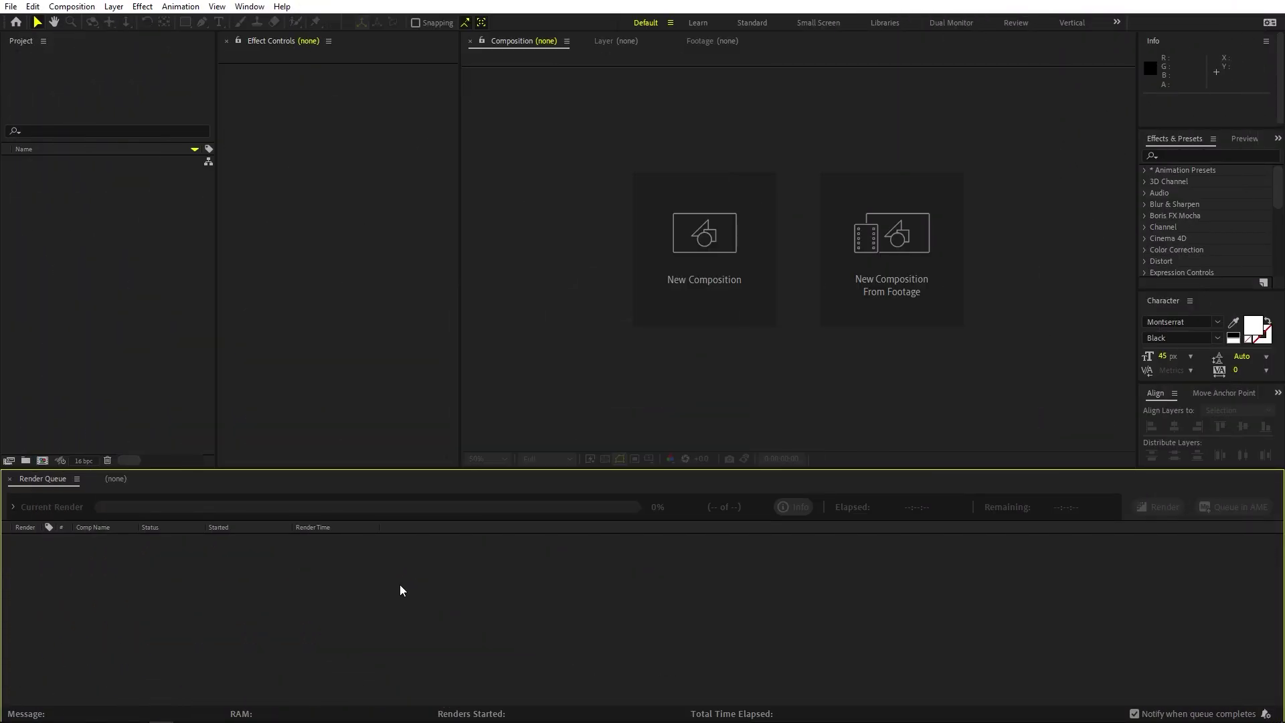
- Create a 1920x1080, 30 fps composition named "main" lasting 15 seconds
left_click(71, 6)
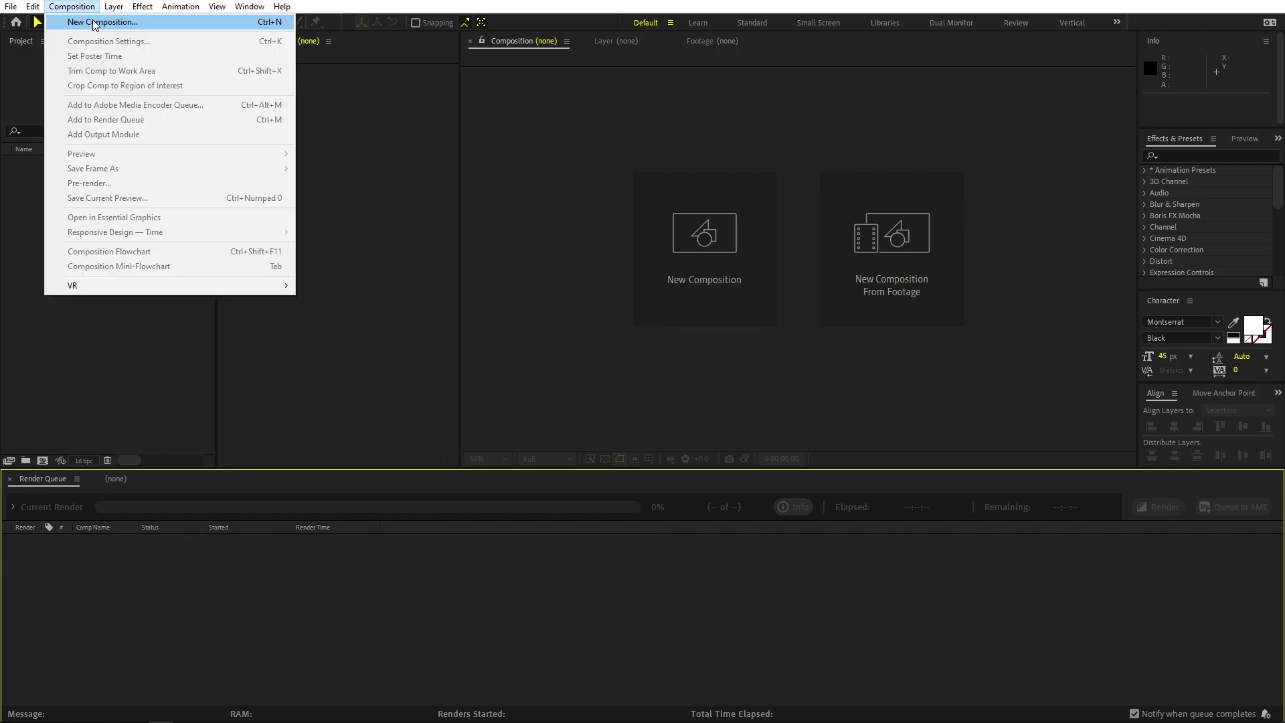
left_click(94, 21)
type("main")
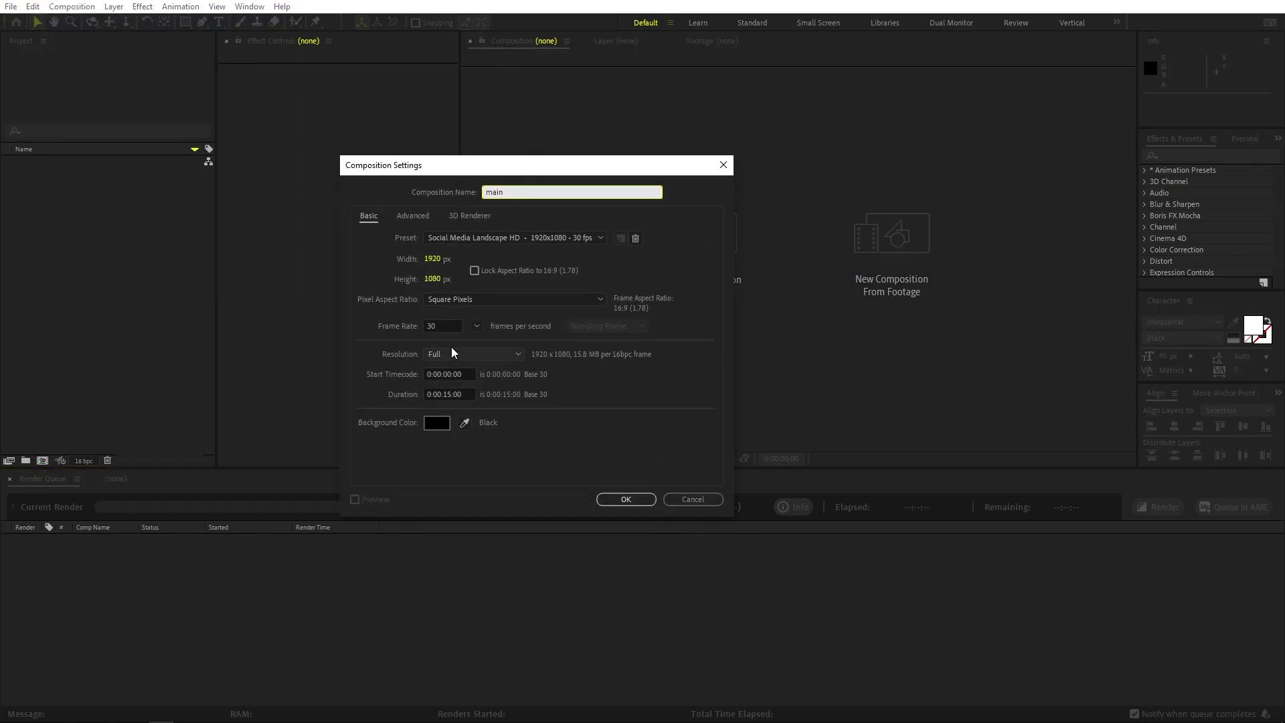
left_click(638, 499)
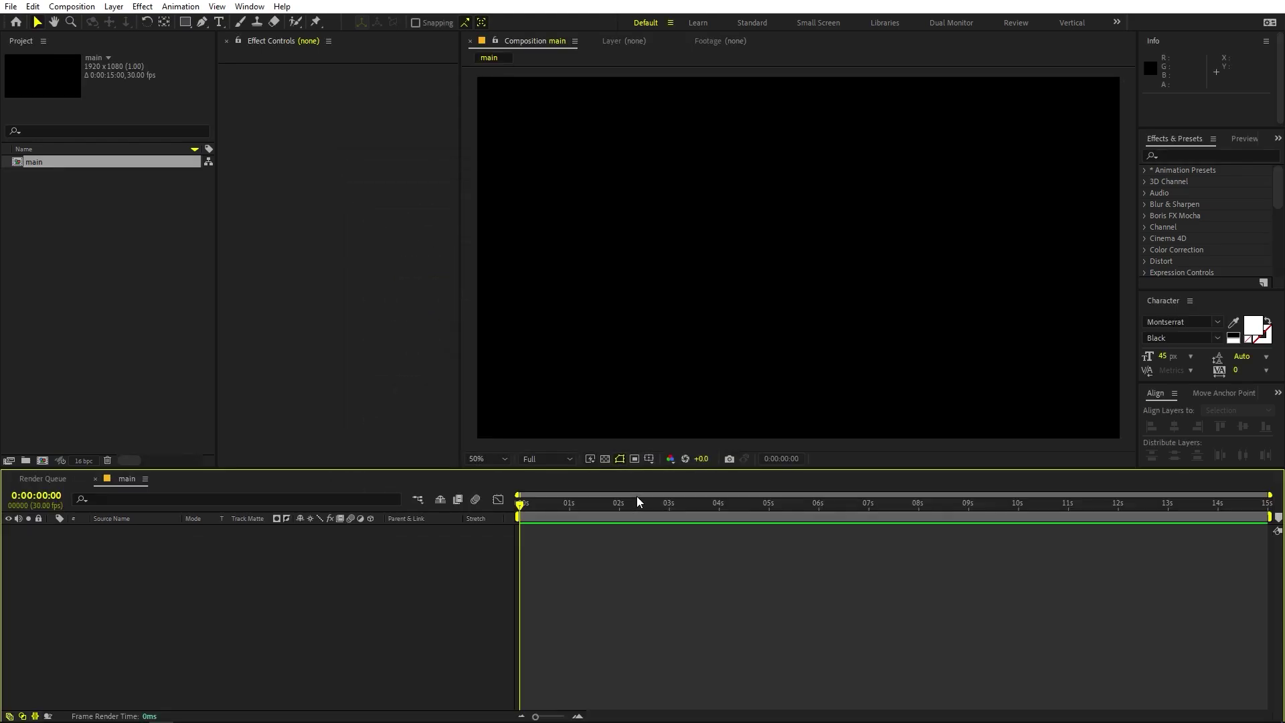
- Add a text layer reading "MOTION" and centre it horizontally and vertically in the composition
left_click(135, 339)
left_click(218, 22)
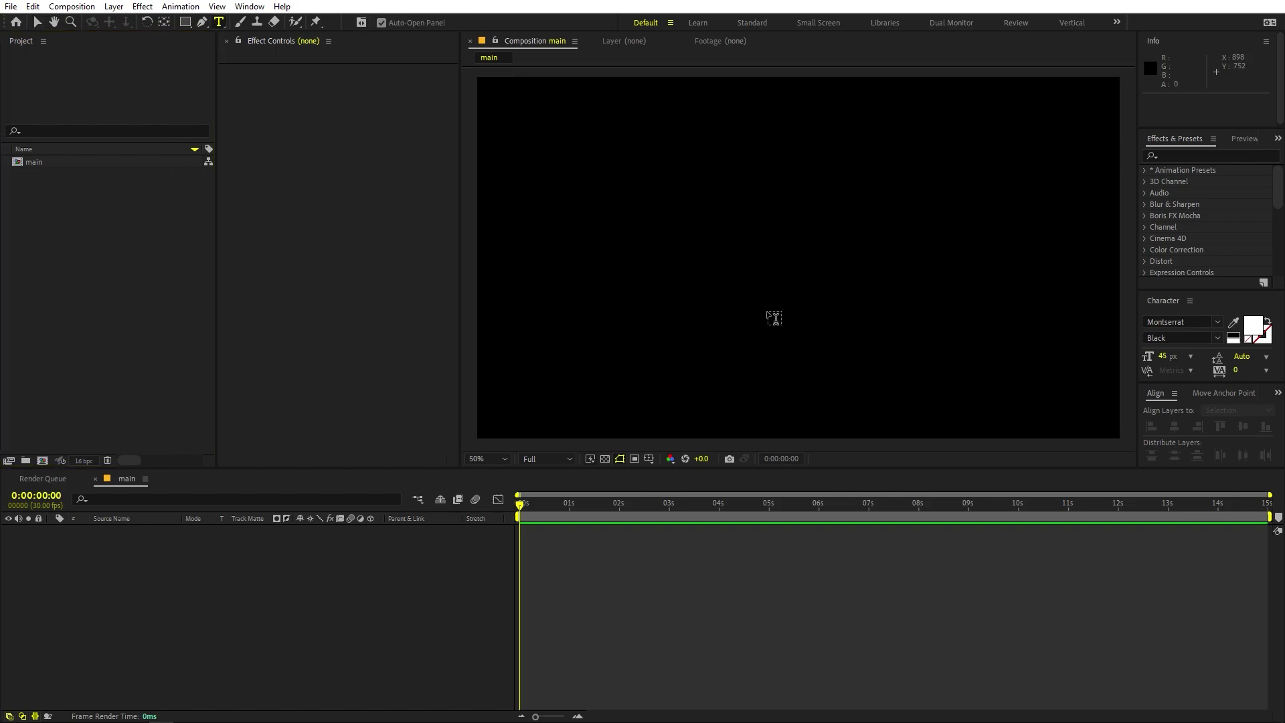
left_click(730, 243)
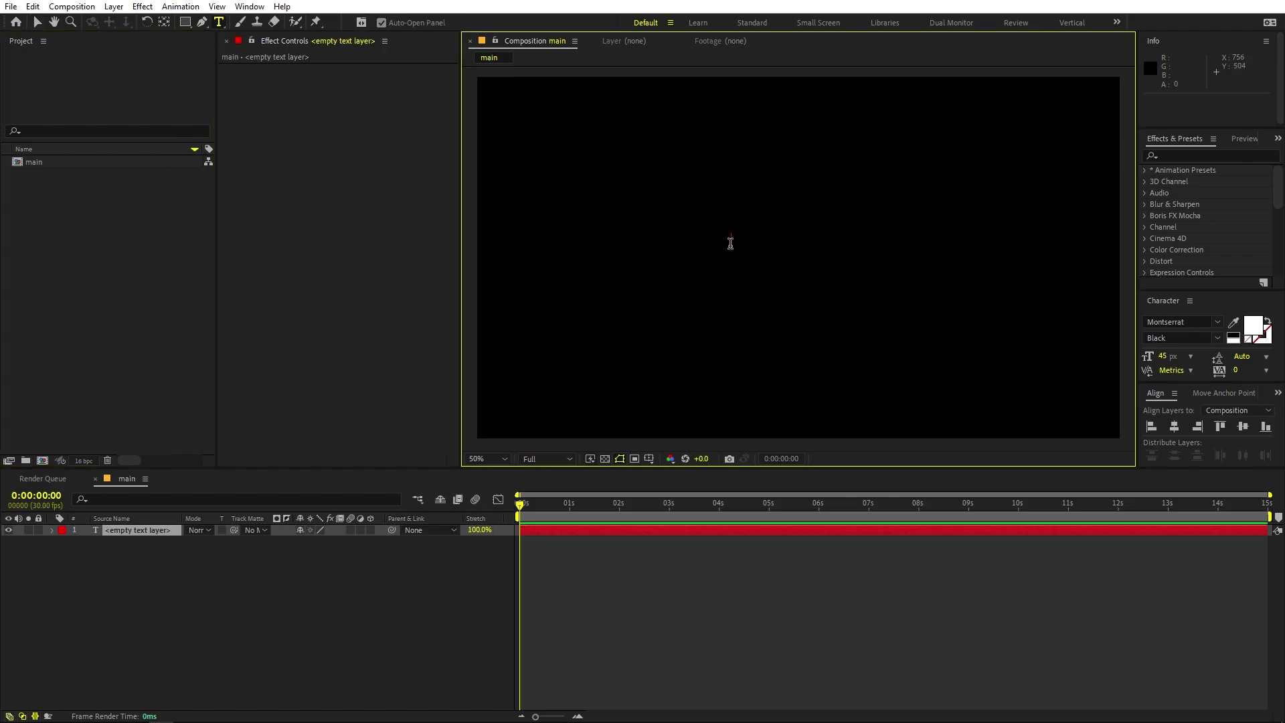
type("MOTION")
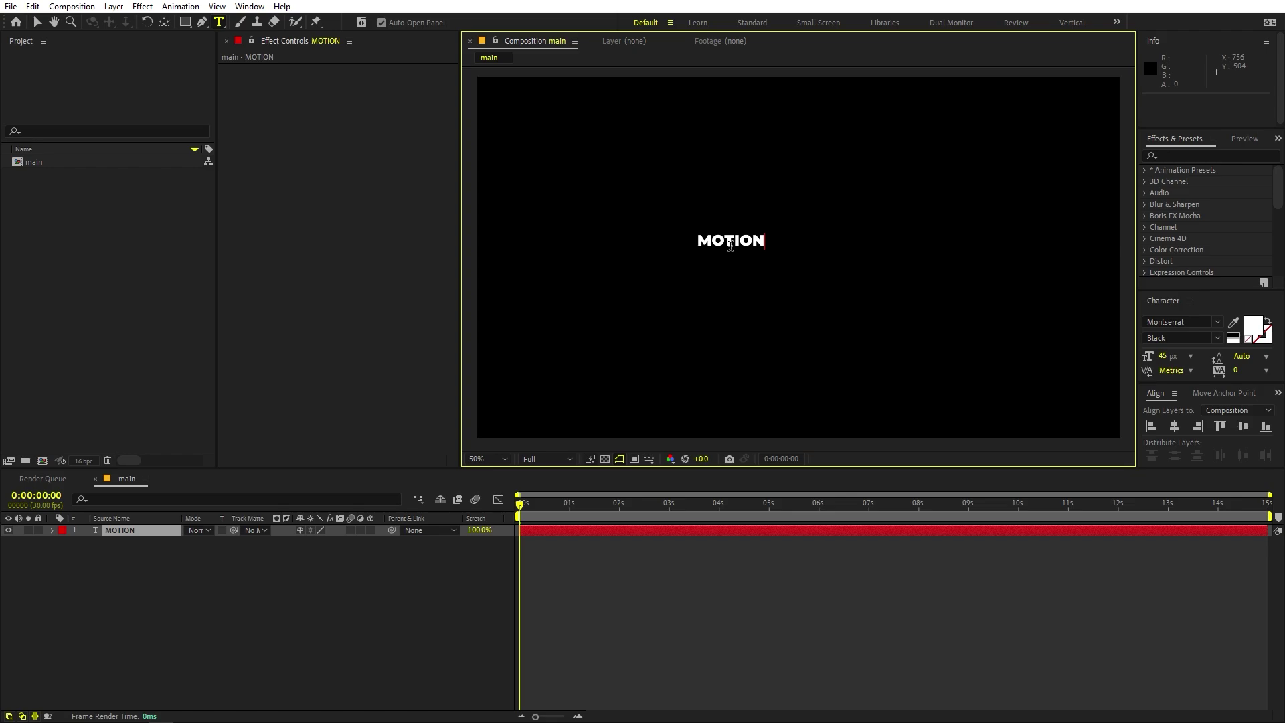
left_click(1175, 427)
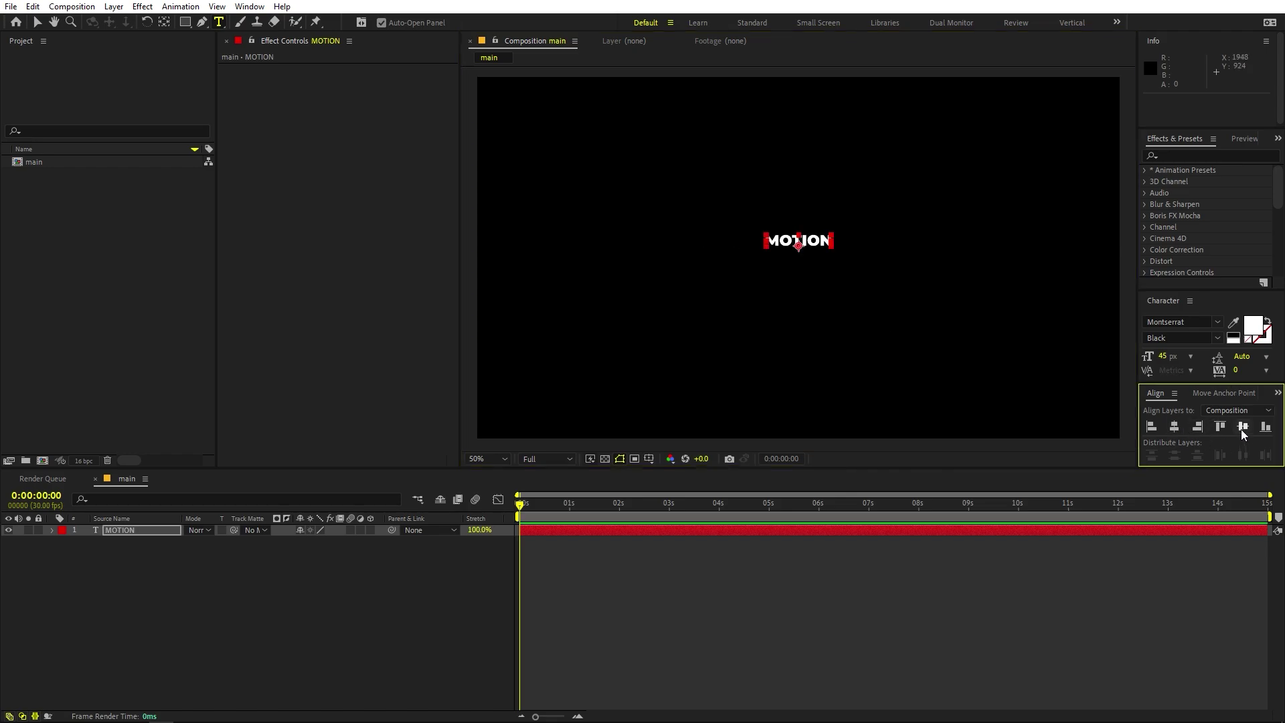
left_click(1243, 427)
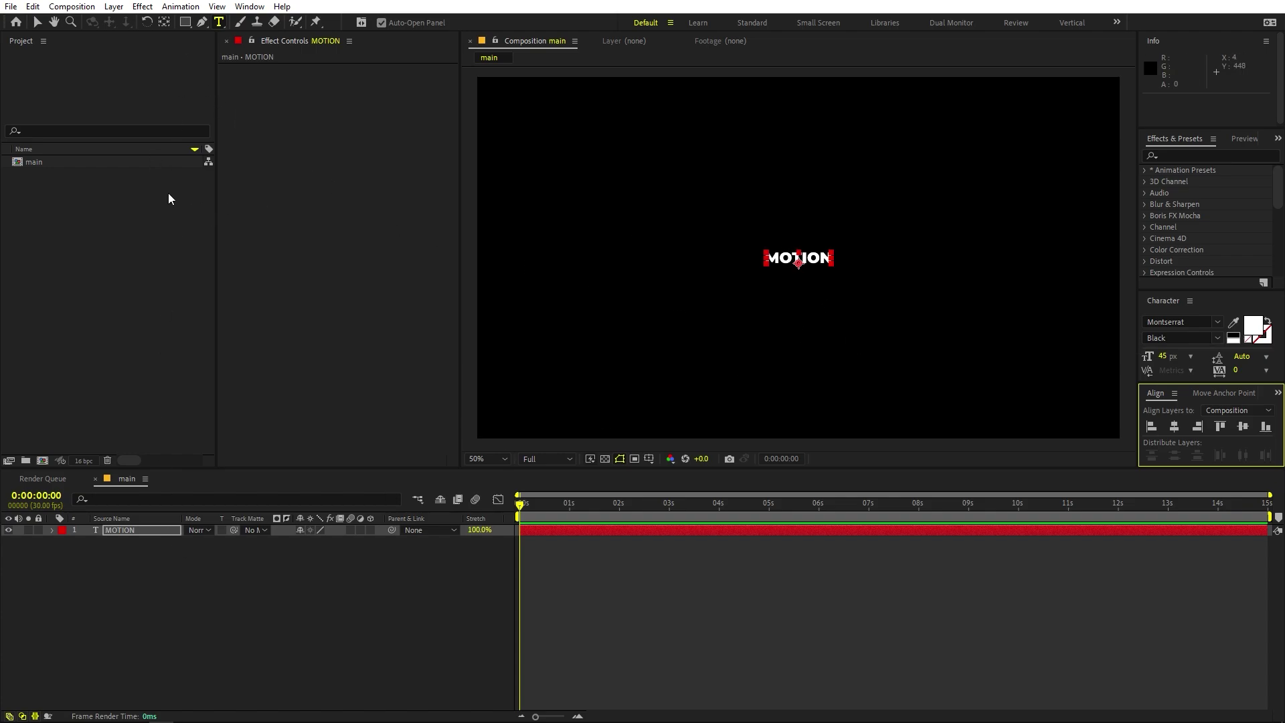
- Centre the MOTION layer's anchor point on the text and scale the layer to 342.5%
left_click(163, 22)
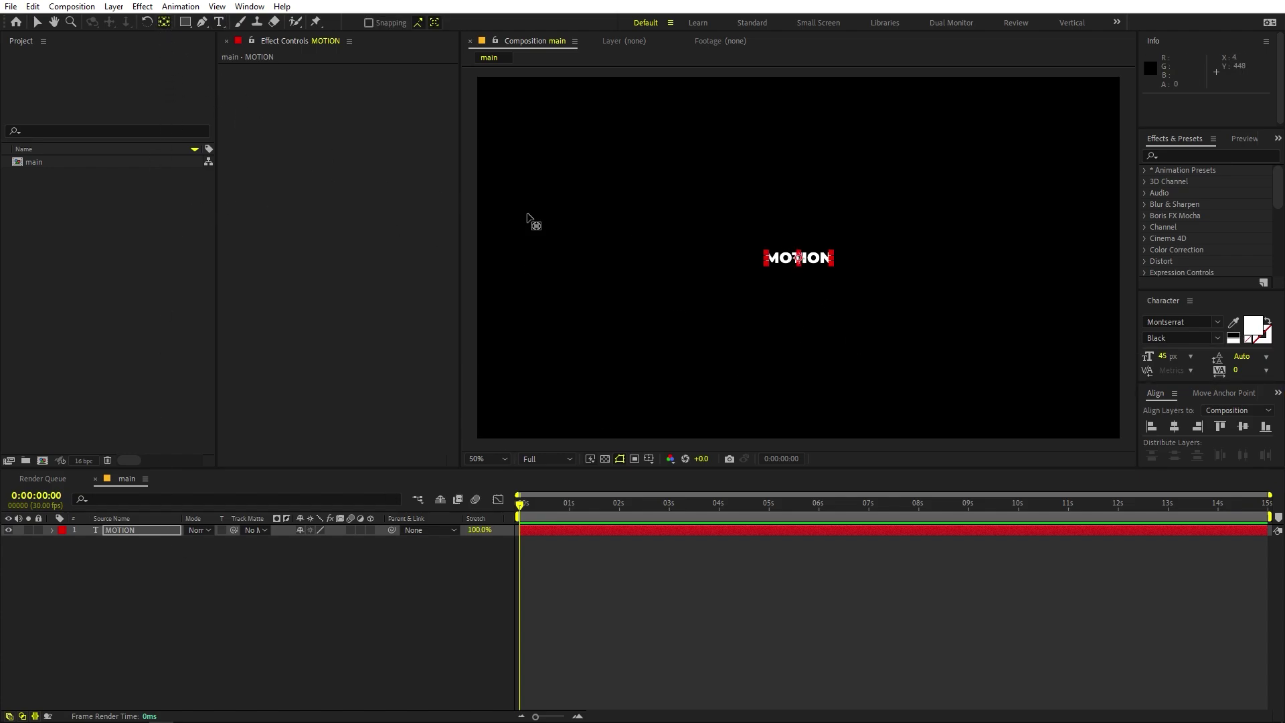
key("s")
left_click_drag(317, 543, 494, 552)
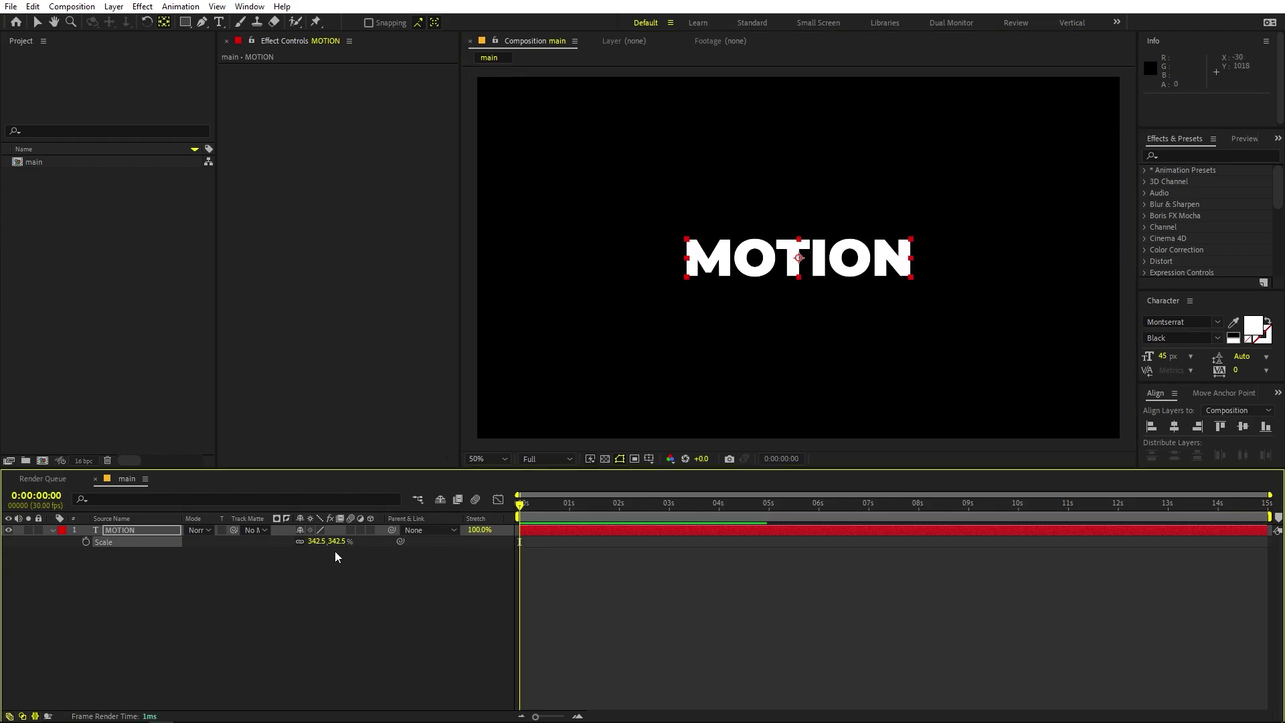
left_click(136, 530)
left_click(50, 532)
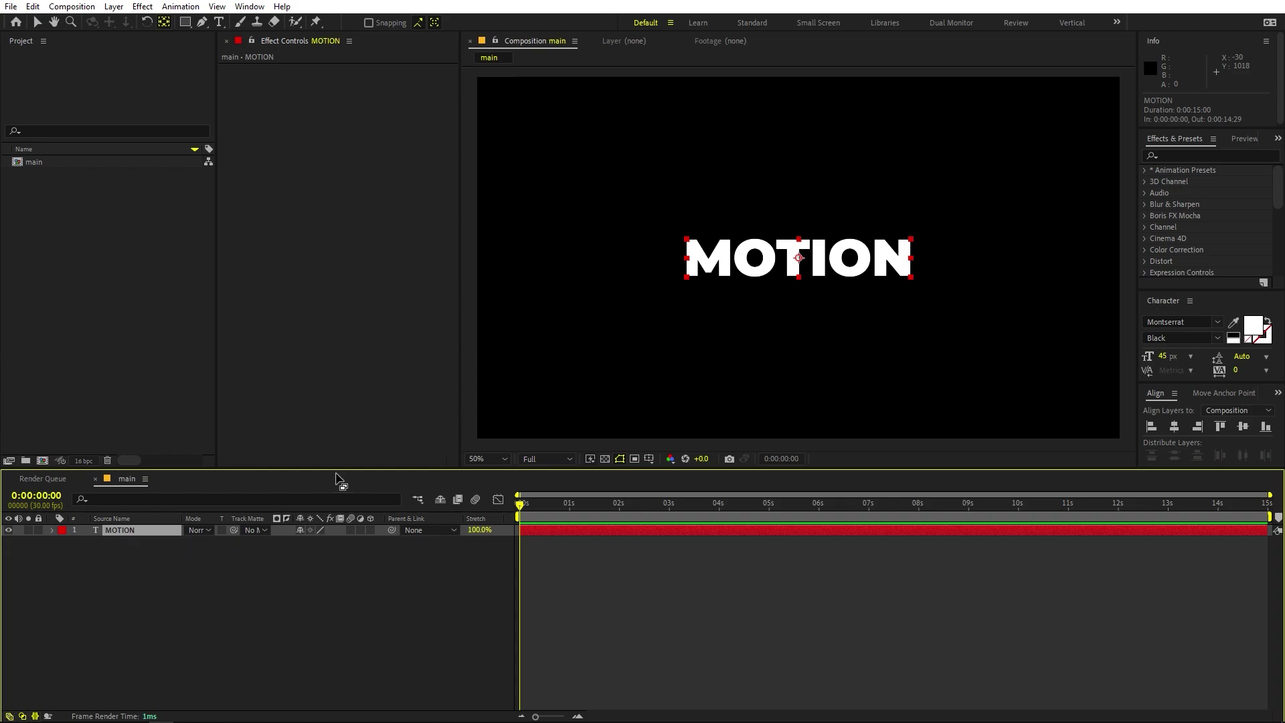
key("v")
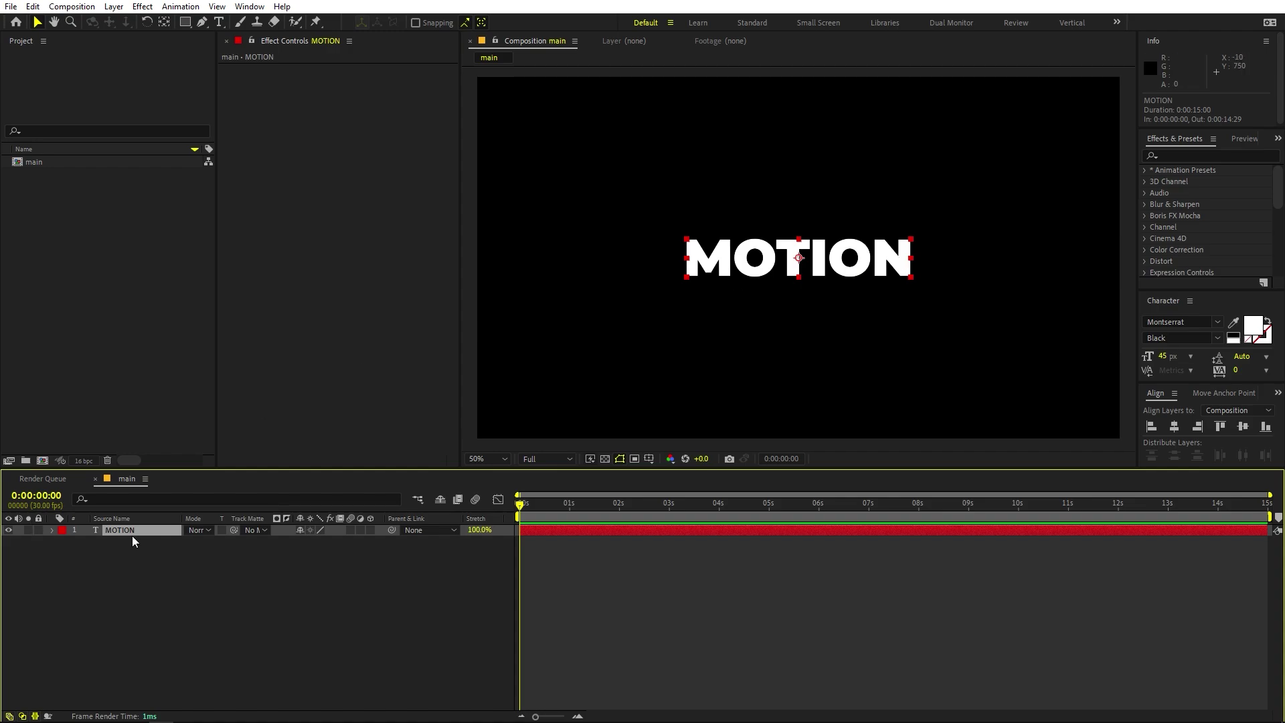
- Duplicate the MOTION text layer and replace the copy's text with "M"
key("ctrl+d")
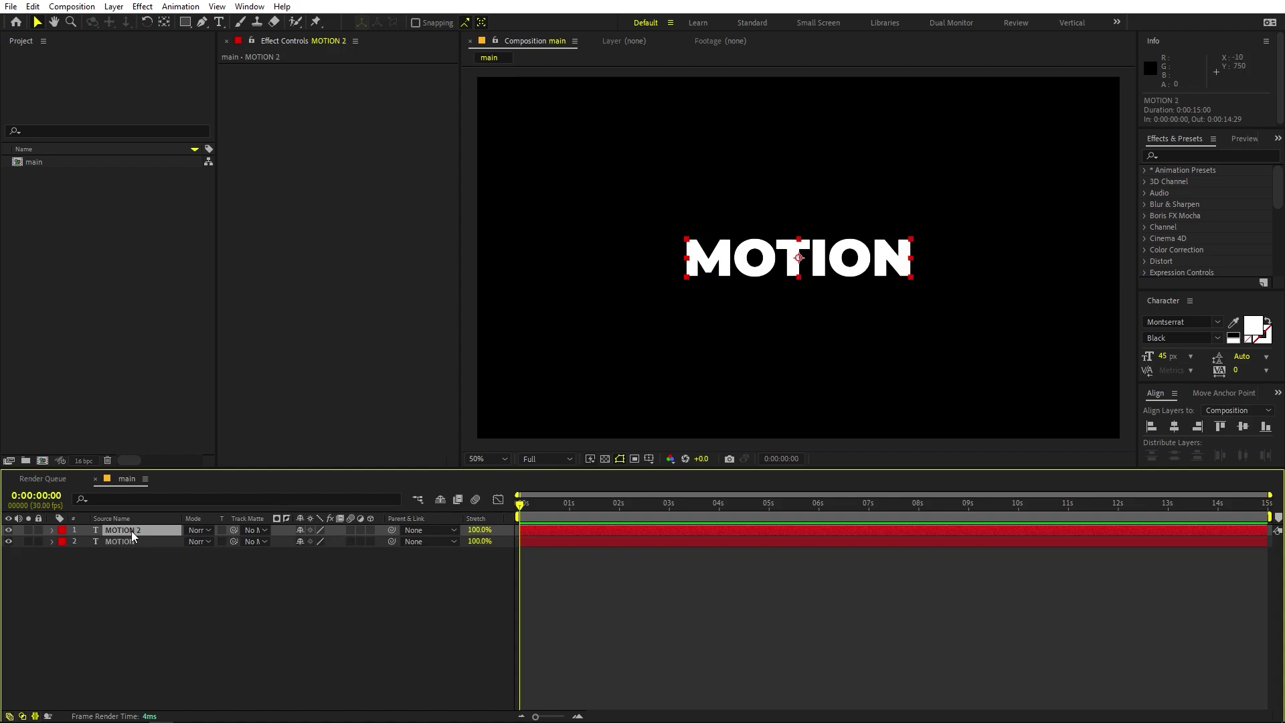
double_click(132, 535)
type("M")
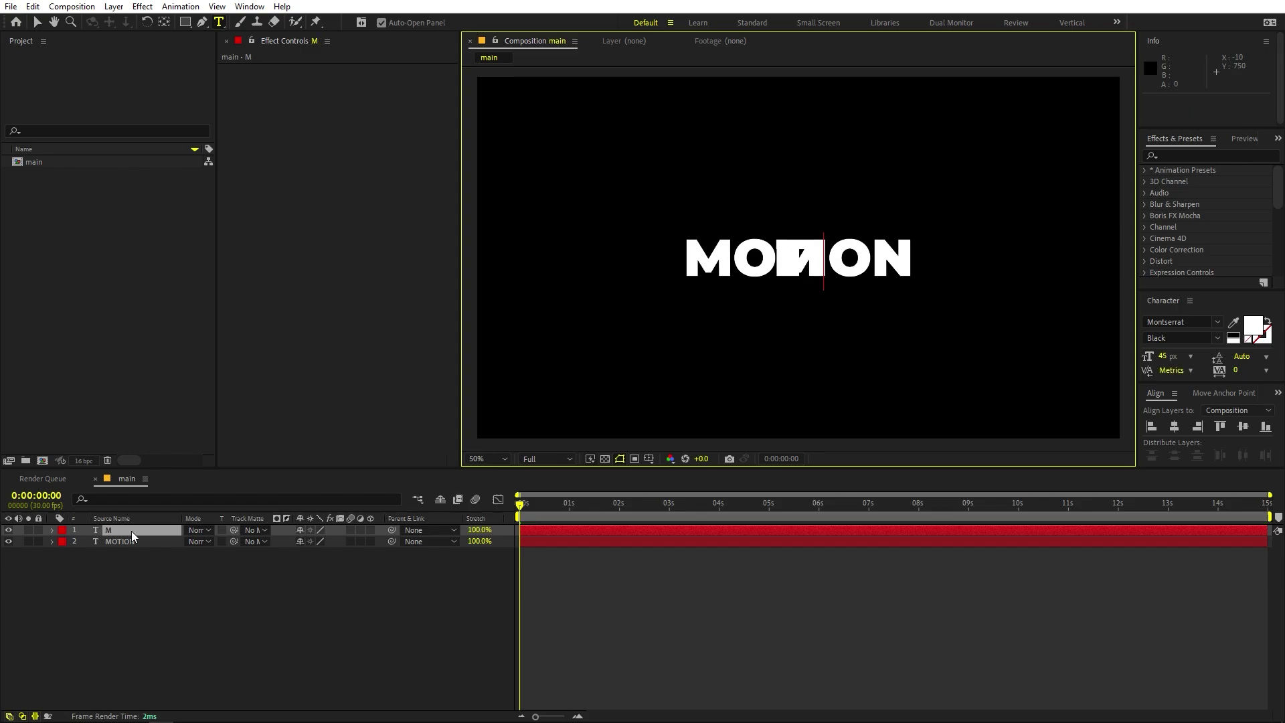
- Change the fill colour of the single-letter M text to red
double_click(806, 256)
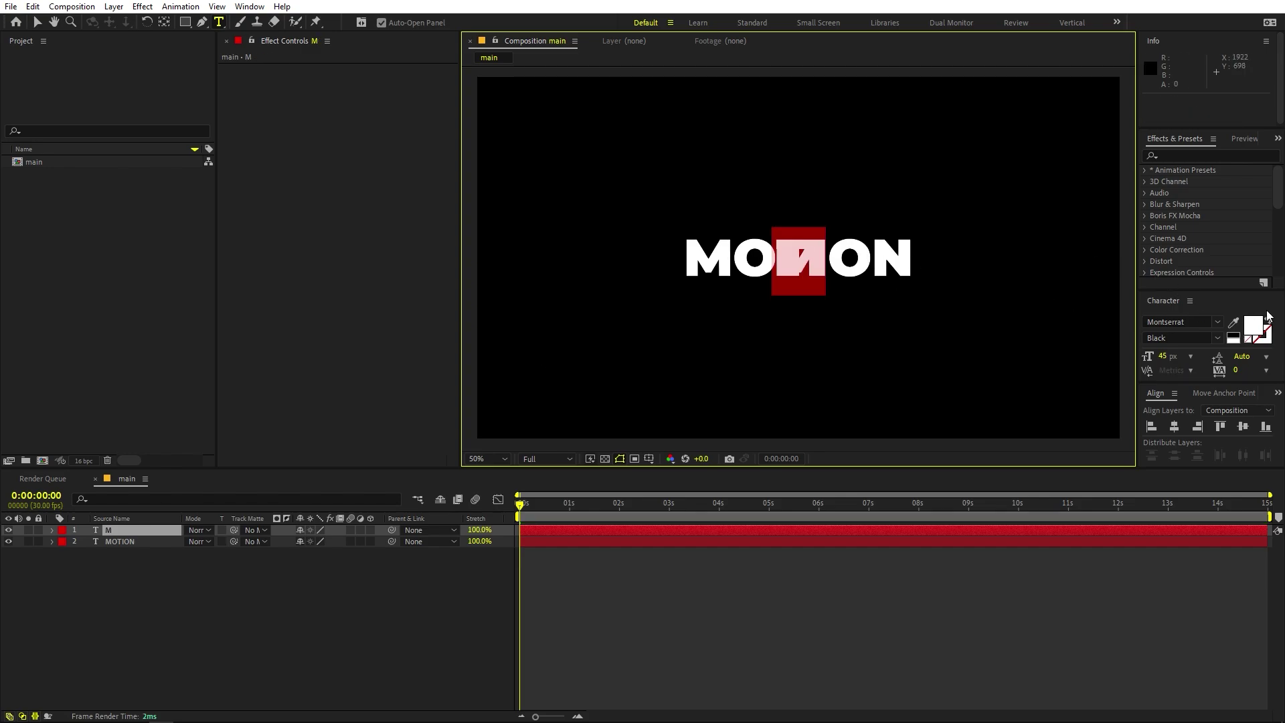
left_click(1250, 334)
left_click(179, 299)
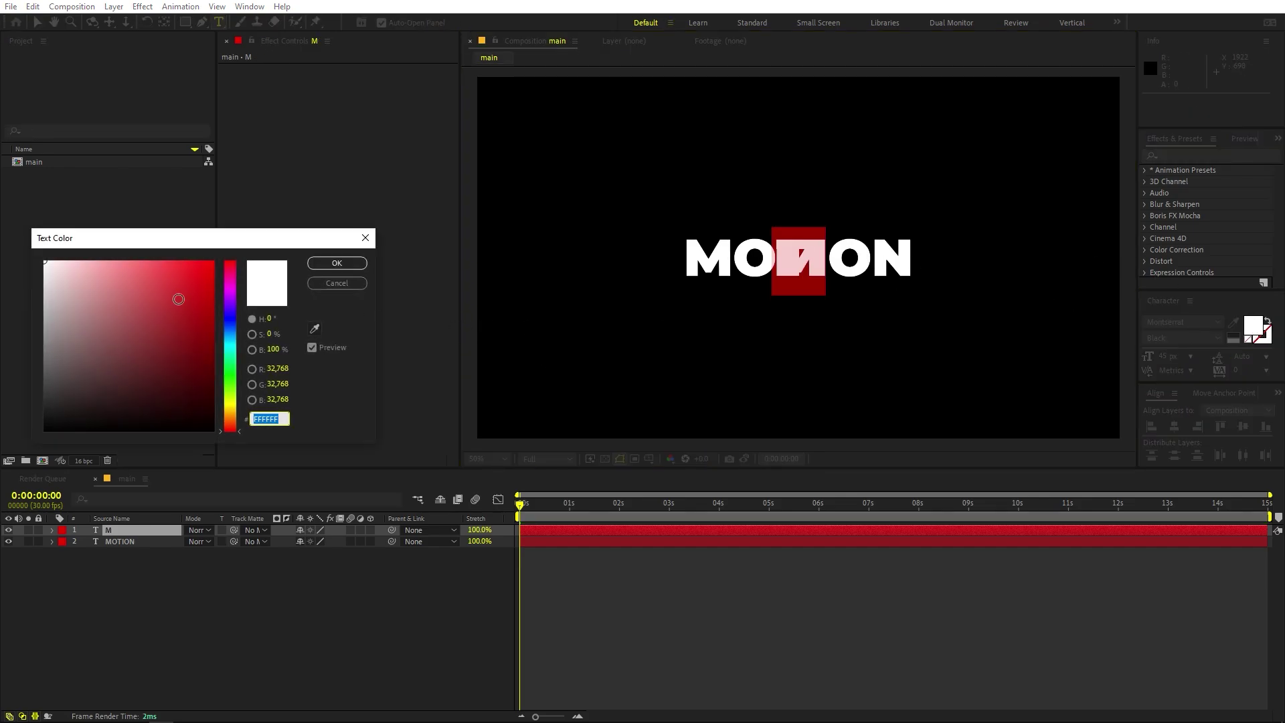
left_click(337, 262)
left_click(840, 641)
key("v")
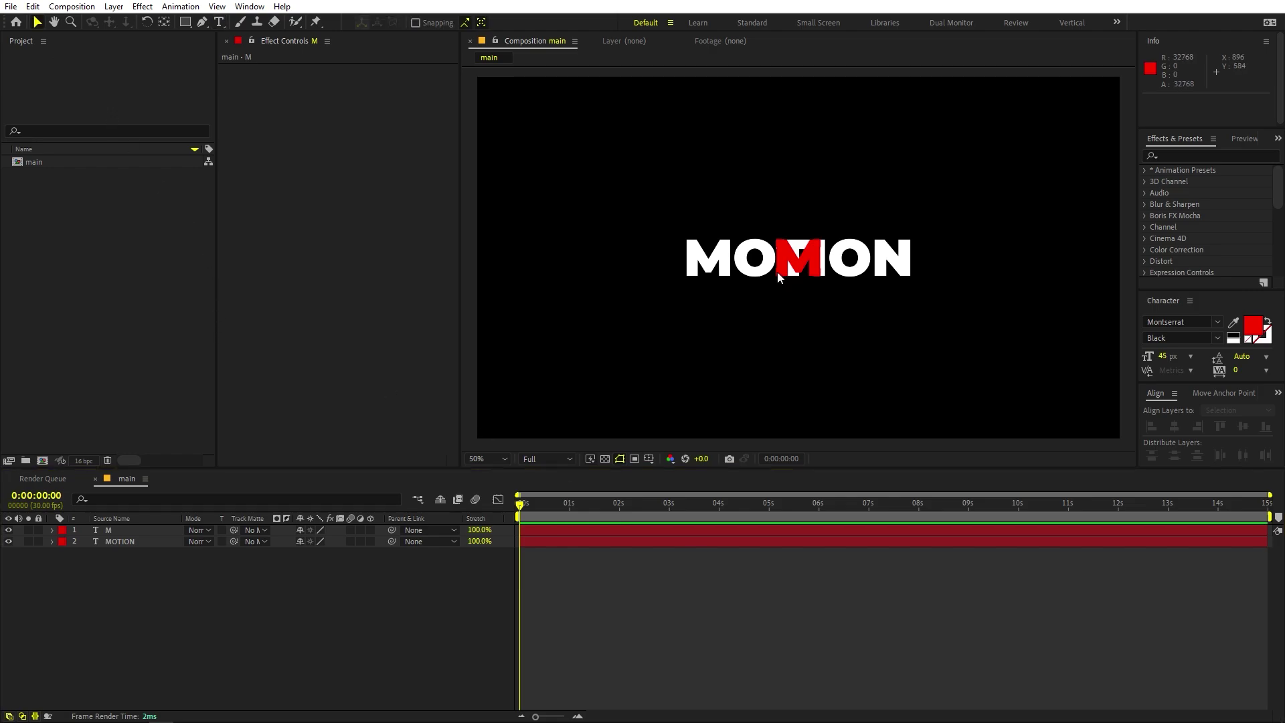
- Keyframe the M layer's position at 0:00:01:01 and, at the first frame, move it off the right side of the frame to 1998, 540
left_click(107, 530)
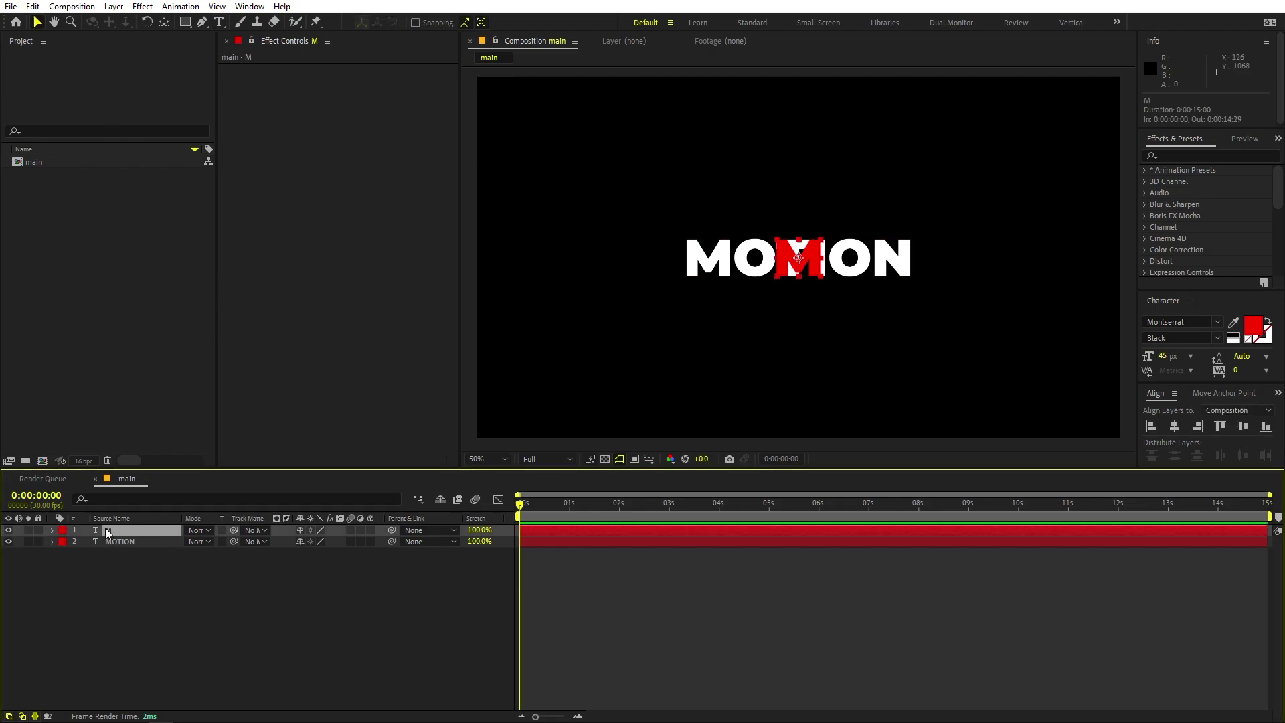
key("p")
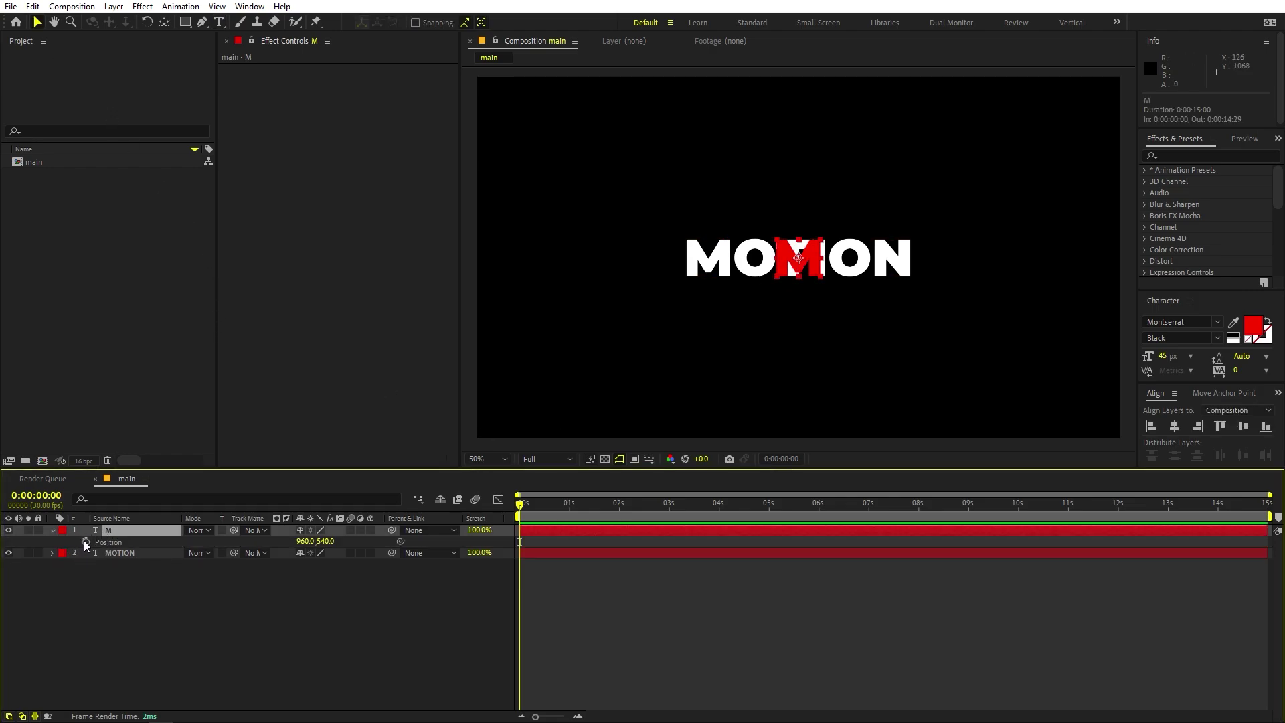
left_click(85, 541)
left_click(528, 542)
left_click(571, 507)
left_click_drag(522, 543, 571, 541)
key("Home")
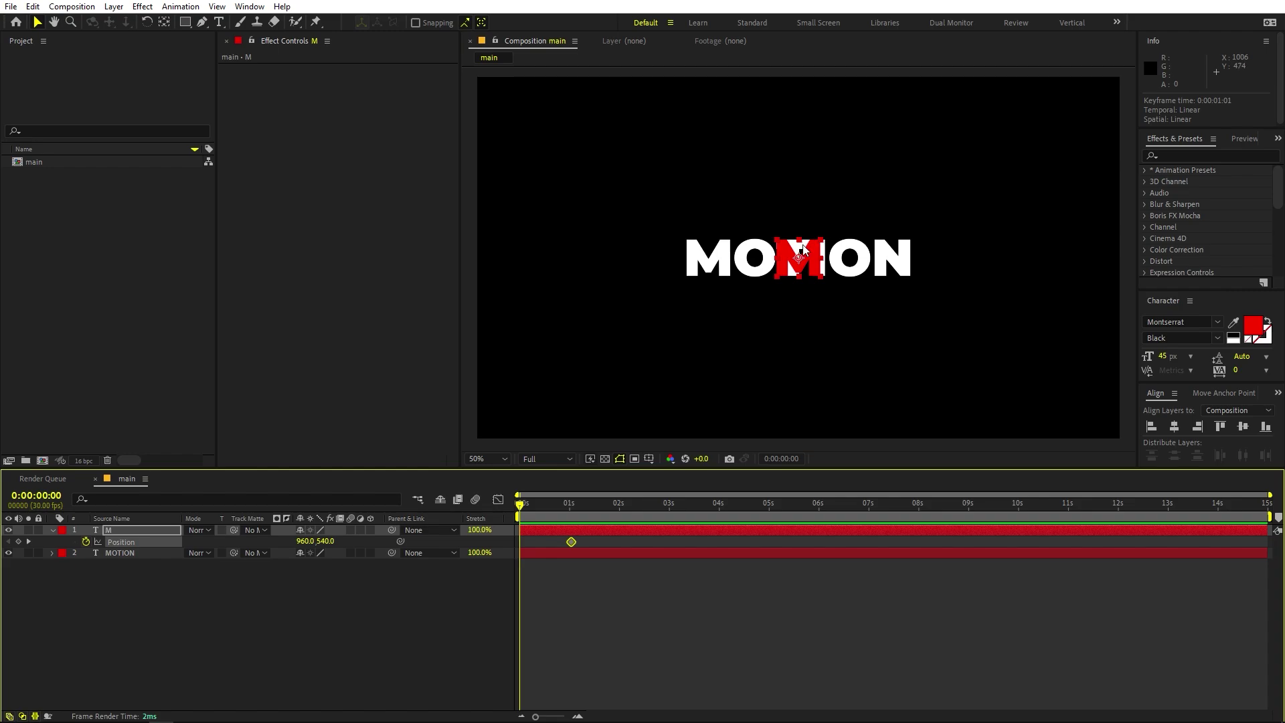
left_click_drag(803, 250, 1158, 267)
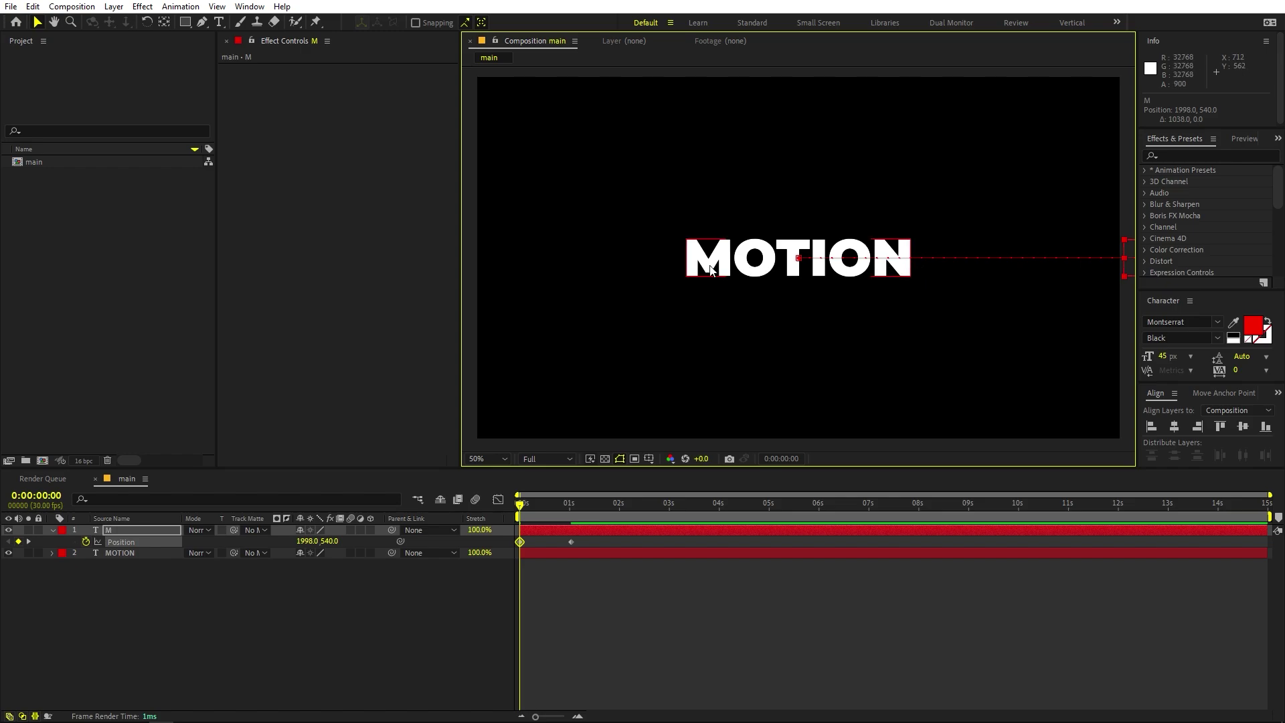
- At 0:00:01:01, move the red M exactly over the M of the white MOTION text, at 691, 540
left_click(561, 505)
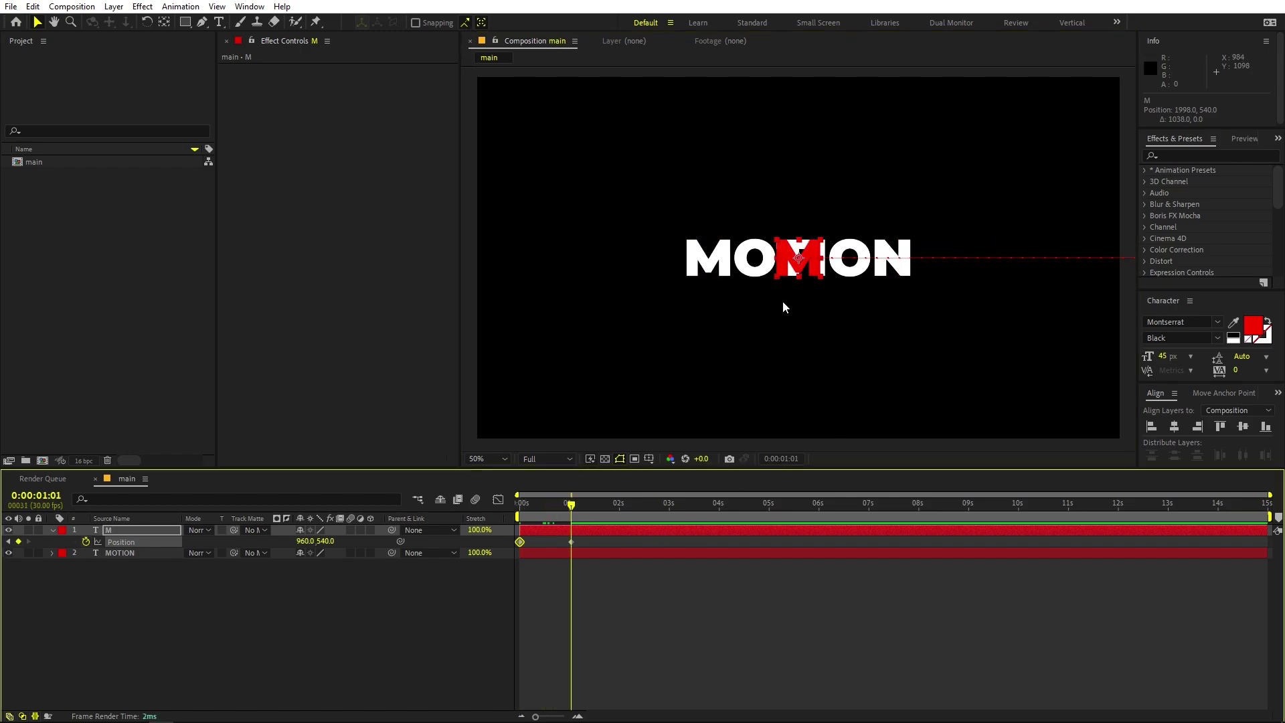
left_click_drag(790, 240, 715, 237)
key("period")
key("period")
left_click_drag(480, 277, 653, 291)
key("comma")
key("comma")
key("h")
left_click_drag(812, 393, 786, 322)
key("v")
key("shift+slash")
- Apply Easy Ease to both of the M layer's position keyframes and show their speed graph
left_click_drag(590, 547, 482, 543)
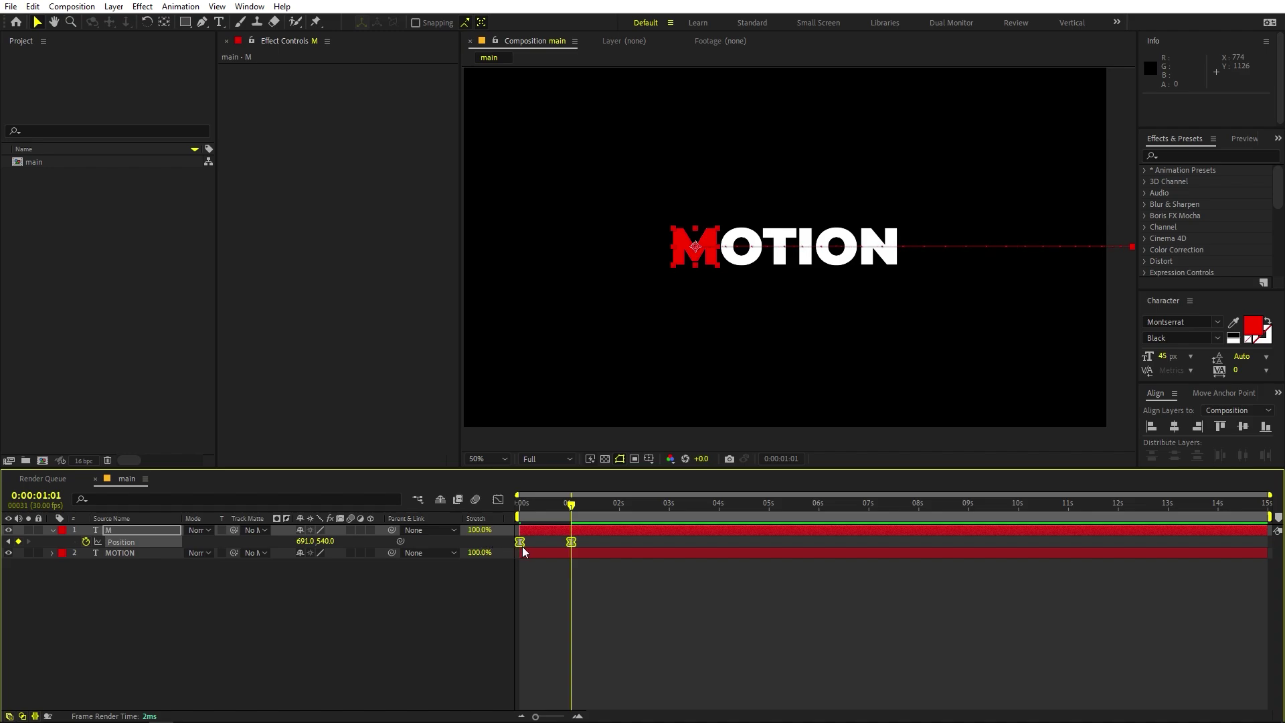
left_click(498, 500)
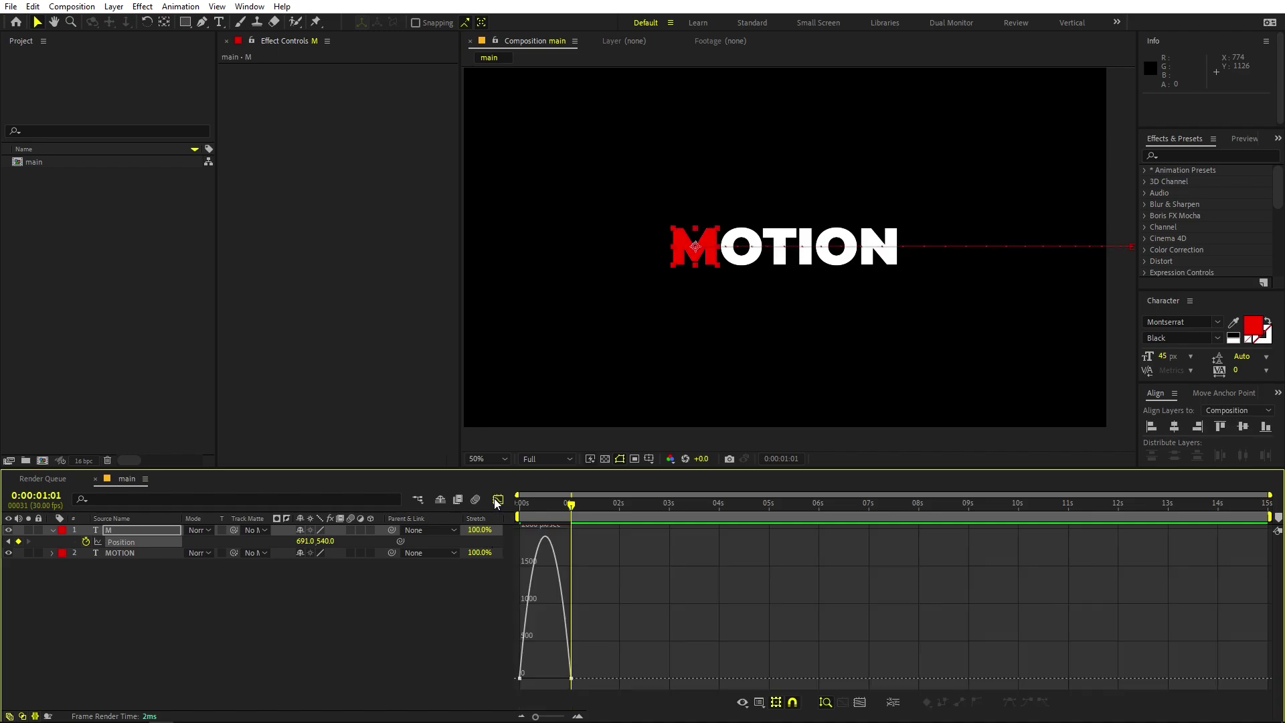
left_click(767, 701)
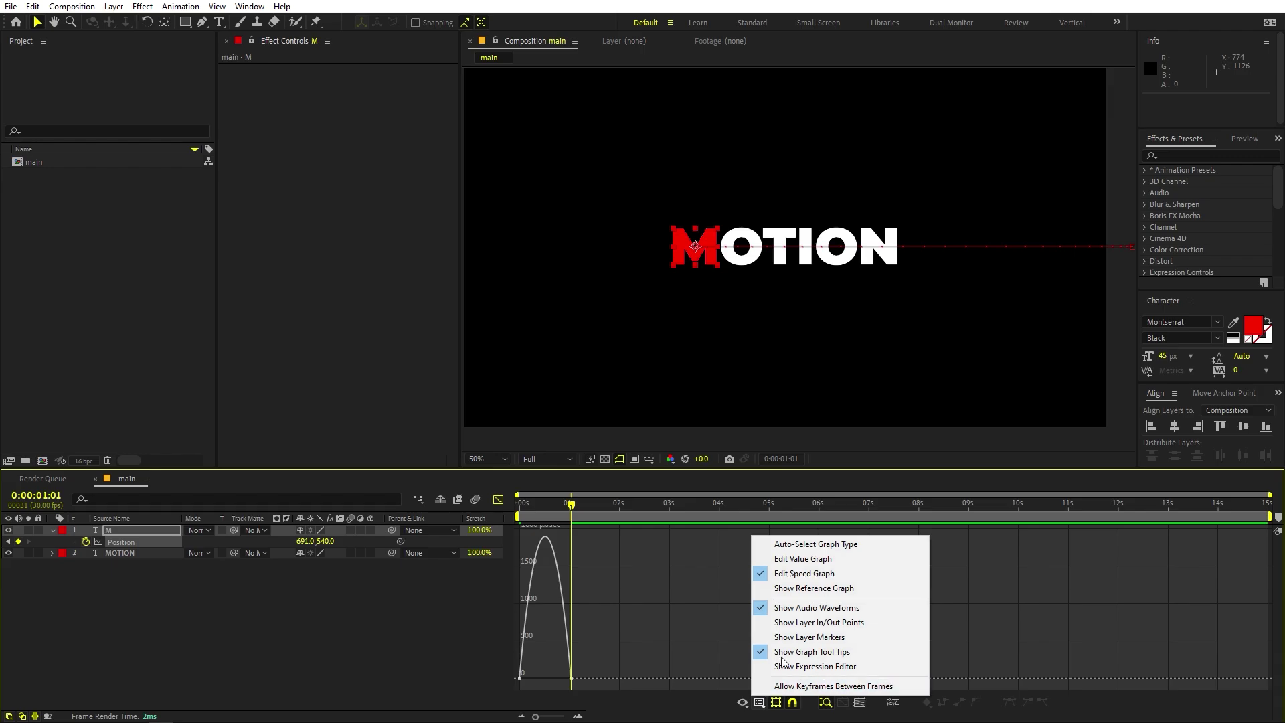
left_click(810, 573)
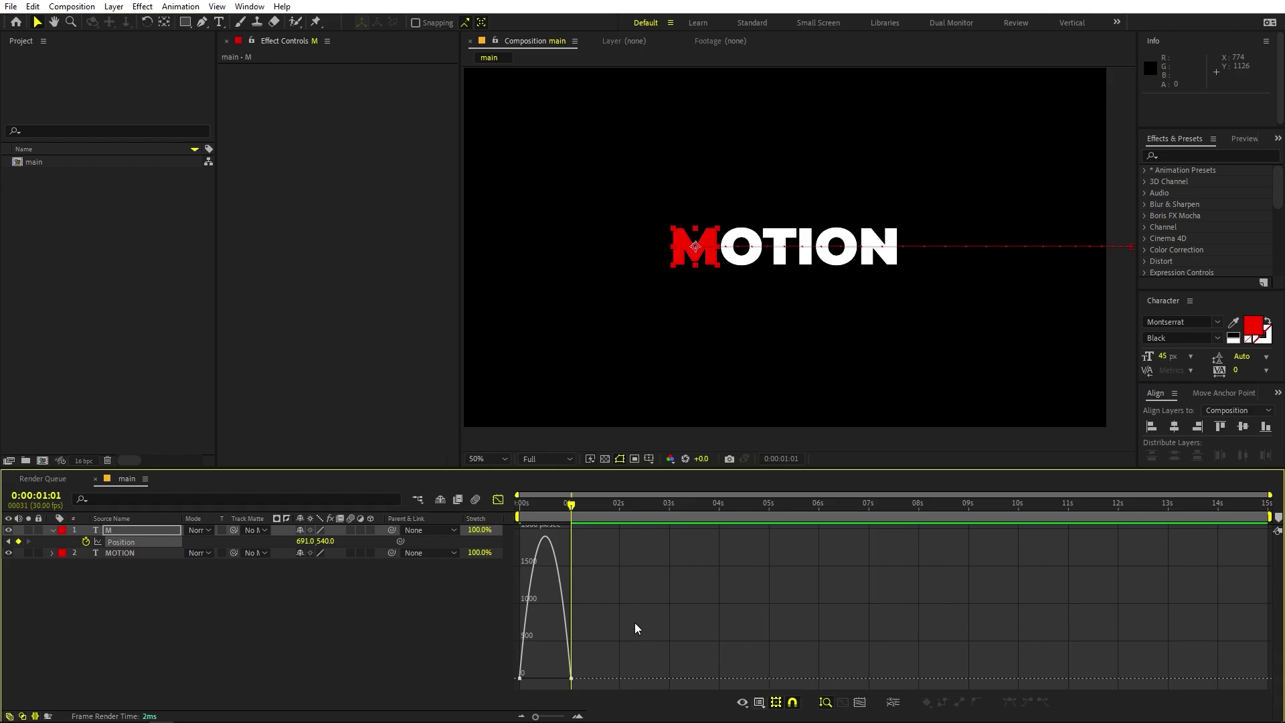
- Reshape the M's speed curve so it peaks right at the start and slows gradually, and preview the movement
left_click_drag(555, 696, 546, 678)
key("space")
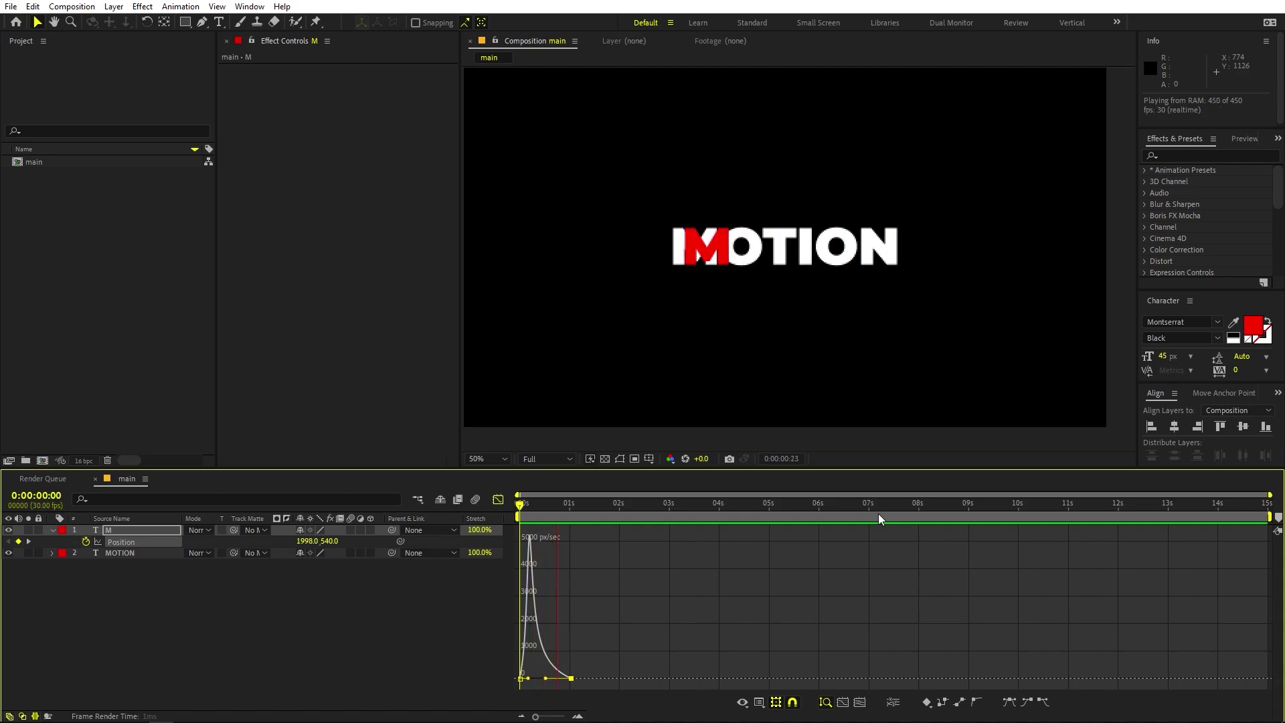
key("space")
mouse_move(517, 672)
left_mouse_down()
mouse_move(543, 686)
mouse_move(500, 680)
left_mouse_up()
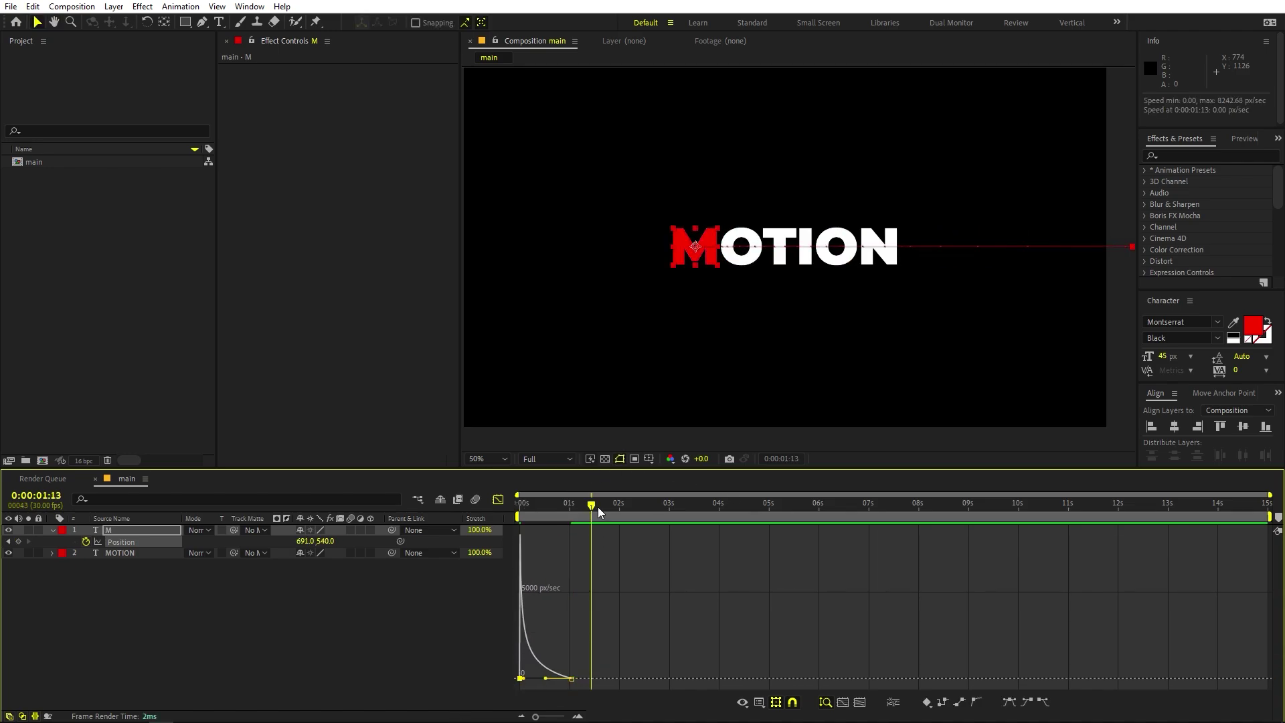
key("space")
key("space")
left_click(498, 500)
left_click(705, 603)
left_click_drag(592, 511, 501, 521)
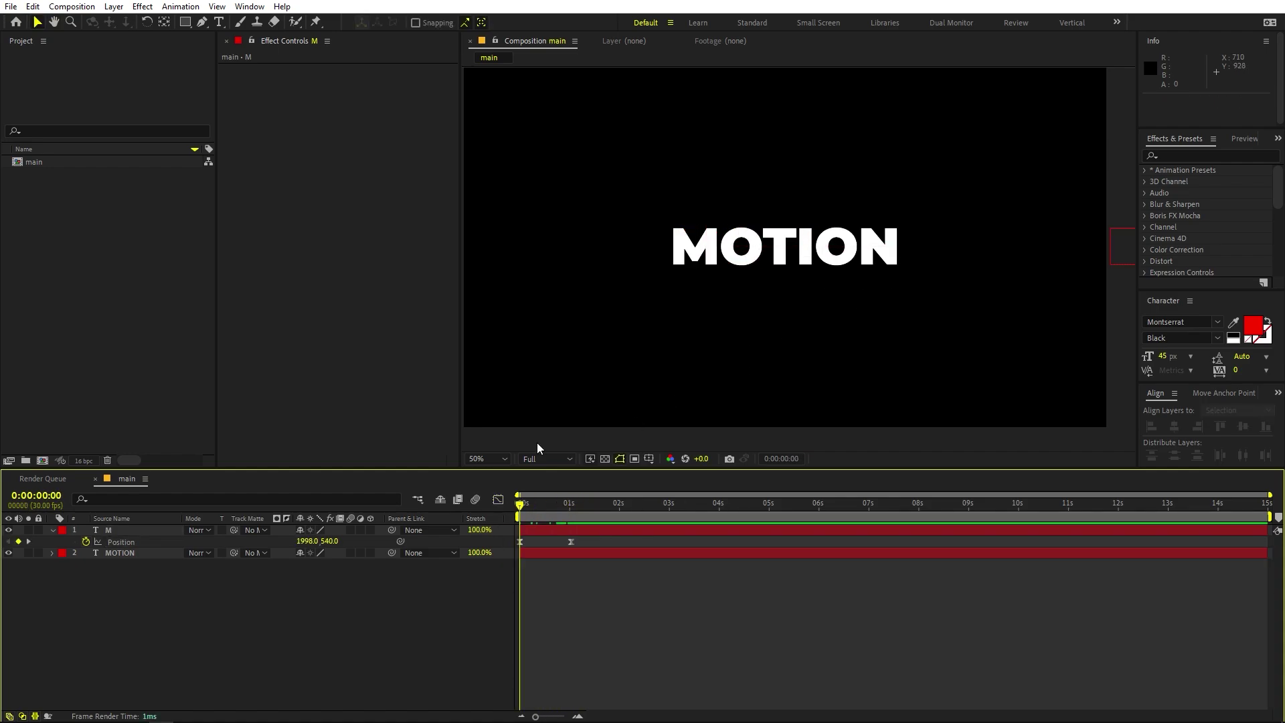
- Duplicate the M layer at 0:00:01:01 and remove the position keyframes from the copy
mouse_move(553, 512)
left_mouse_down()
mouse_move(592, 510)
mouse_move(571, 510)
left_mouse_up()
key("ctrl+d")
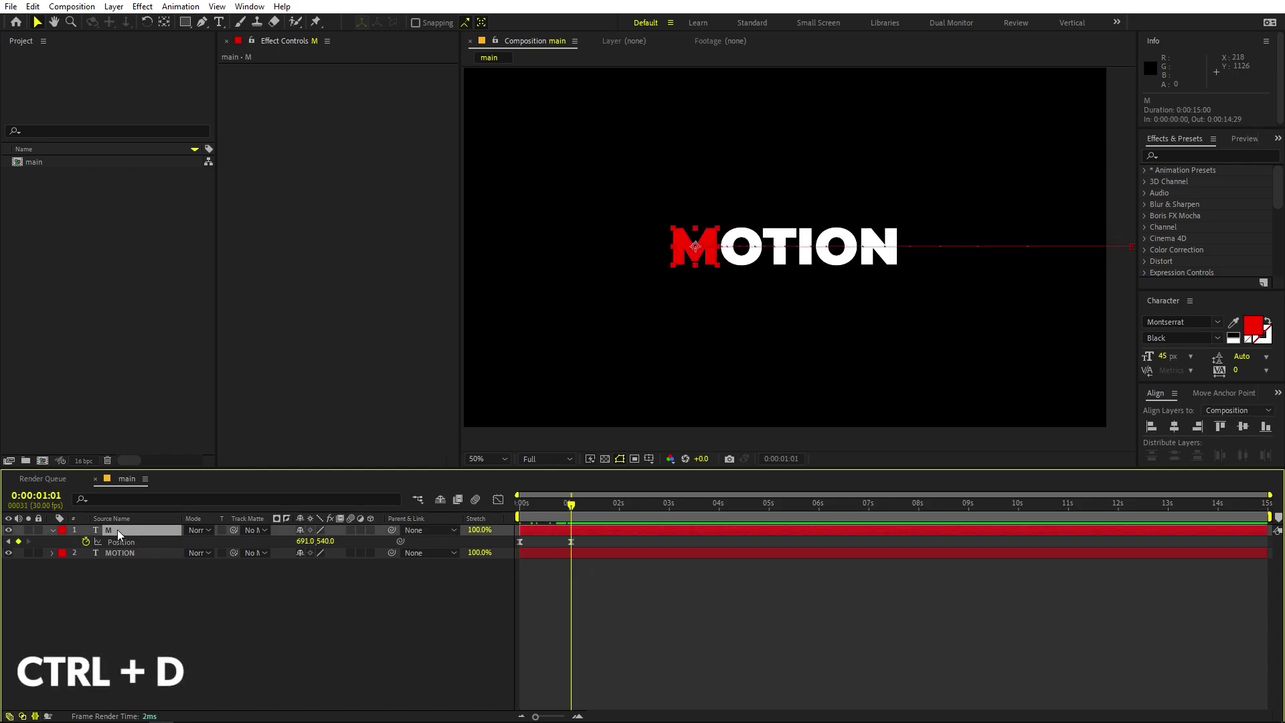
key("u")
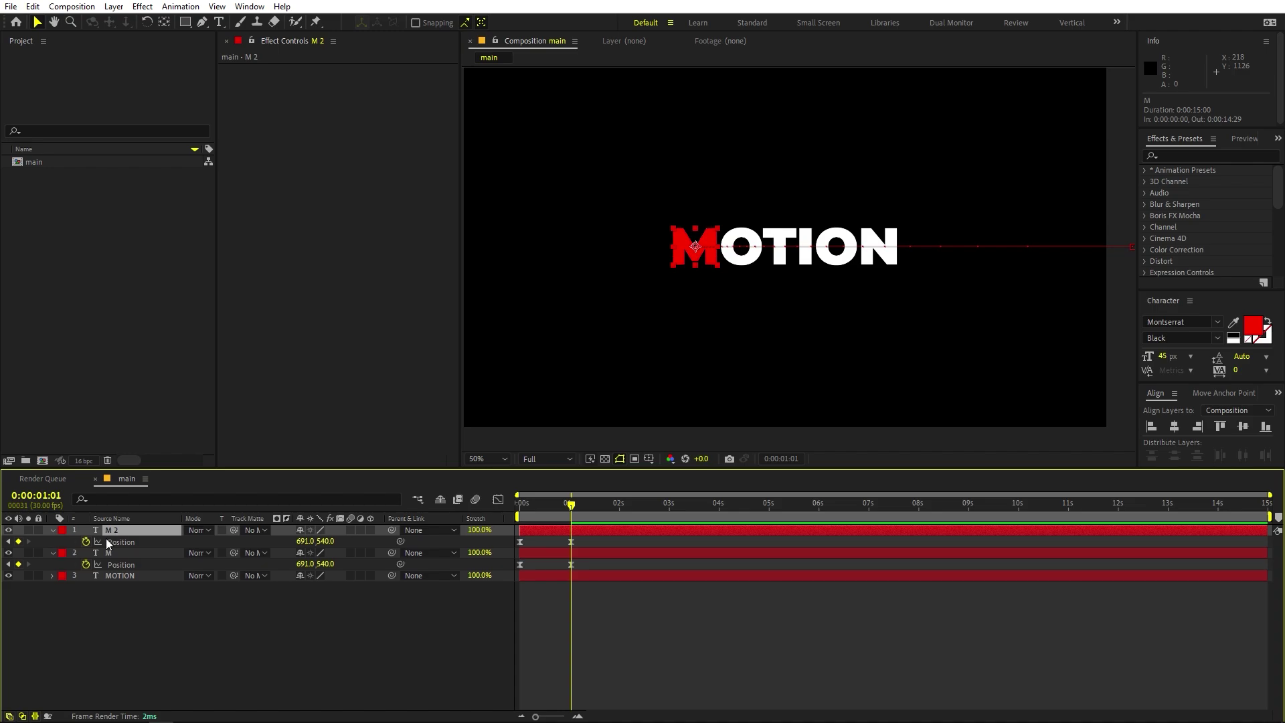
left_click(86, 541)
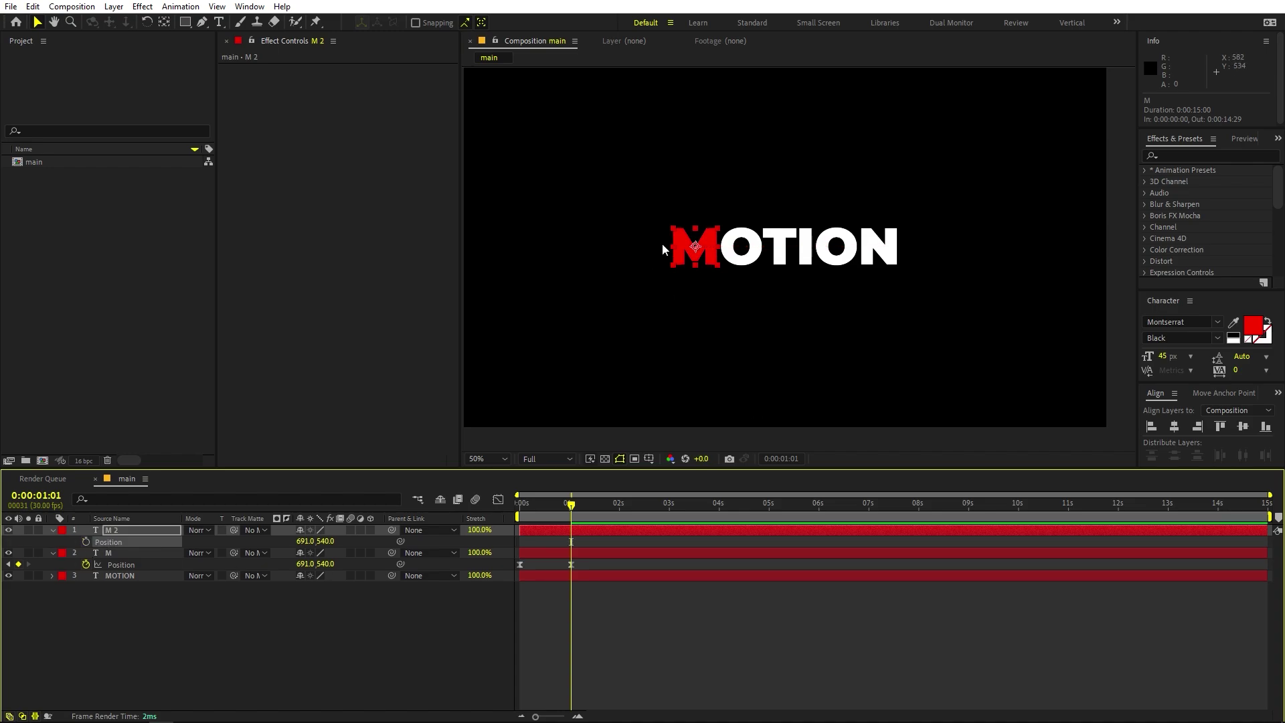
- Change the copied letter to "O" and align it over the first O of the white MOTION text, at 829, 540
scroll(662, 249, "up", 2)
scroll(756, 287, "down", 1)
left_click_drag(719, 270, 809, 269)
key("ctrl+t")
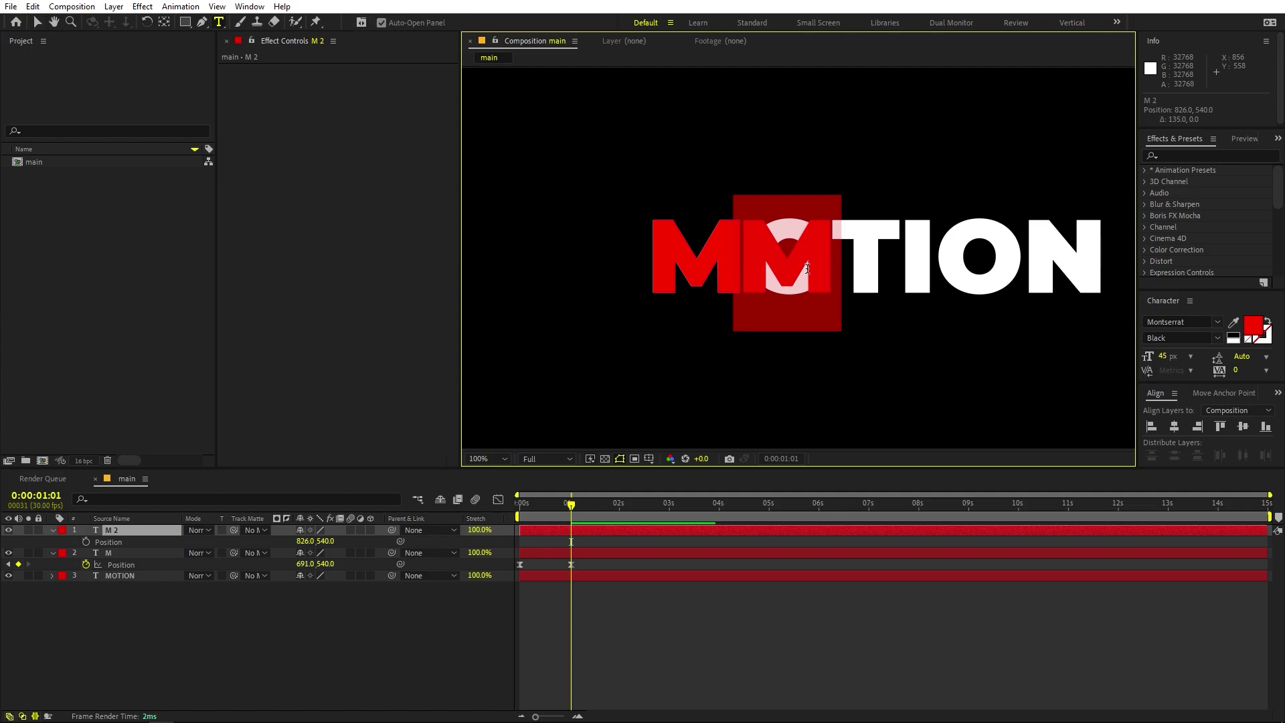
type("O")
left_click(38, 25)
left_click_drag(796, 278, 796, 272)
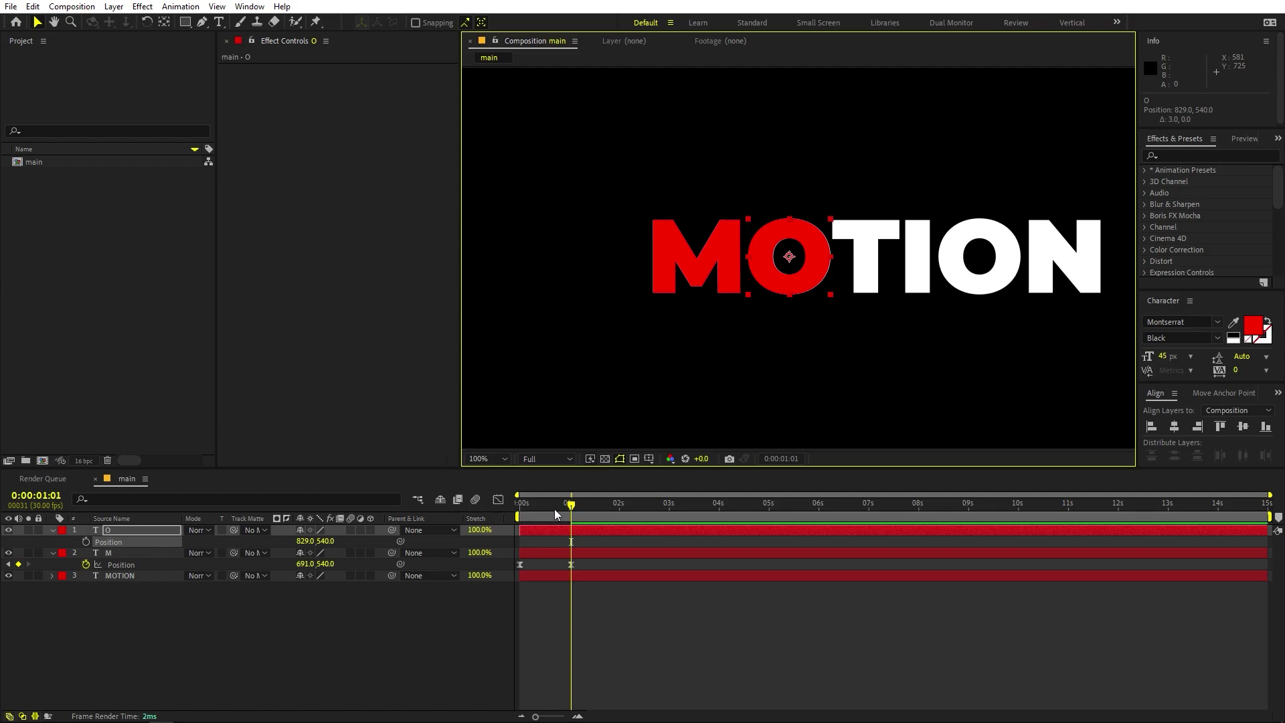
- Keyframe the O's position to start below the word at 829, 663 at 0:00:00:00 and end at 829, 540 at 0:00:01:27
key("Home")
left_click(85, 543)
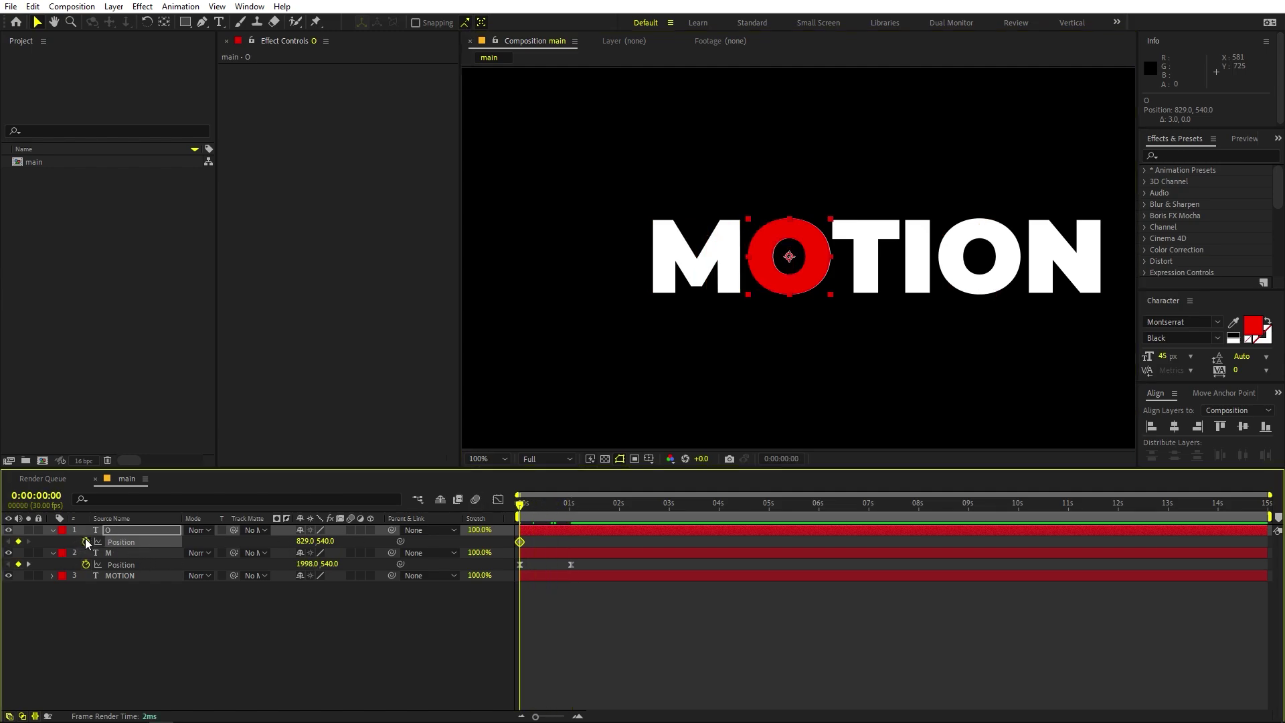
left_click_drag(520, 542, 614, 542)
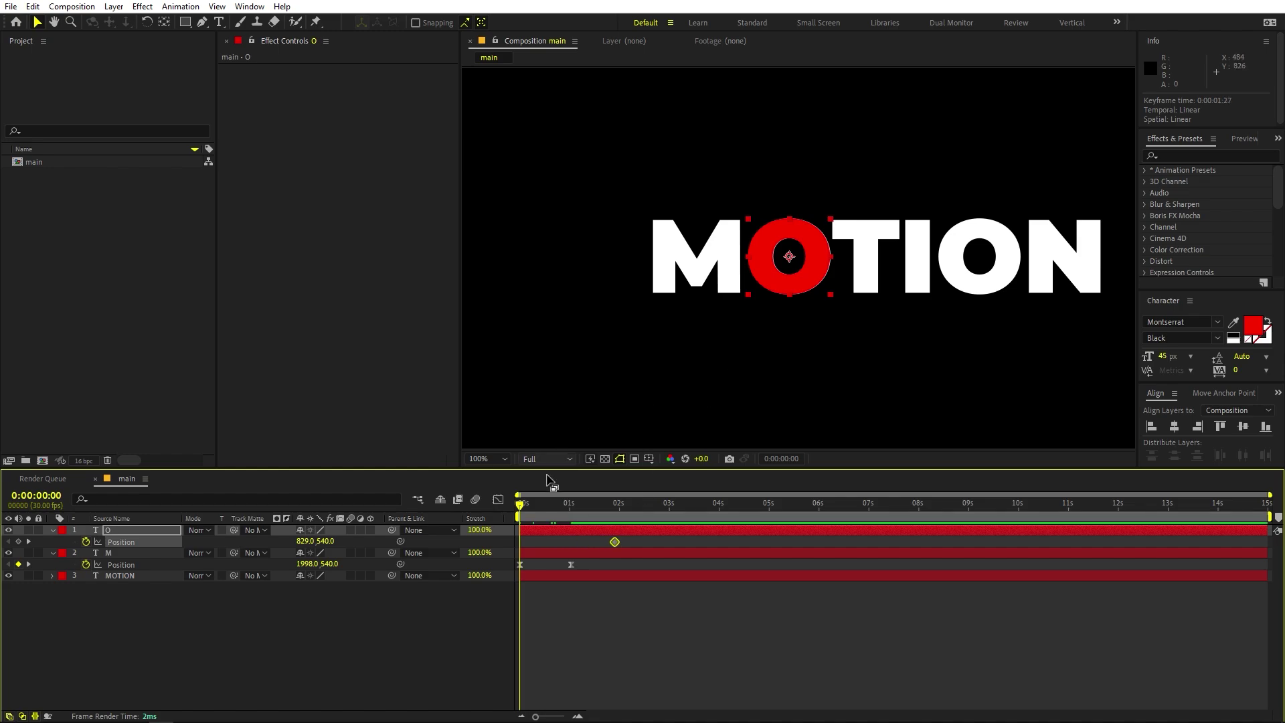
left_click_drag(792, 276, 792, 358)
- Add a position keyframe at 0:00:00:19 with the O raised above the word to 829, 295
left_click_drag(529, 513, 551, 513)
left_click(812, 331)
left_click_drag(812, 332, 822, 116)
left_click(488, 458)
left_click(492, 484)
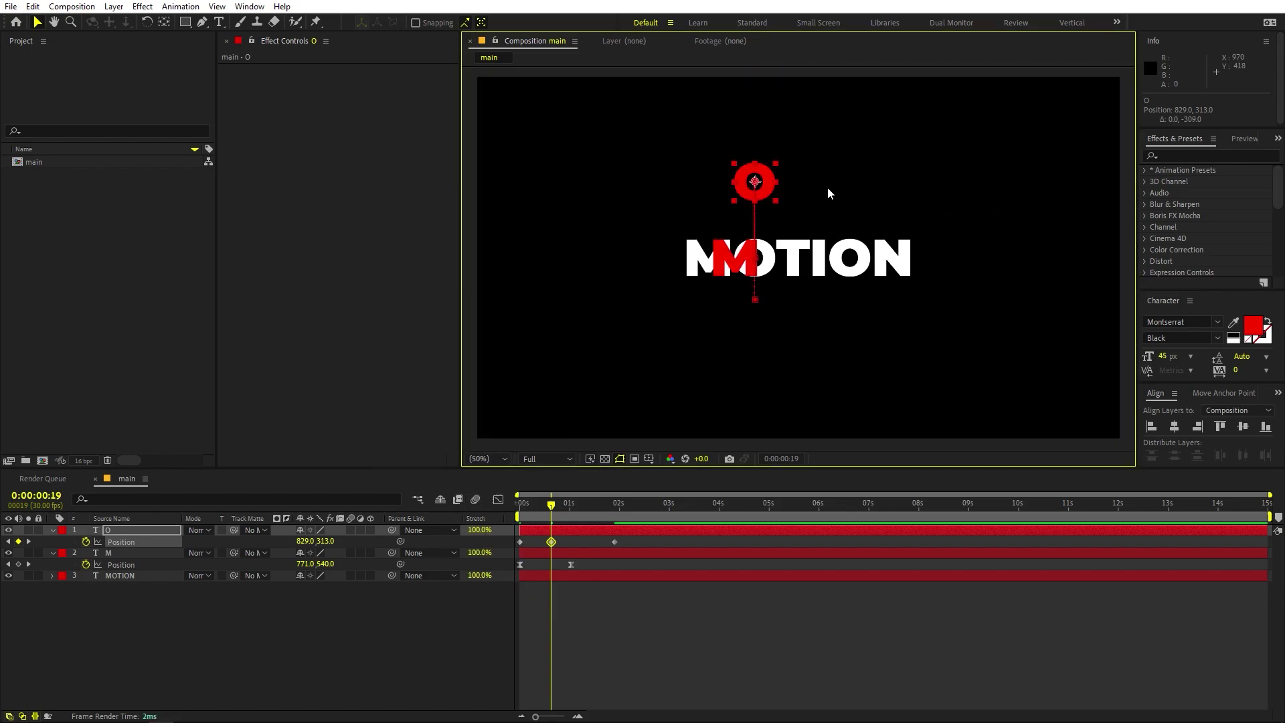
left_click_drag(774, 189, 773, 183)
- Move the O's last position keyframe in line with the M's last one, preview, and shift the middle keyframe to 0:00:00:16
left_click(575, 504)
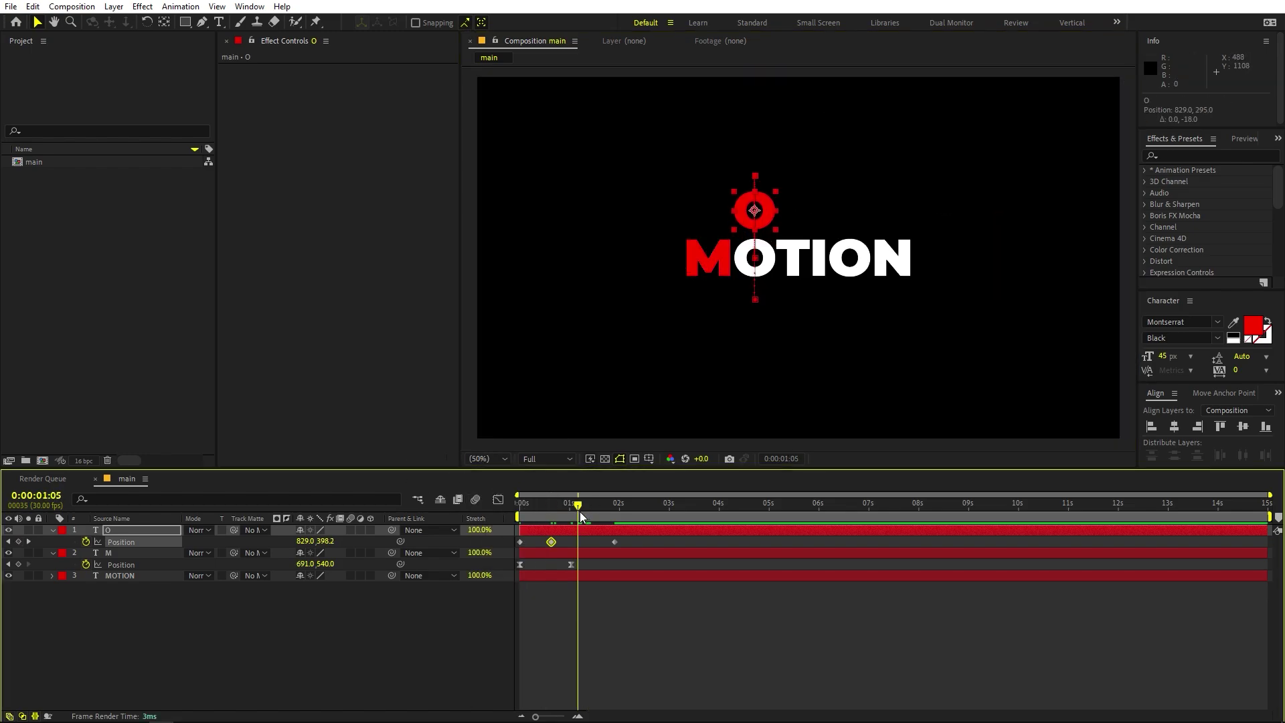
left_click_drag(613, 541, 574, 539)
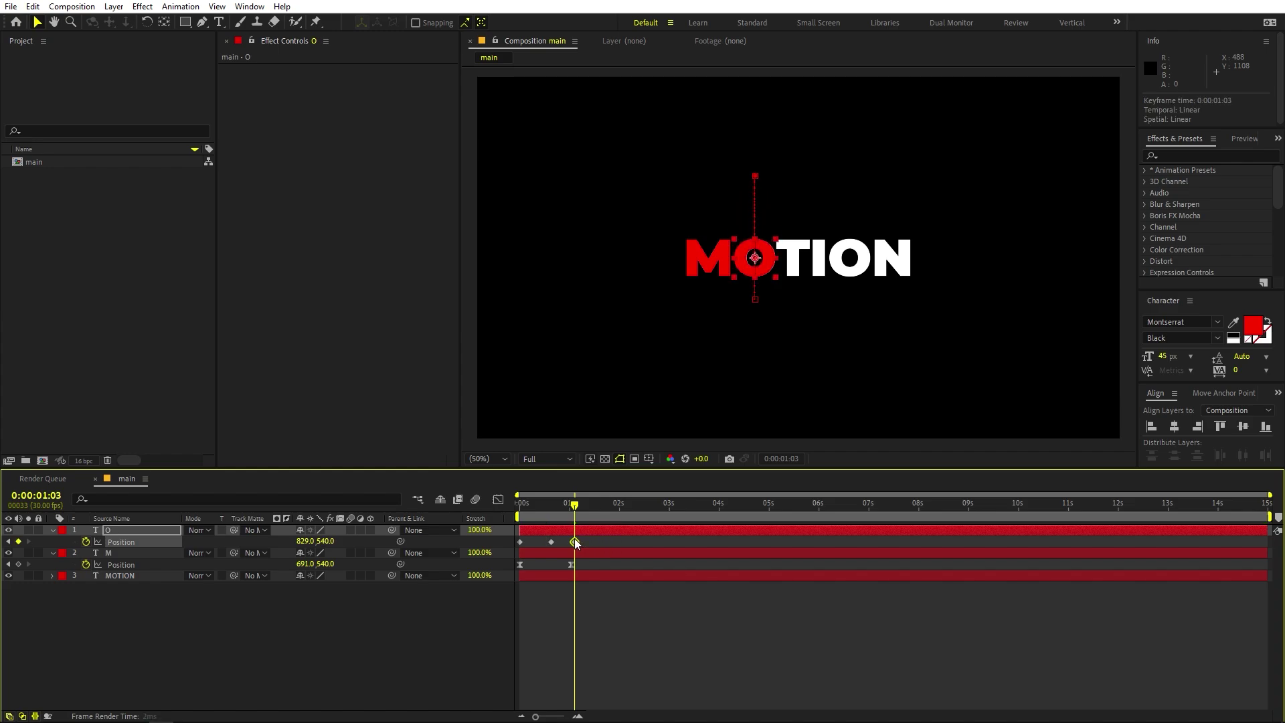
key("space")
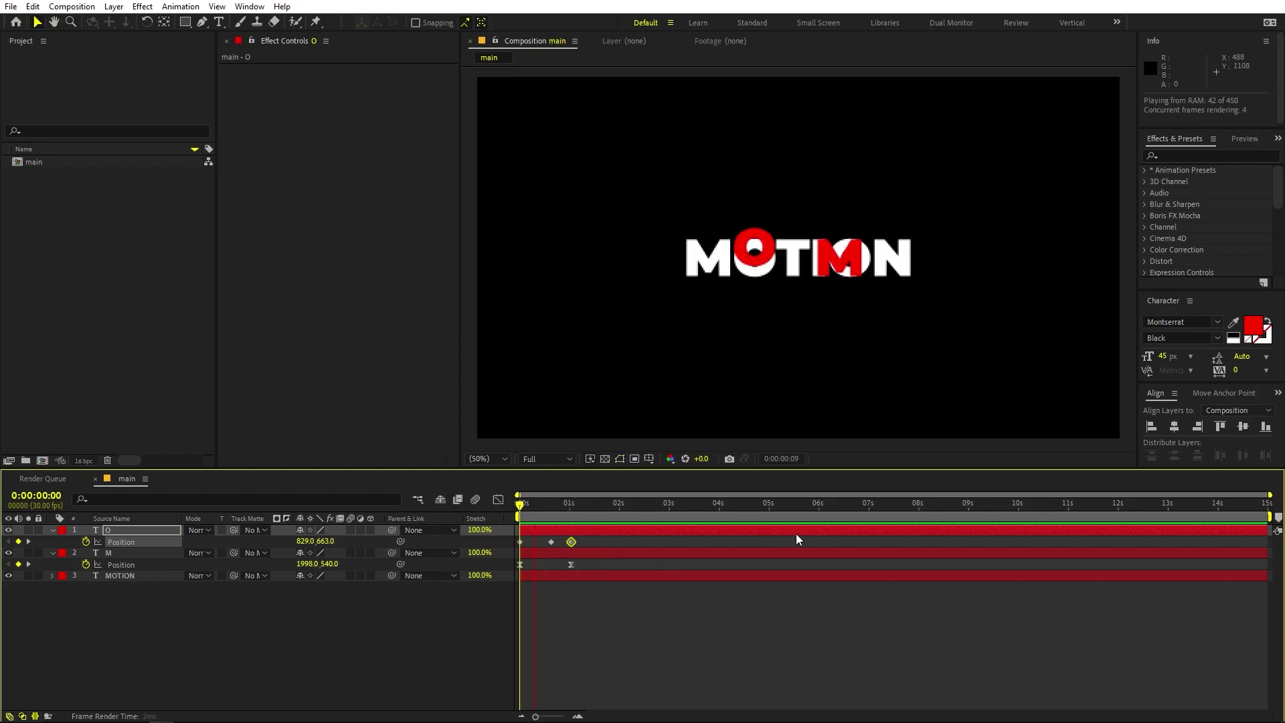
key("space")
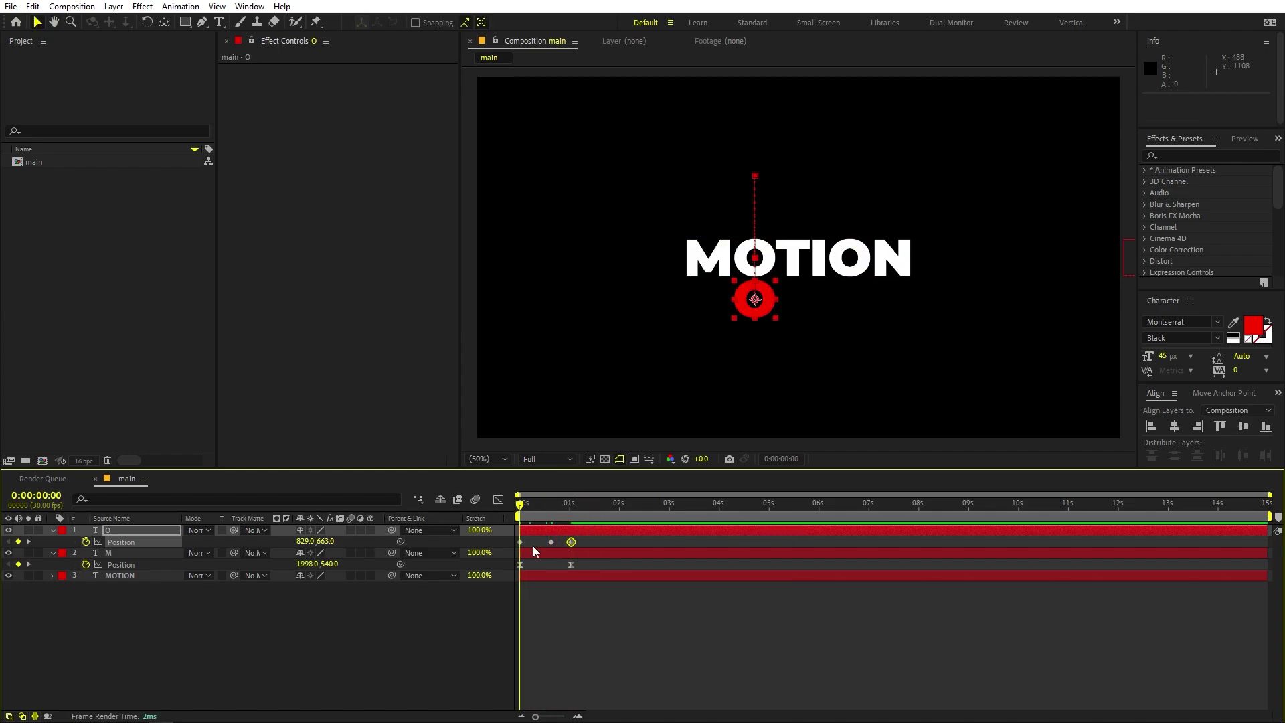
left_click_drag(553, 543, 580, 504)
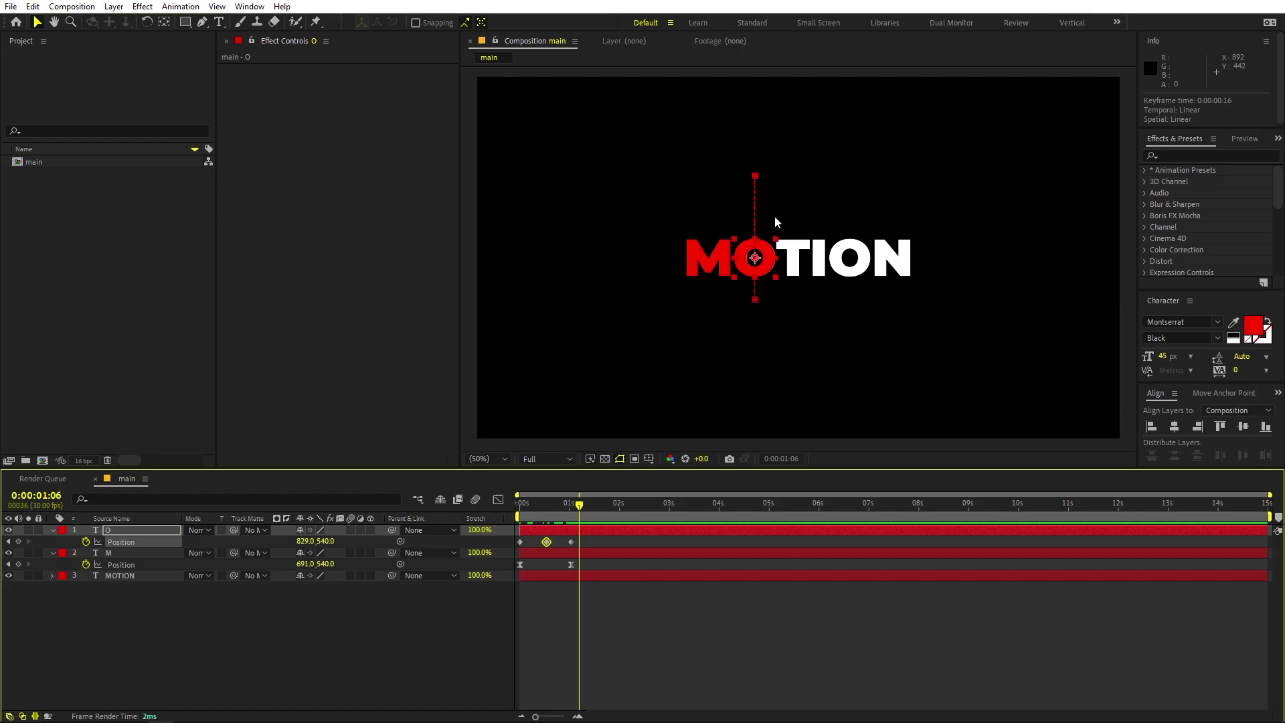
- Switch to Chrome and examine the Keyframe Bounce Back section and address of the motionscript.com bounce-and-overshoot article
key("alt+Tab")
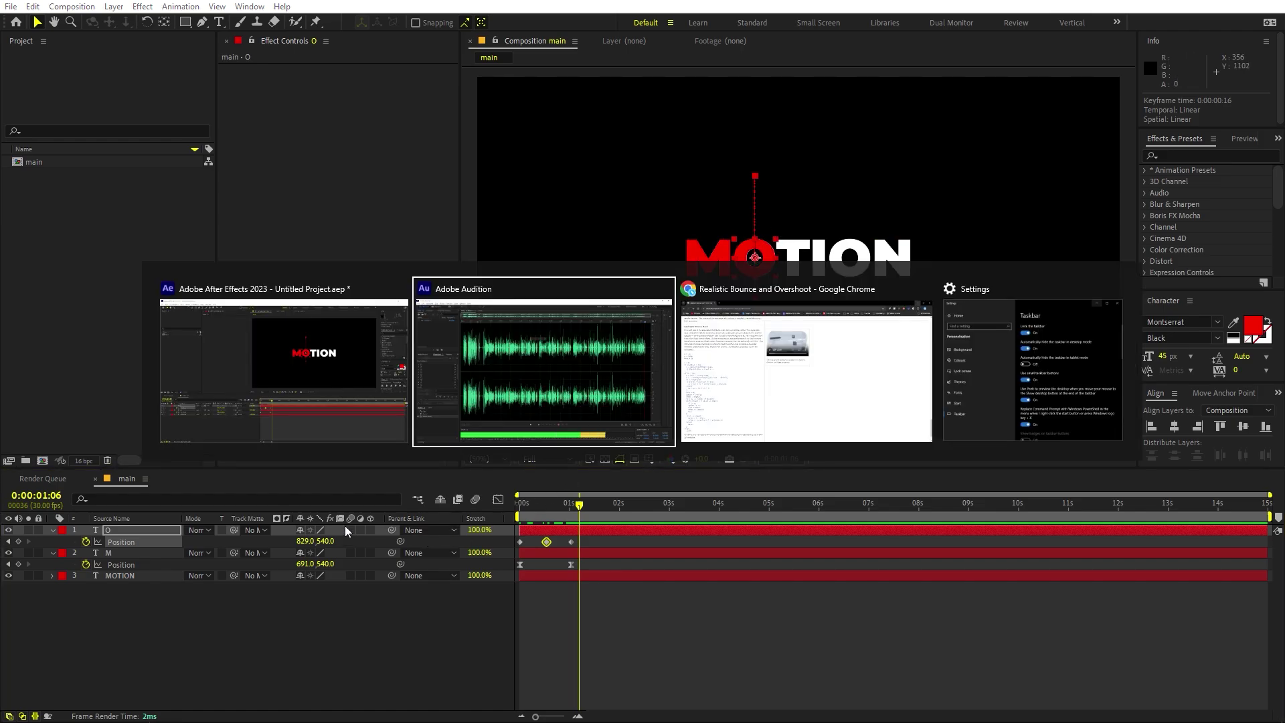
key("alt+Tab")
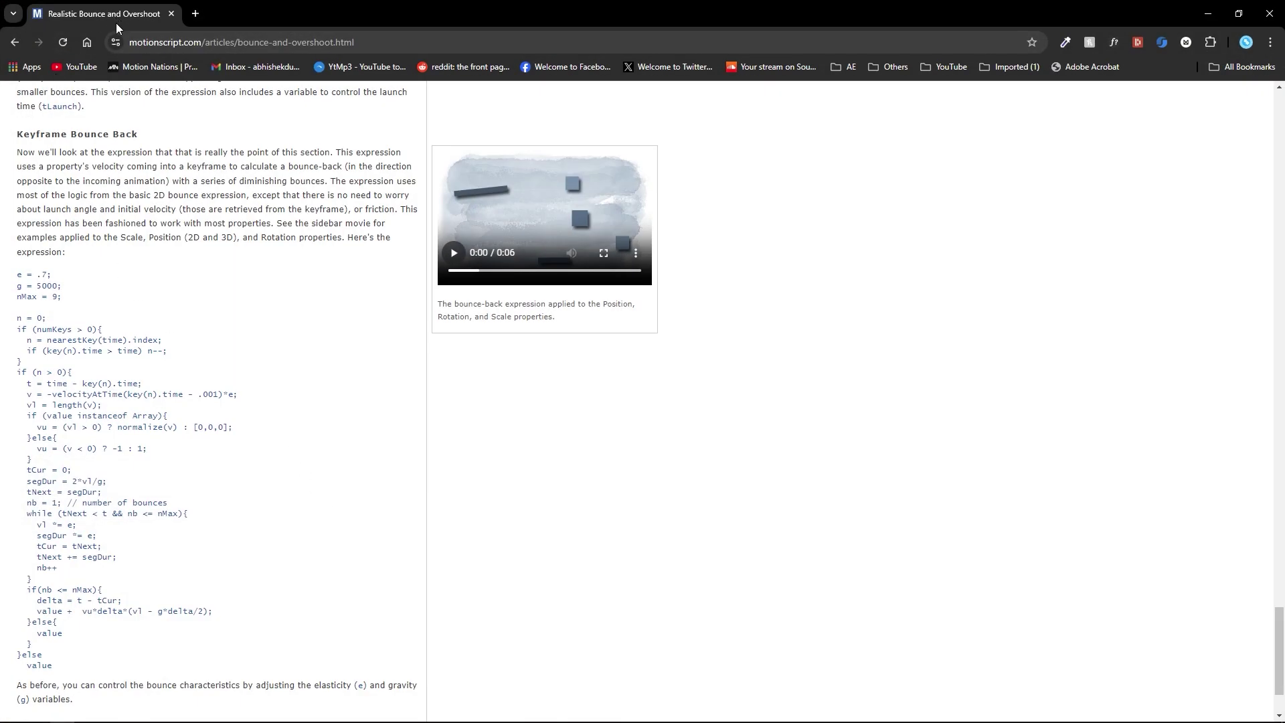
left_click_drag(31, 139, 137, 137)
left_click(140, 131)
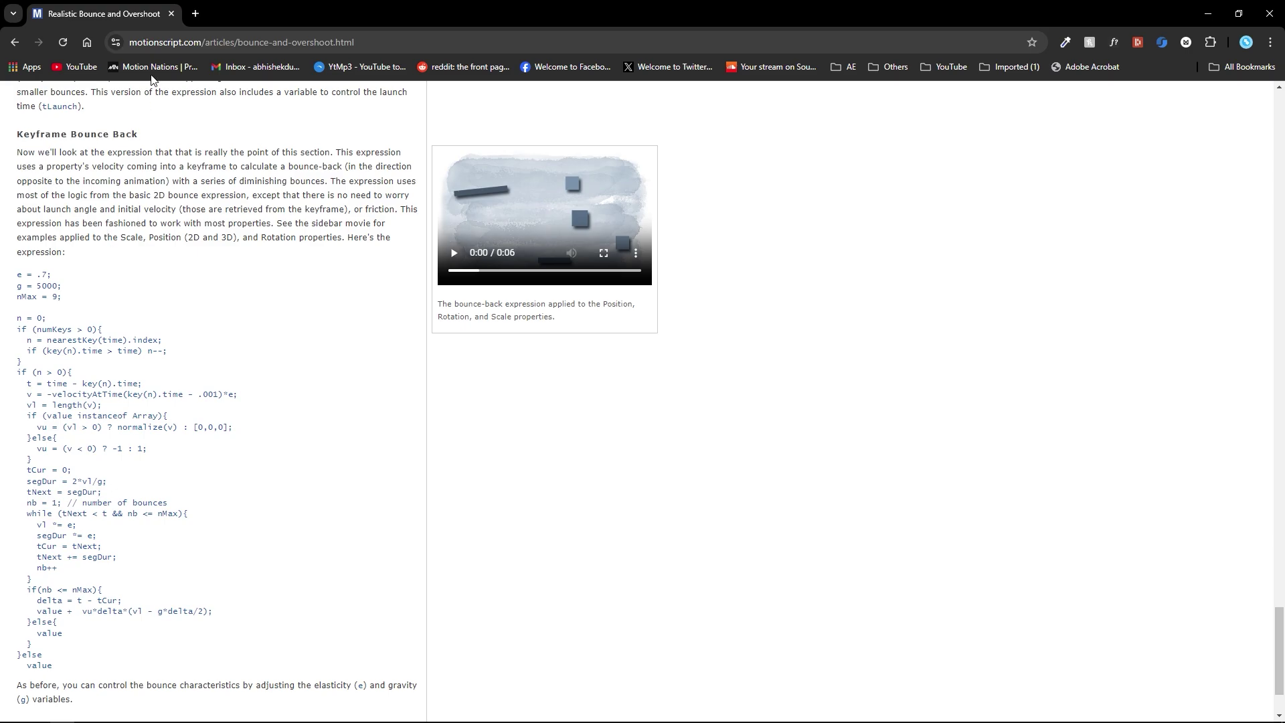
left_click(181, 42)
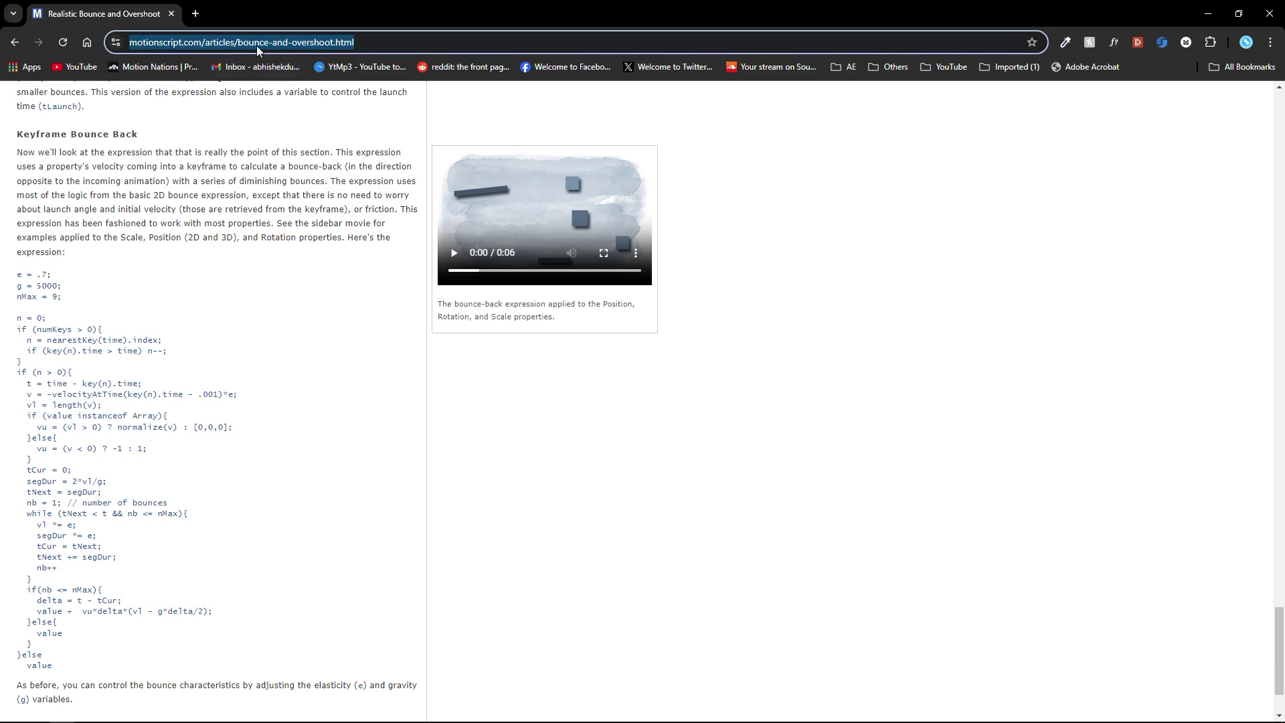
- Copy the whole Keyframe Bounce Back expression code from the article, from "e = .7;" to the closing "value"
scroll(221, 250, "up", 5)
scroll(221, 254, "down", 3)
scroll(228, 261, "up", 6)
scroll(241, 282, "down", 10)
scroll(64, 319, "up", 3)
scroll(72, 295, "down", 2)
left_click_drag(16, 229, 71, 628)
right_click(87, 308)
left_click(118, 315)
- Switch back to After Effects, paste the copied bounce expression onto the O layer's Position, and preview the bounce
key("alt+Tab")
key("alt+Tab")
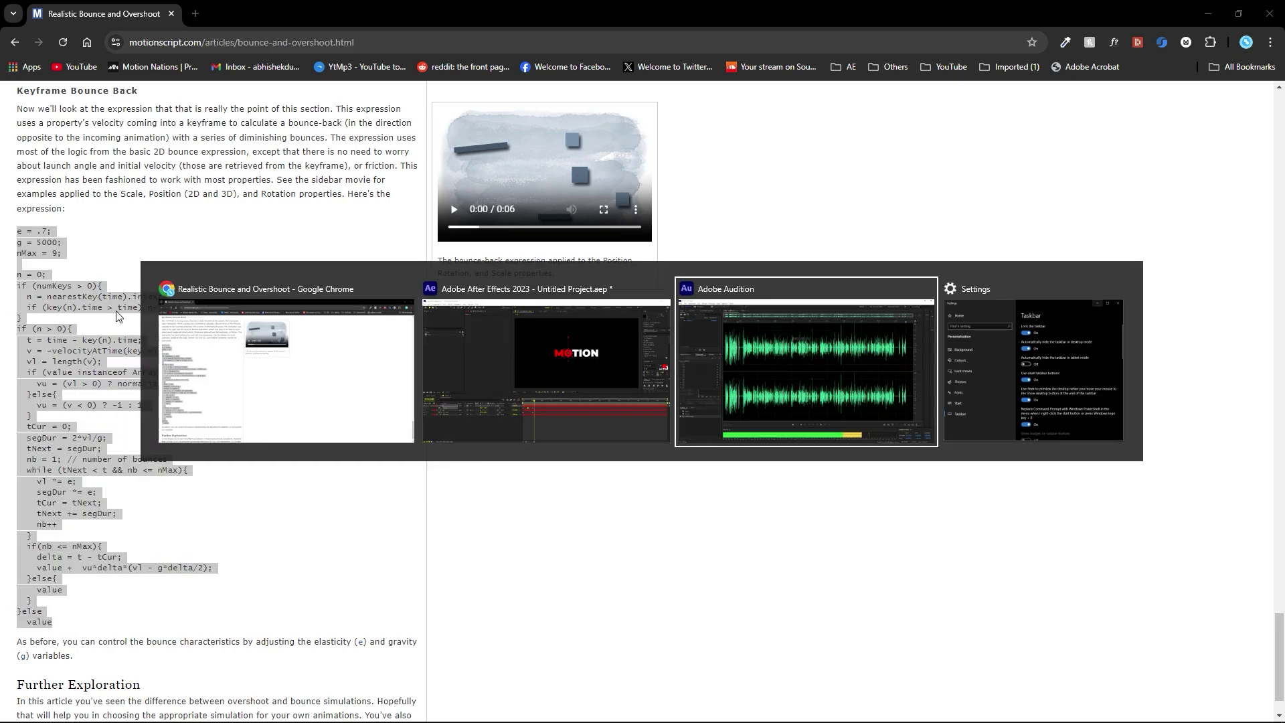
key("alt+Tab")
key("alt+Tab")
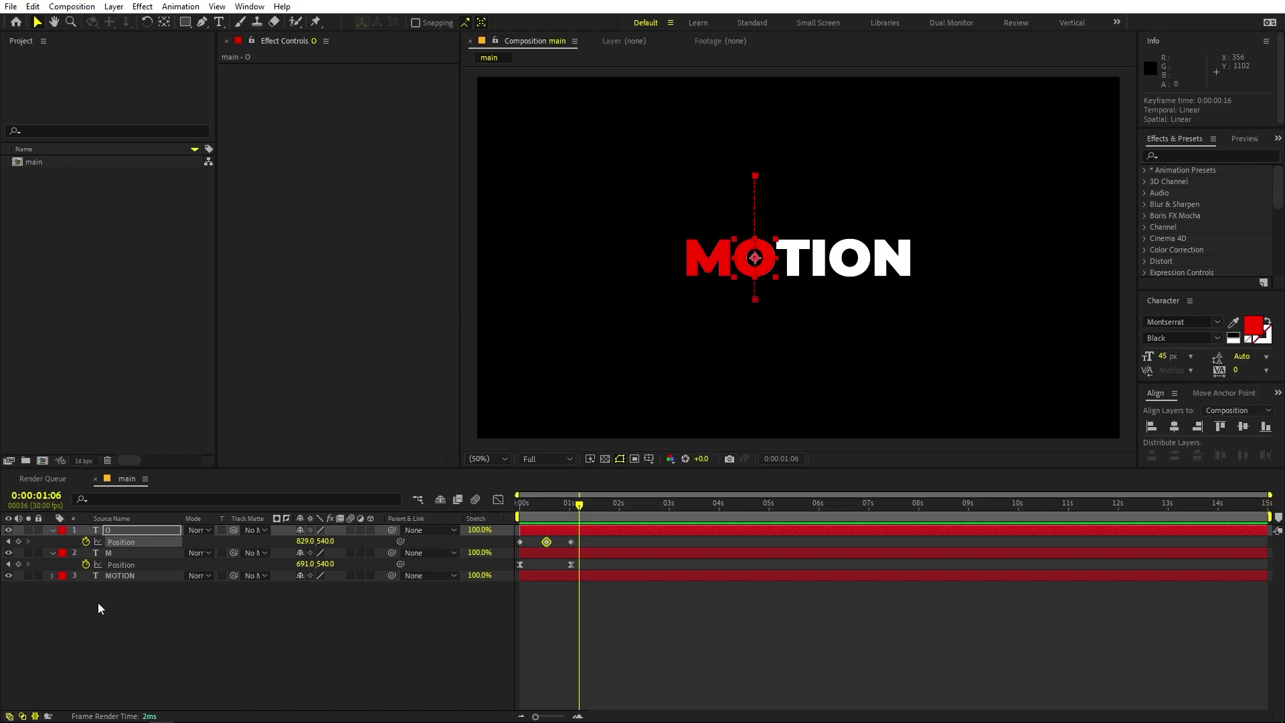
left_click(86, 542, "alt")
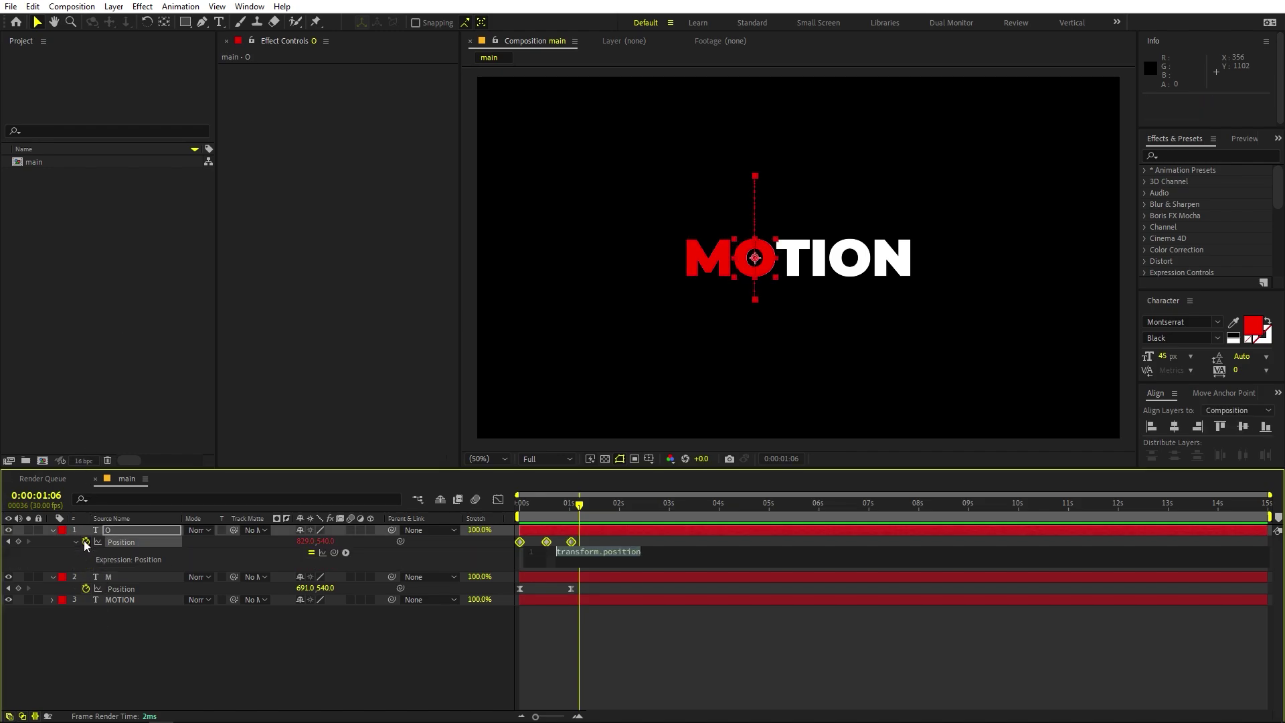
key("ctrl+v")
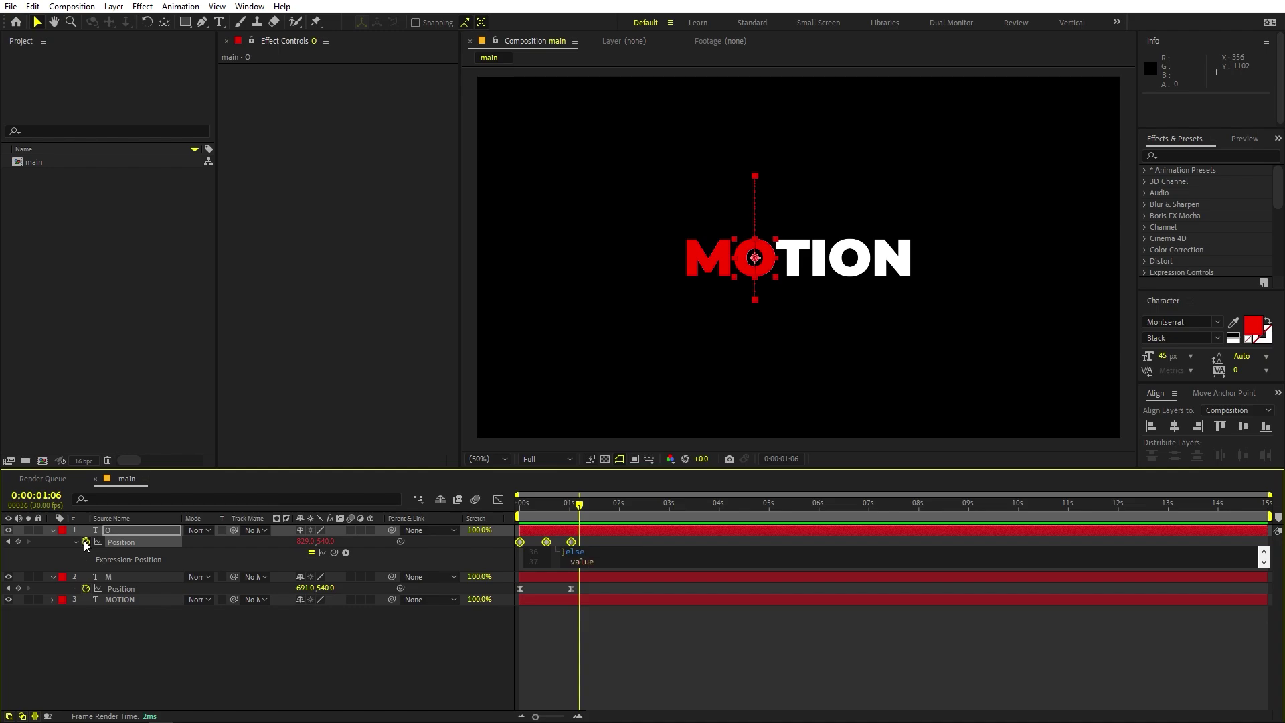
left_click(620, 641)
key("space")
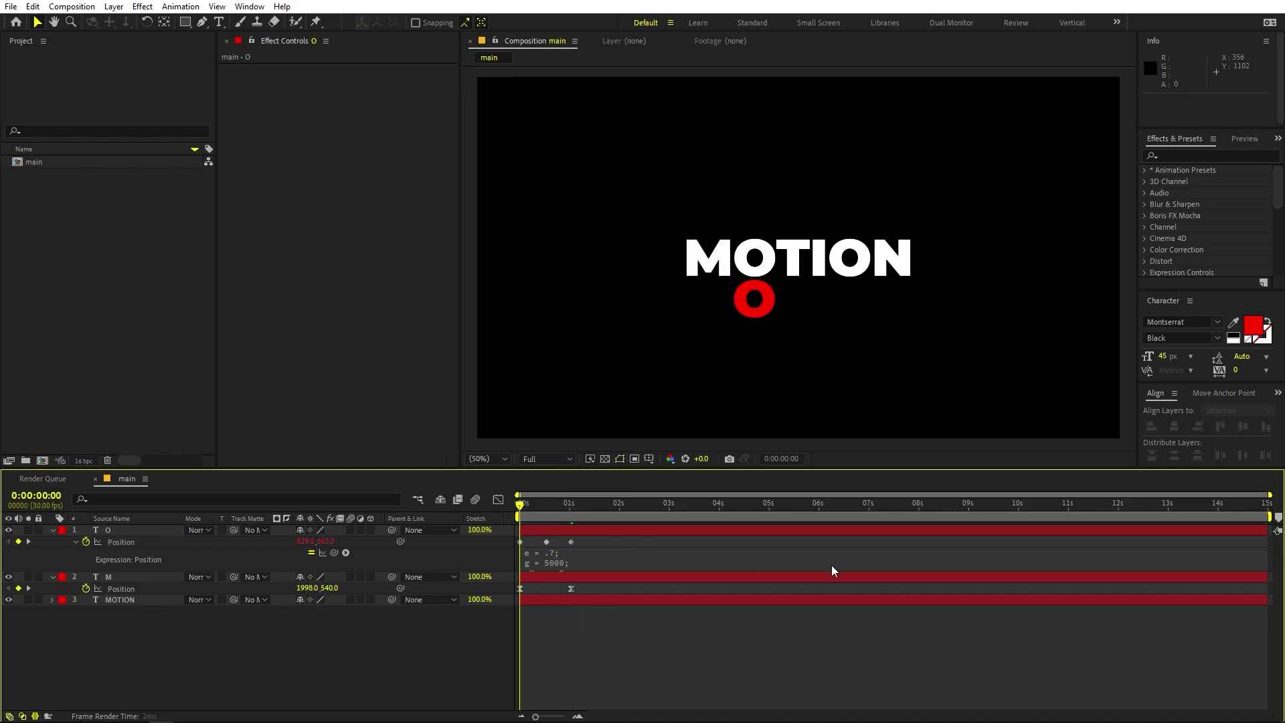
key("space")
scroll(747, 285, "up", 4)
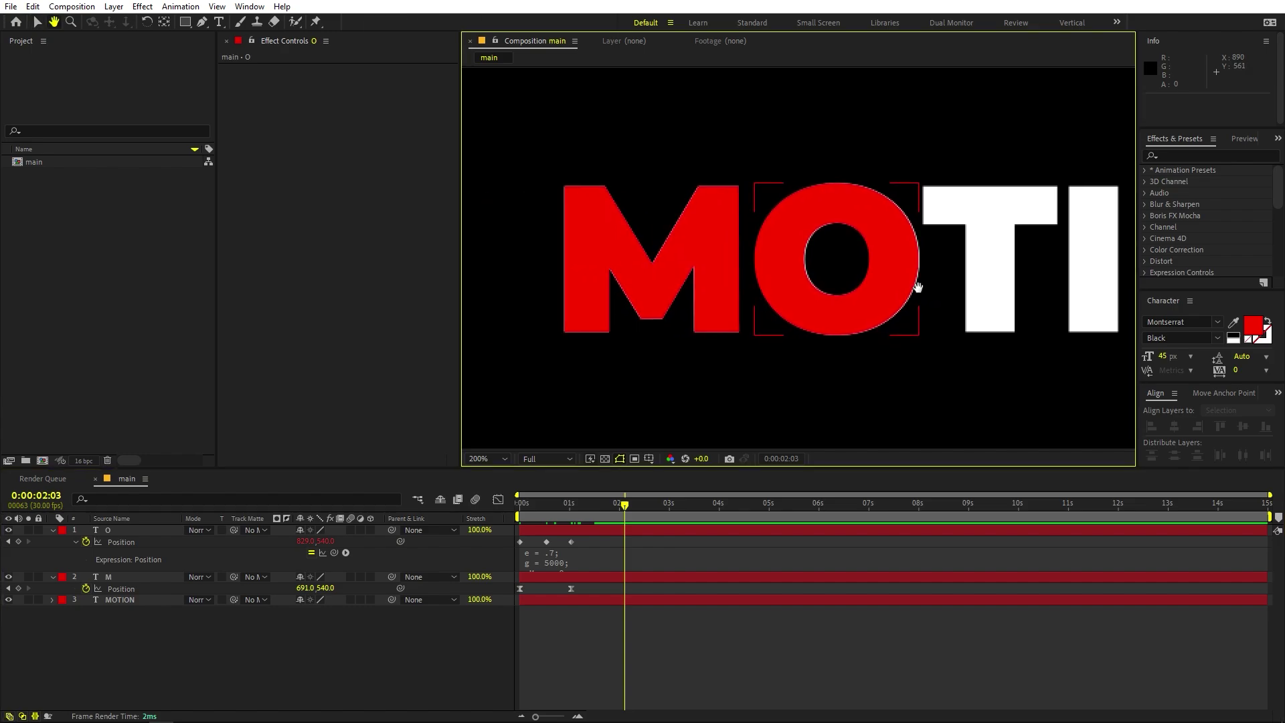
- Apply Easy Ease to the O's first two position keyframes and show their speed graph
key("Home")
left_click_drag(536, 718, 554, 717)
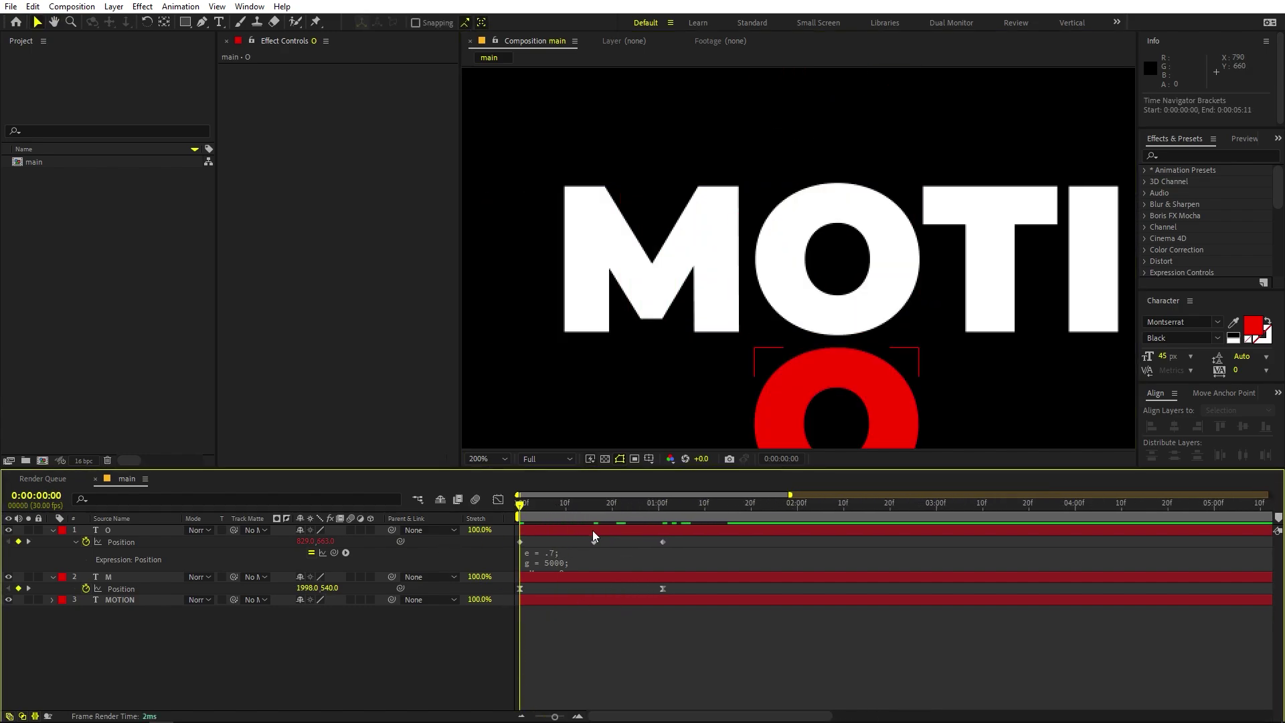
left_click(663, 542)
left_click_drag(622, 540, 515, 538)
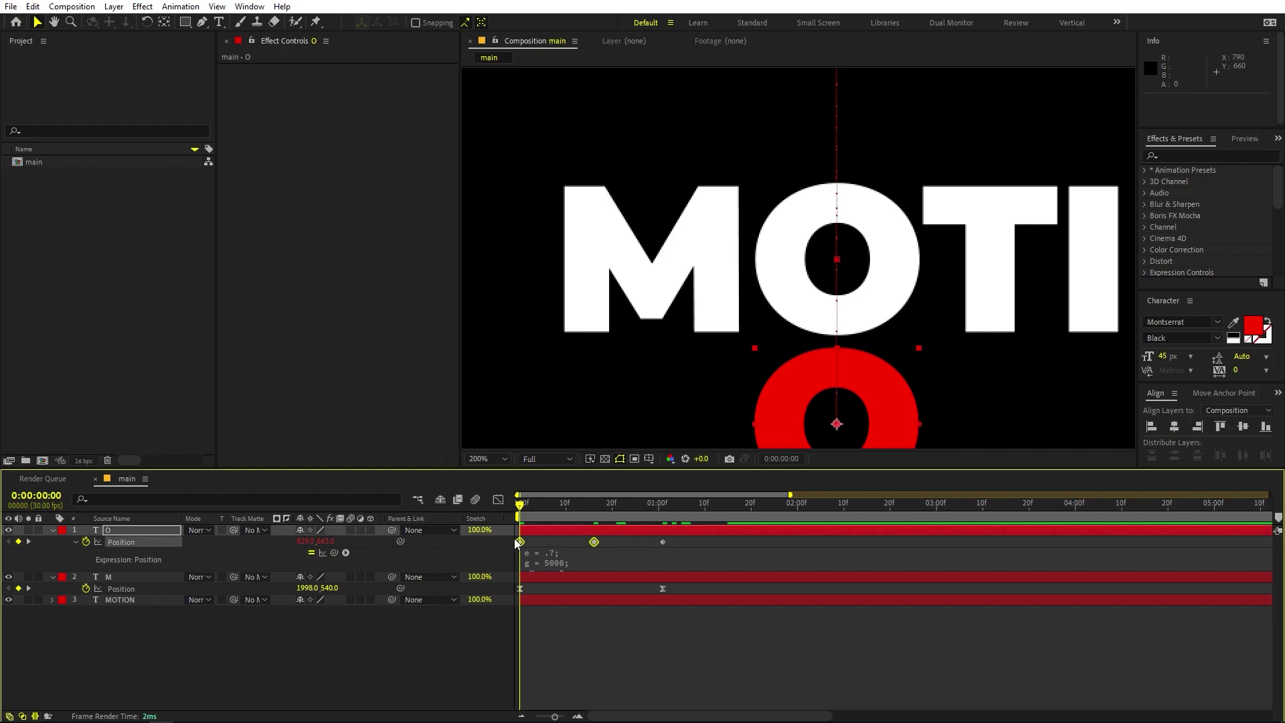
left_click(498, 499)
- Reshape the O's speed curve so it peaks at the start and slows gradually into the middle keyframe, and preview the movement
left_click_drag(572, 639, 520, 680)
mouse_move(622, 690)
left_mouse_down()
mouse_move(610, 676)
mouse_move(629, 680)
left_mouse_up()
key("space")
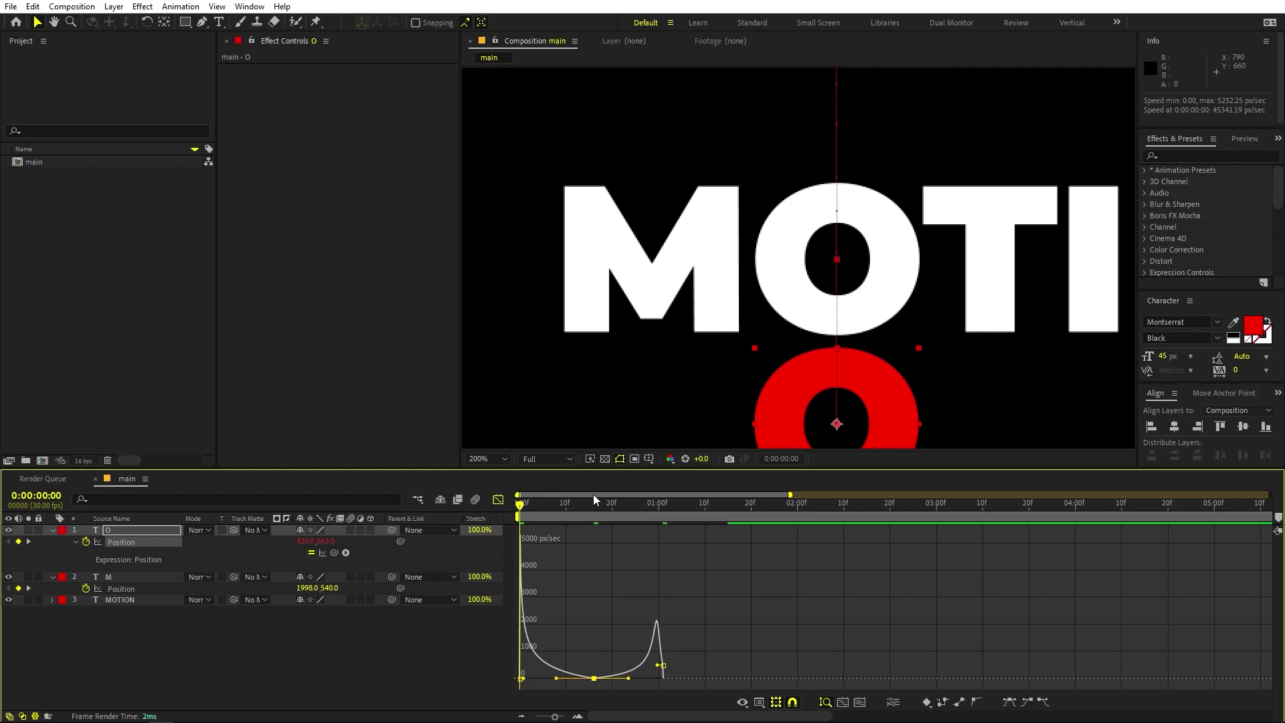
key("space")
scroll(833, 311, "down", 6)
key("space")
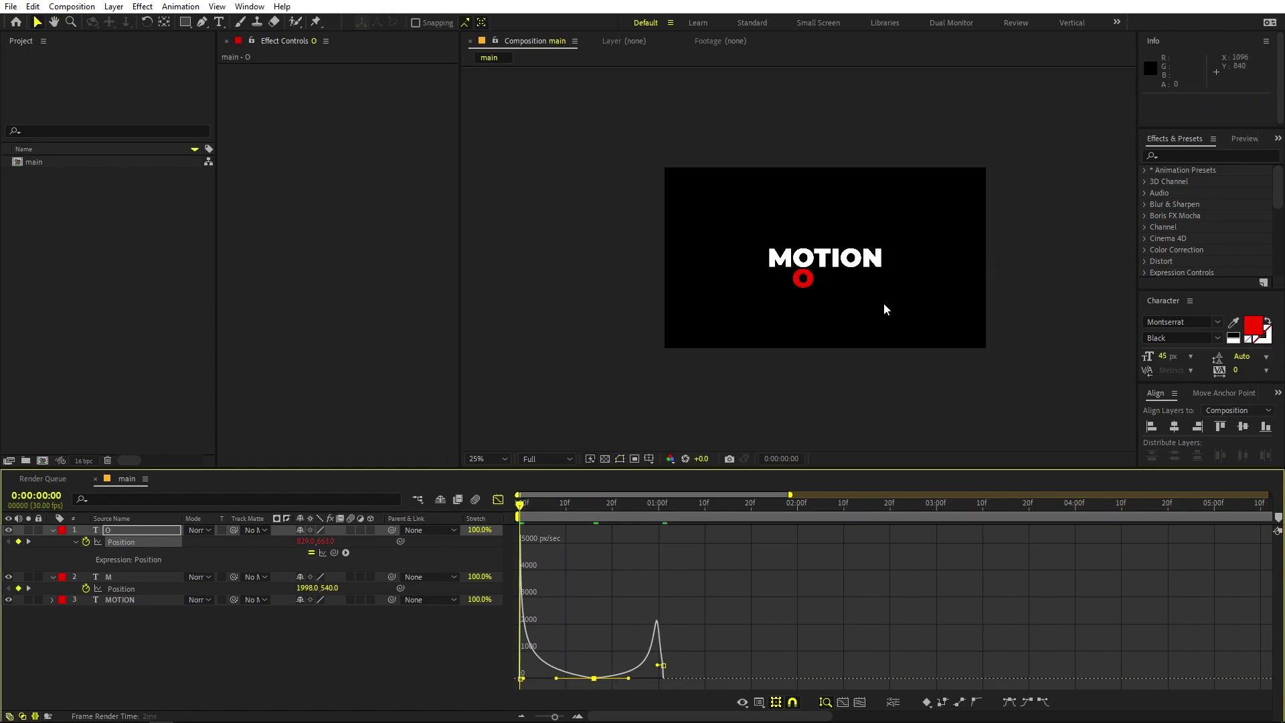
scroll(884, 303, "up", 2)
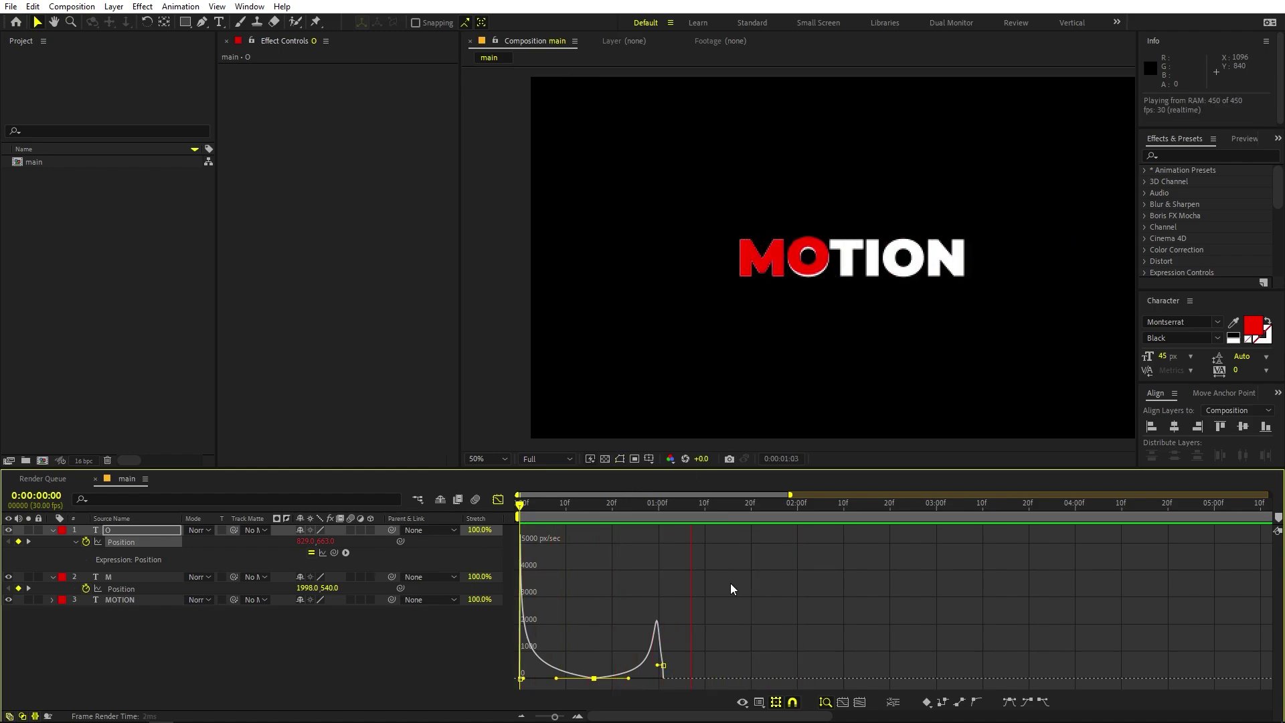
- Return to the keyframe view, move the O's last position keyframe to 0:00:00:27, and preview the faster drop
left_click(644, 506)
key("shift+F3")
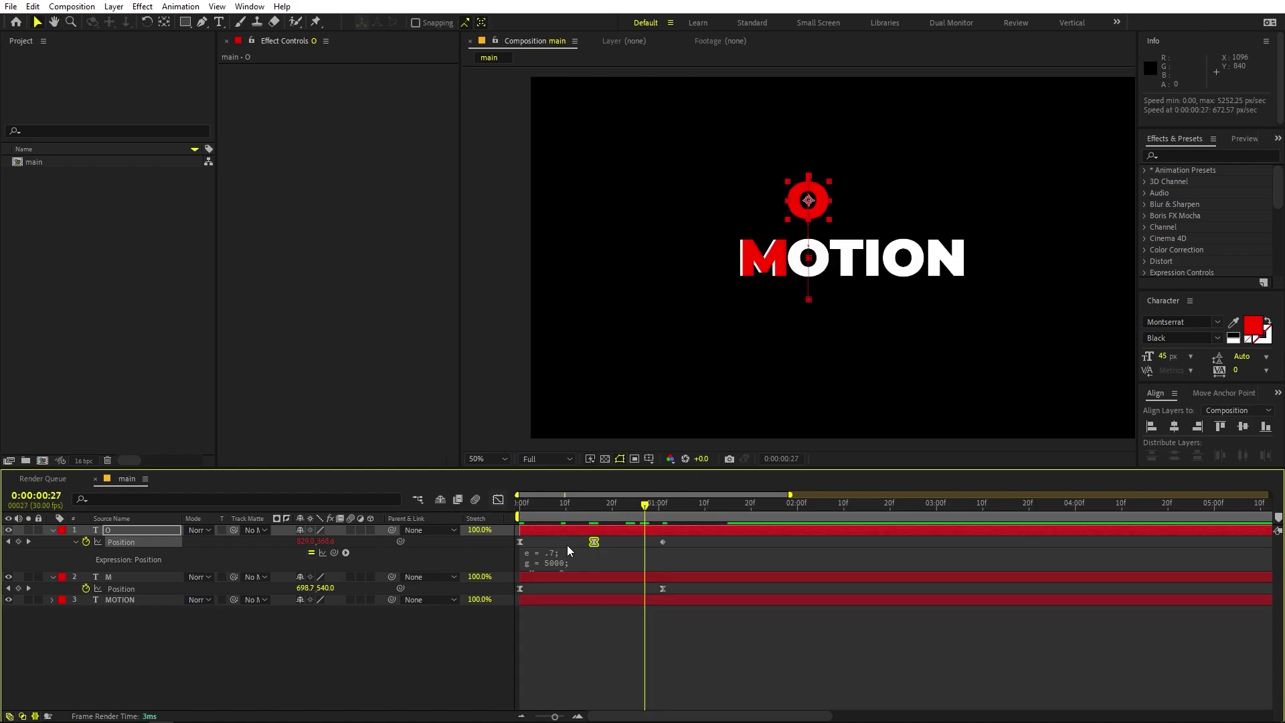
left_click(648, 556)
left_click(669, 543)
left_click_drag(661, 541, 645, 542)
key("Page_Up")
key("Home")
key("space")
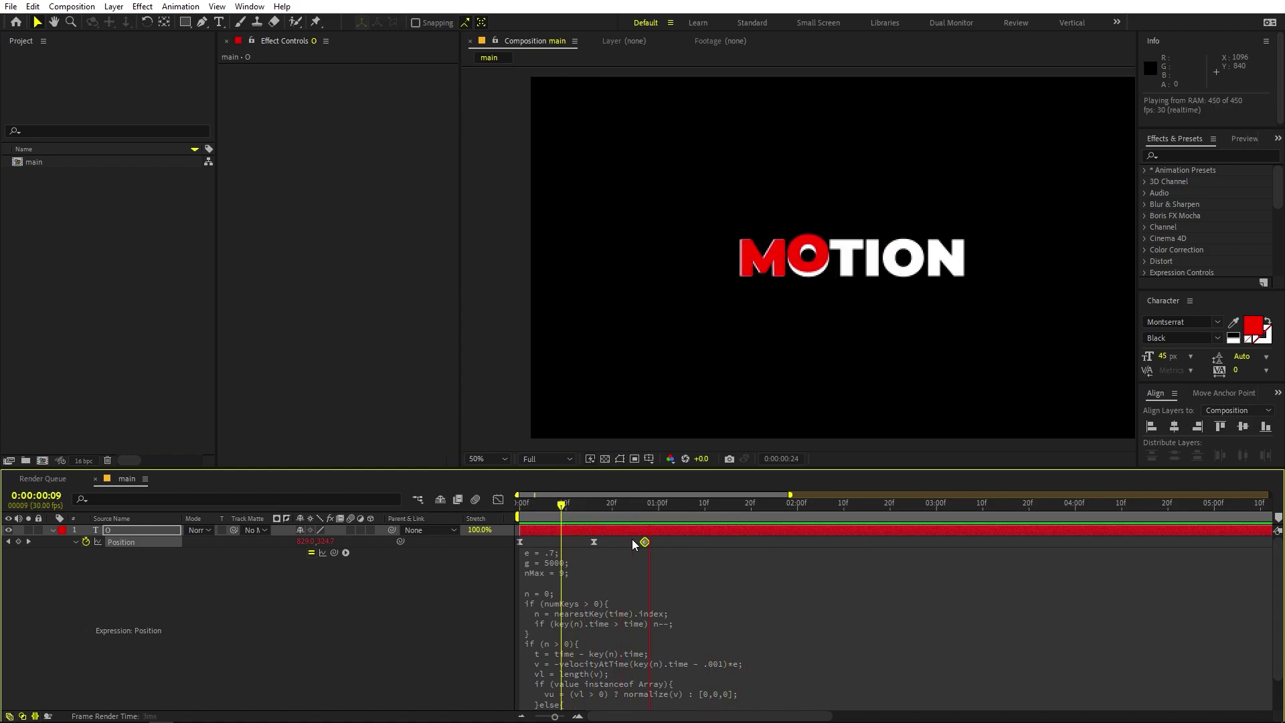
key("space")
- Try the O's last position keyframe closer to the middle one, undo the move, and replay the animation
left_click_drag(644, 543, 616, 543)
key("Home")
key("space")
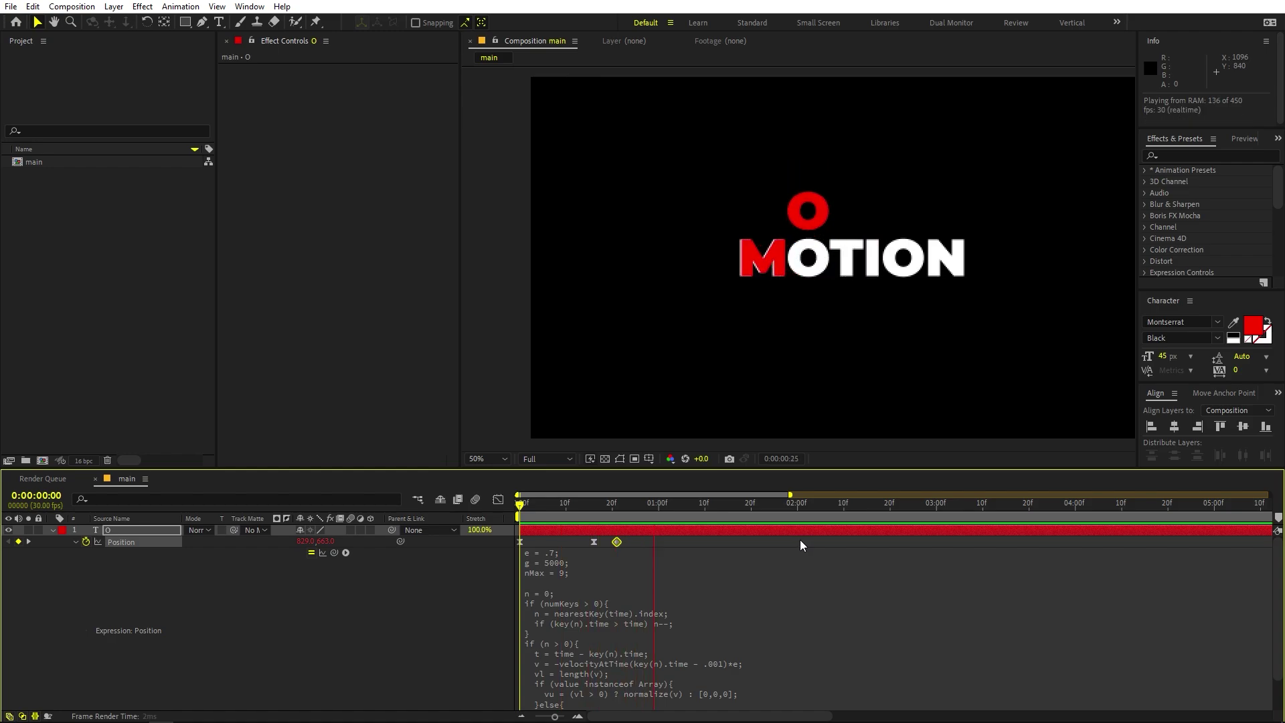
key("space")
key("ctrl+z")
key("Home")
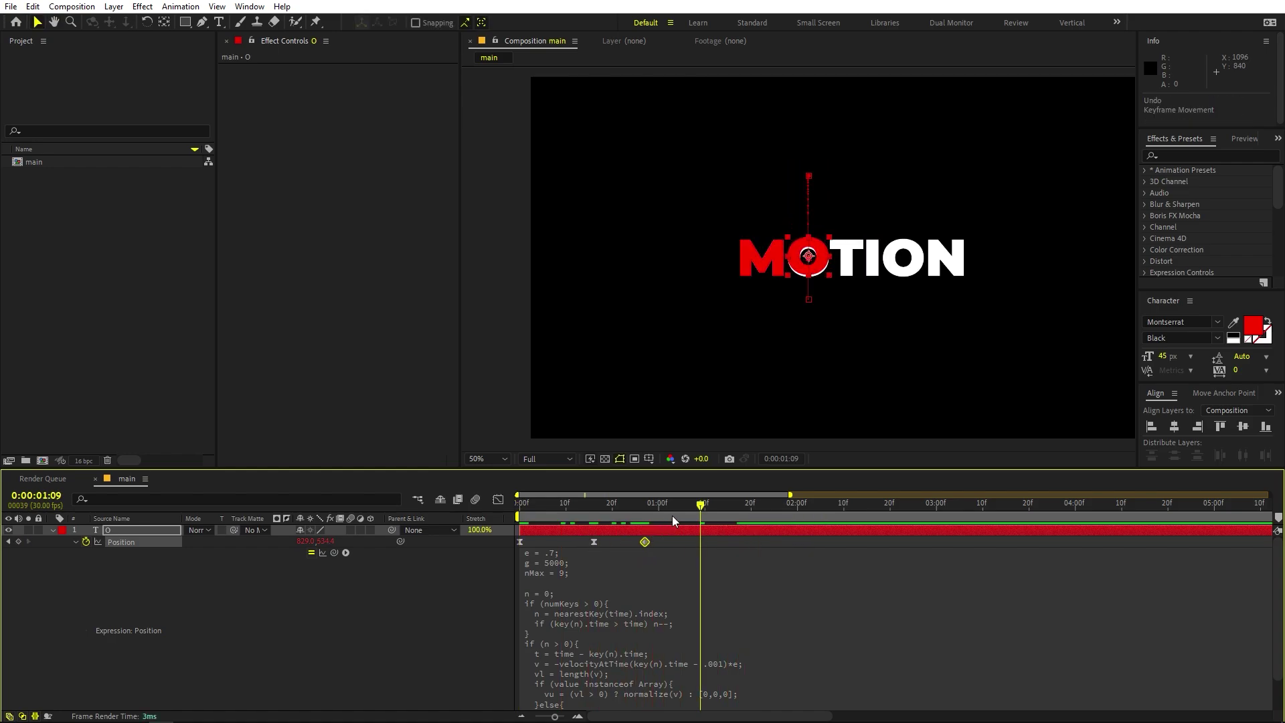
key("space")
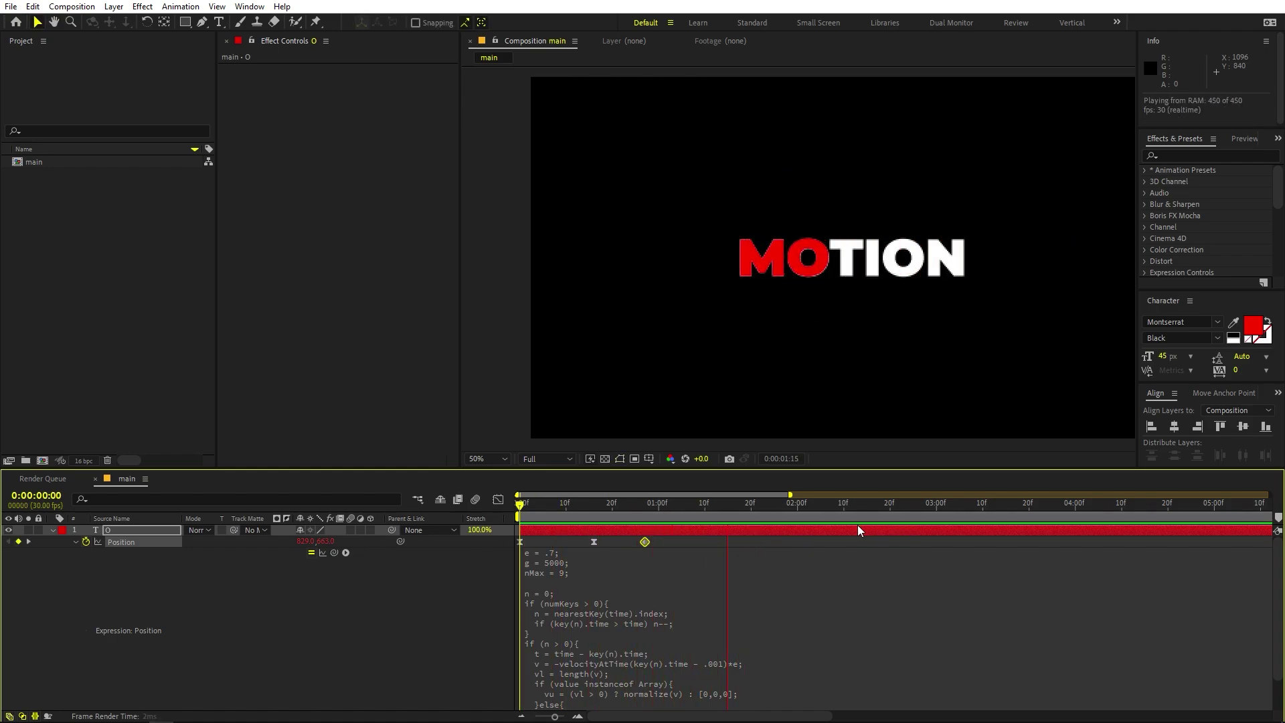
- Duplicate the O layer at 0:00:00:27 and change the copy's letter to "T"
left_click(654, 506)
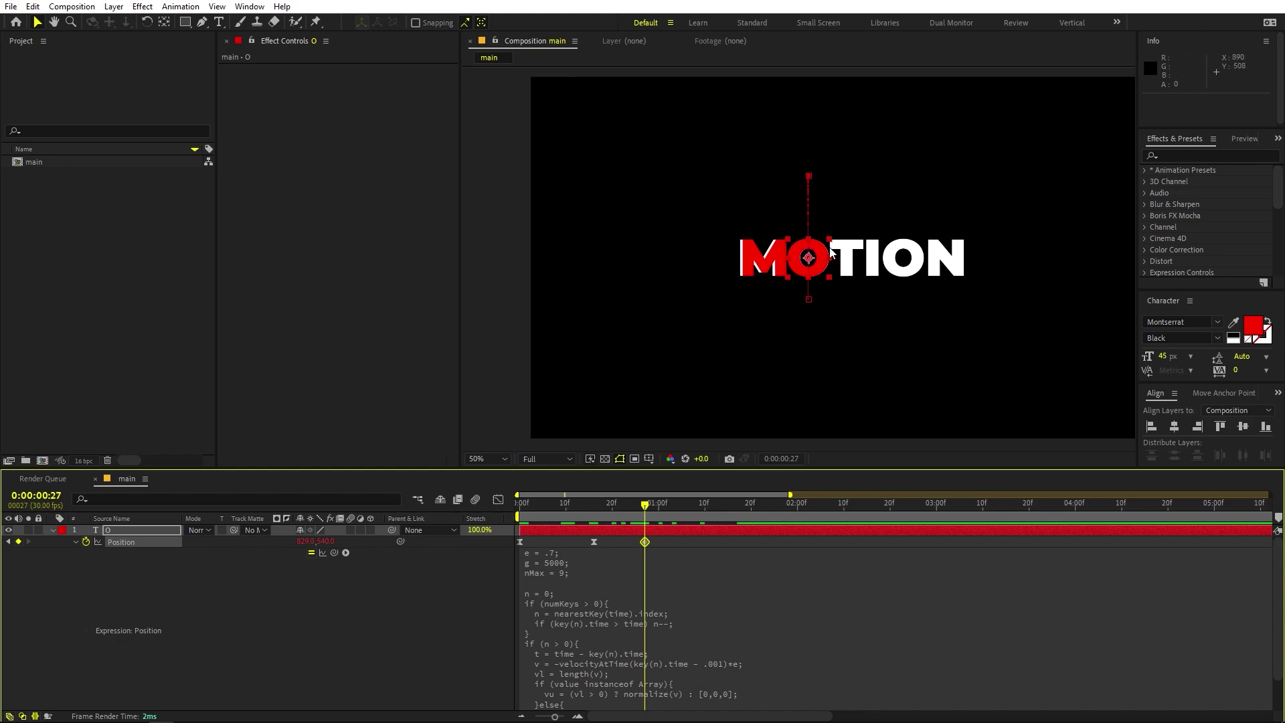
left_click(123, 532)
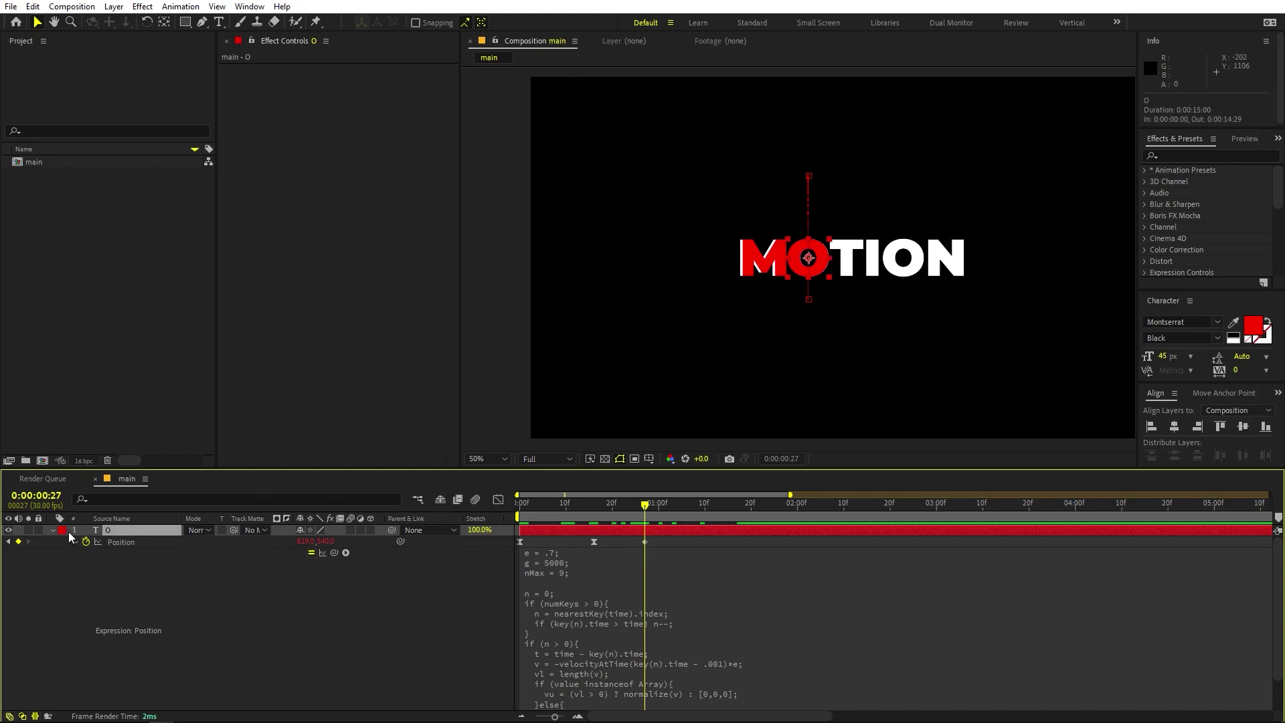
left_click(53, 531)
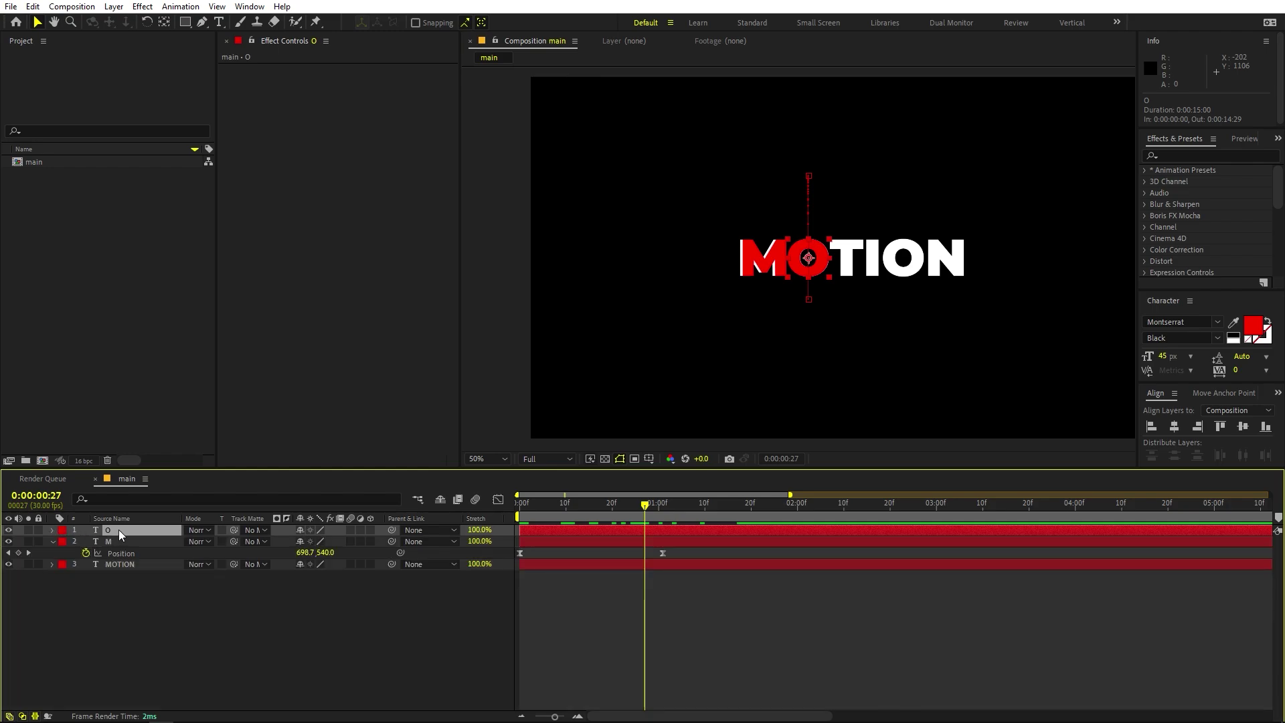
key("p")
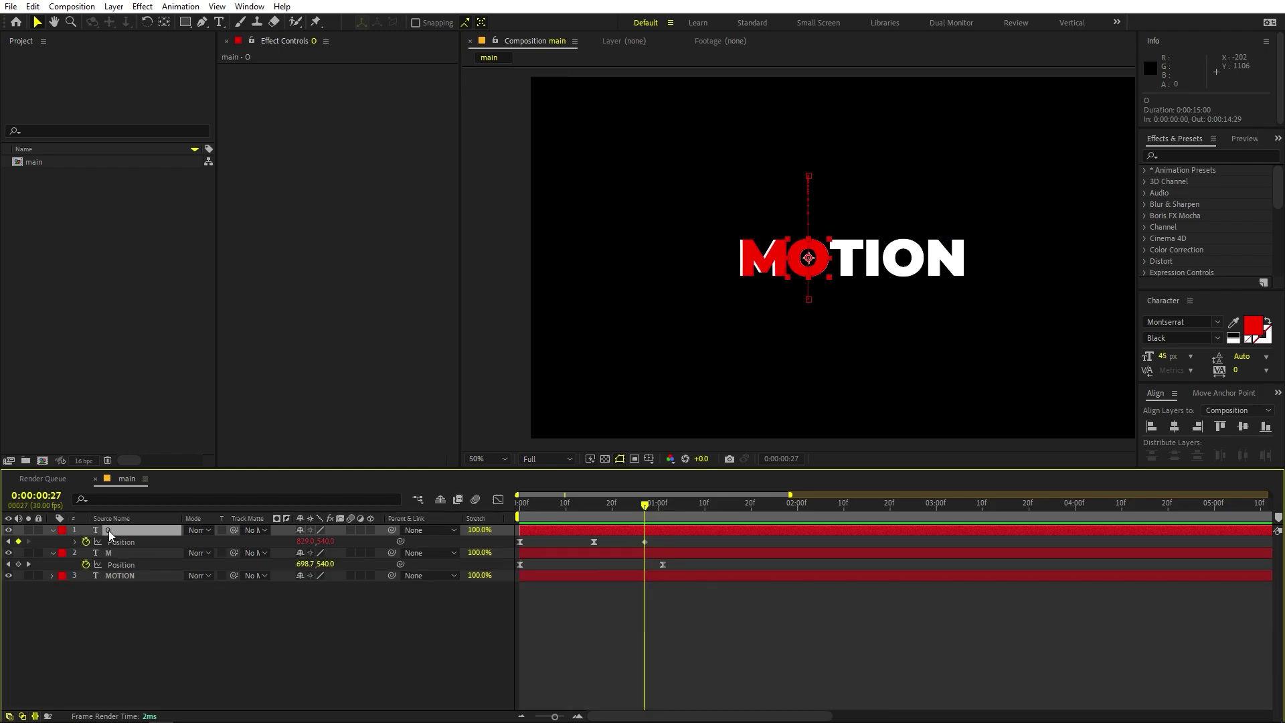
key("ctrl+d")
double_click(108, 530)
type("T")
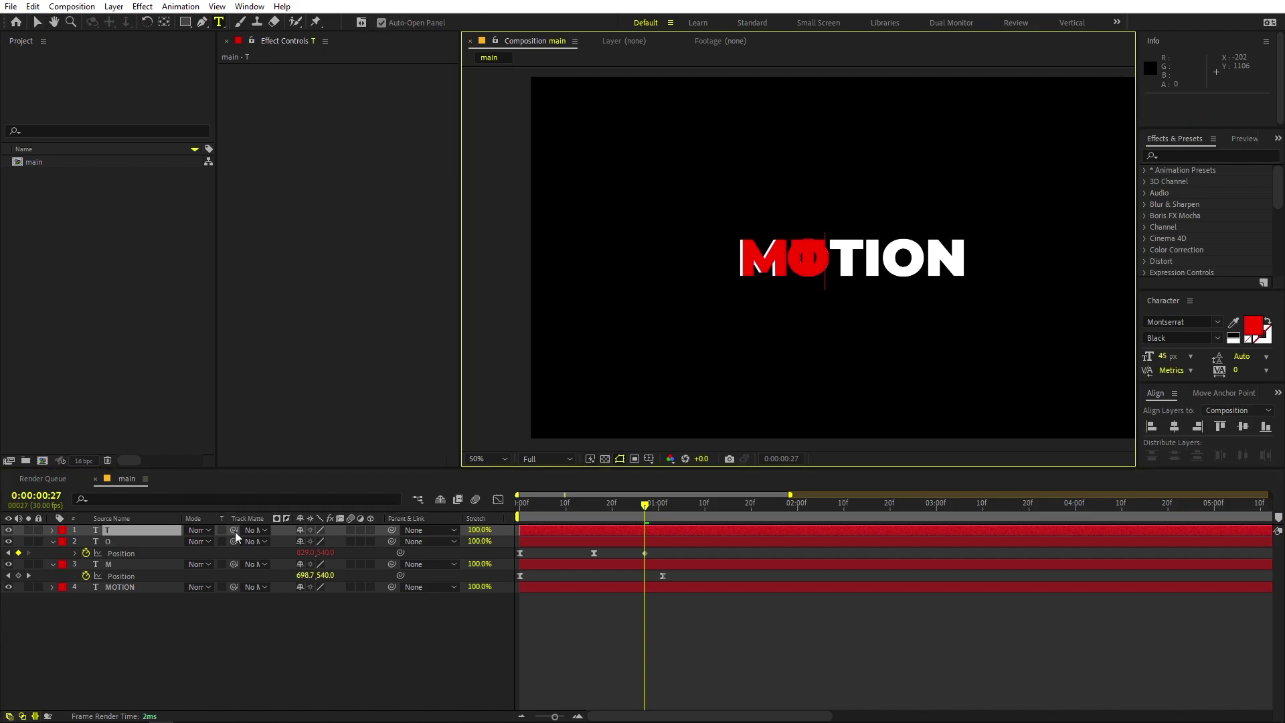
- Select all position keyframes of the T layer and shift them right to x 944, over the white guide T
left_click(179, 588)
left_click(138, 529)
key("p")
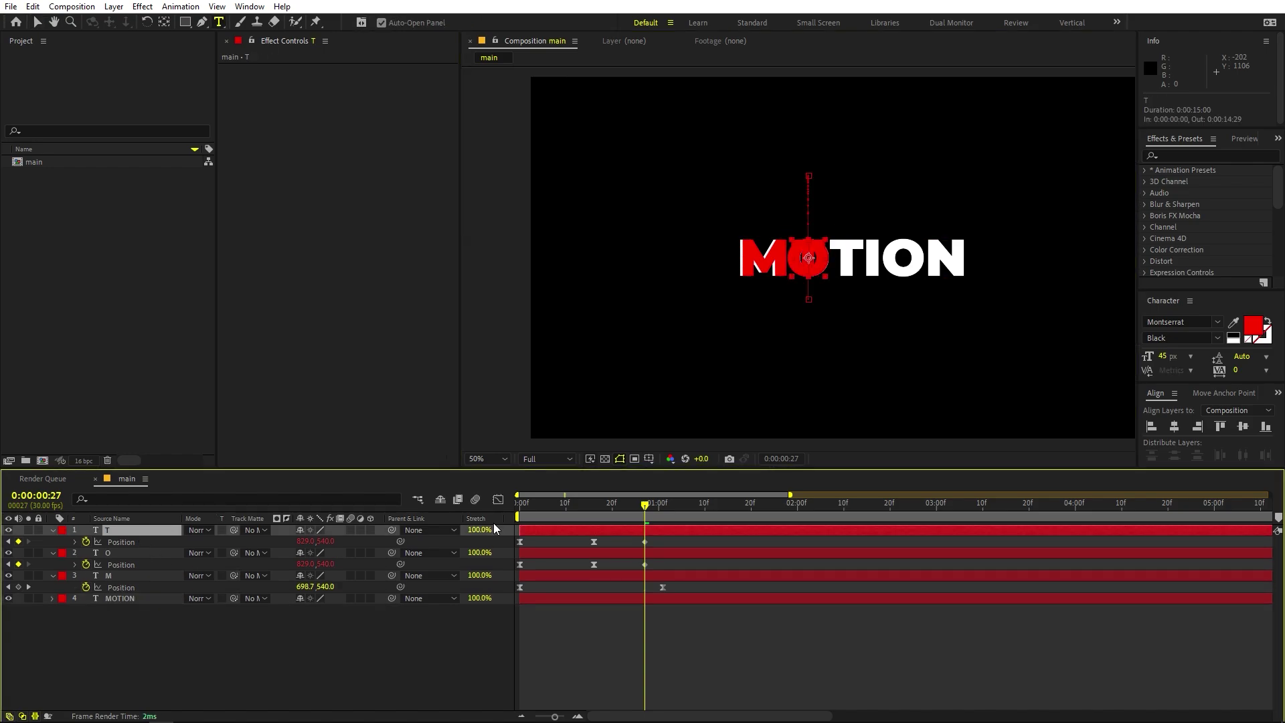
left_click(121, 542)
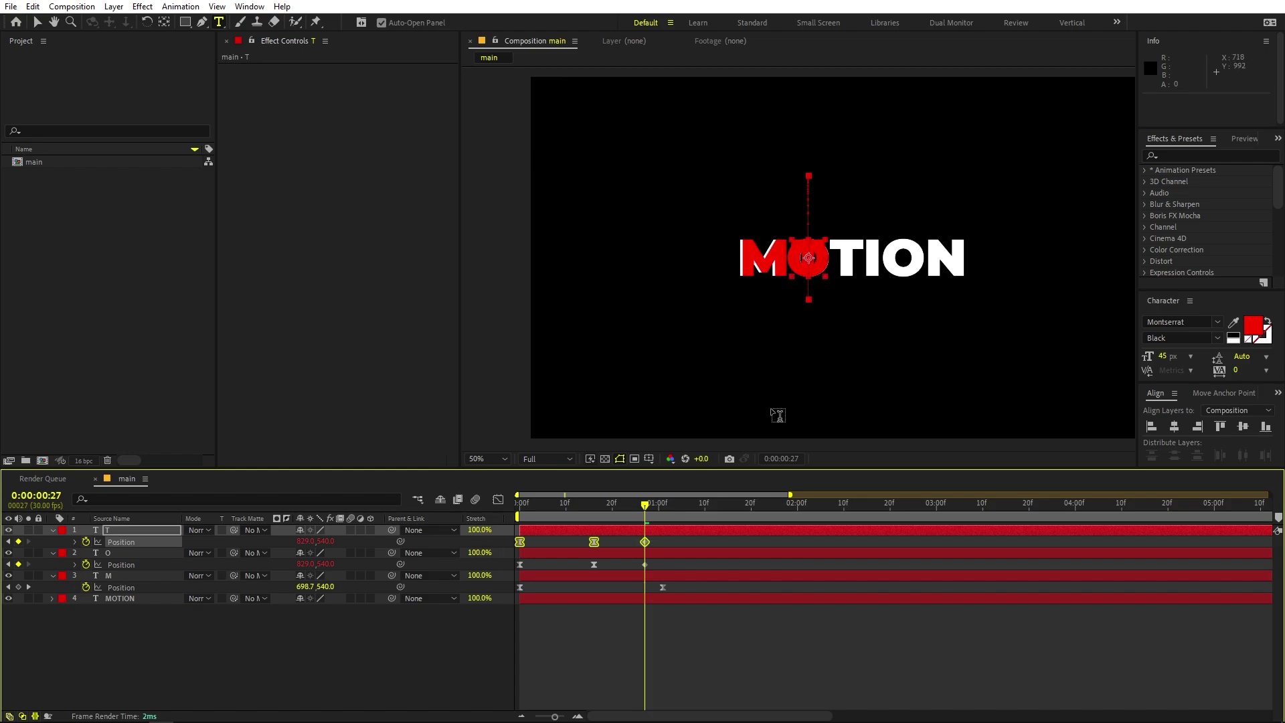
key("shift+Right")
key("shift+Right")
key("shift+Right")
key("shift+Right")
key("shift+Right")
key("shift+Right")
key("shift+Right")
key("shift+Right")
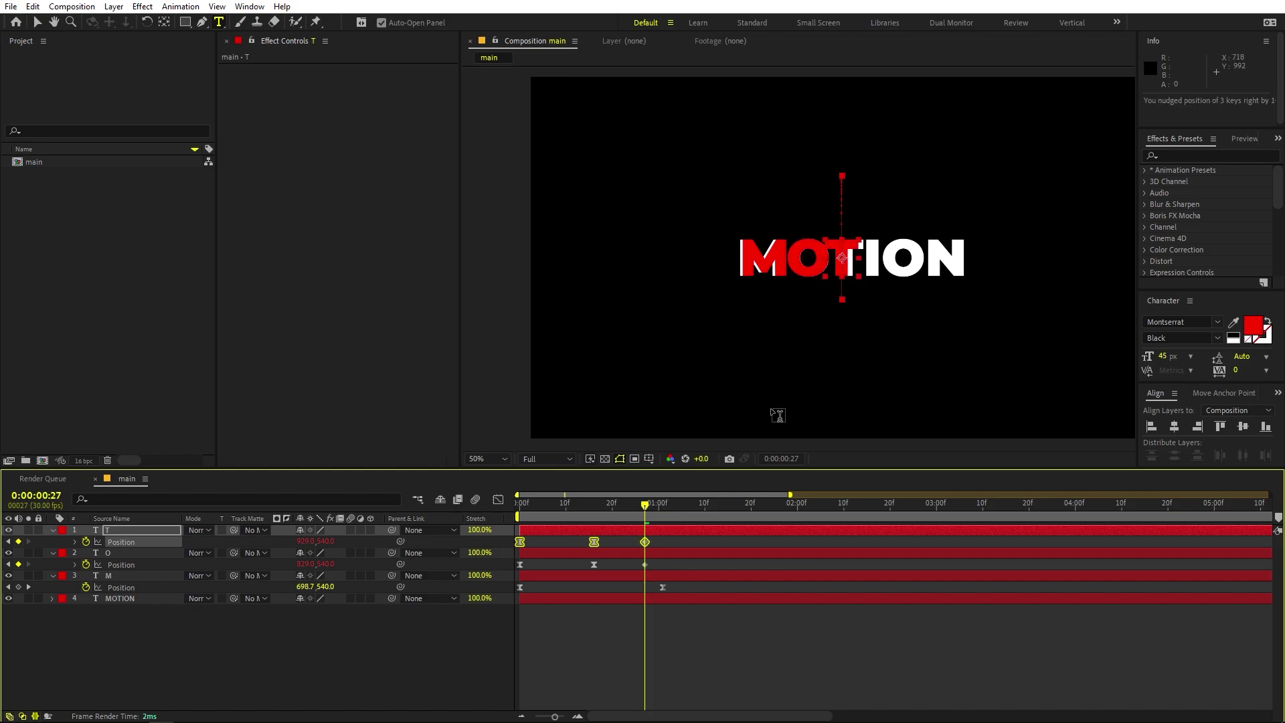
scroll(787, 395, "up", 4)
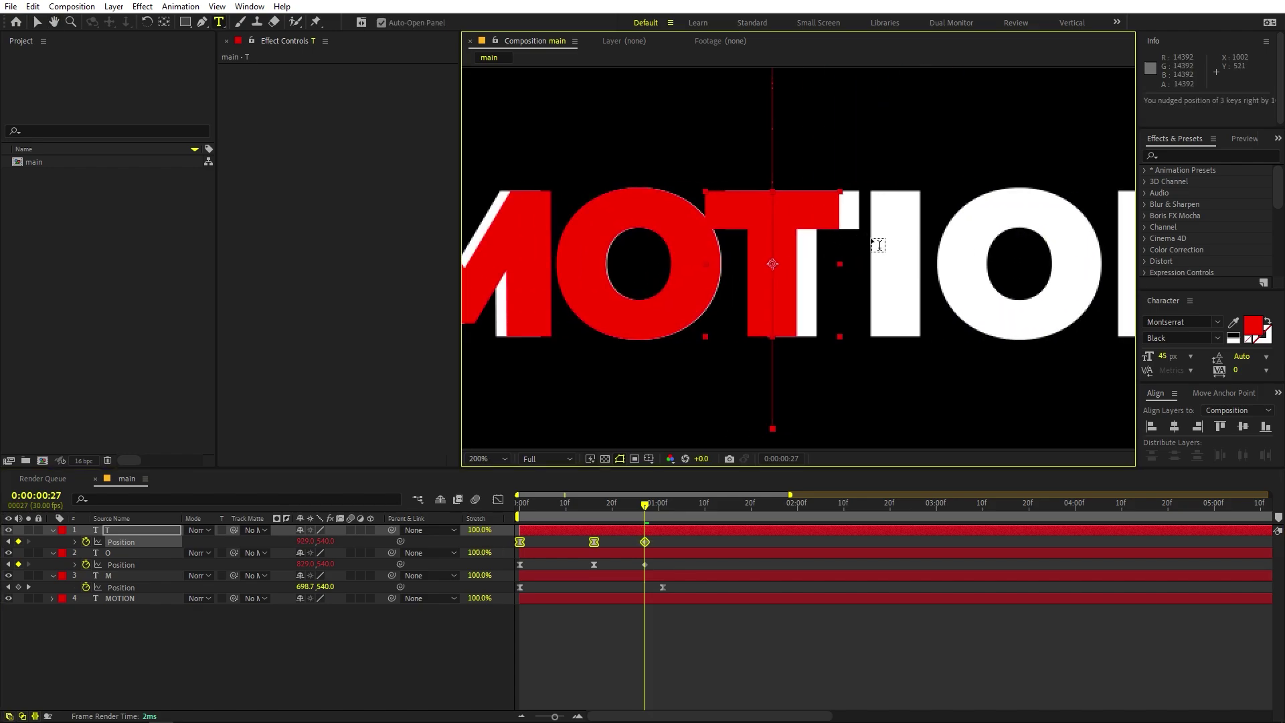
key("shift+Right")
key("shift+Right")
key("shift+Right")
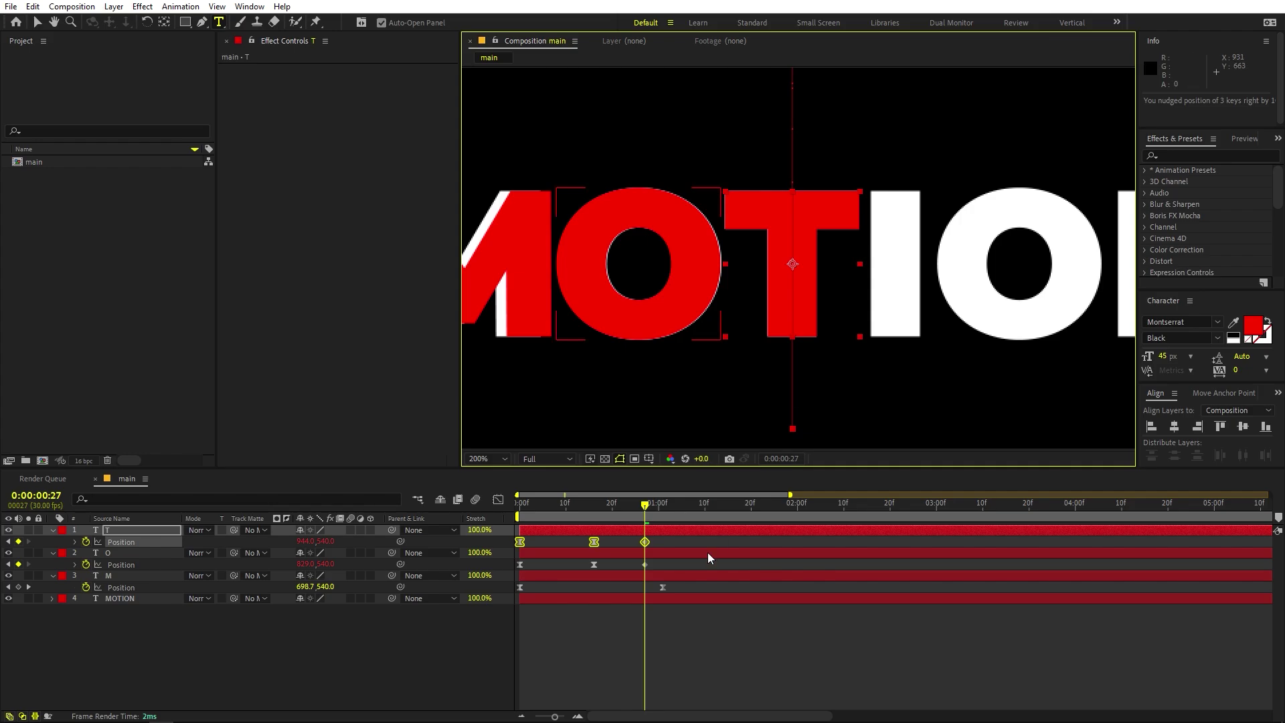
- Duplicate the T layer and change the lower copy's letter to "I"
left_click(701, 543)
left_click(139, 530)
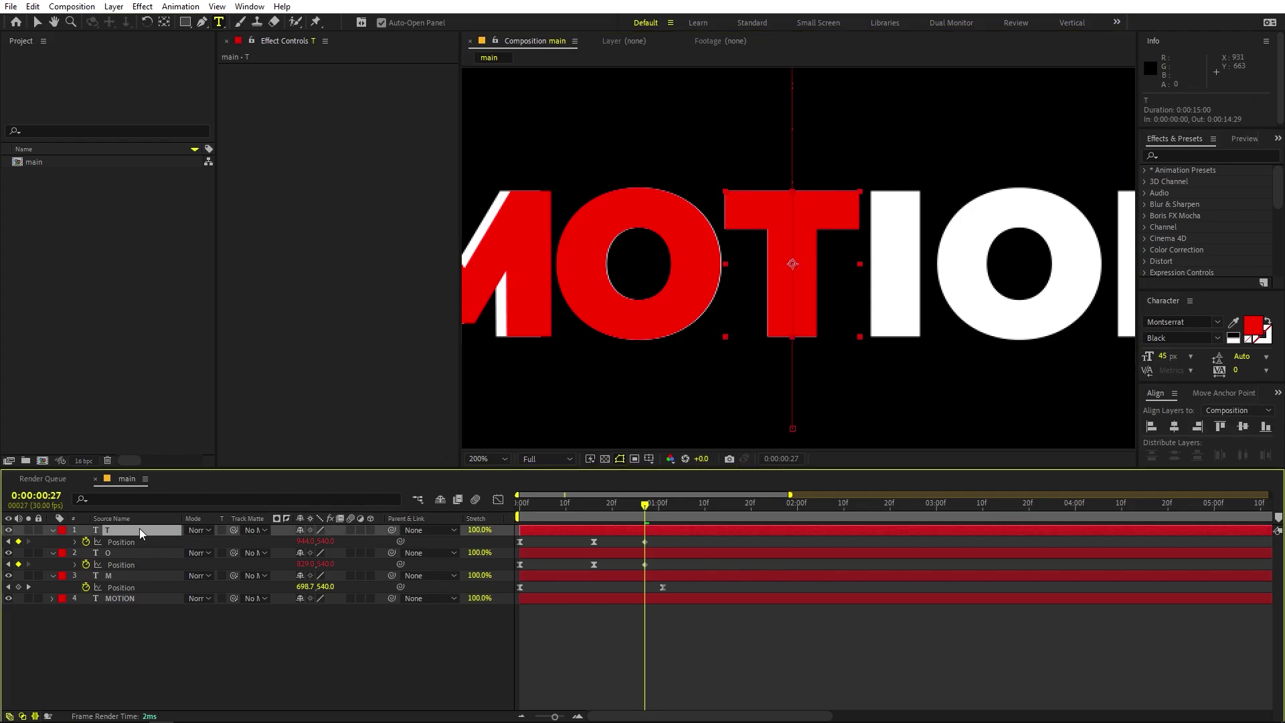
key("ctrl+d")
left_click(128, 541)
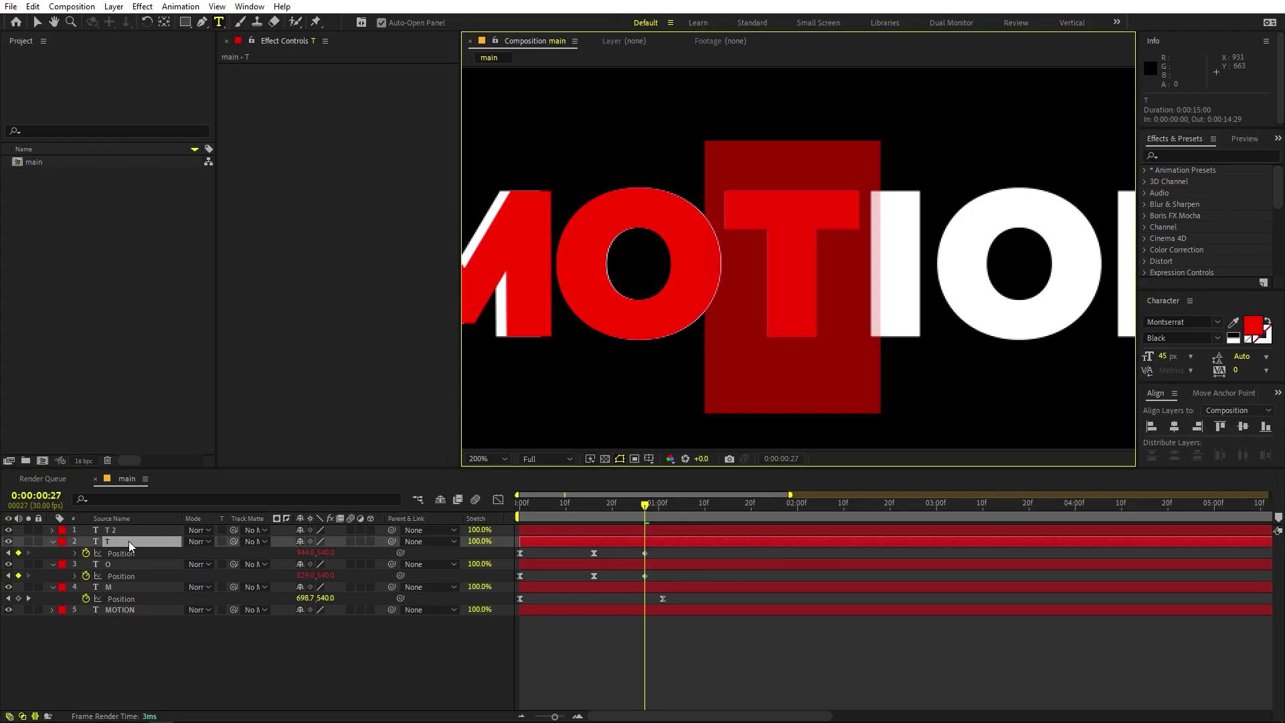
type("I")
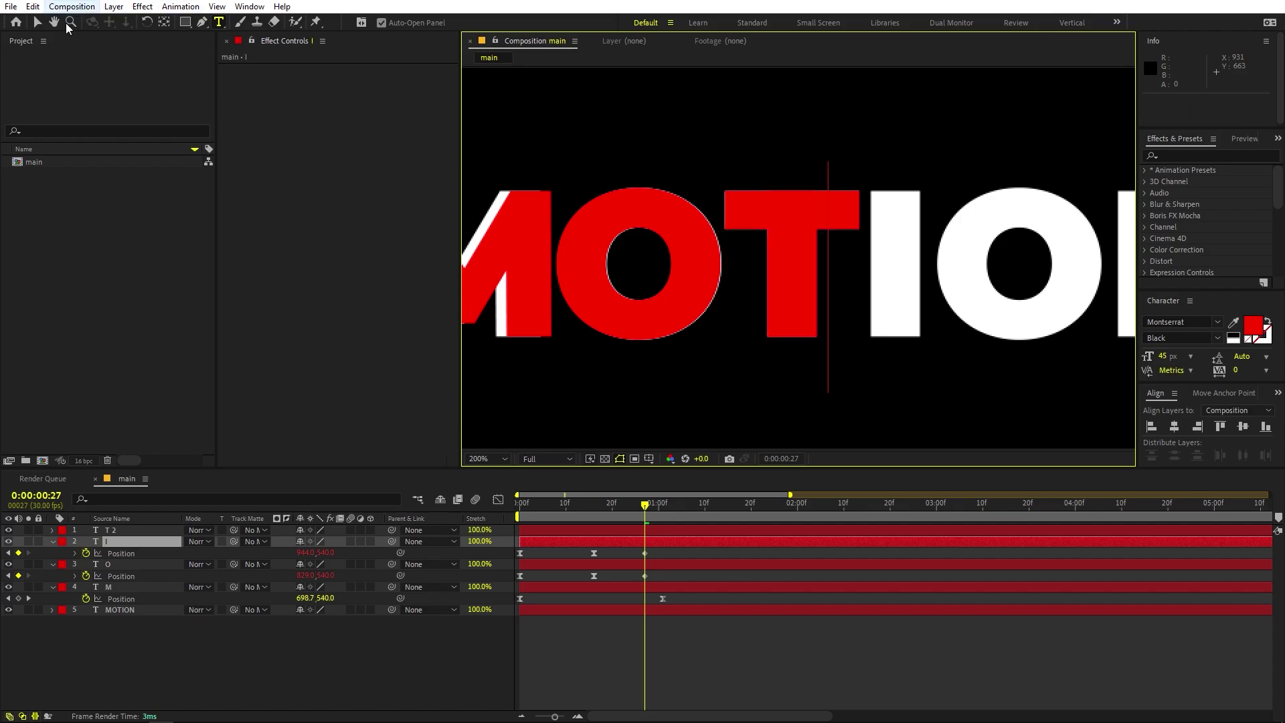
key("Return")
- Select all of the I layer's position keyframes and move the letter over the white guide I, at 1021, 540
key("v")
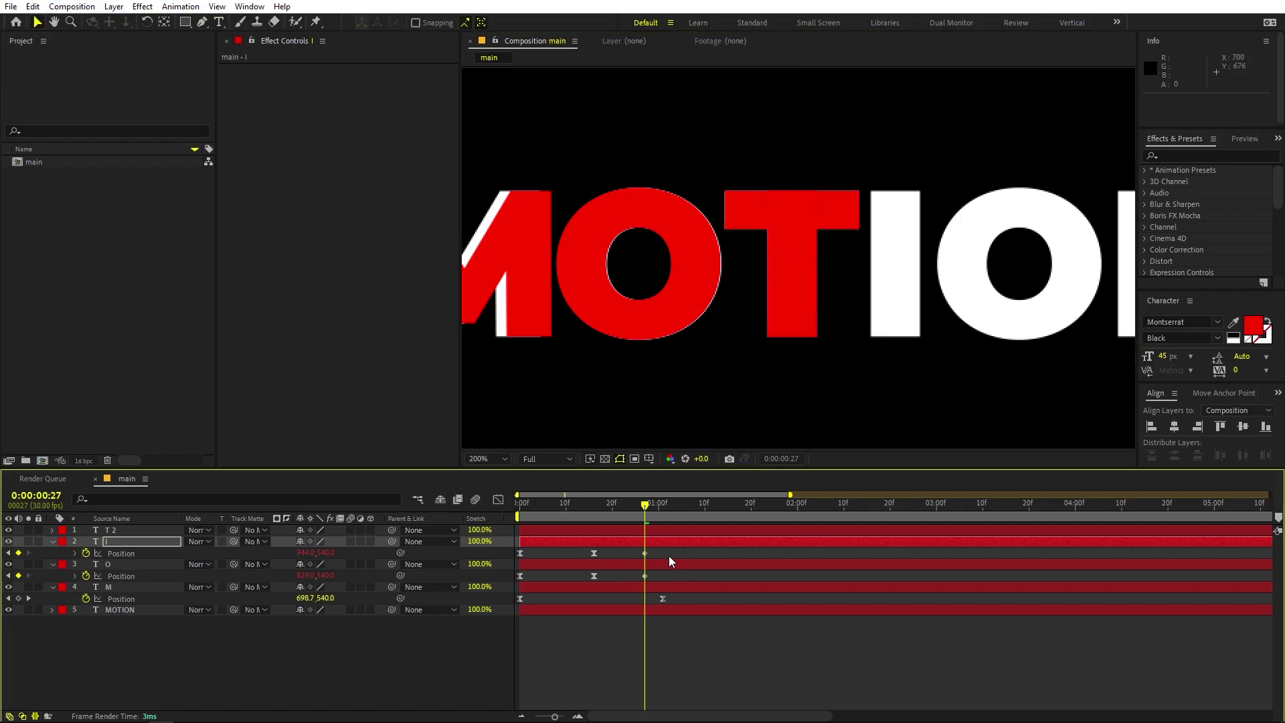
left_click_drag(669, 562, 401, 549)
left_click_drag(796, 228, 900, 236)
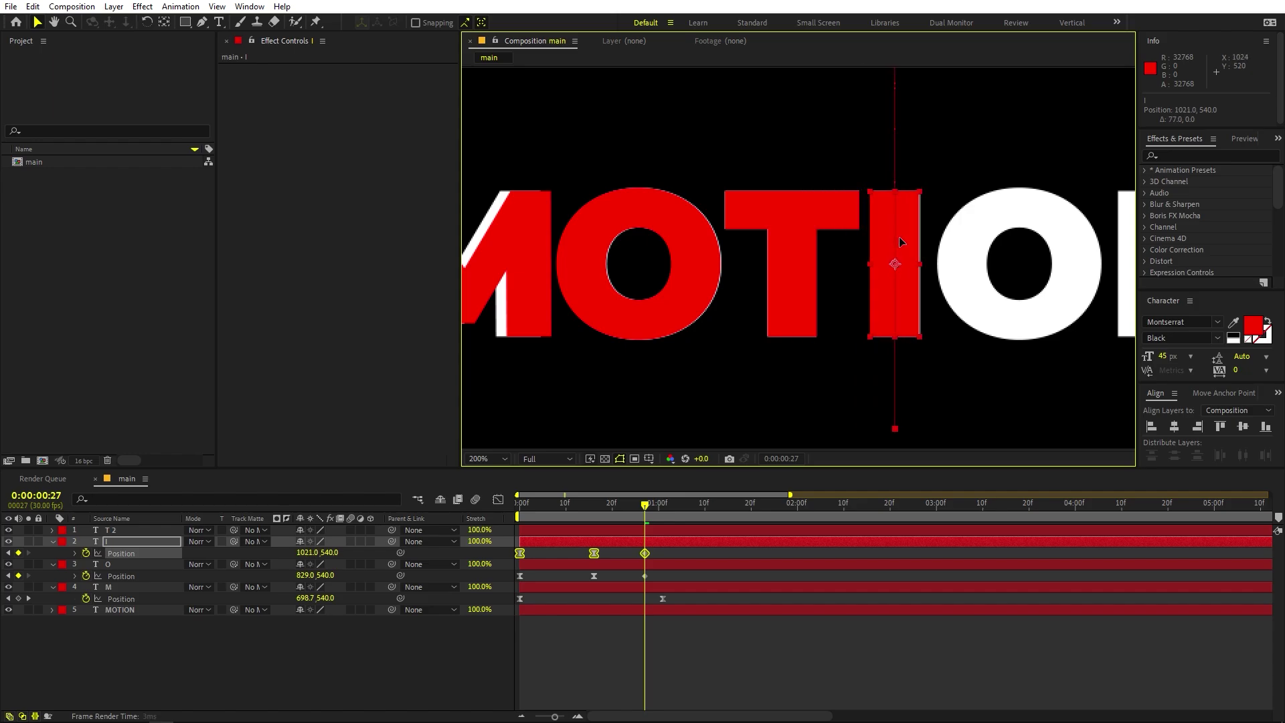
left_click(579, 545)
- Duplicate the O layer, place the copy at the top of the stack, and move the original's position keyframes over the second guide O
key("ctrl+Down")
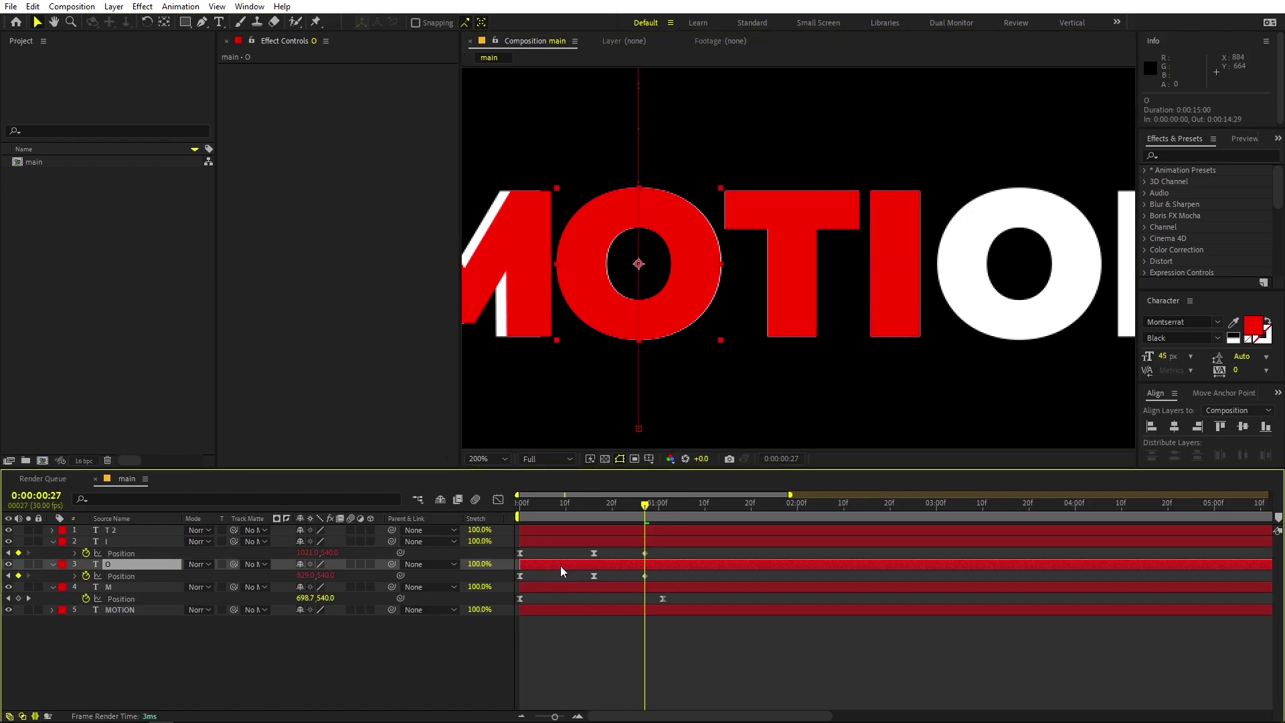
key("ctrl+d")
left_click_drag(114, 567, 130, 534)
left_click(548, 577)
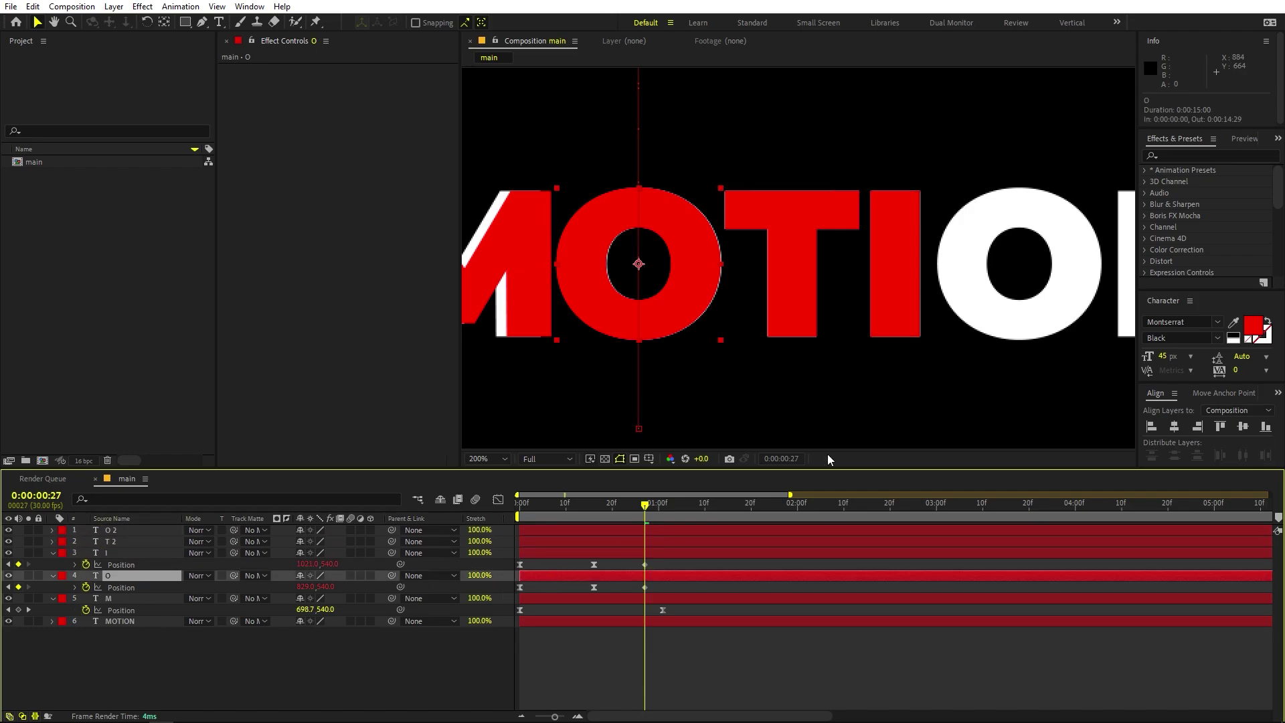
left_click_drag(669, 586, 504, 588)
left_click_drag(656, 252, 1024, 274)
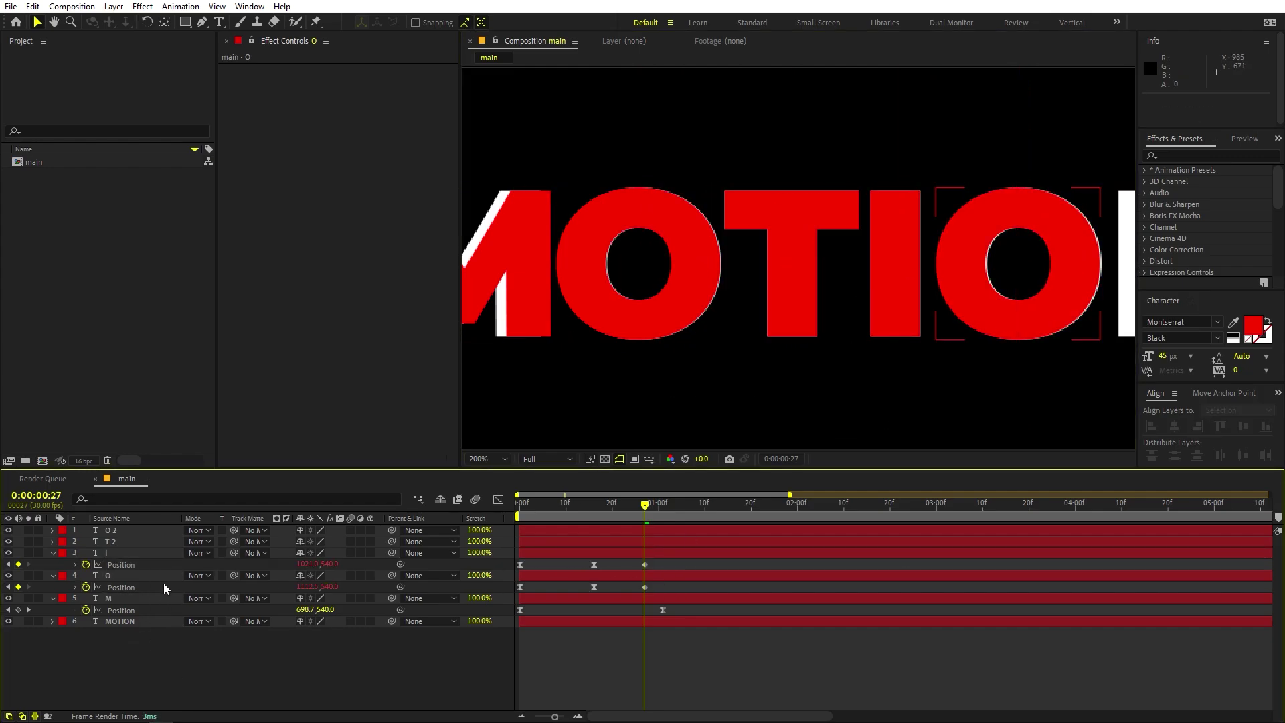
- Duplicate the second O, turn one copy into an "N" over the last guide letter, and preview from the start
key("ctrl+d")
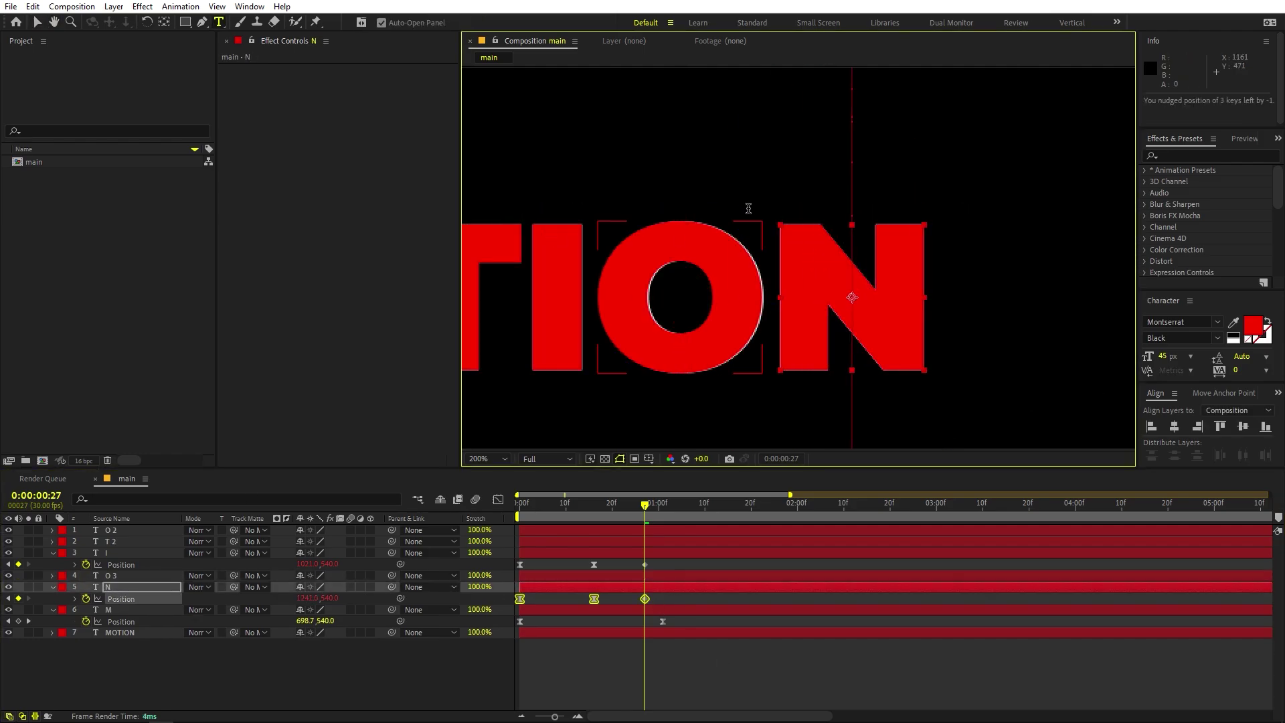
scroll(803, 240, "down", 4)
key("Home")
key("space")
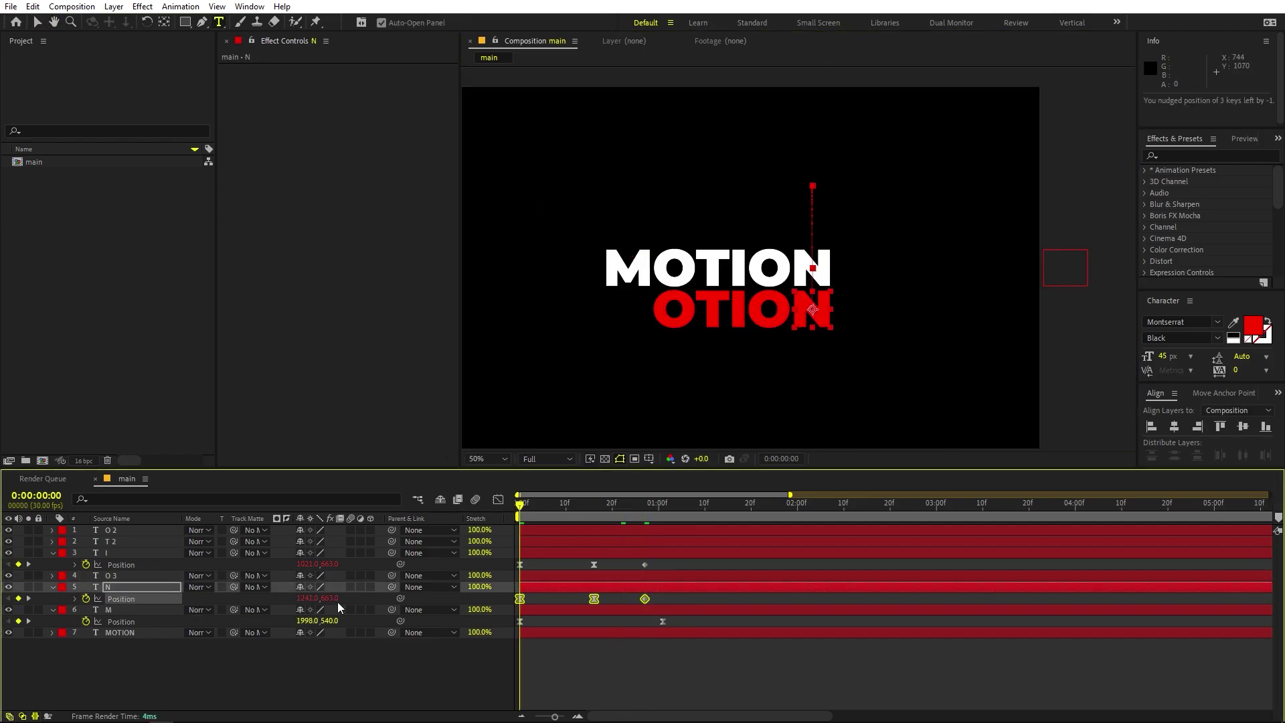
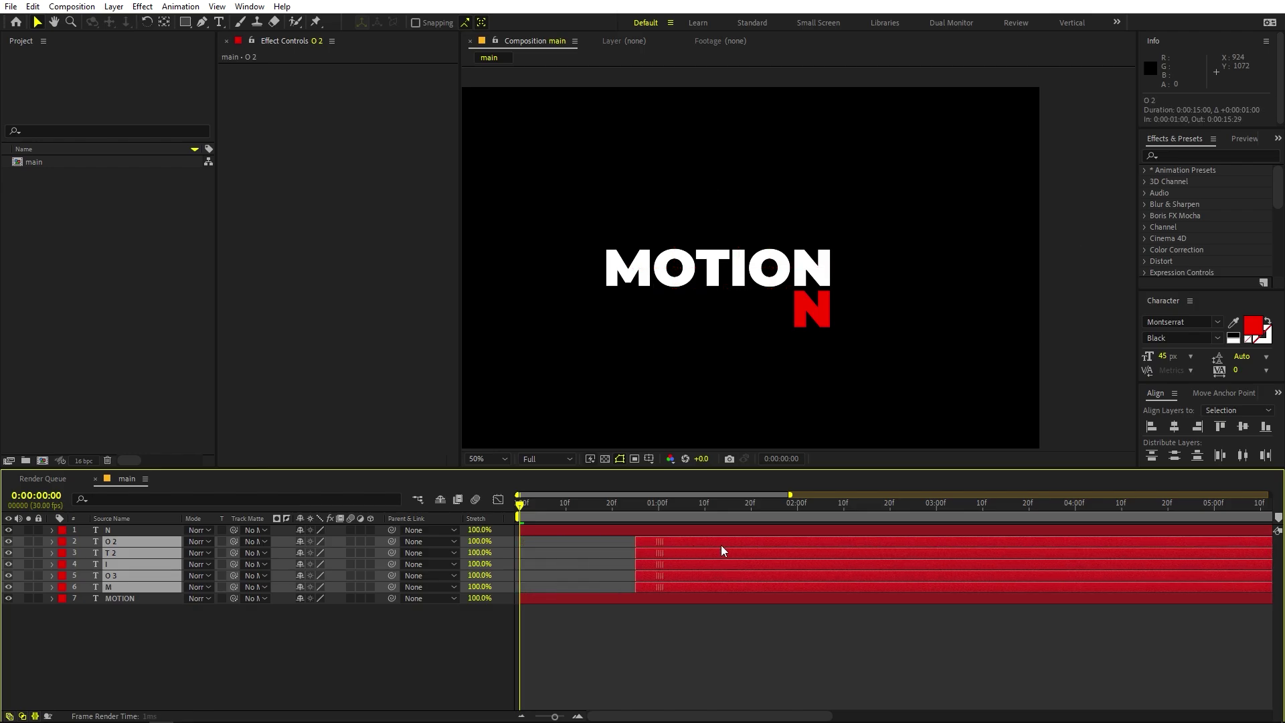
- Shift the M layer back in time so it starts at 0:00:00:00
key("ctrl+shift+a")
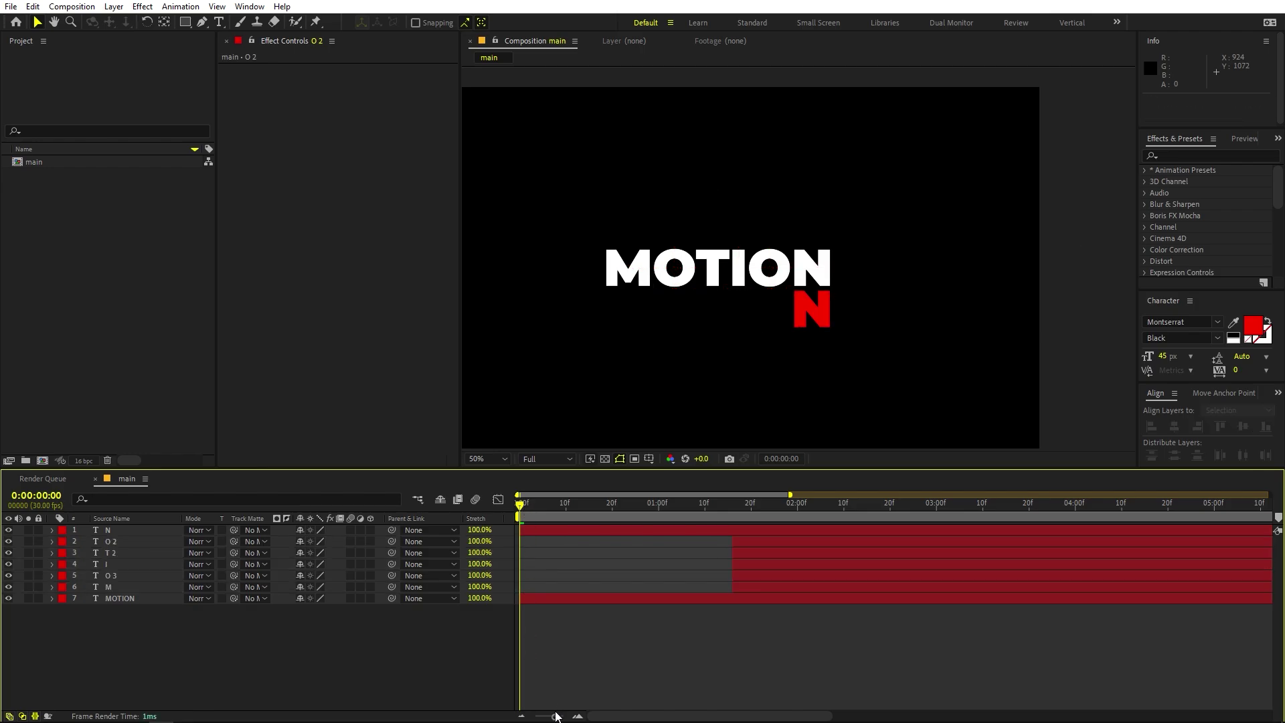
left_click_drag(555, 716, 565, 717)
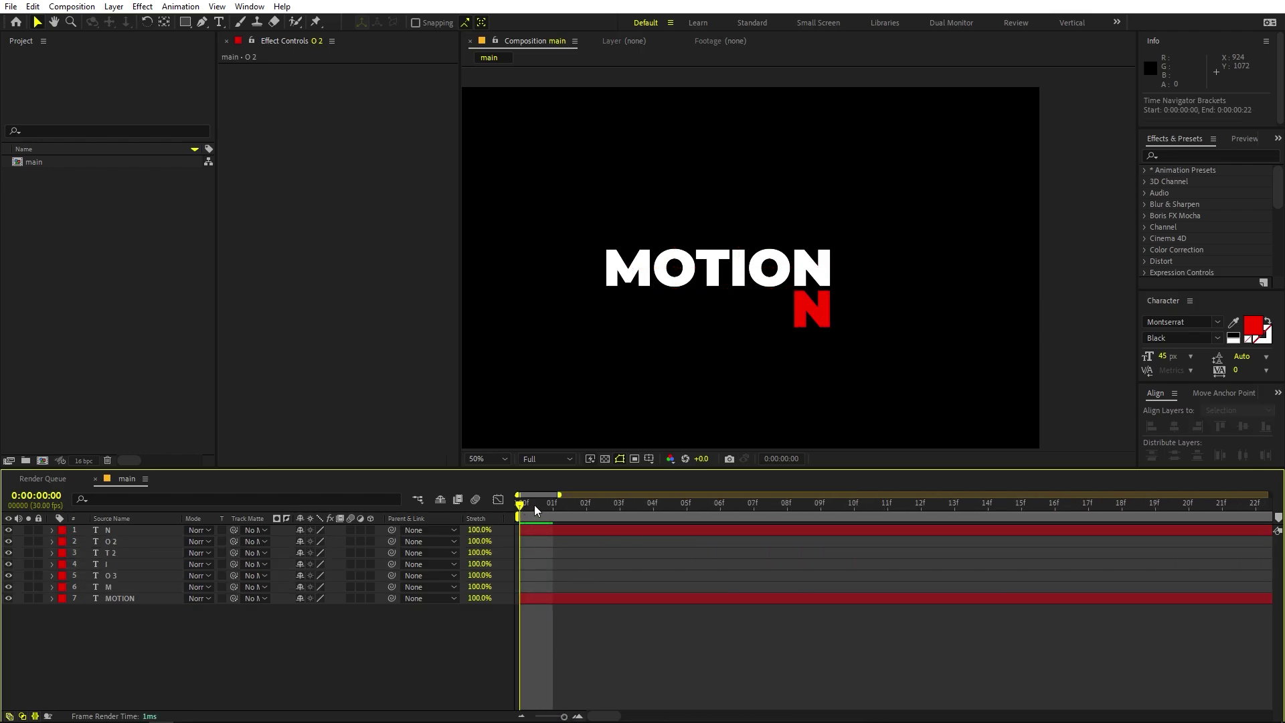
left_click_drag(532, 503, 753, 532)
left_click(112, 587)
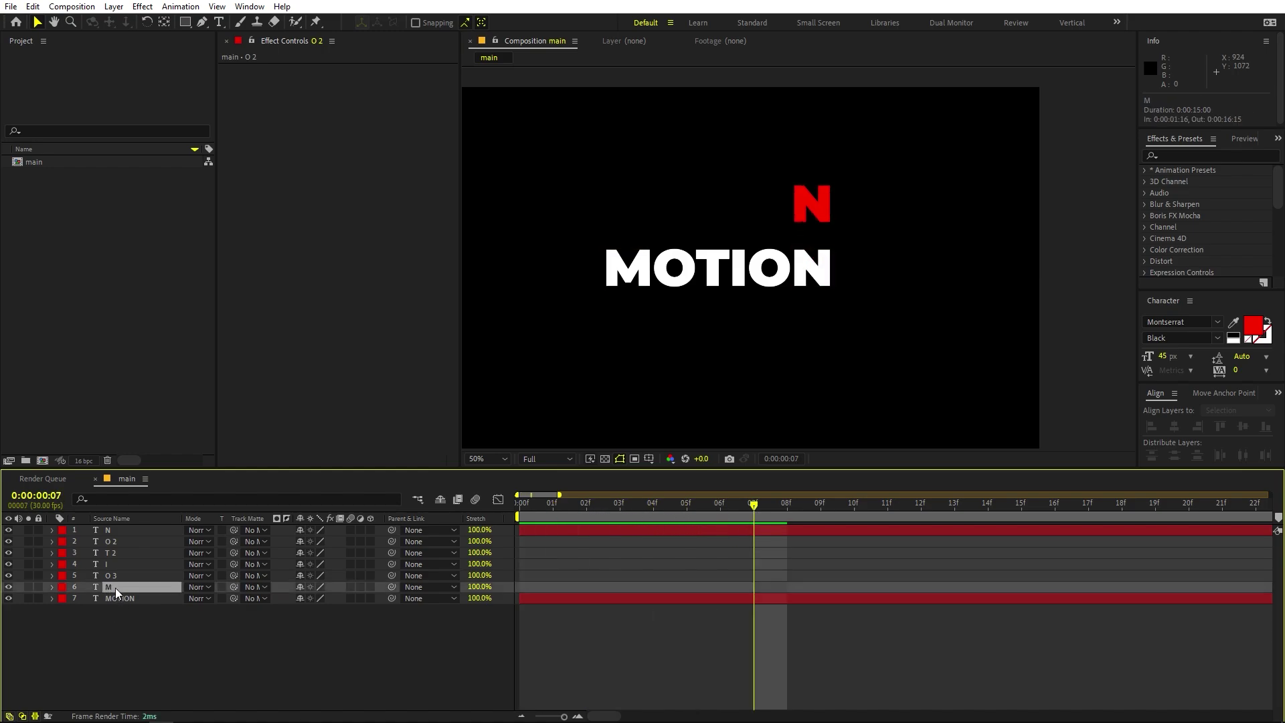
key("minus")
left_click(897, 585)
left_click_drag(897, 585, 541, 583)
- Start the O 3 layer at 0:00:00:07 and stack it directly below N, shifting the O 2 layer's start to 0:00:01:04
left_click_drag(547, 513, 588, 511)
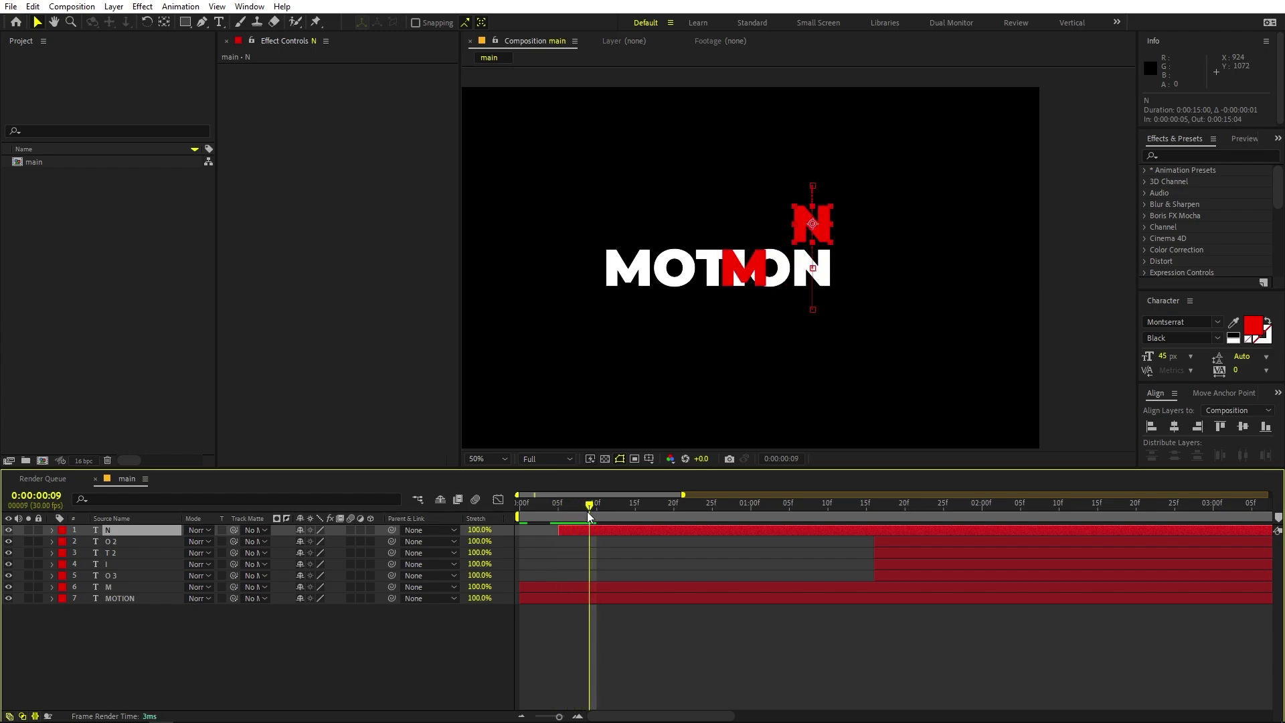
left_click(135, 541)
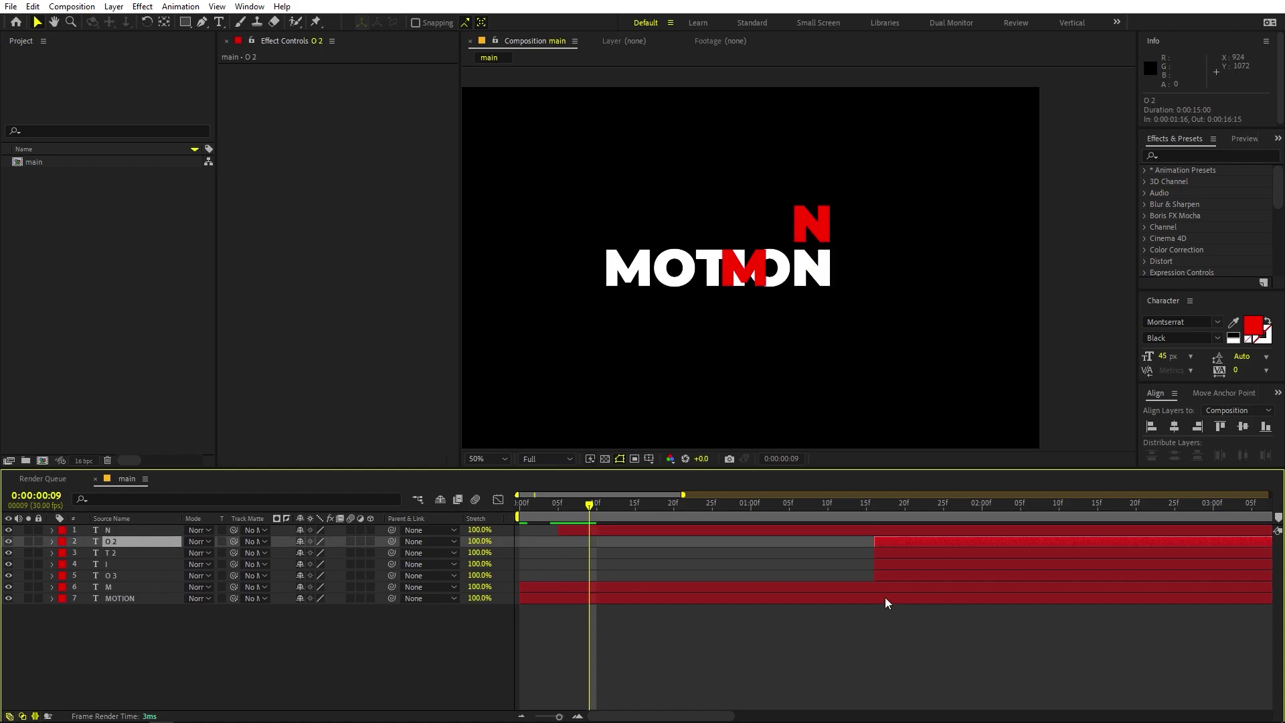
left_click_drag(903, 544, 596, 548)
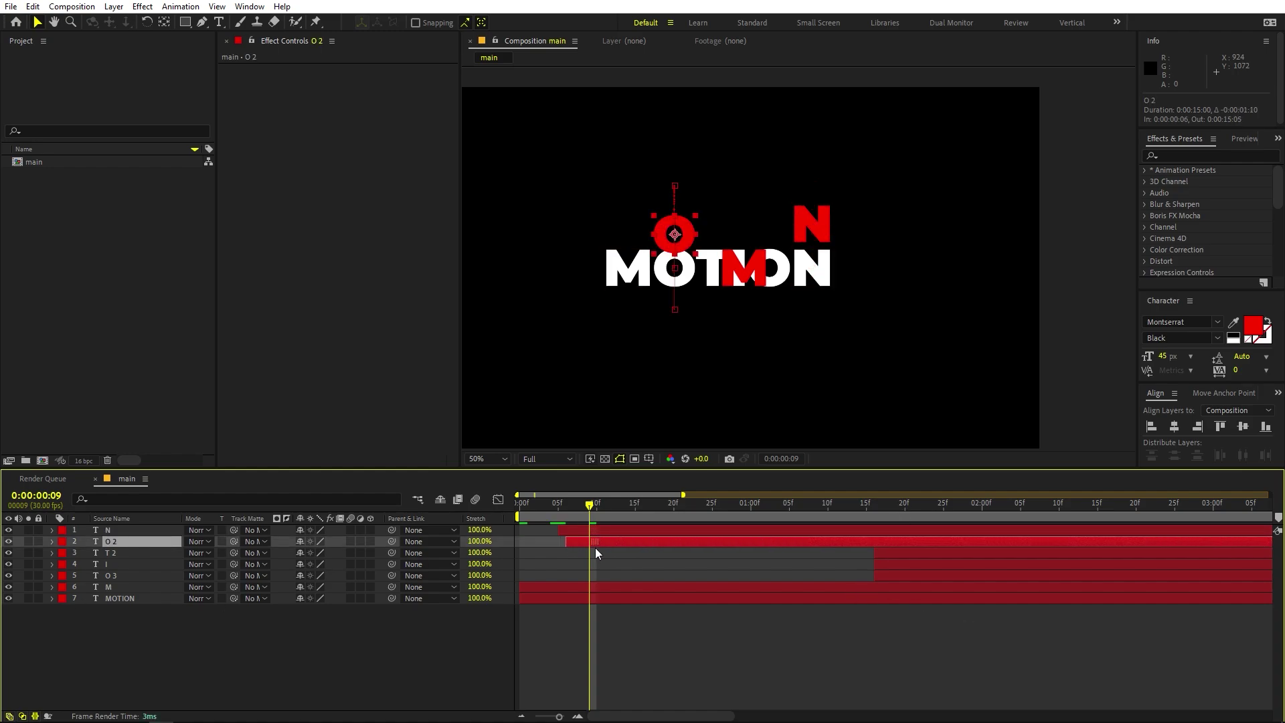
left_click_drag(891, 574, 575, 589)
left_click_drag(148, 581, 167, 539)
left_click(736, 554)
left_click_drag(762, 554, 977, 554)
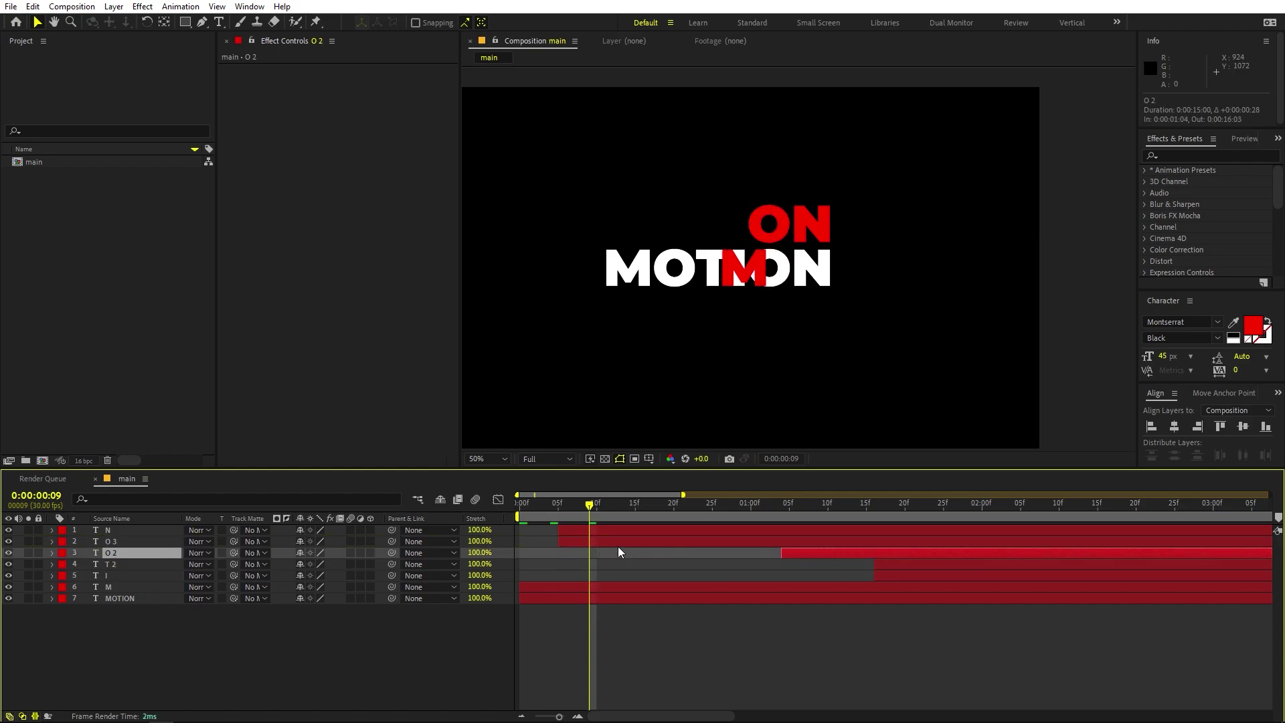
left_click_drag(617, 542, 634, 540)
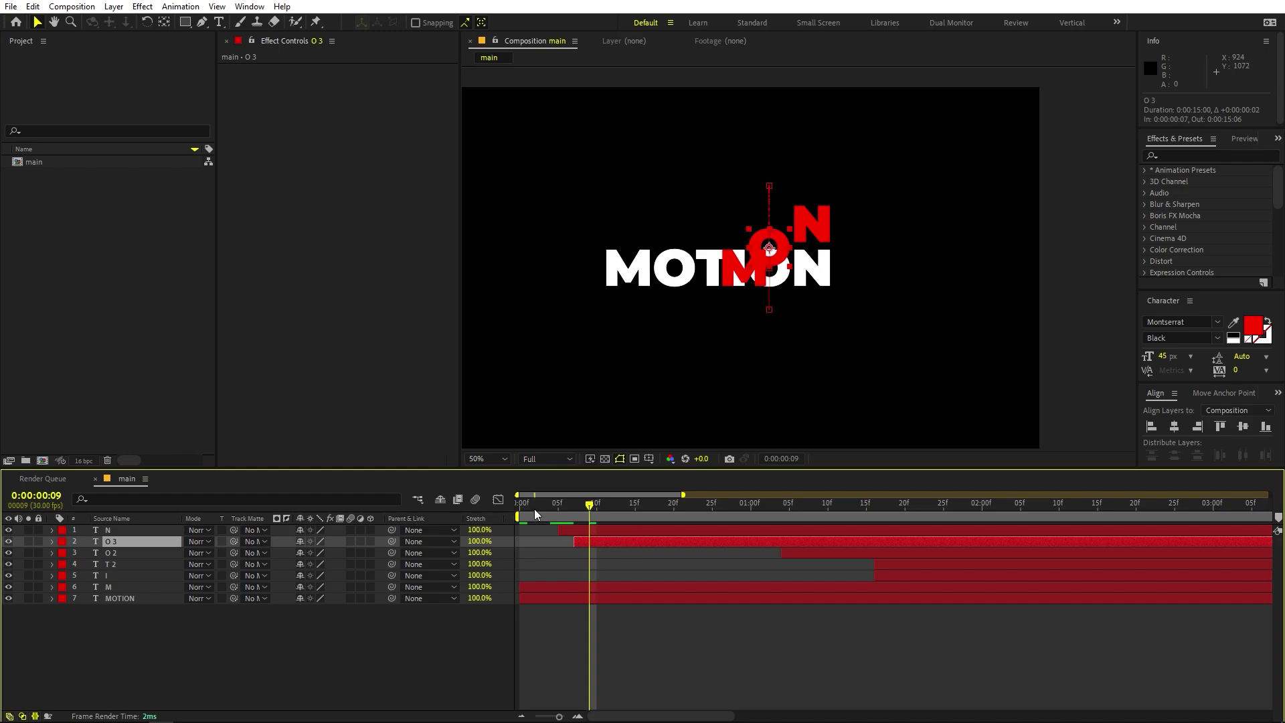
- Start the I layer at 0:00:00:09 and stack it directly below the O 3 layer
left_click_drag(534, 508, 605, 526)
left_click(123, 575)
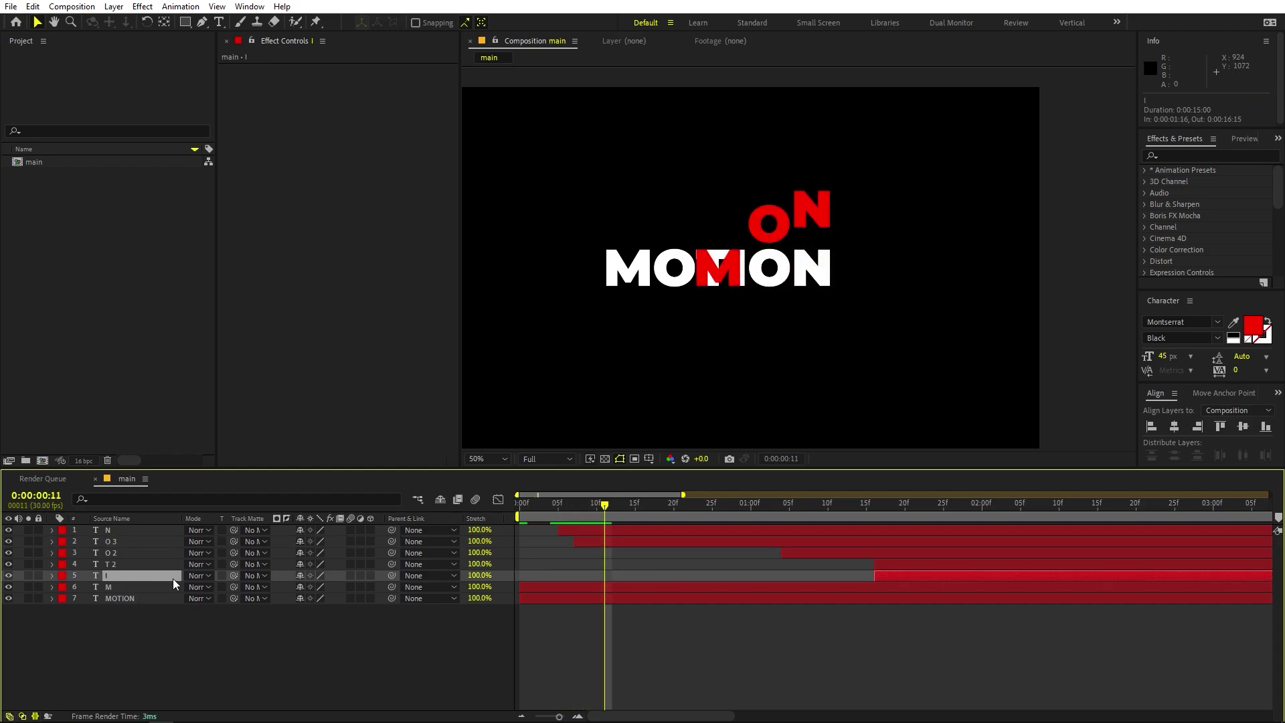
left_click_drag(878, 580, 598, 587)
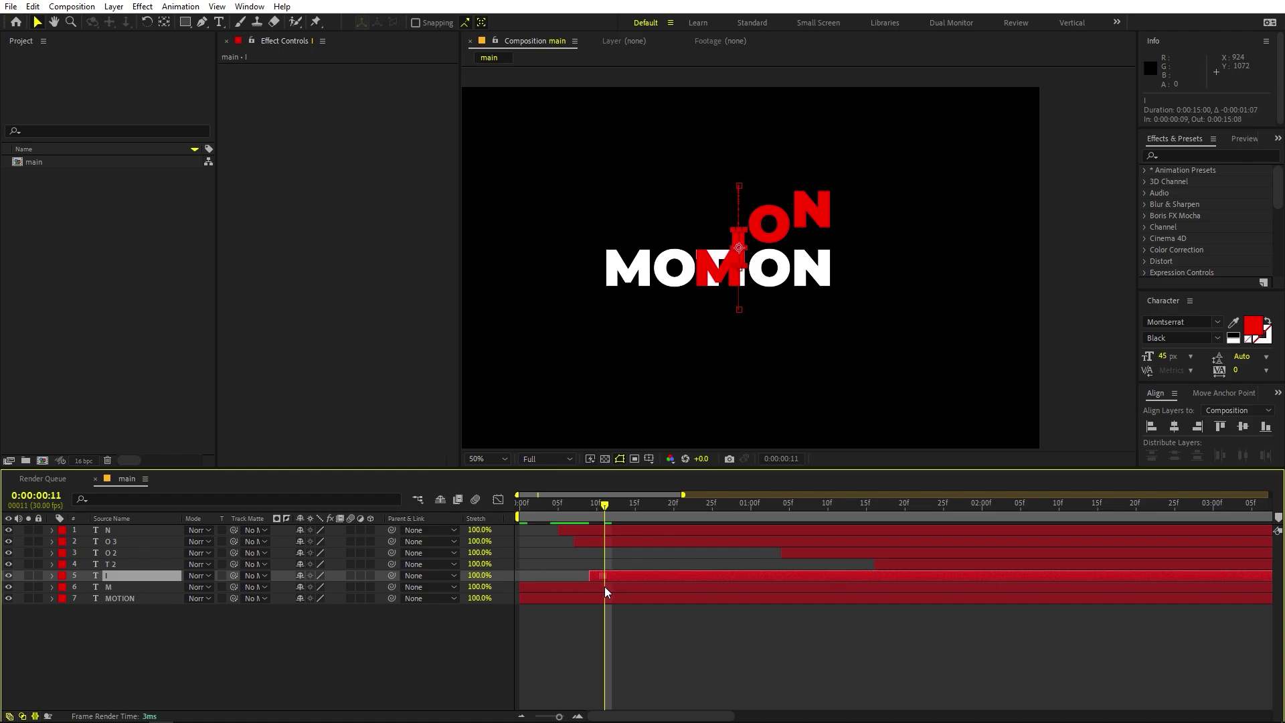
left_click_drag(111, 580, 122, 551)
- Start the T 2 layer at 0:00:00:13 and stack it directly below the I layer
left_click_drag(602, 514, 628, 516)
left_click(119, 577)
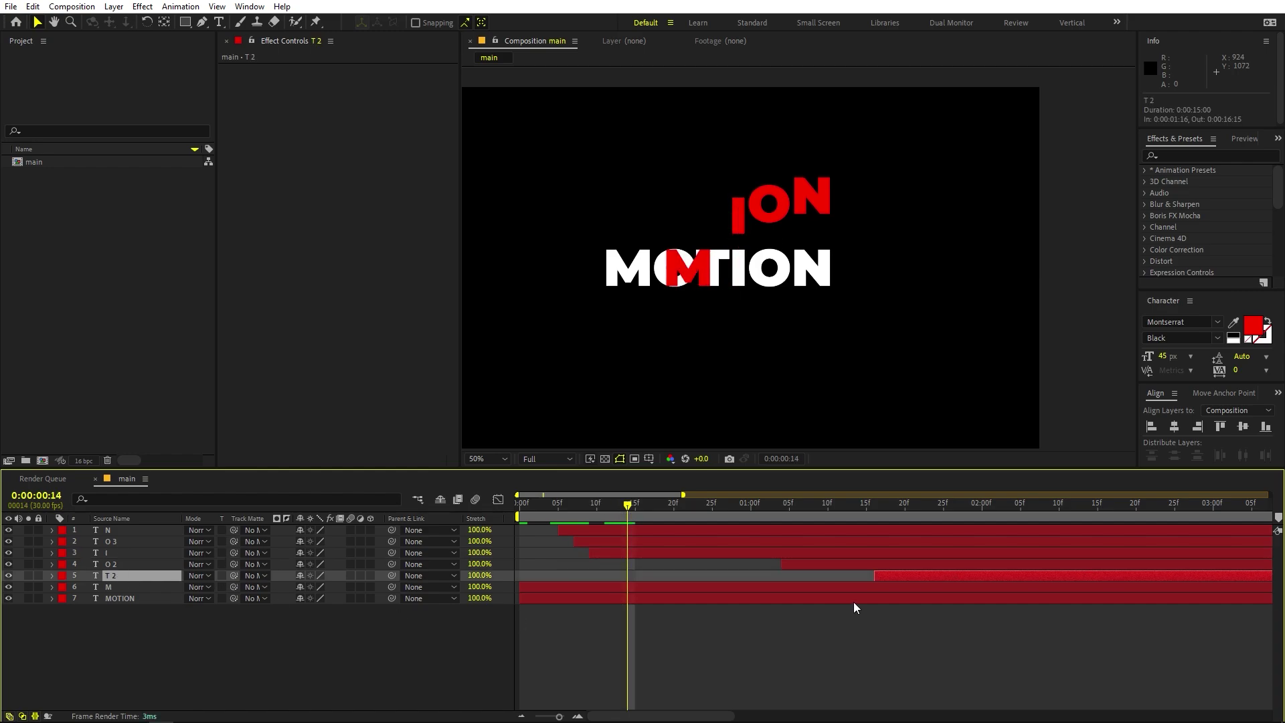
left_click_drag(887, 578, 632, 576)
left_click_drag(186, 576, 167, 559)
- Start the O 2 layer at 0:00:00:17 and preview the staggered letters from the beginning
left_click_drag(631, 504, 661, 503)
left_click_drag(789, 573, 660, 577)
left_click_drag(655, 515, 1026, 517)
key("Home")
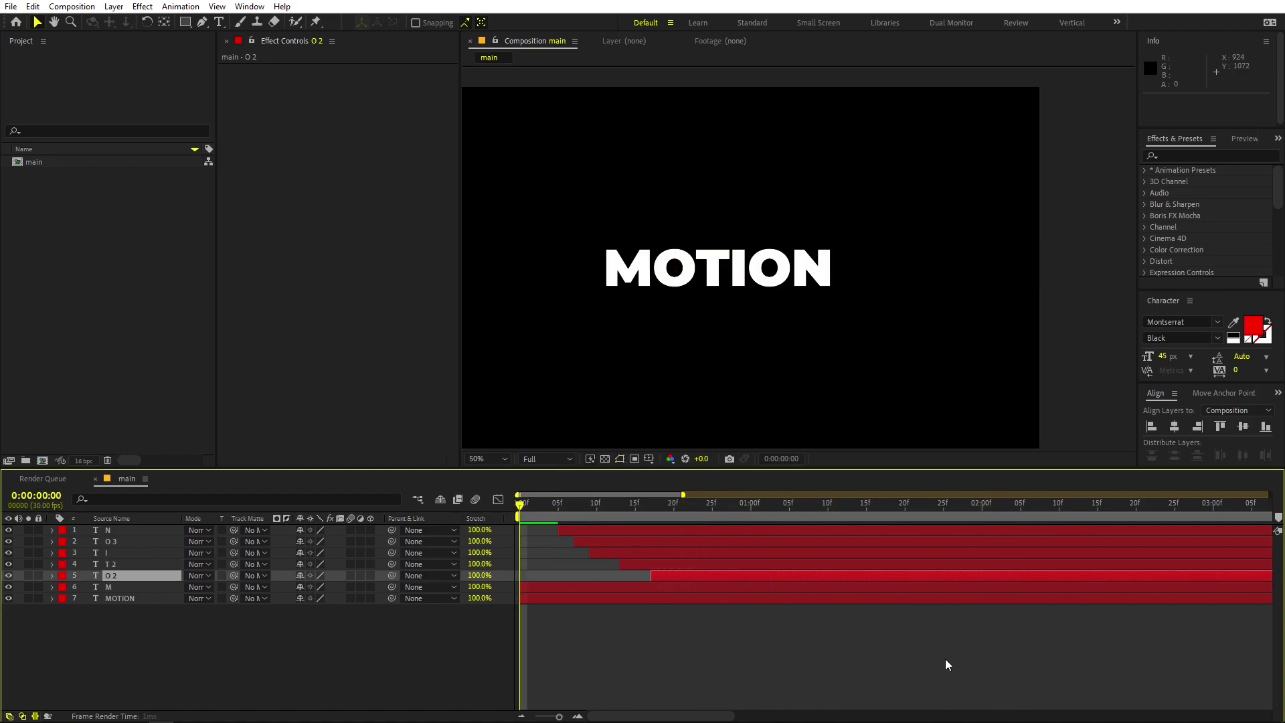
key("space")
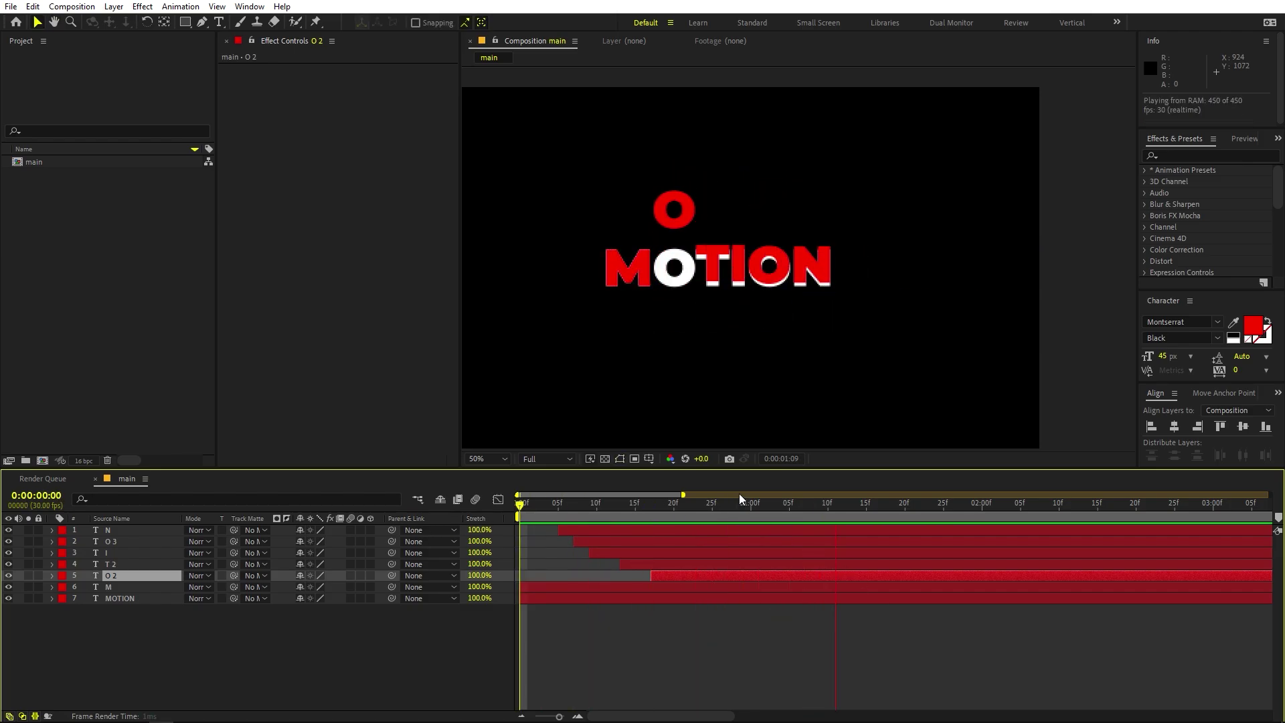
key("space")
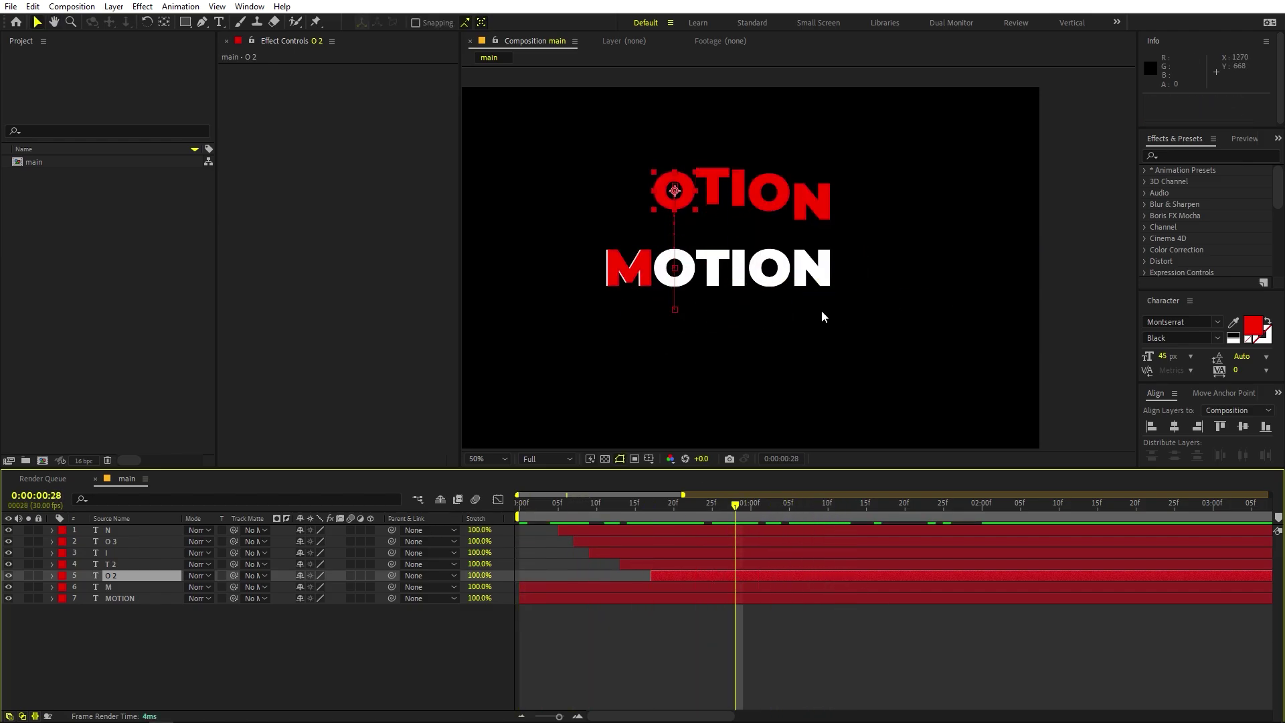
- At 0:00:00:07, draw a white rectangle shape spanning the full width of the composition's lower part, beneath the MOTION text
left_click_drag(680, 515, 568, 521)
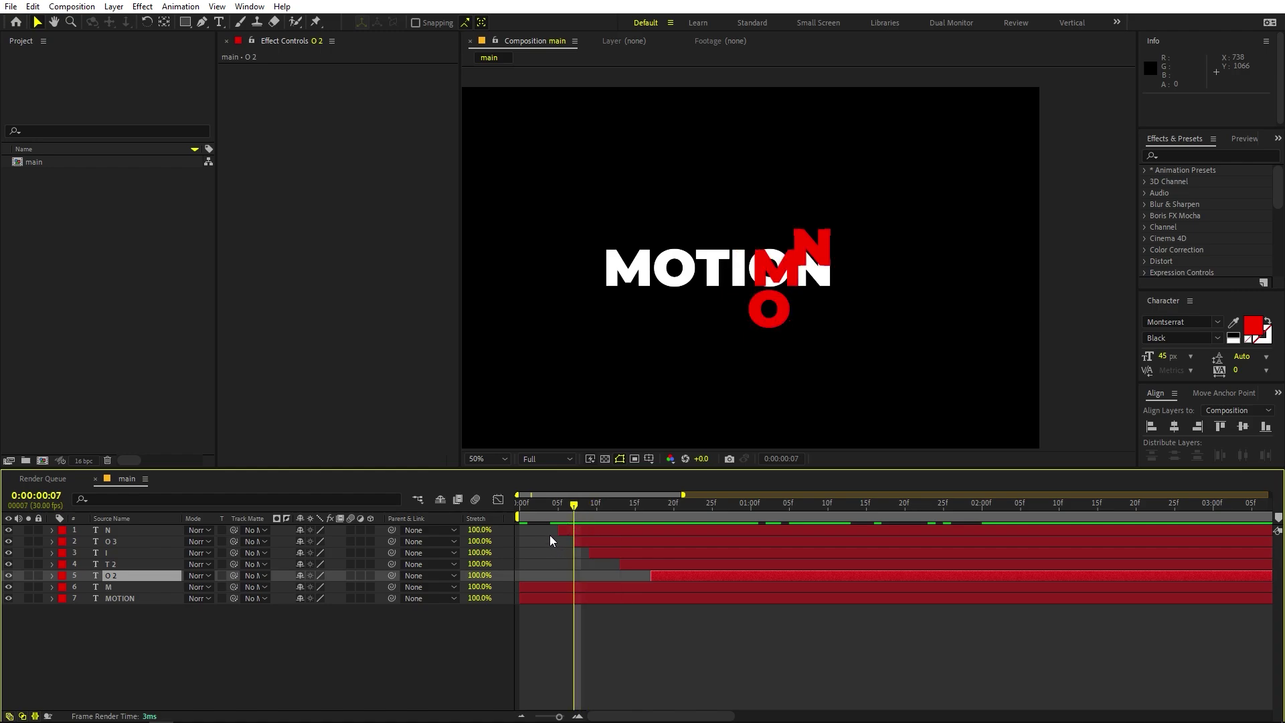
scroll(549, 535, "up", 3)
left_click(619, 531)
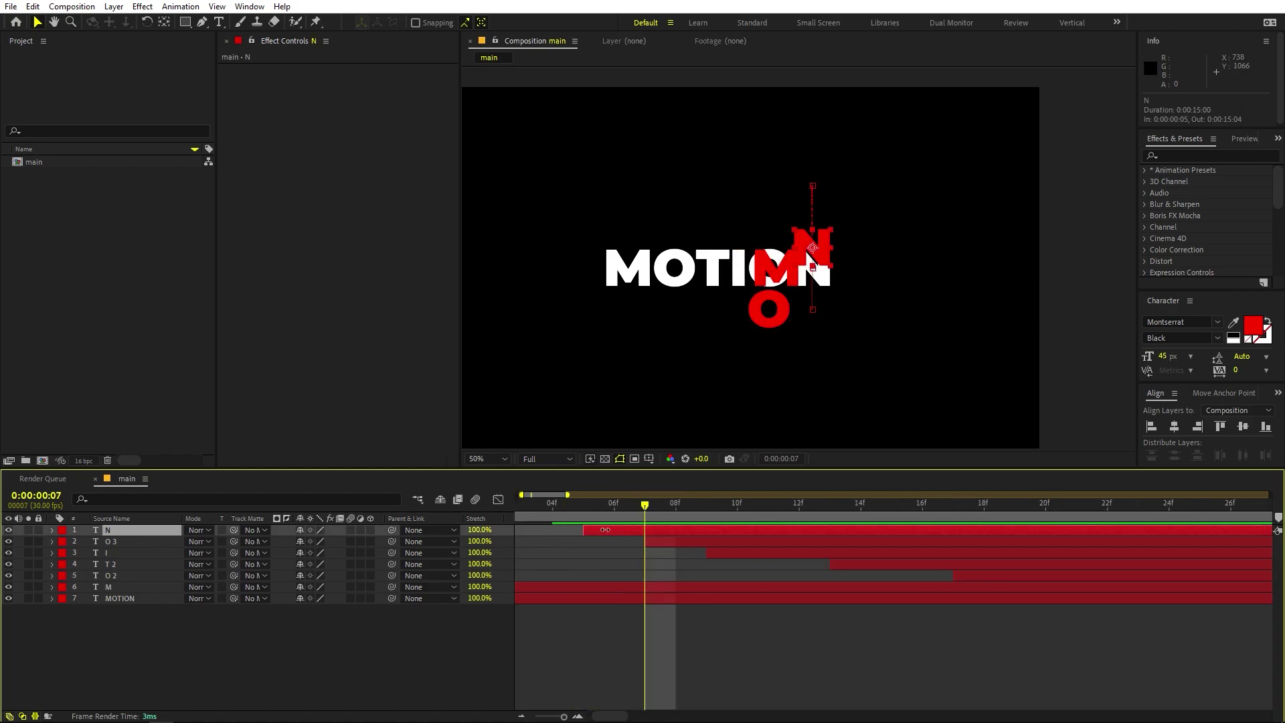
left_click(624, 635)
left_click(181, 355)
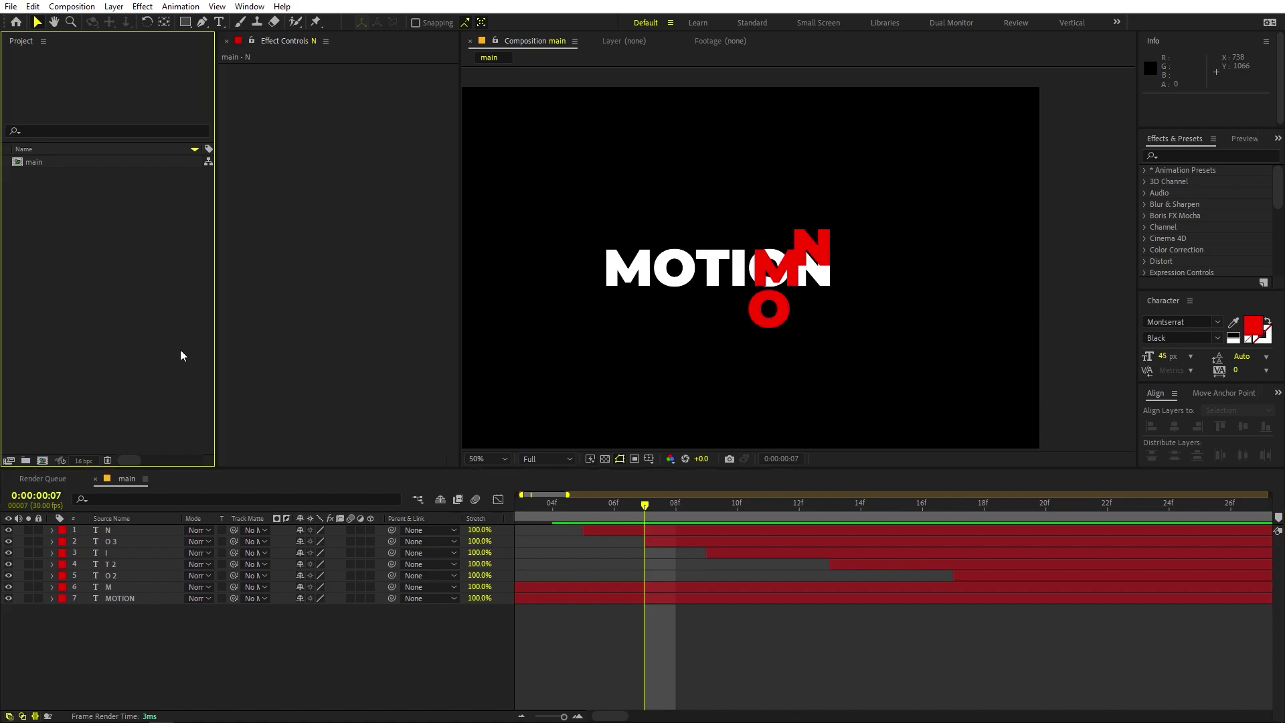
left_click(678, 629)
key("comma")
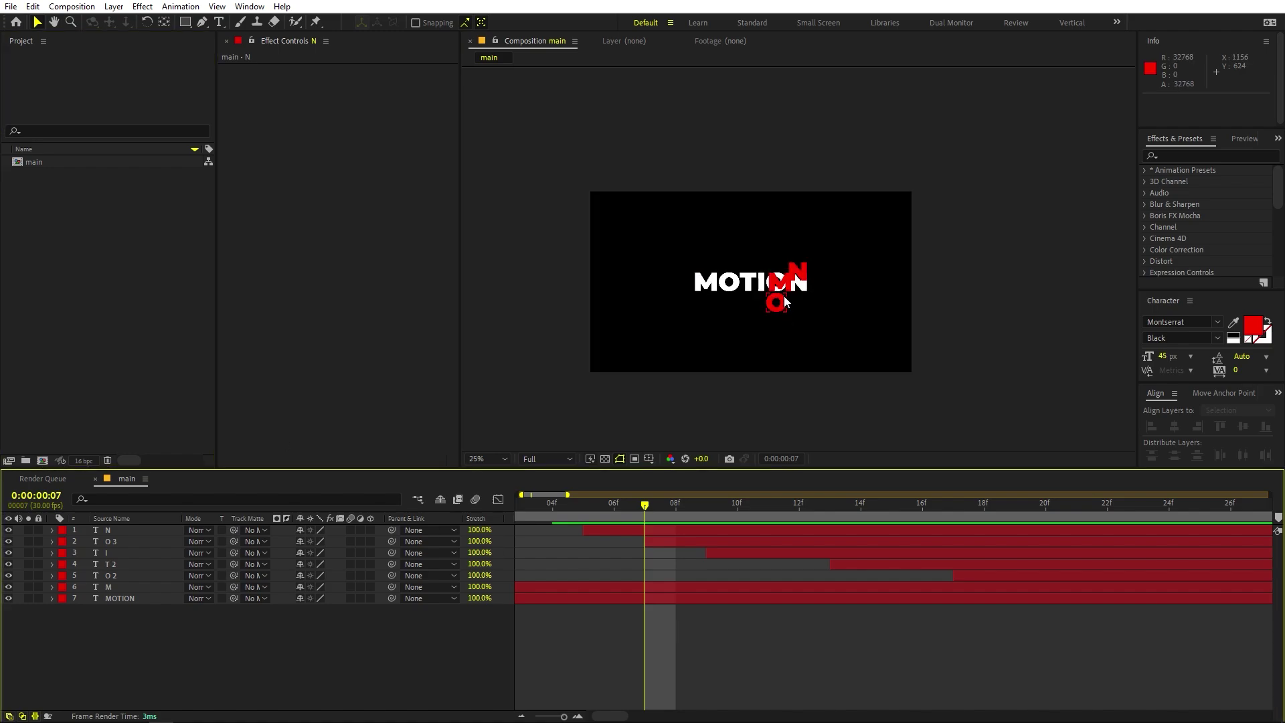
left_click(185, 22)
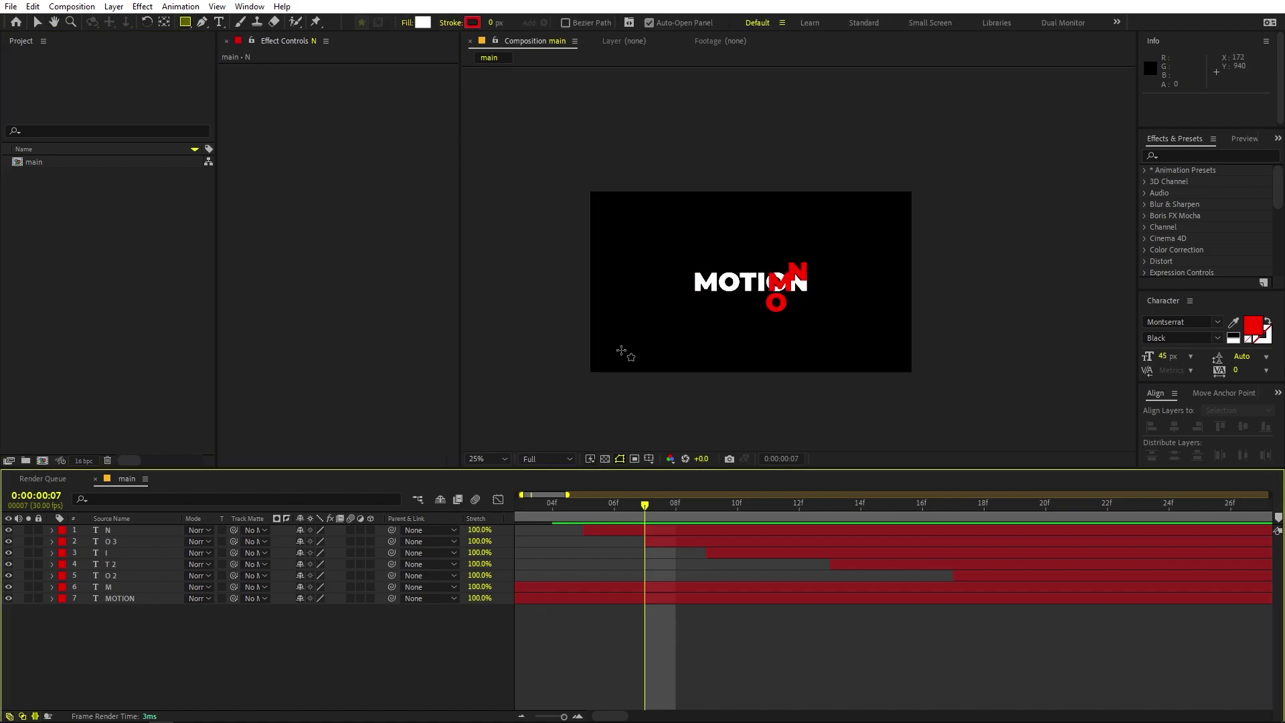
scroll(631, 347, "up", 2)
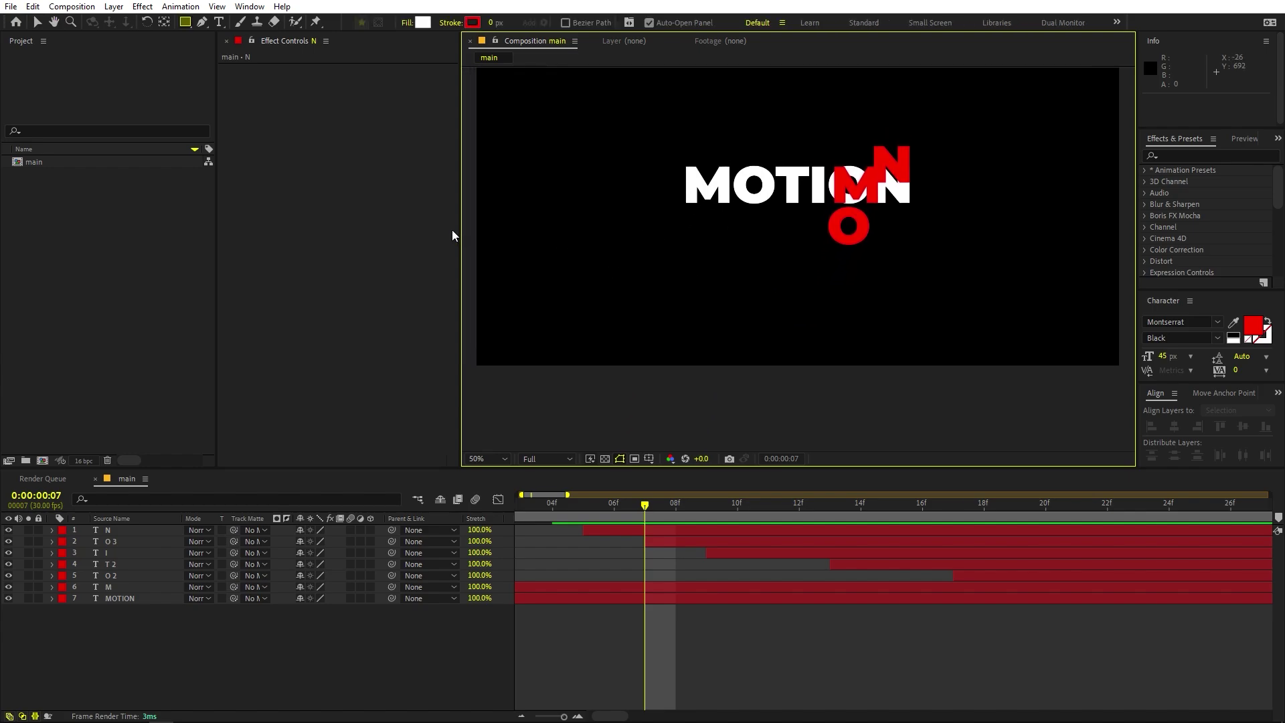
left_click_drag(465, 224, 1253, 433)
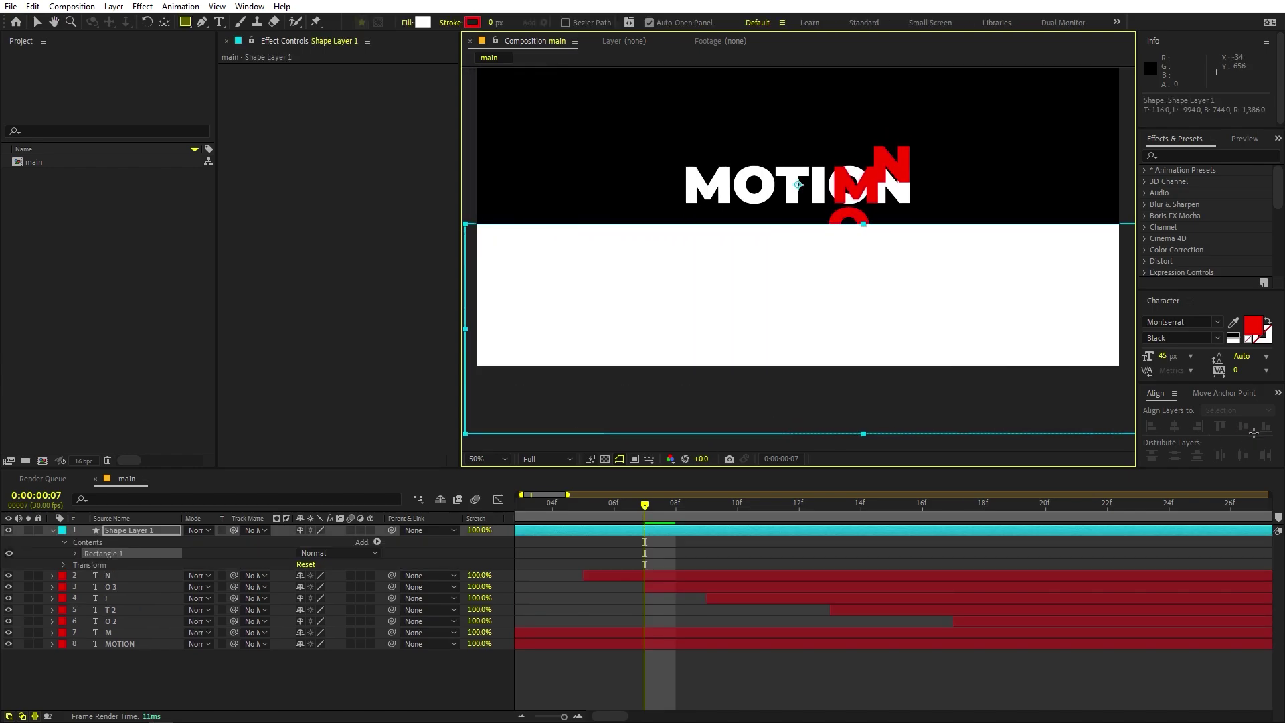
left_click_drag(971, 252, 891, 308)
key("v")
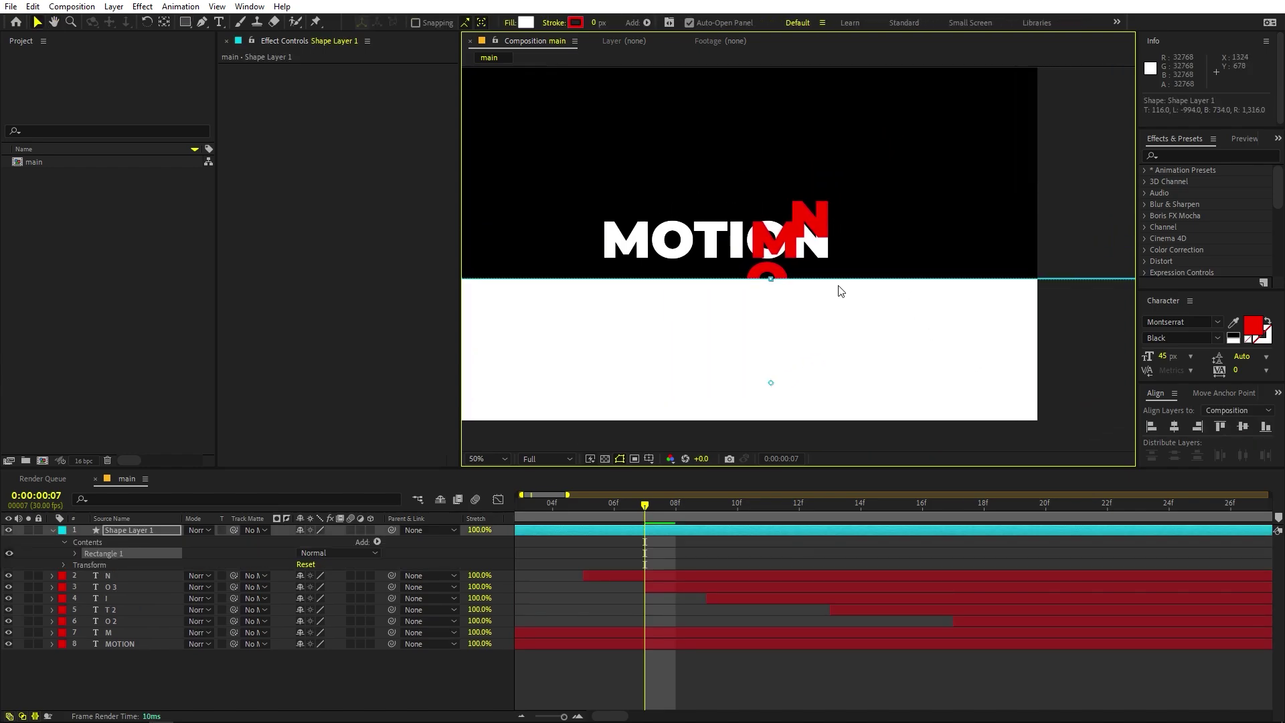
- Move the white rectangle up so its upper edge sits just beneath the baseline of the MOTION guide text
scroll(841, 291, "up", 4)
left_click_drag(801, 381, 789, 315)
key("h")
left_click_drag(581, 232, 984, 251)
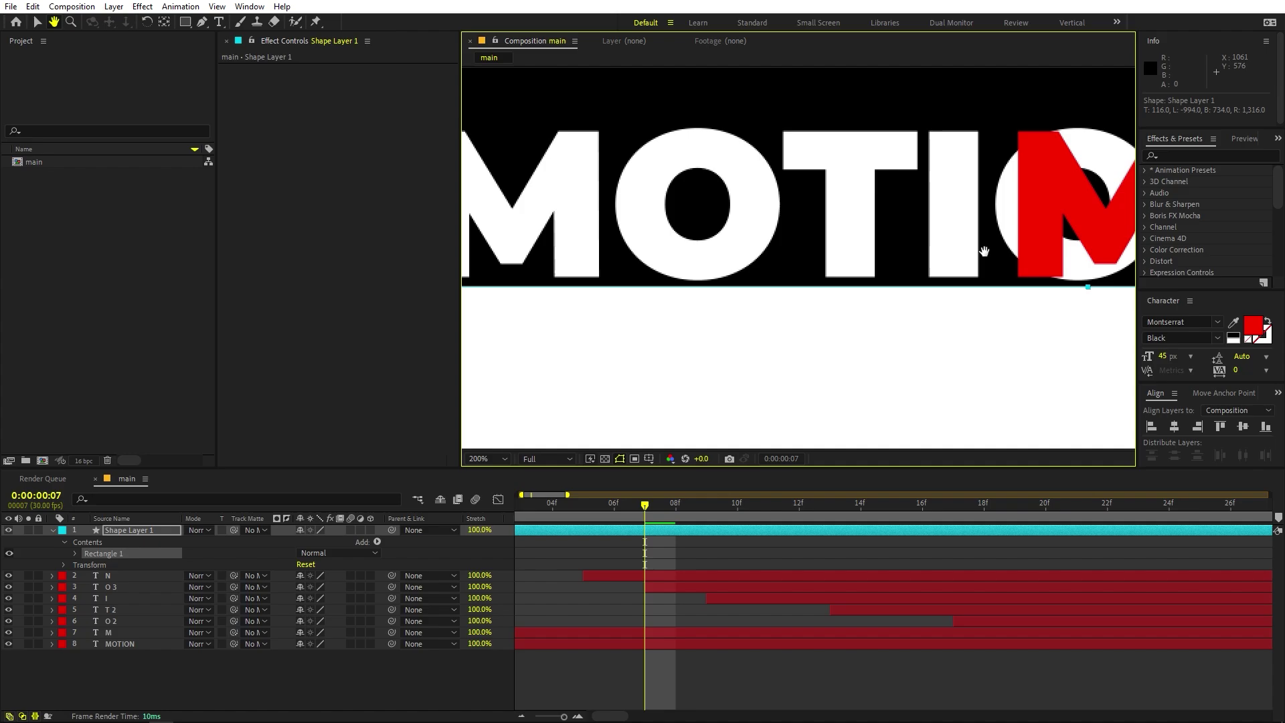
scroll(801, 259, "down", 4)
key("v")
- Set Shape Layer 1 as the inverted alpha track matte for the N, O 3, I, T 2 and O 2 layers
left_click(116, 580)
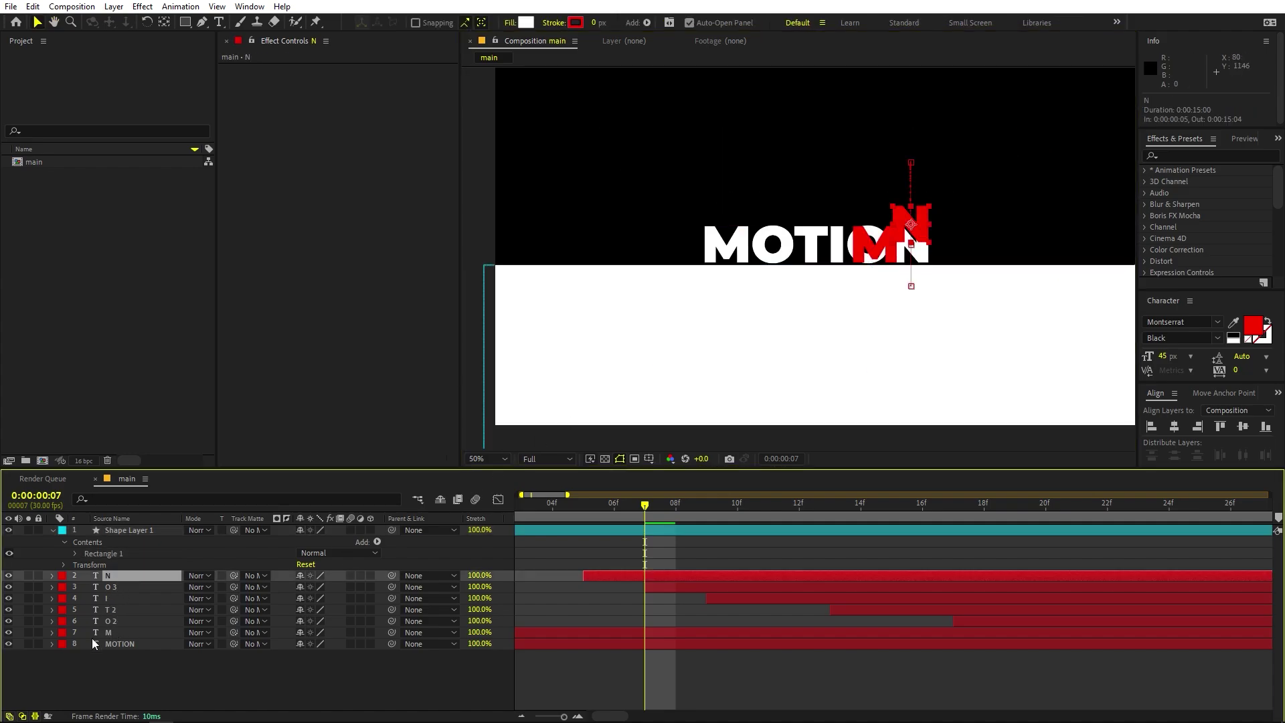
left_click(115, 621, "shift")
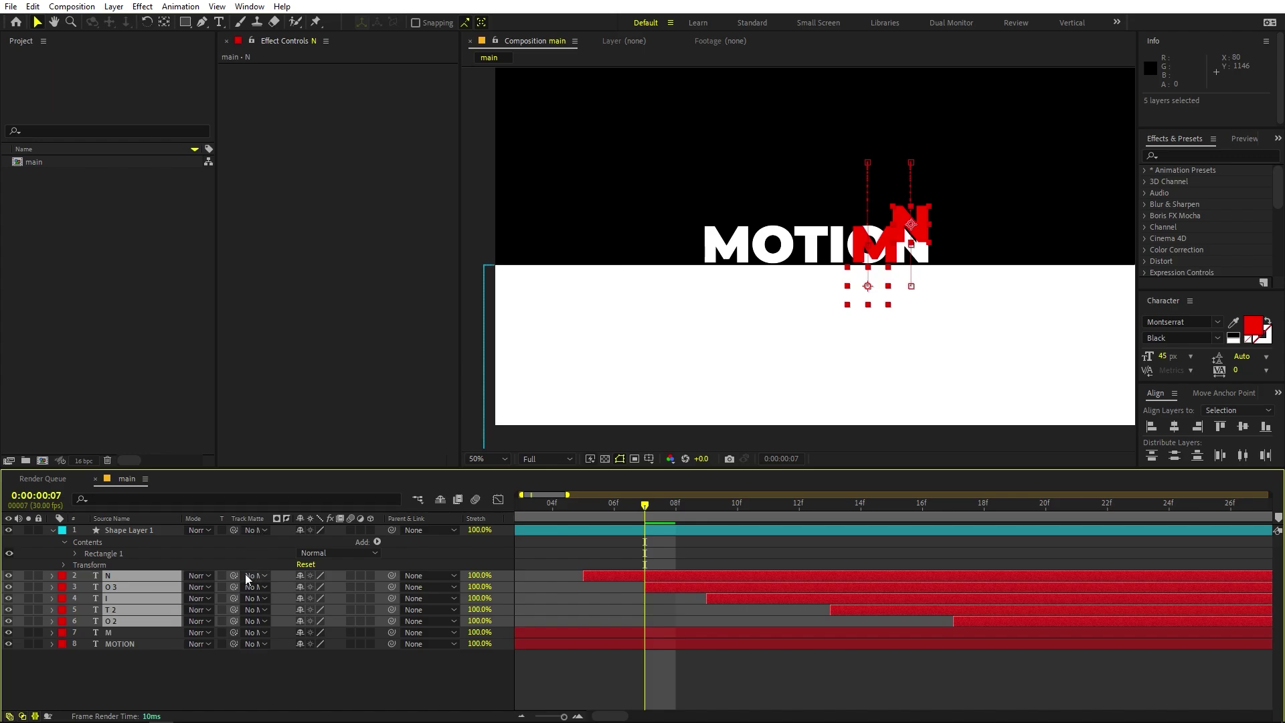
left_click_drag(233, 575, 133, 528)
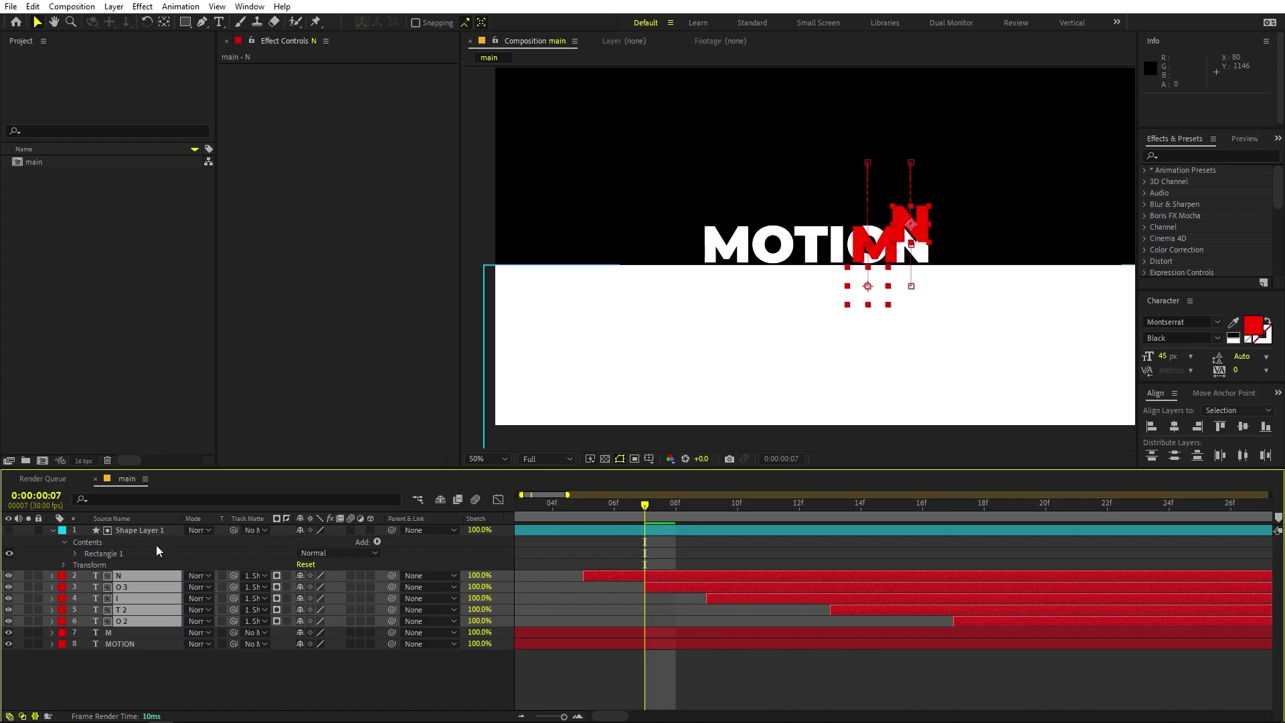
left_click(287, 575)
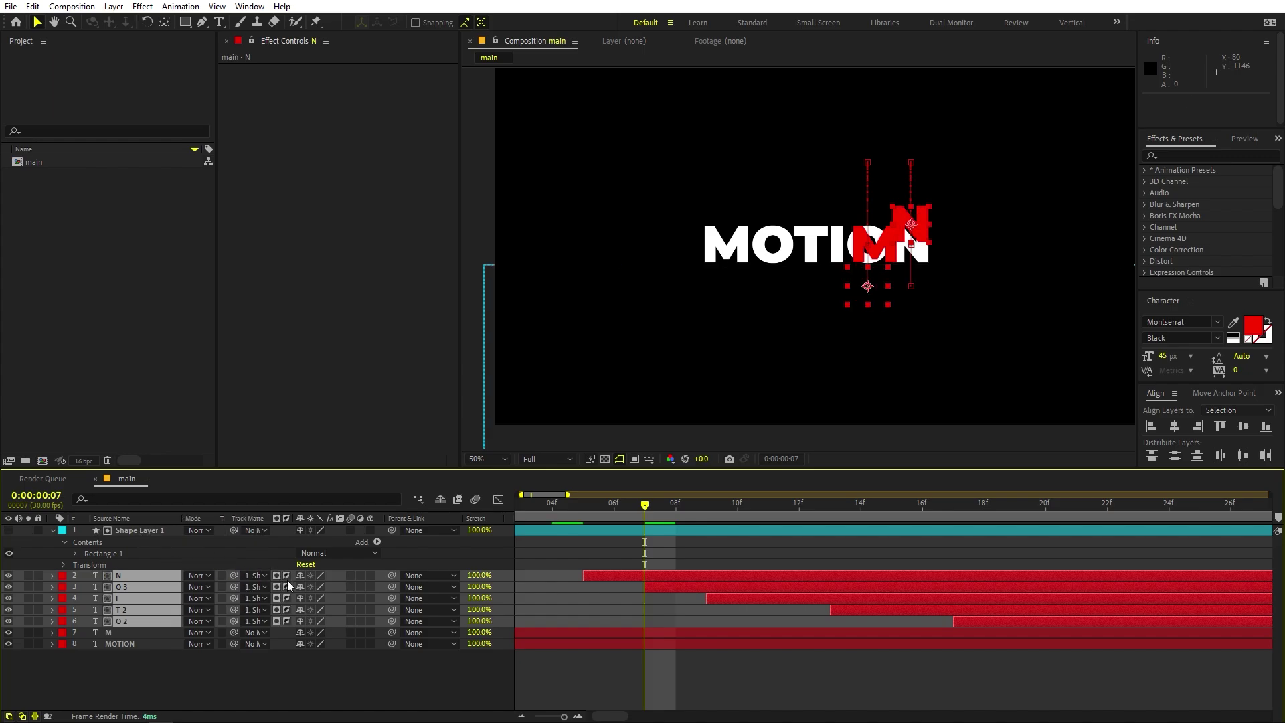
- Scrub through the matted letters, collapse the shape layer's properties, and preview the whole animation from the beginning
mouse_move(660, 516)
left_mouse_down()
mouse_move(424, 527)
mouse_move(1136, 522)
left_mouse_up()
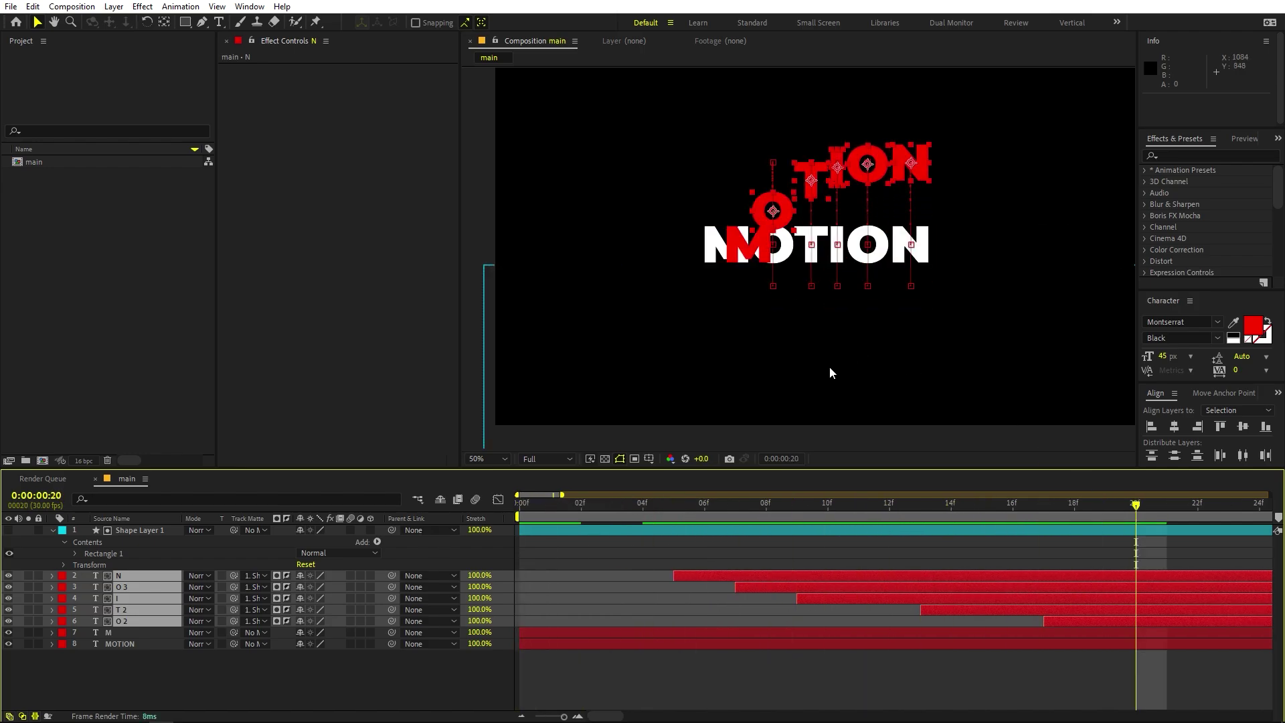
left_click(743, 529)
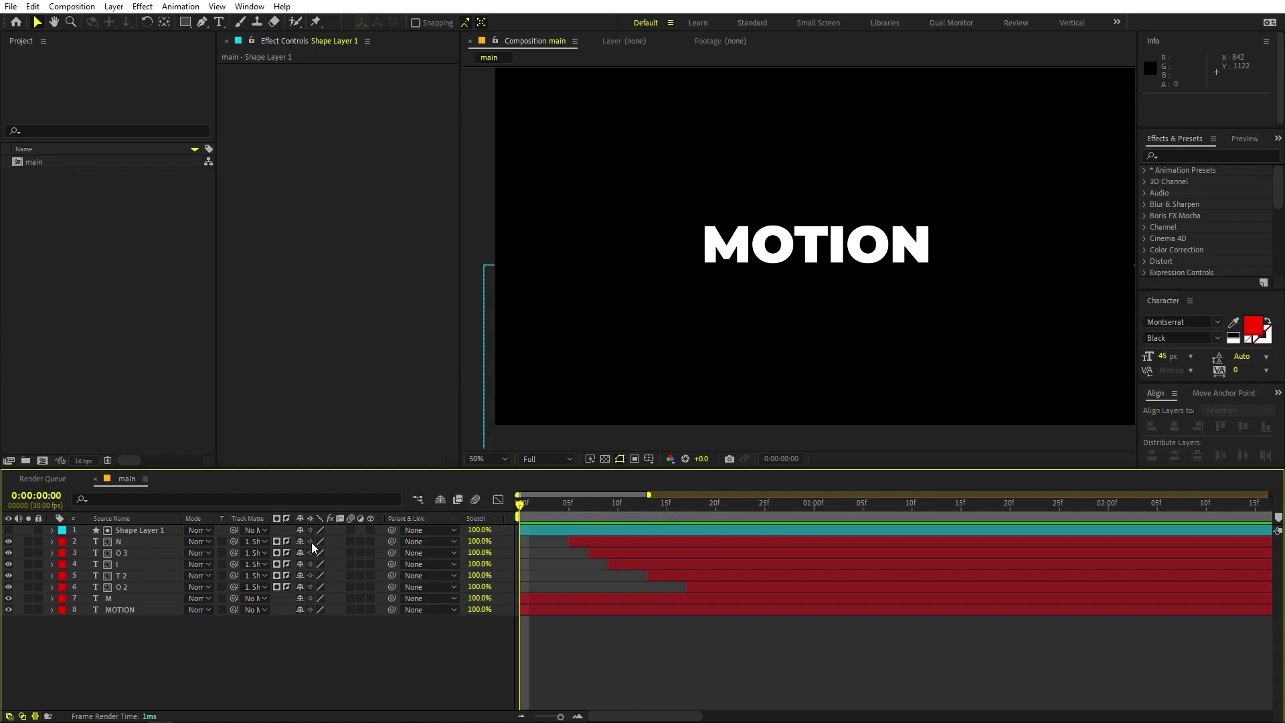
left_click(260, 541)
left_click(179, 658)
left_click(263, 541)
left_click(626, 655)
key("semicolon")
left_click_drag(544, 518, 328, 529)
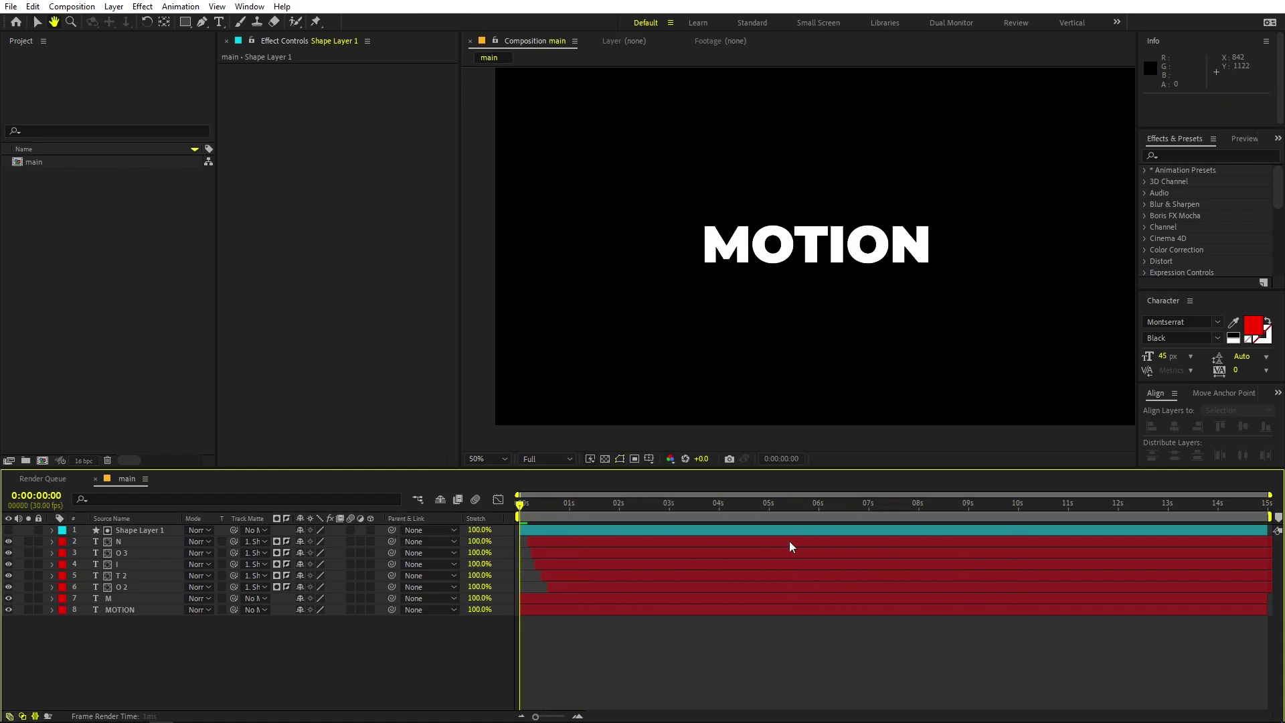
key("space")
key("space")
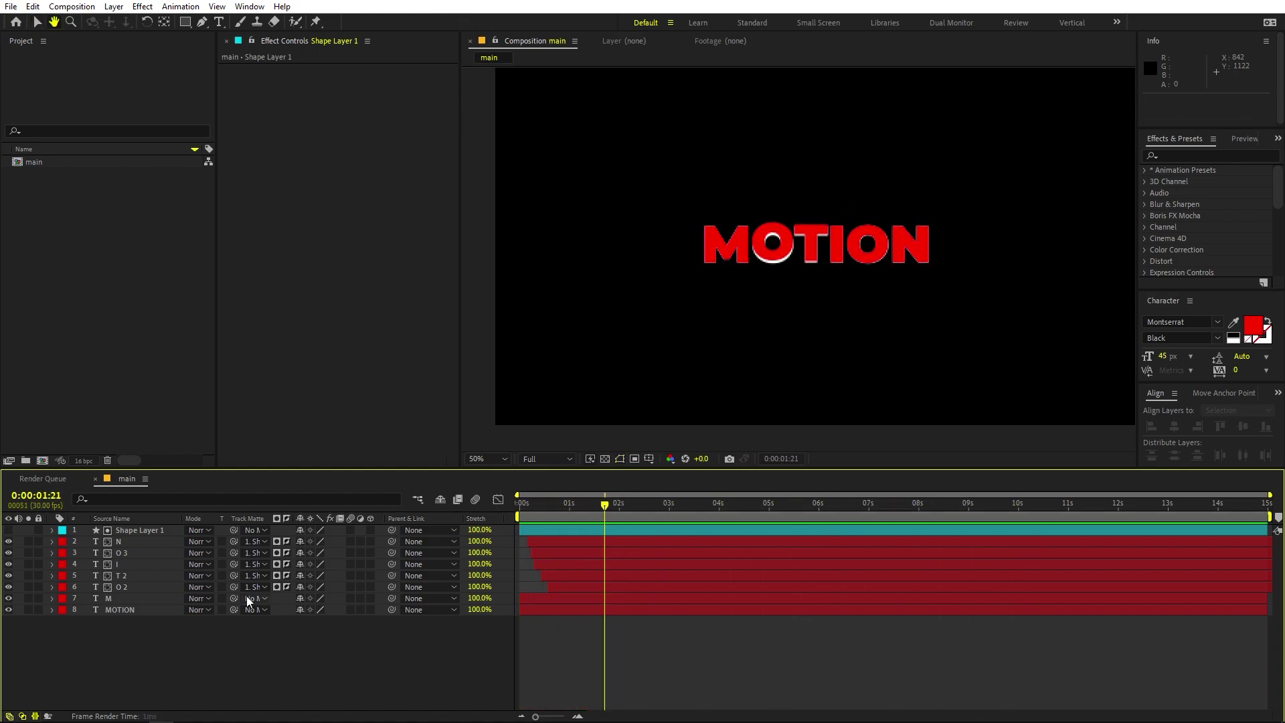
- Hide the white MOTION guide text layer and preview the red letter animation
left_click(121, 610)
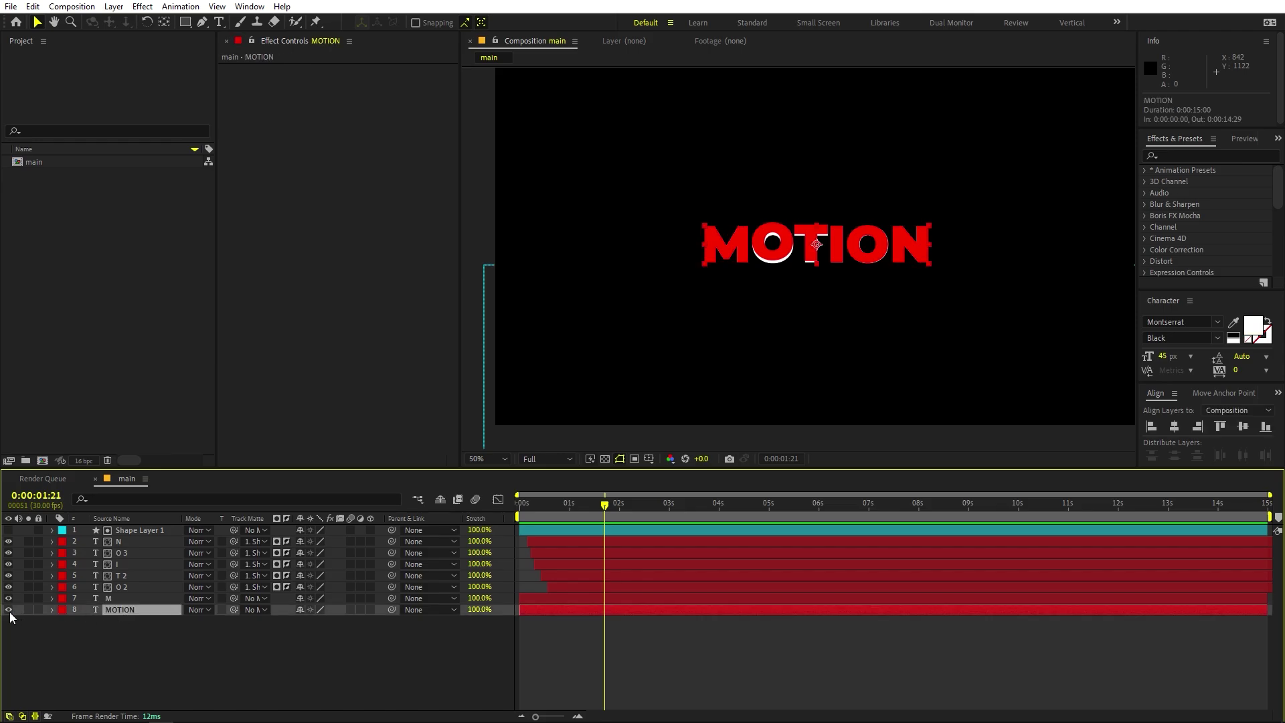
left_click(9, 610)
key("space")
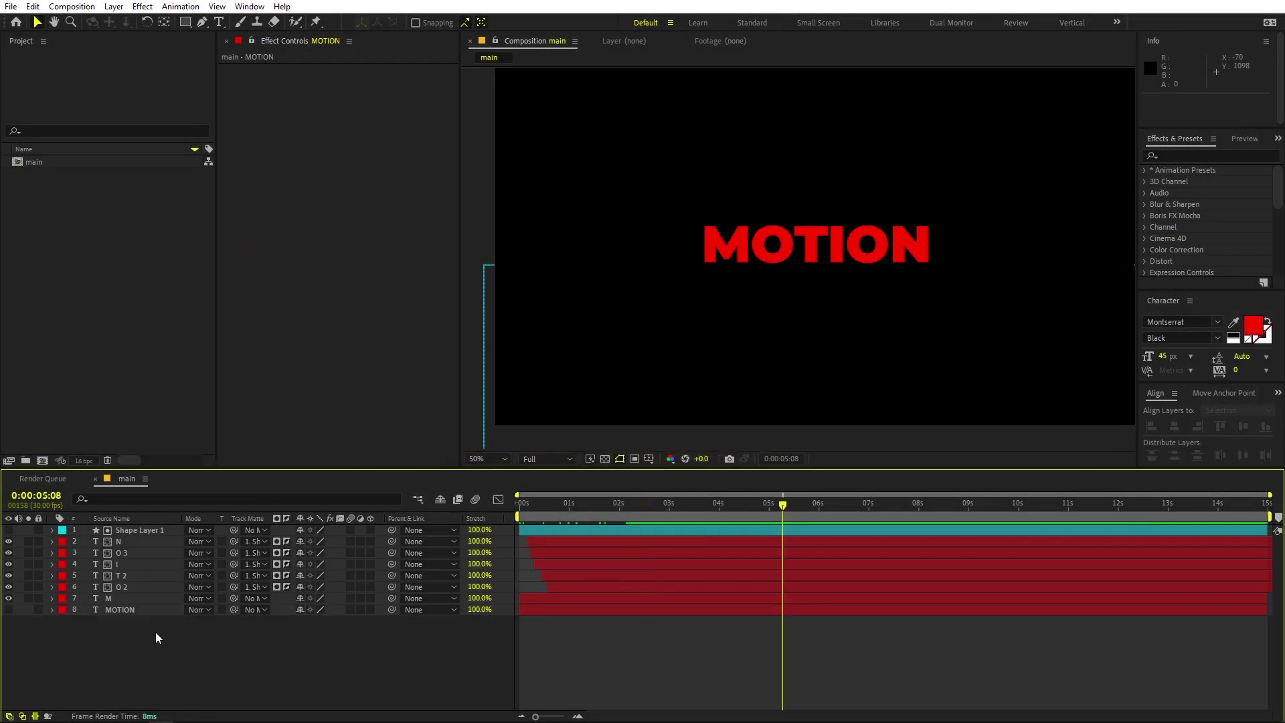
- Pre-compose all eight layers into a new composition named Motion, moving all attributes into it
left_click_drag(156, 632, 94, 526)
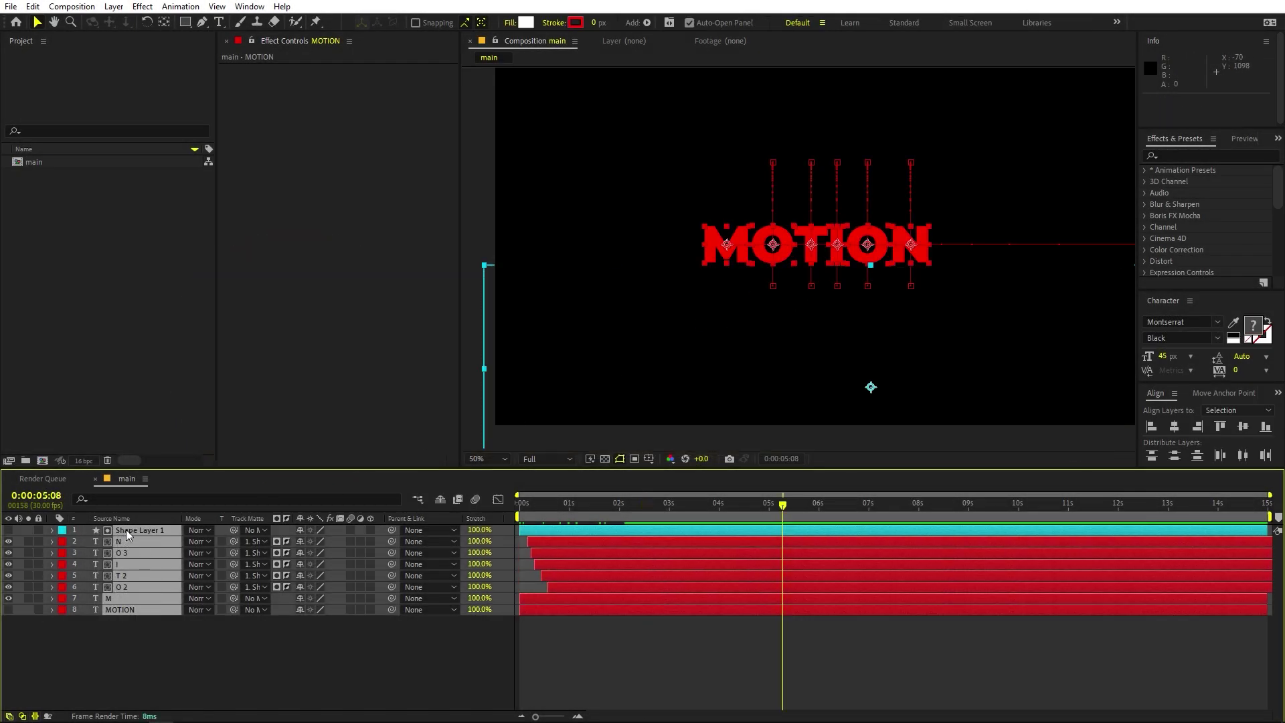
right_click(126, 529)
left_click(176, 442)
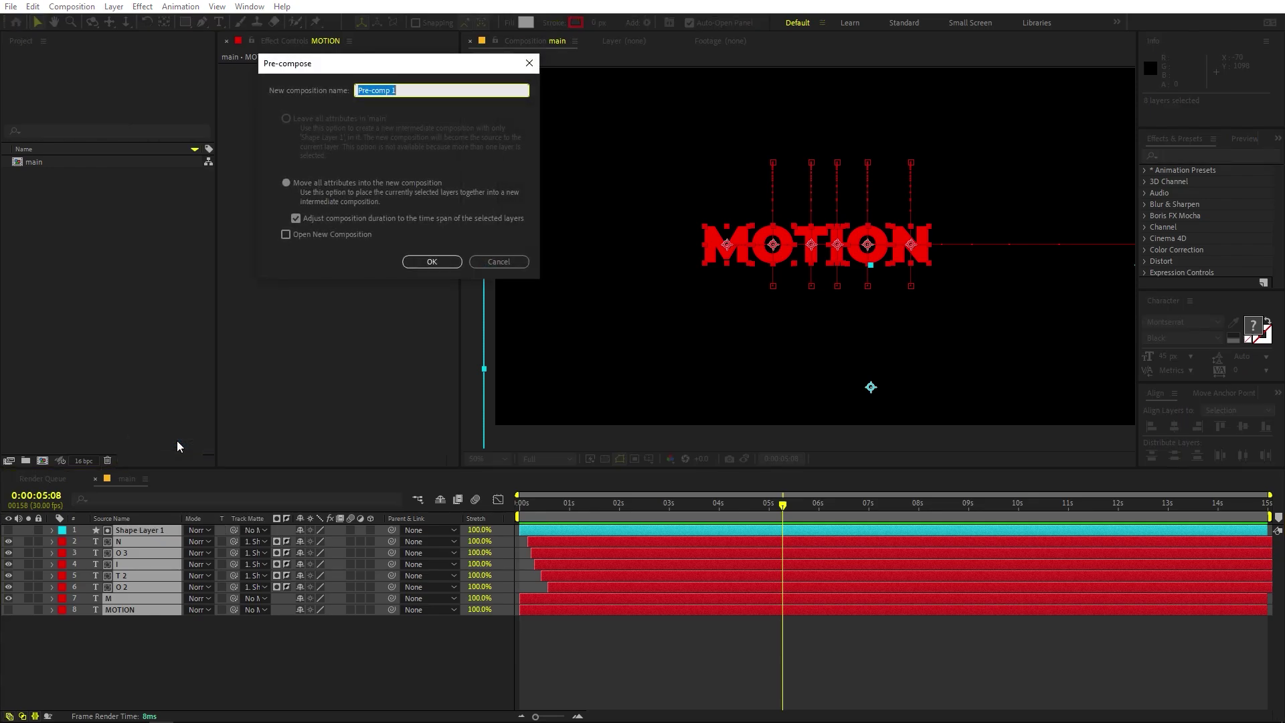
type("Motion")
left_click(432, 262)
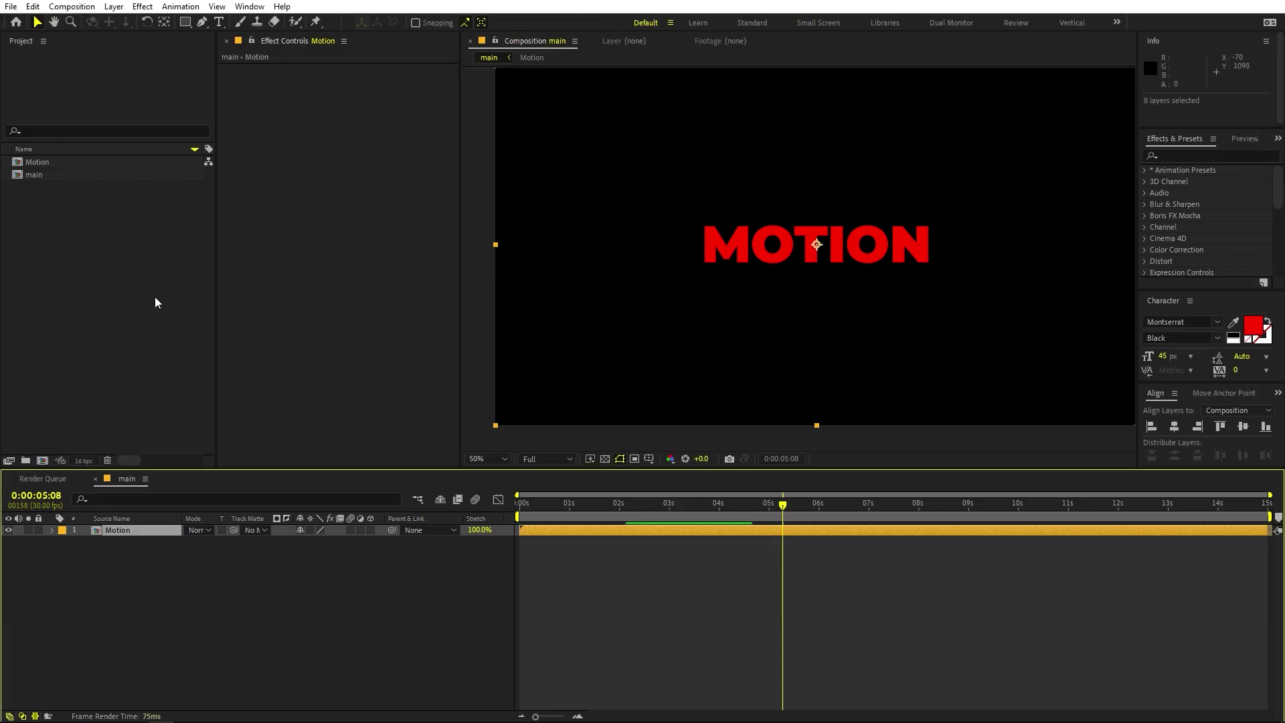
- Duplicate the Motion composition in the project and rename the copy Nations
left_click(53, 163)
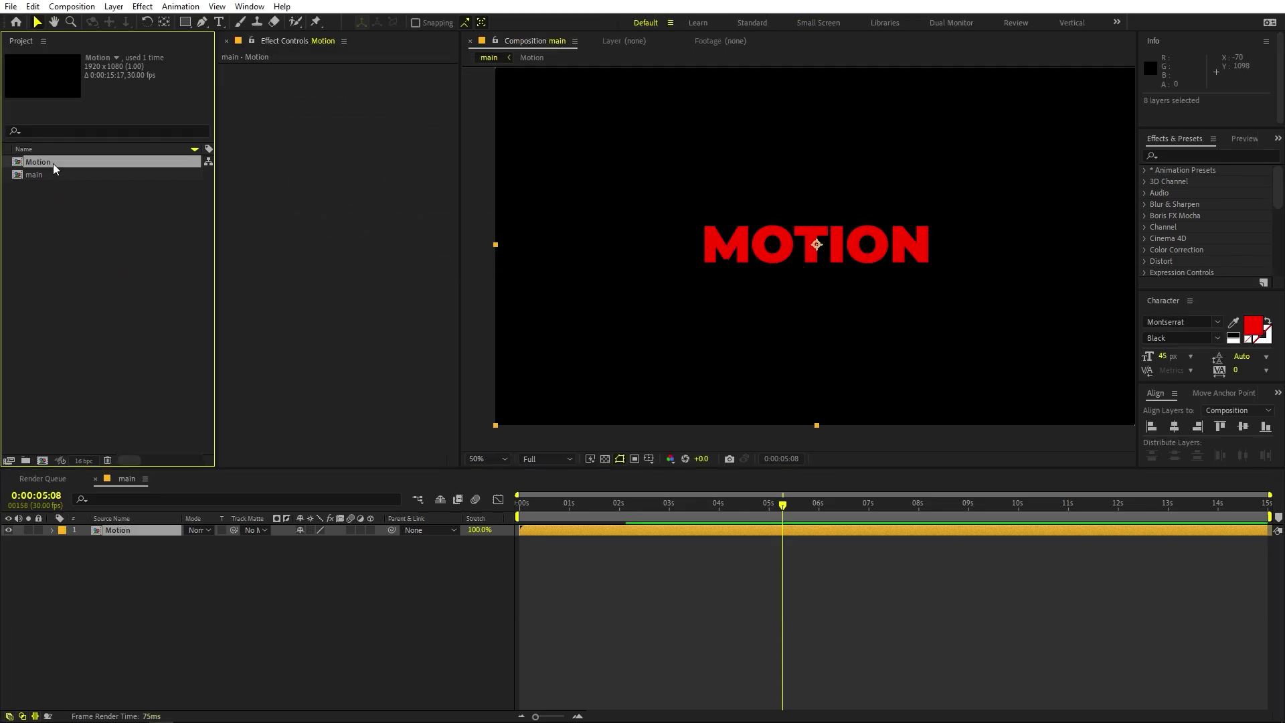
key("ctrl+d")
left_click(90, 227)
left_click(58, 161)
key("Return")
type("Na")
key("Caps_Lock")
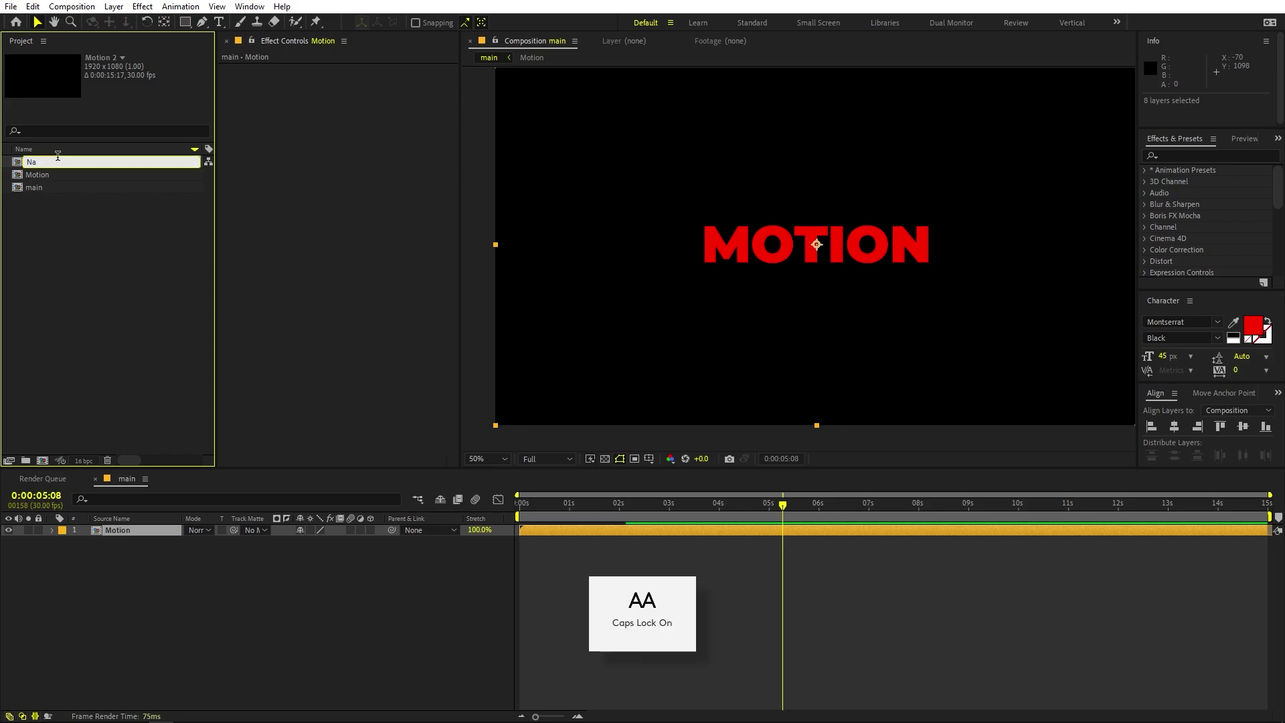
type("TIO")
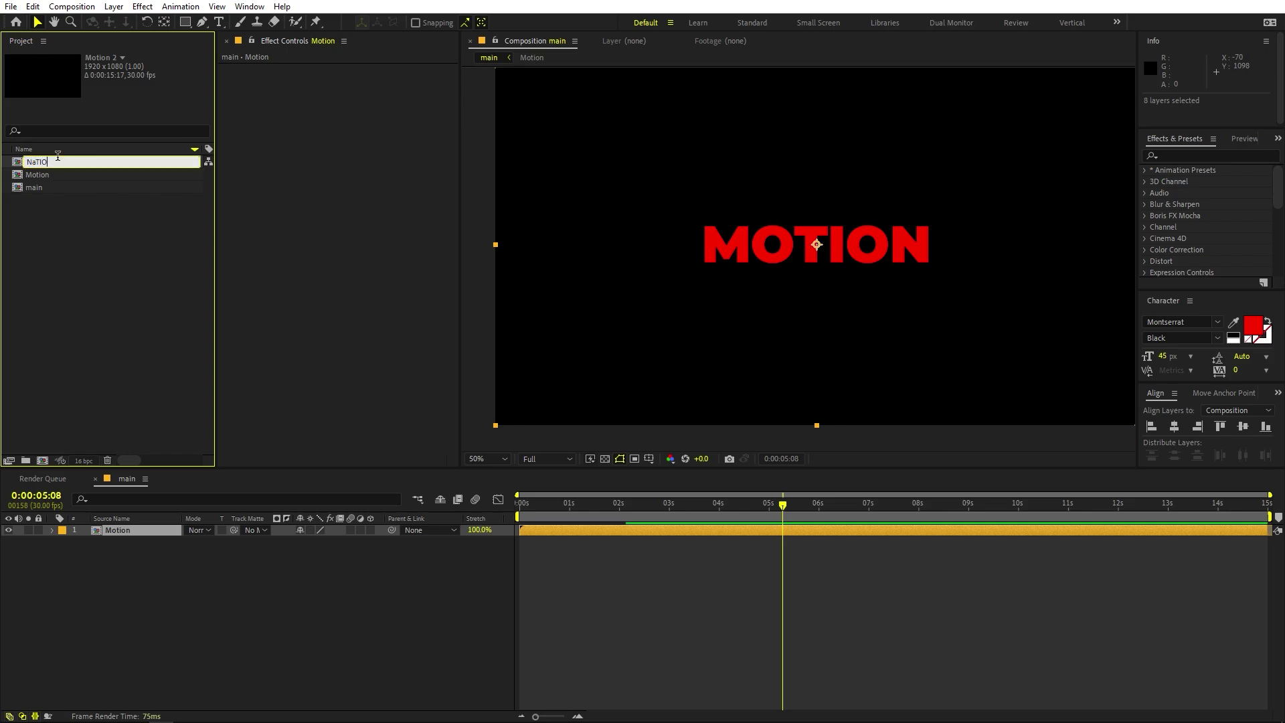
type("Ntions")
key("Return")
- Open the Nations composition, show its white MOTION guide text layer and change the text to NATIONS
double_click(55, 162)
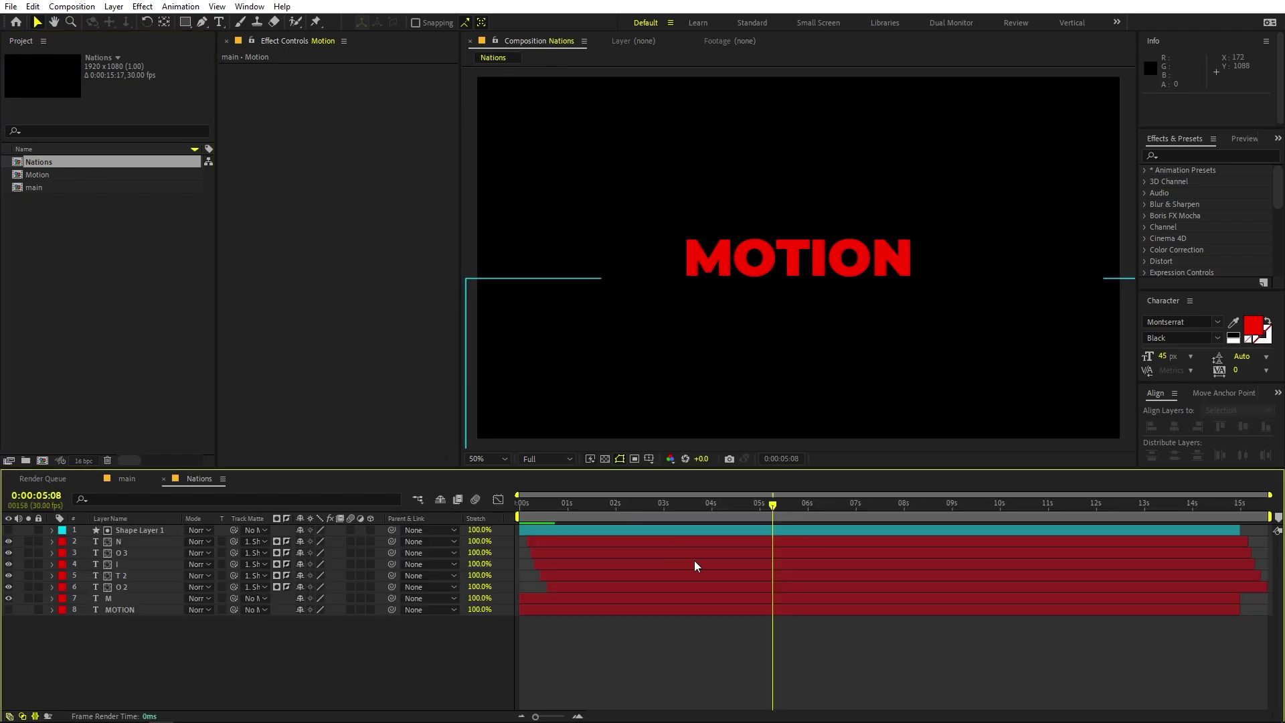
left_click(9, 609)
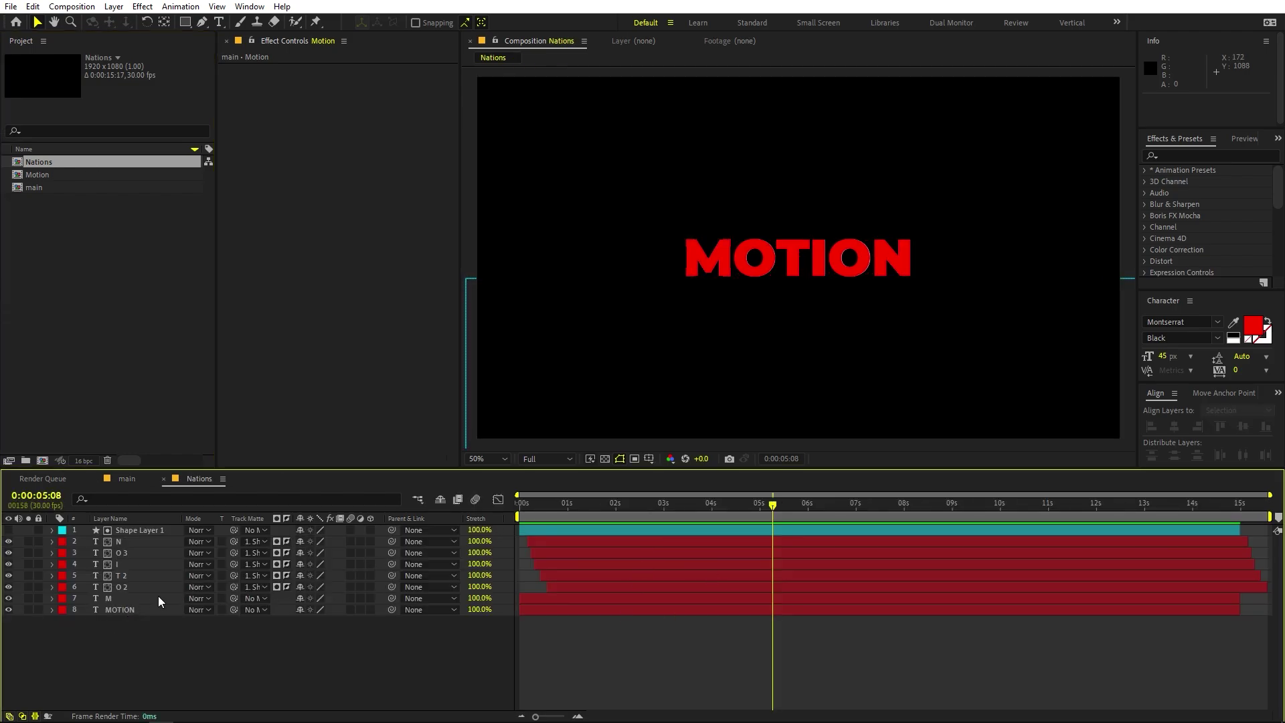
double_click(132, 608)
type("NATIONS")
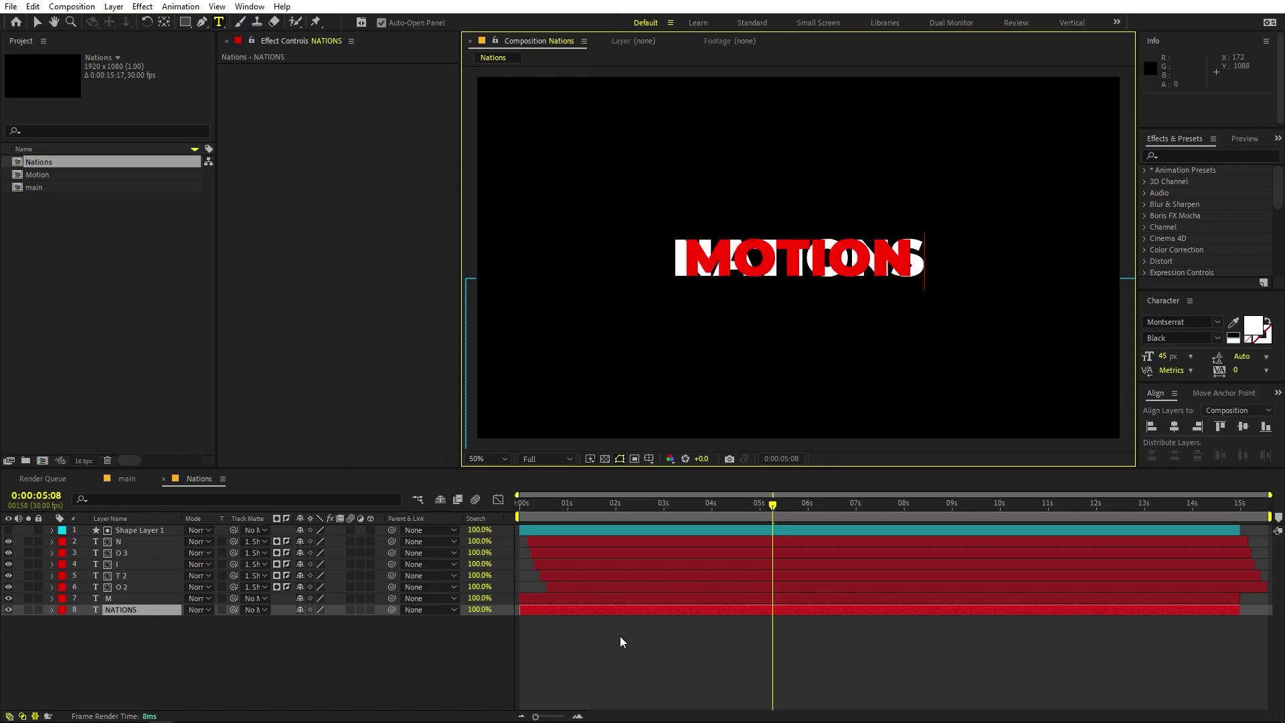
left_click(733, 629)
- Delete the N, O 3, I and T 2 letter layers from the Nations composition, keeping O 2
left_click(126, 588)
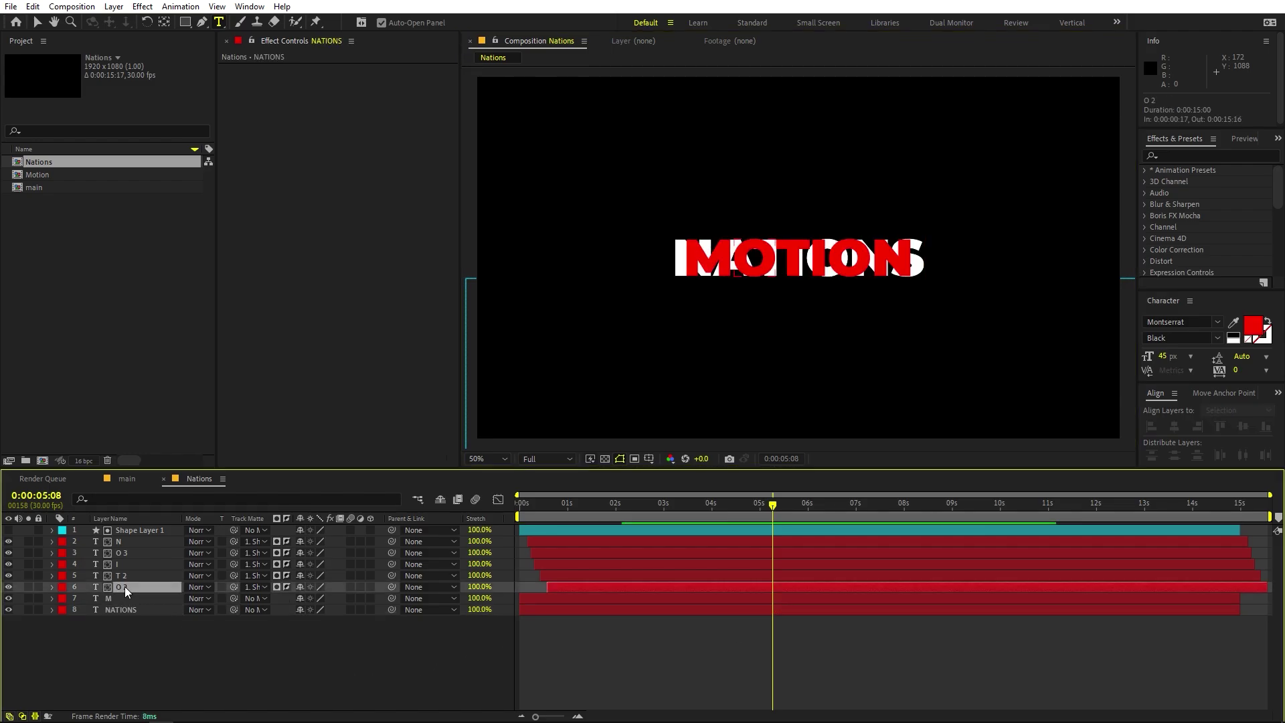
left_click(127, 542, "shift")
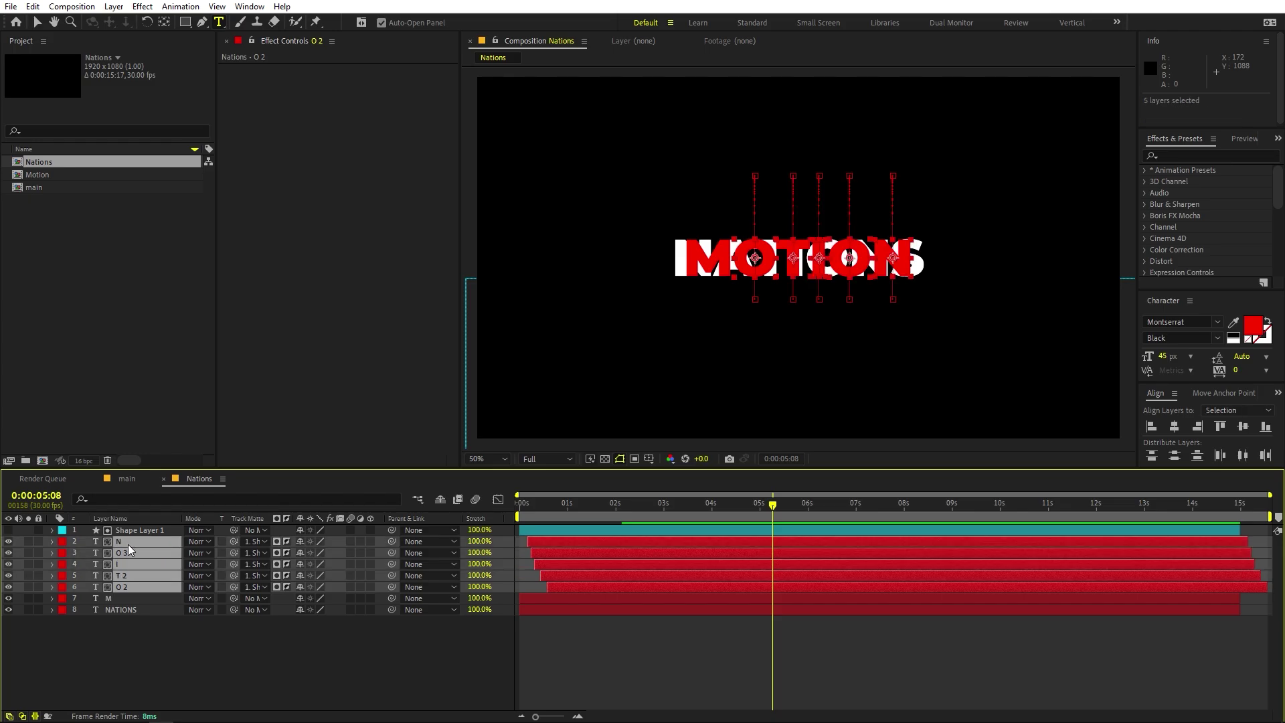
left_click(134, 577)
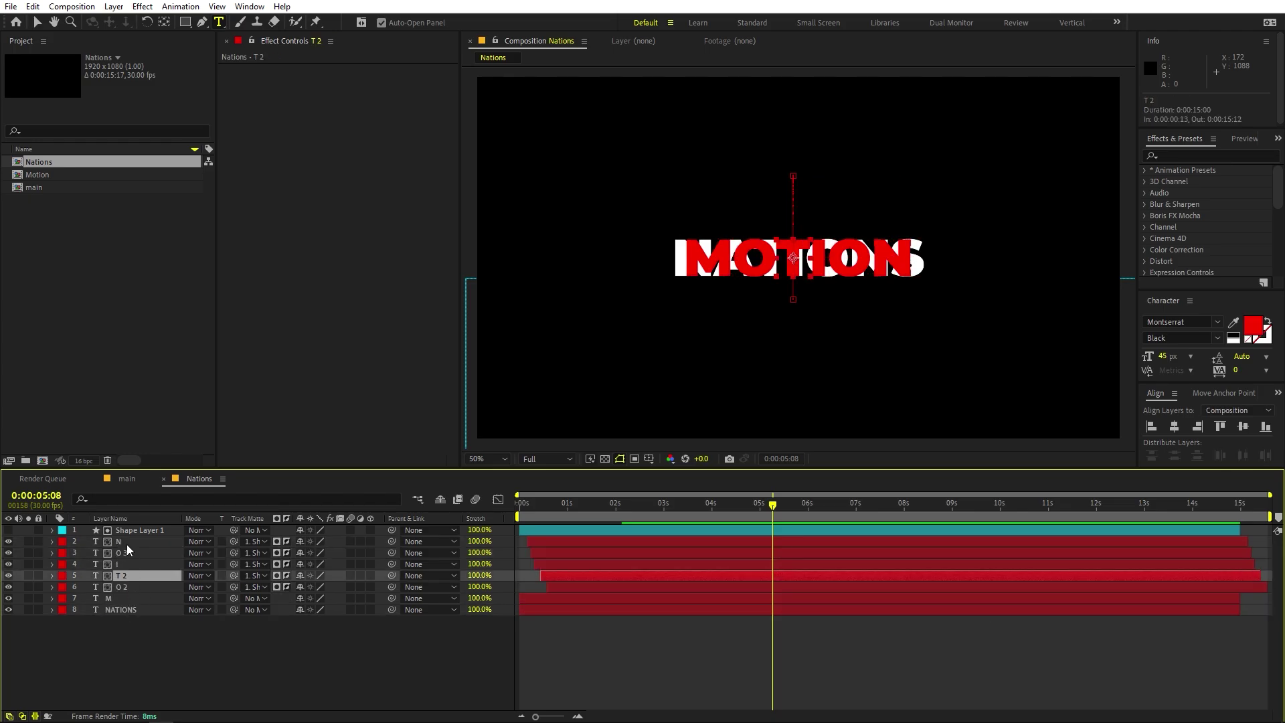
left_click(127, 546, "shift")
key("Delete")
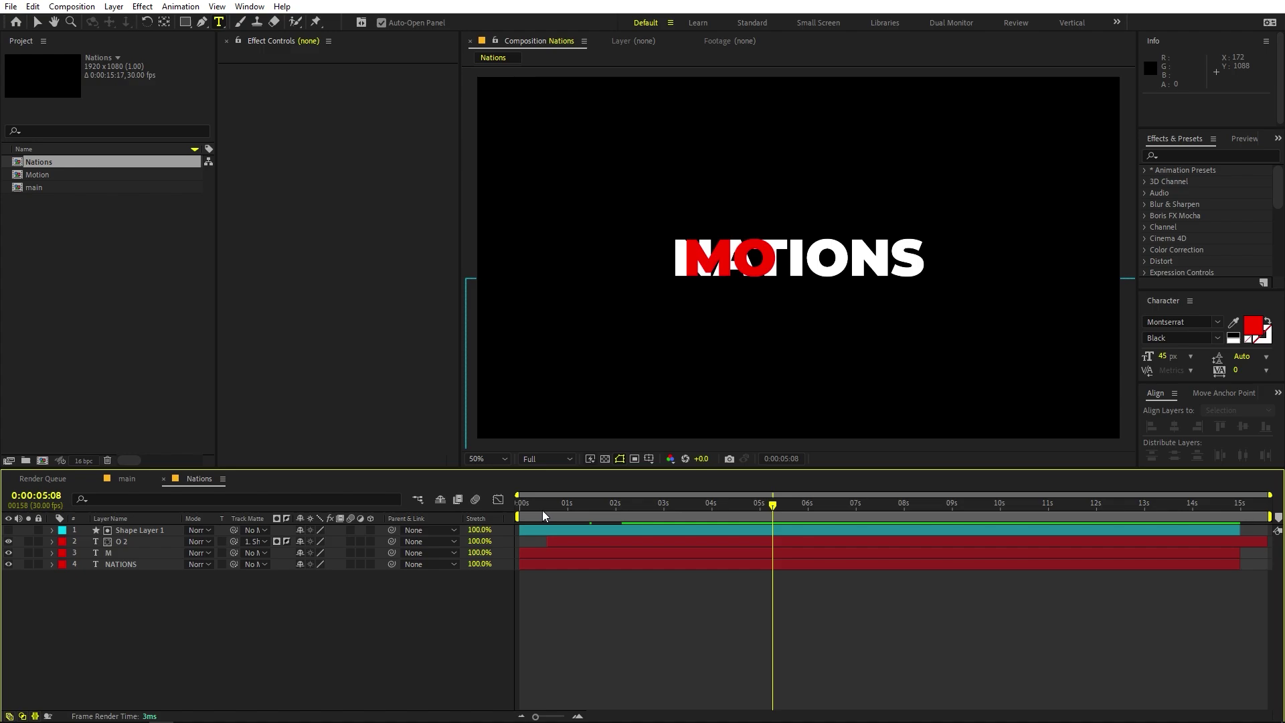
- Change the text of the red M layer in the Nations composition to S
left_click(570, 549)
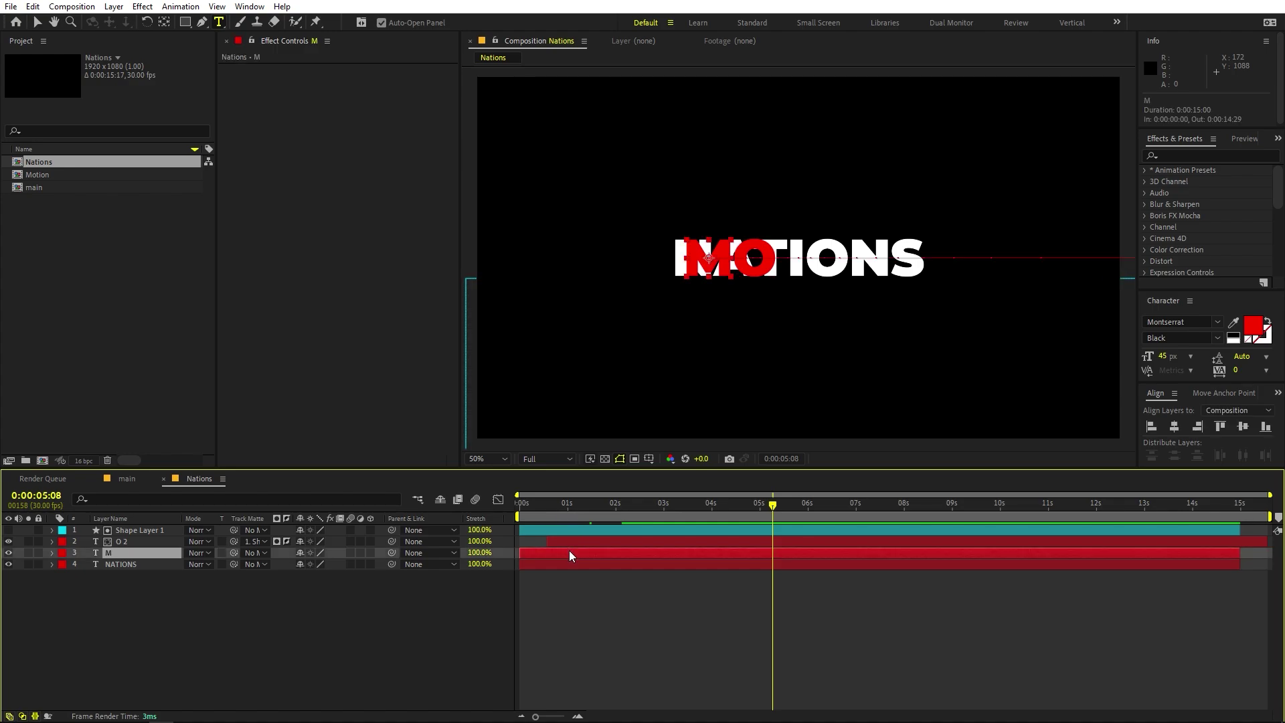
key("v")
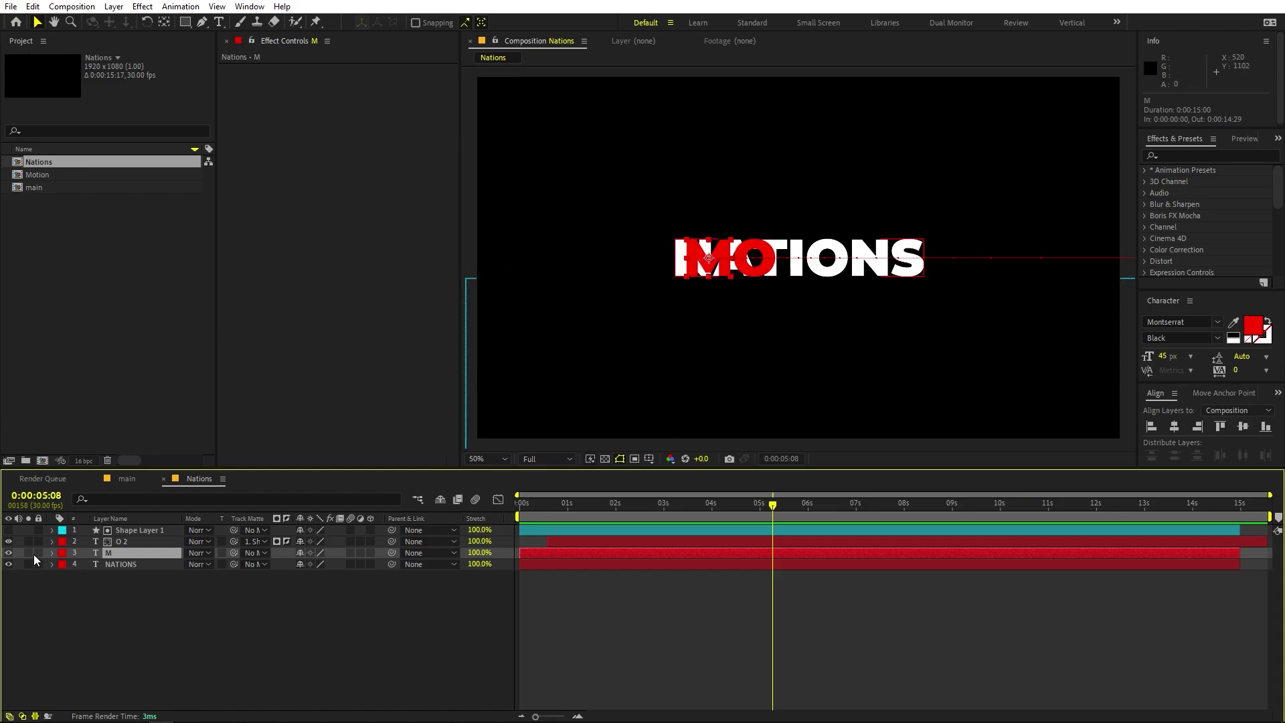
double_click(115, 552)
type("S")
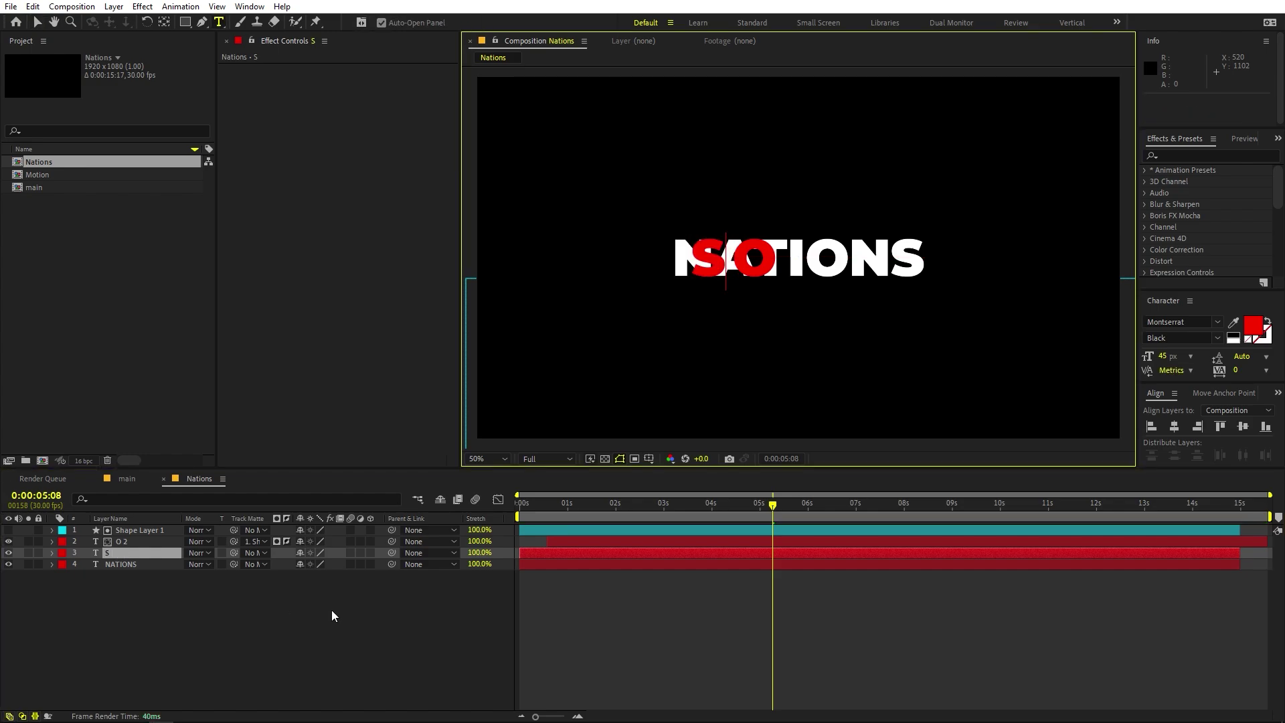
- Move the red S at its 0:00:01:01 position keyframe to X about 1287, over the S of NATIONS
left_click(579, 589)
left_click(579, 549)
key("v")
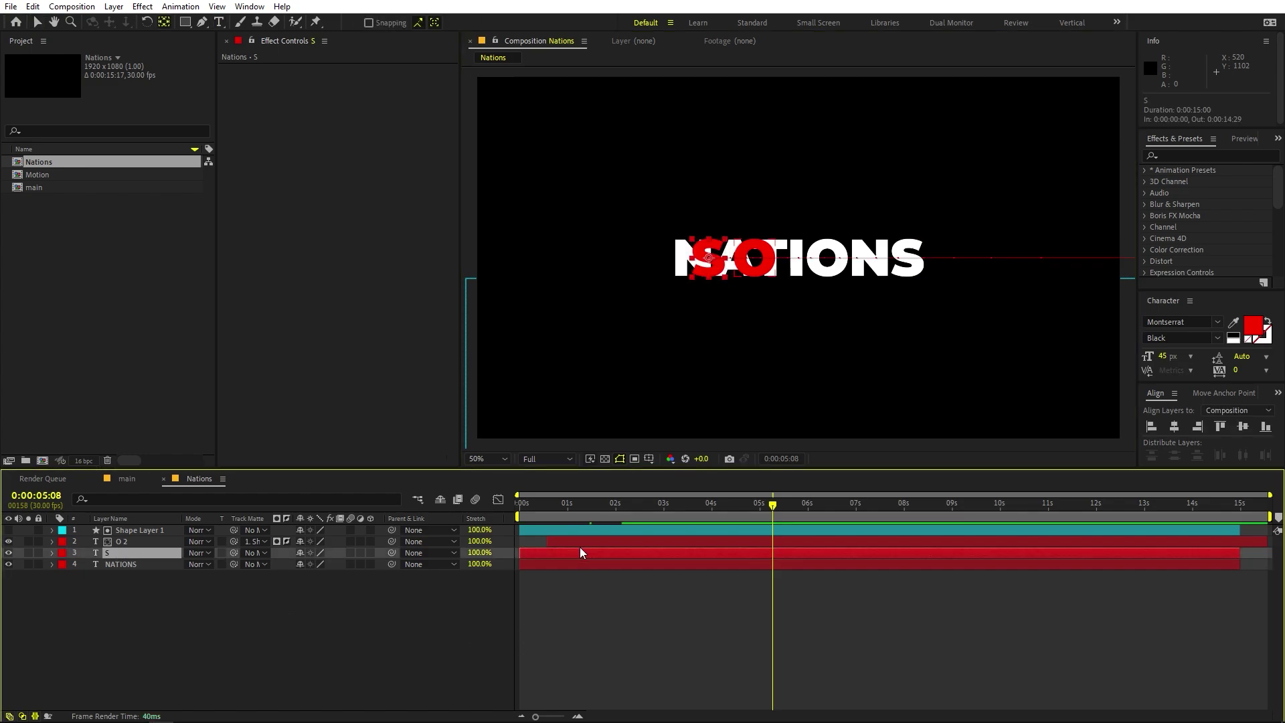
key("p")
left_click_drag(588, 507, 573, 514)
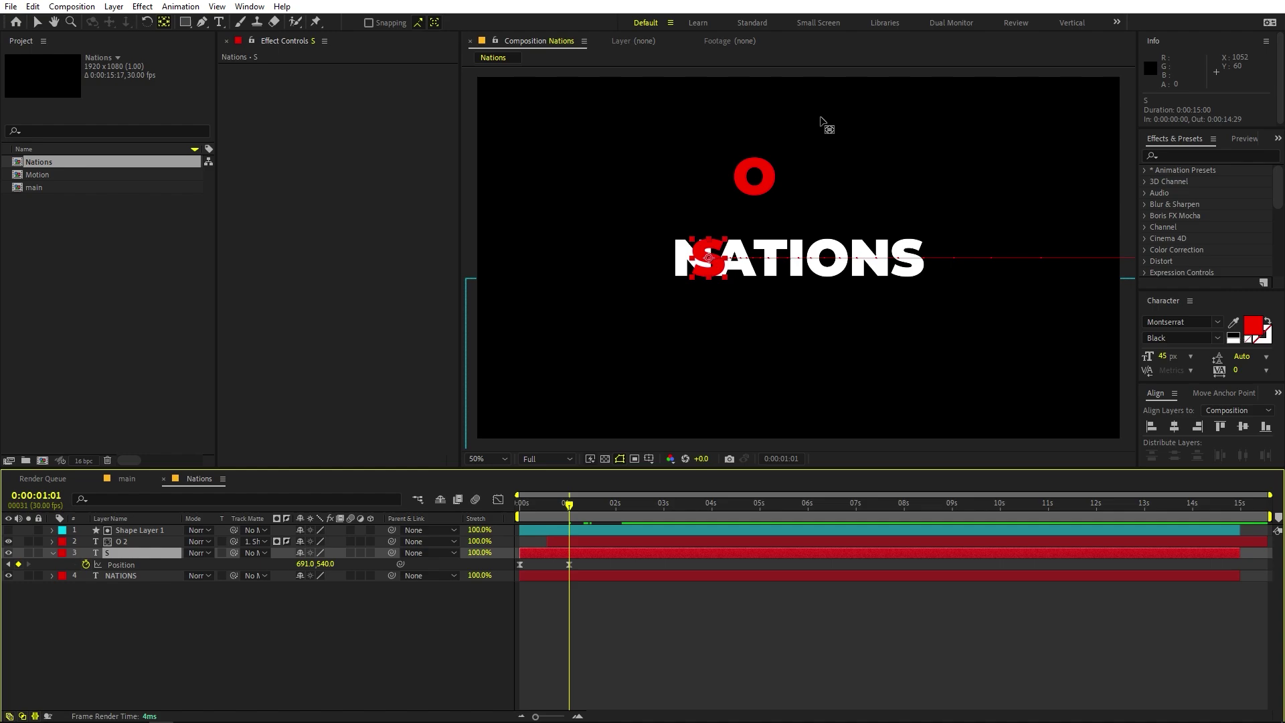
key("v")
left_click_drag(716, 271, 916, 280)
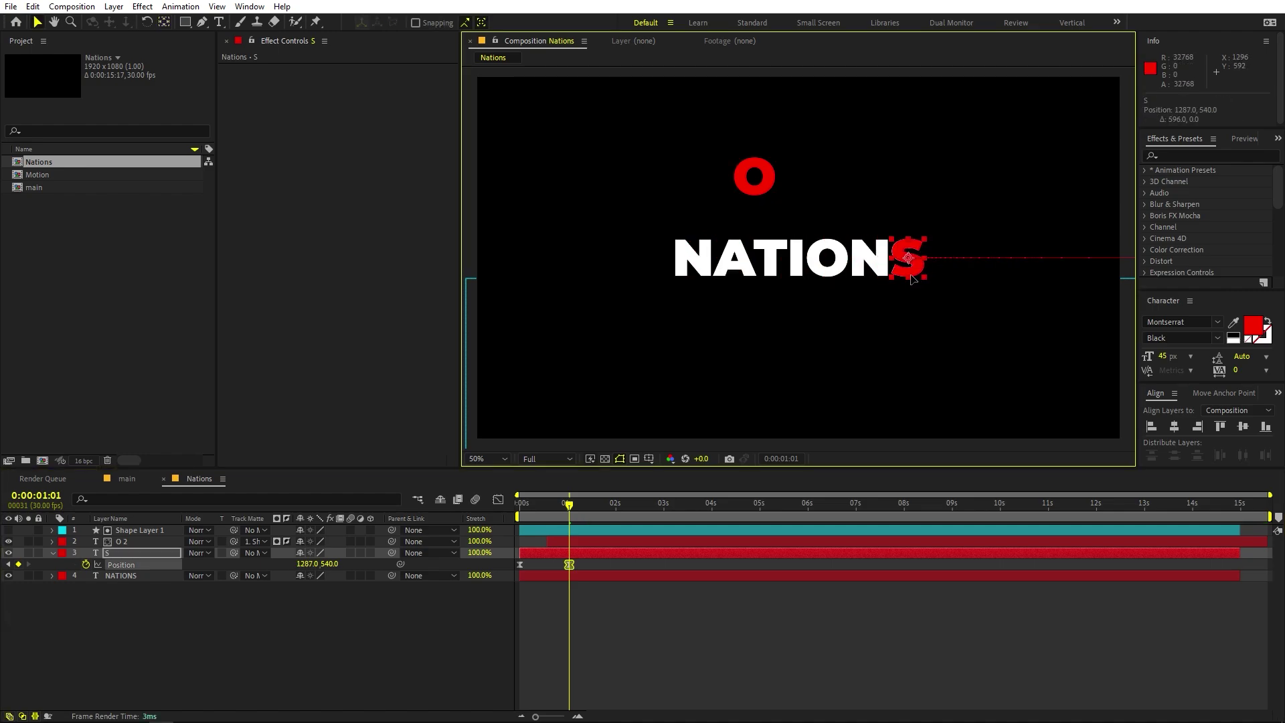
- Move the red S's starting position at frame 0 off-canvas past the left edge, to X about -82, and preview the motion
key("Home")
key("comma")
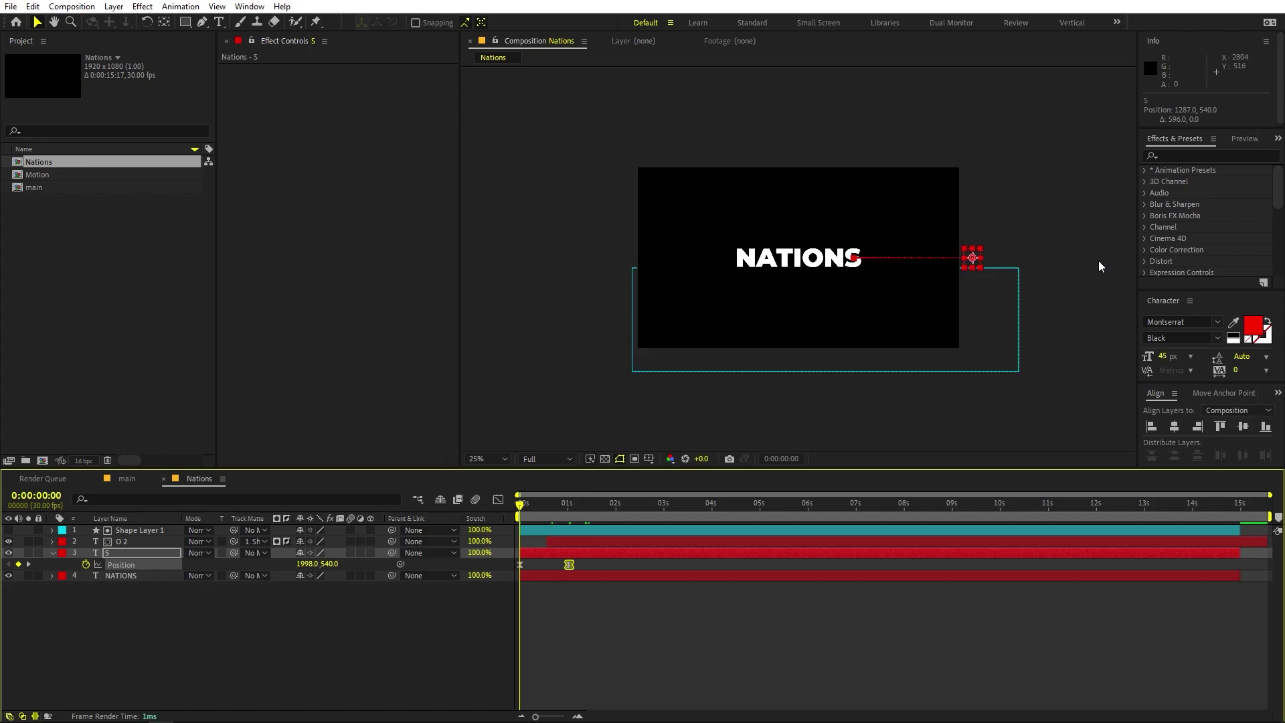
left_click_drag(978, 260, 631, 256)
key("period")
key("space")
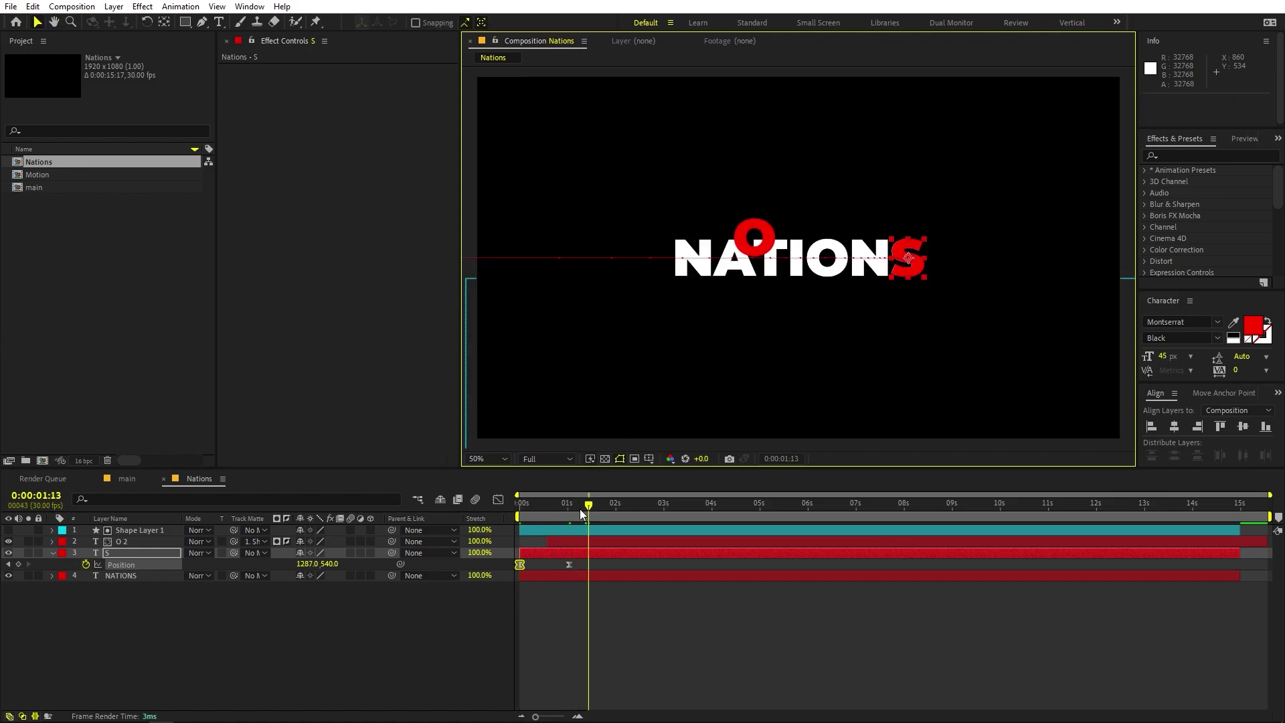
key("space")
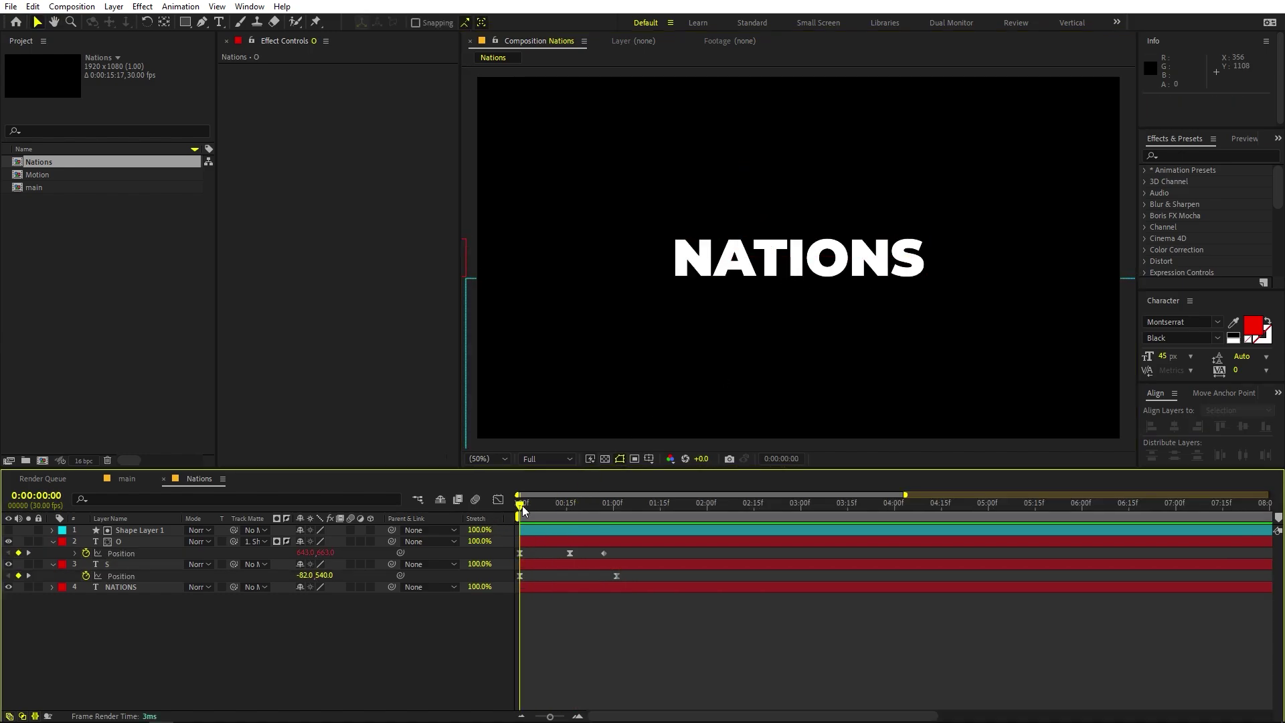
- Delete Shape Layer 1, the old matte, from the Nations composition
left_click_drag(525, 507, 570, 506)
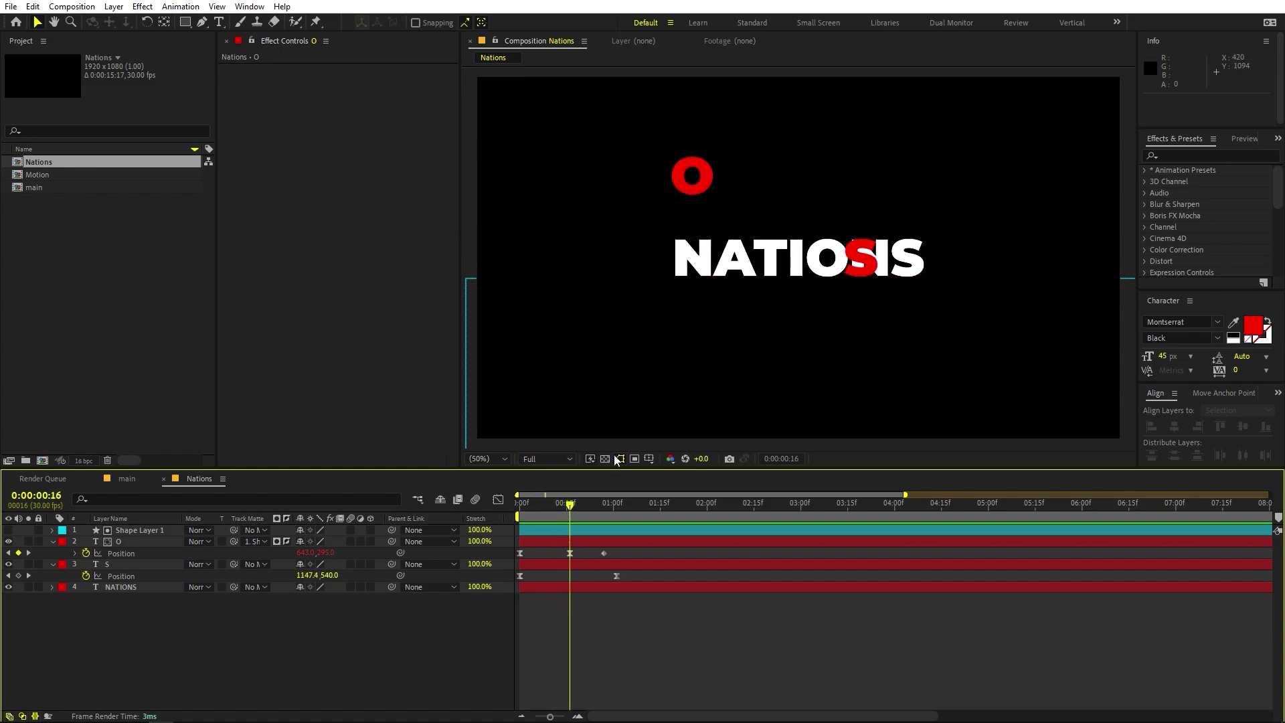
mouse_move(564, 512)
left_mouse_down()
mouse_move(604, 514)
mouse_move(501, 521)
mouse_move(572, 523)
left_mouse_up()
left_click(579, 539)
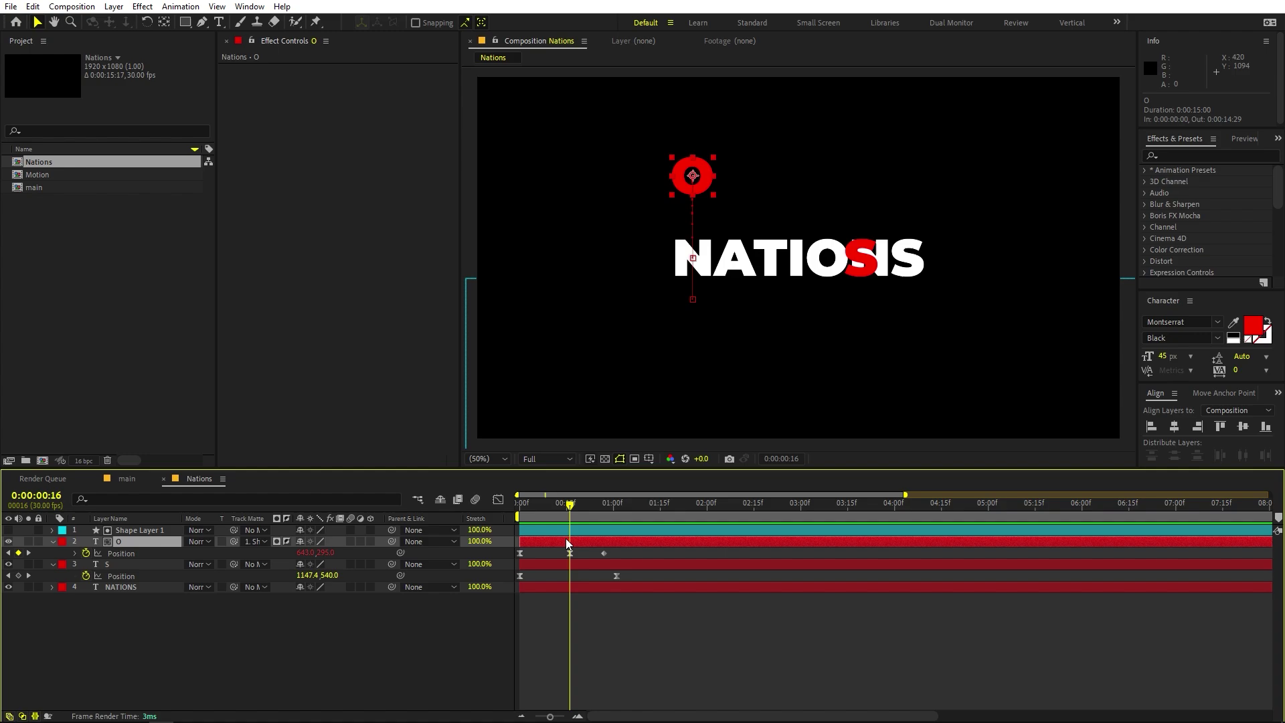
left_click(146, 529)
key("Delete")
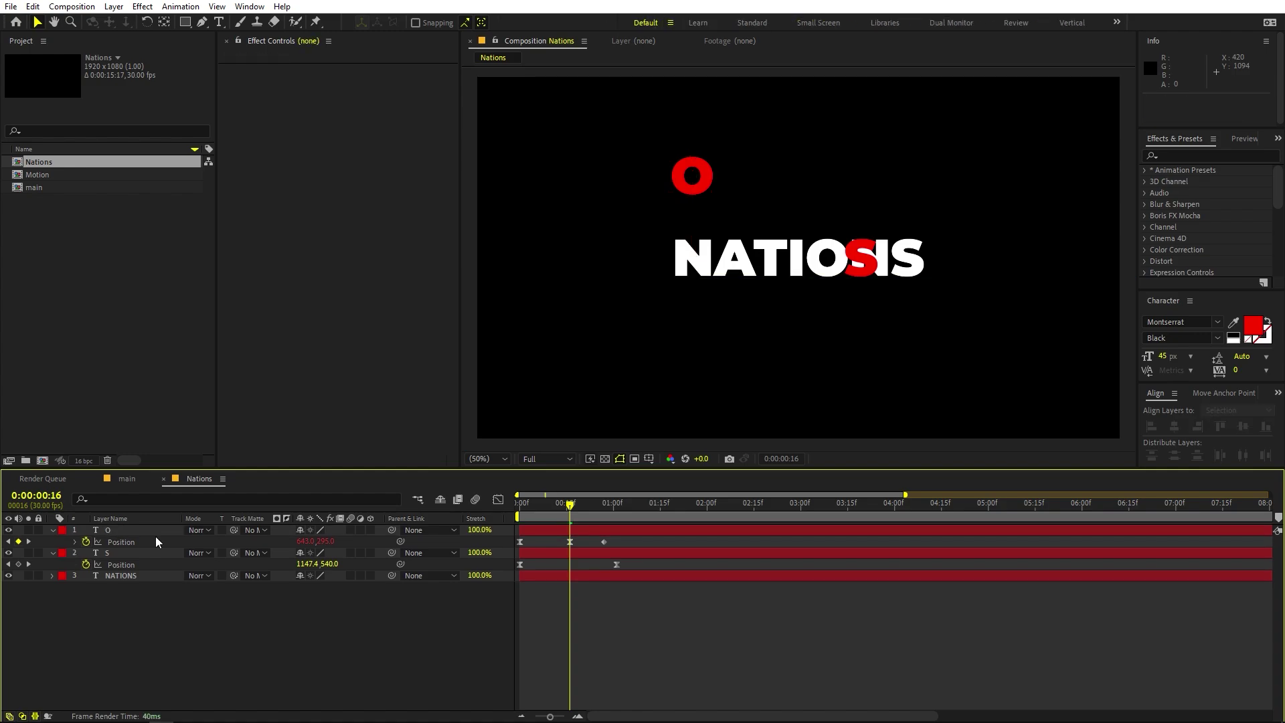
- Reverse the red O's bounce by placing it at Y about 787 at frame 16 and about 423 at frame 0
left_click(573, 531)
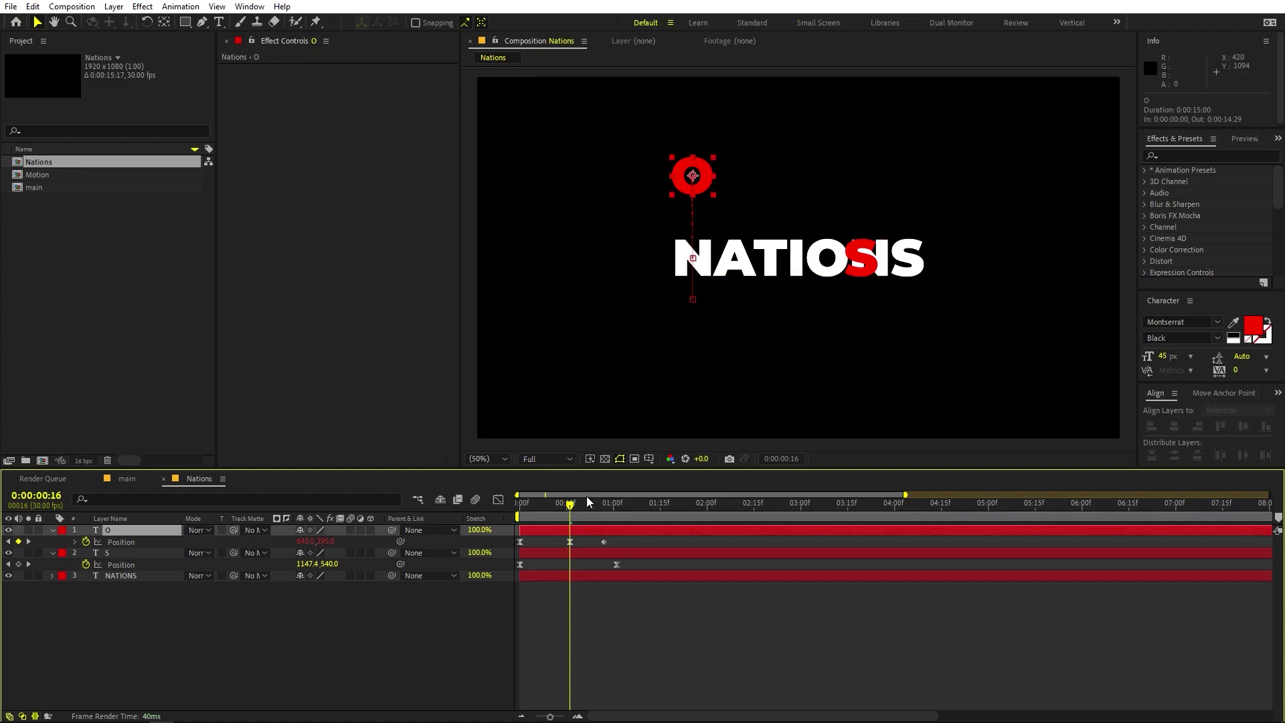
left_click_drag(680, 185, 685, 344)
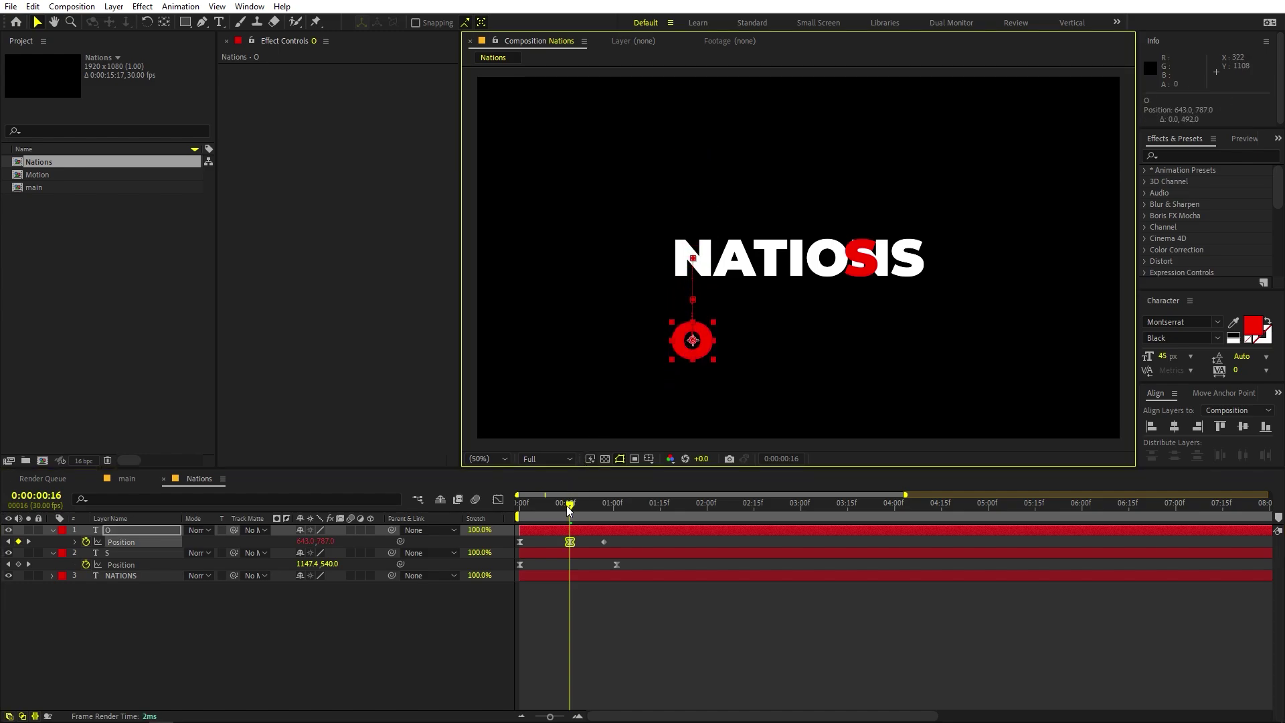
left_click_drag(569, 511, 463, 507)
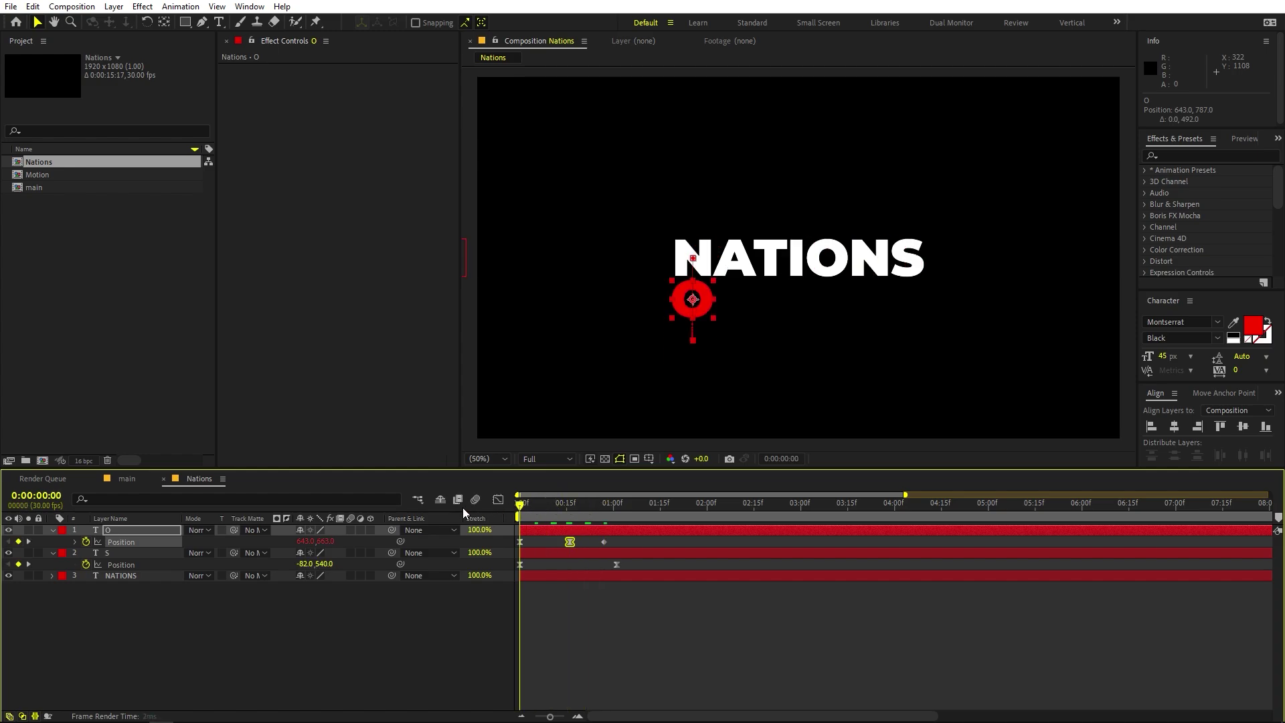
left_click_drag(707, 294, 700, 217)
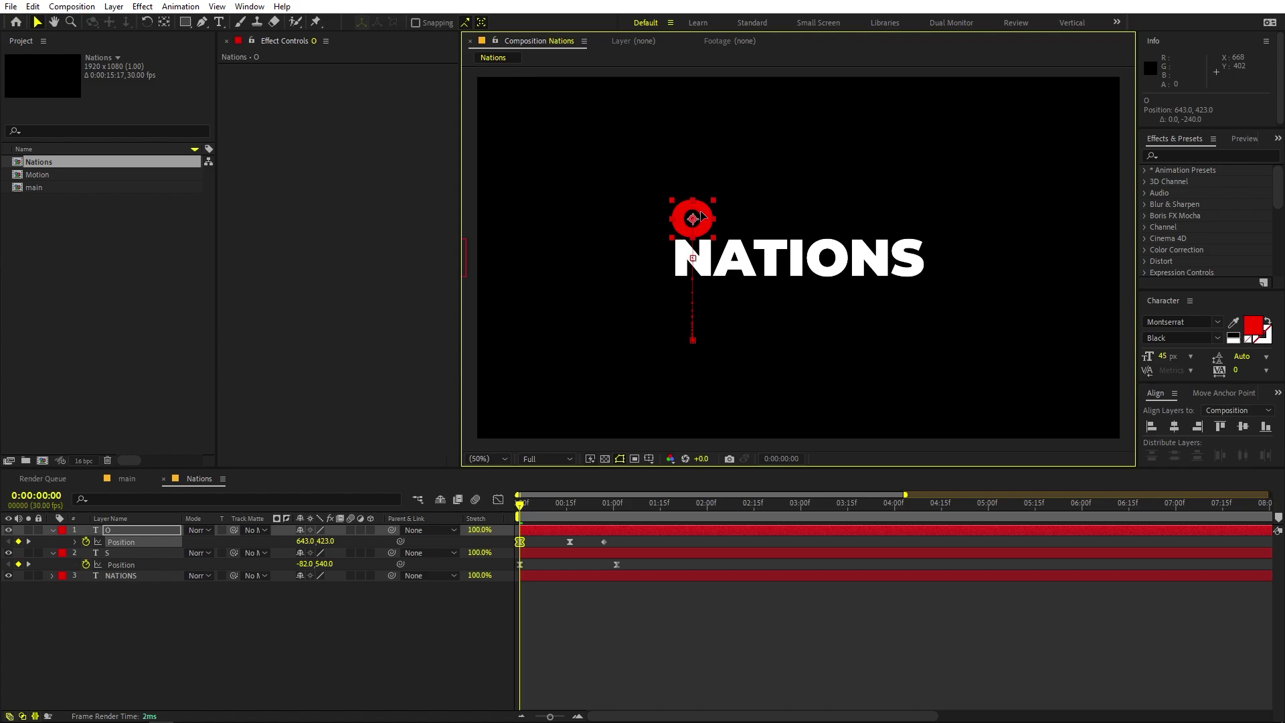
left_click(541, 521)
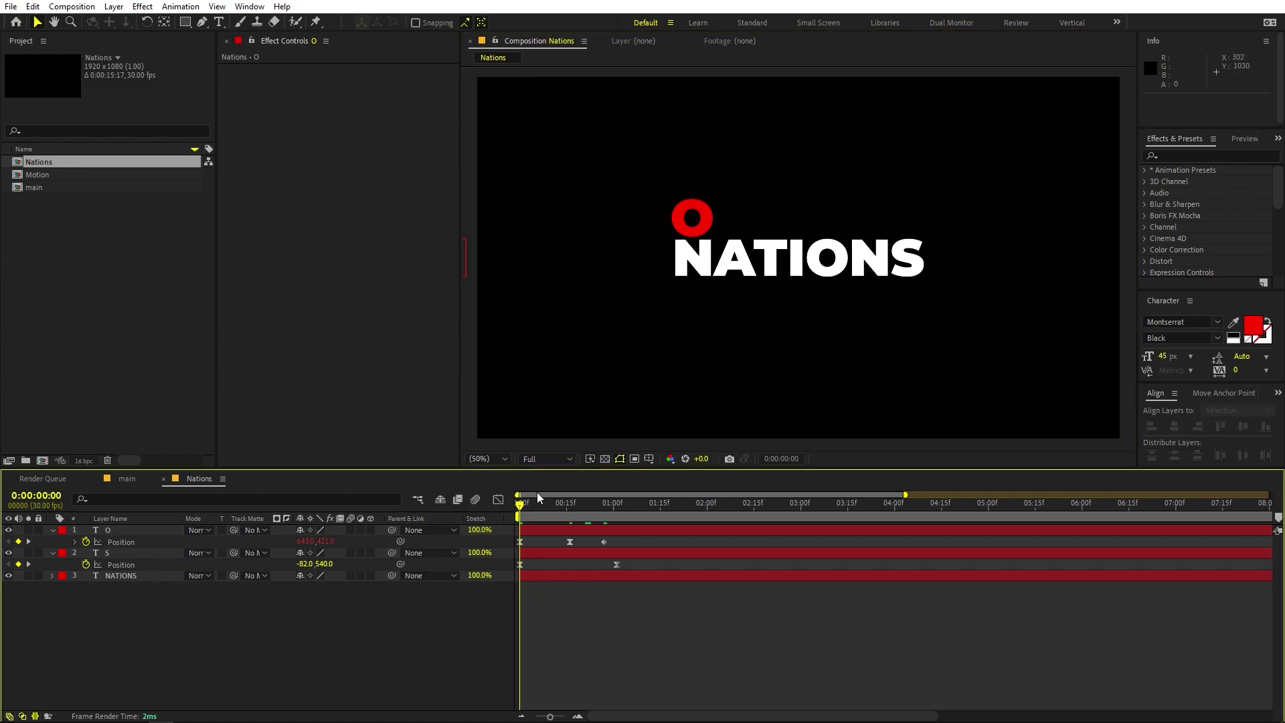
key("space")
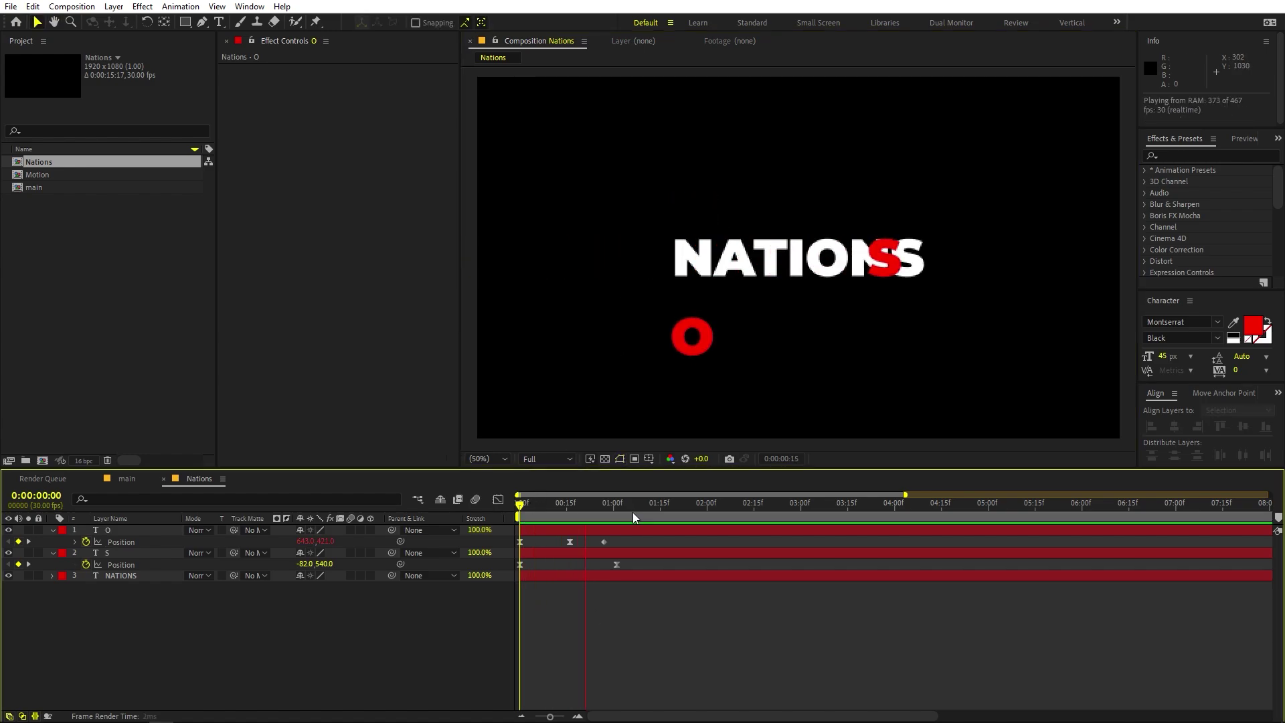
- Change the red O layer's text to N and nudge all its position keyframes to align with the first N of NATIONS
left_click_drag(519, 508, 572, 515)
double_click(579, 531)
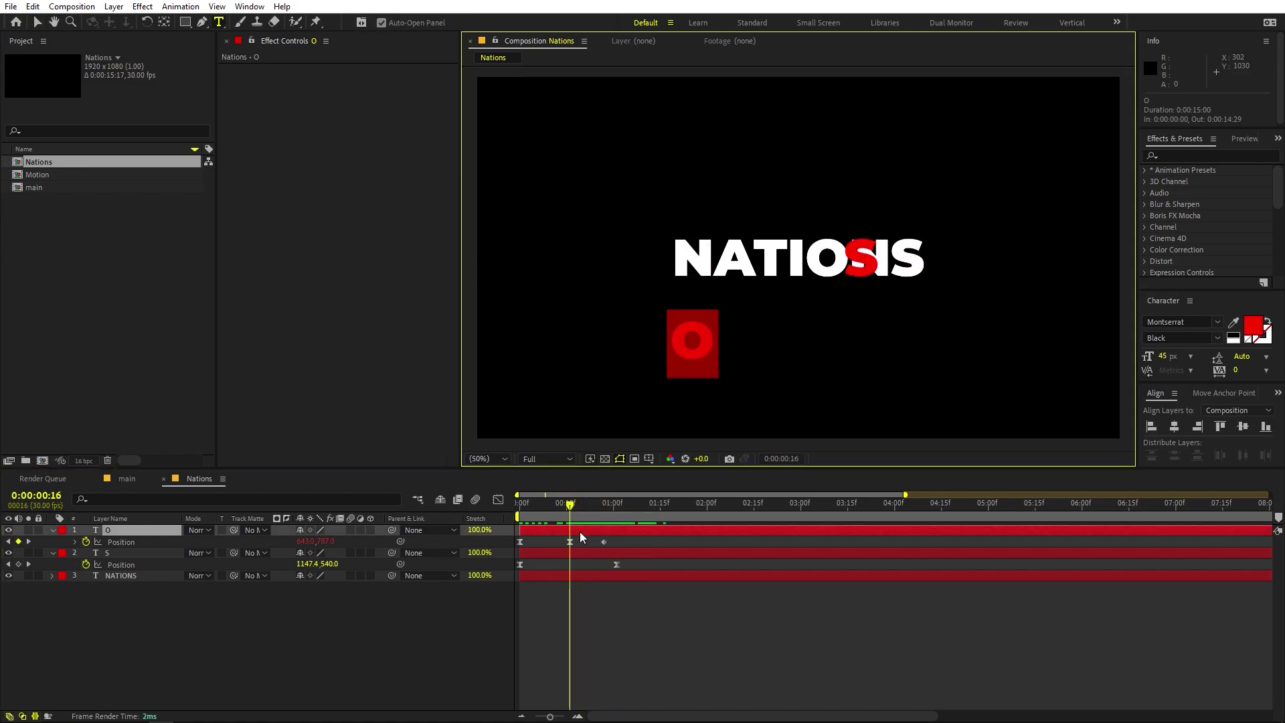
type("N")
left_click_drag(577, 511, 636, 513)
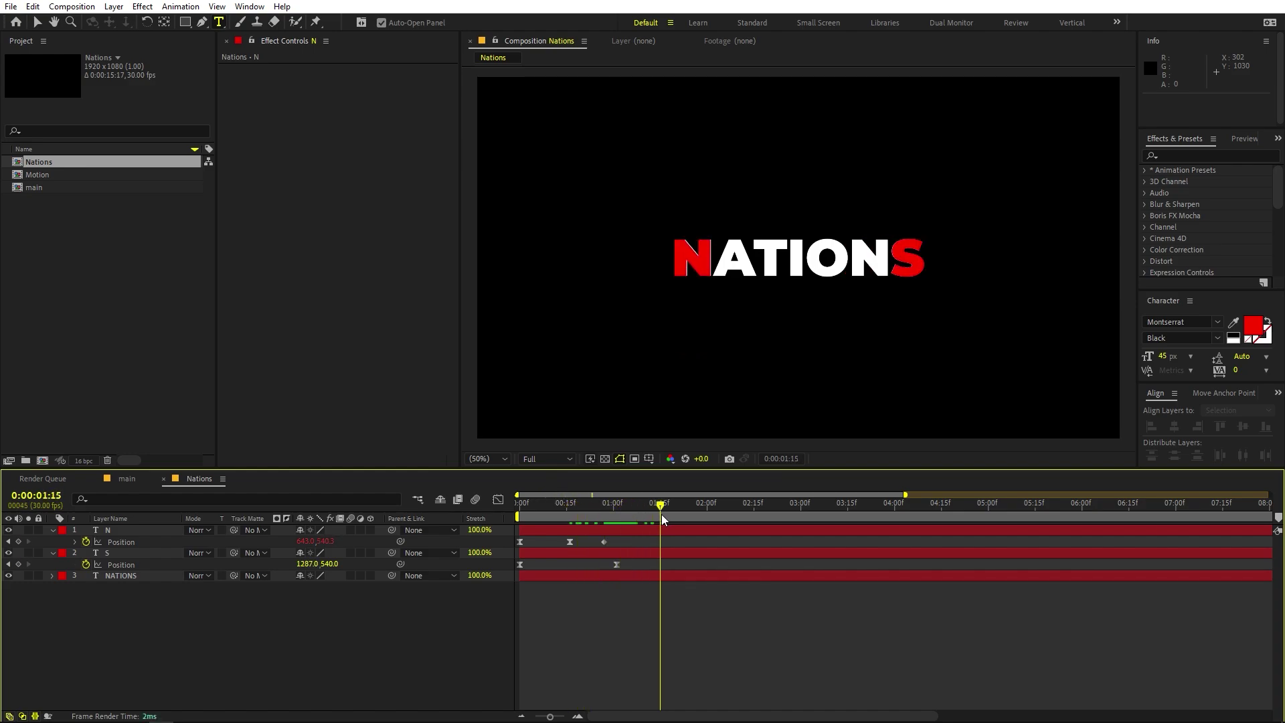
left_click(605, 513)
key("Right")
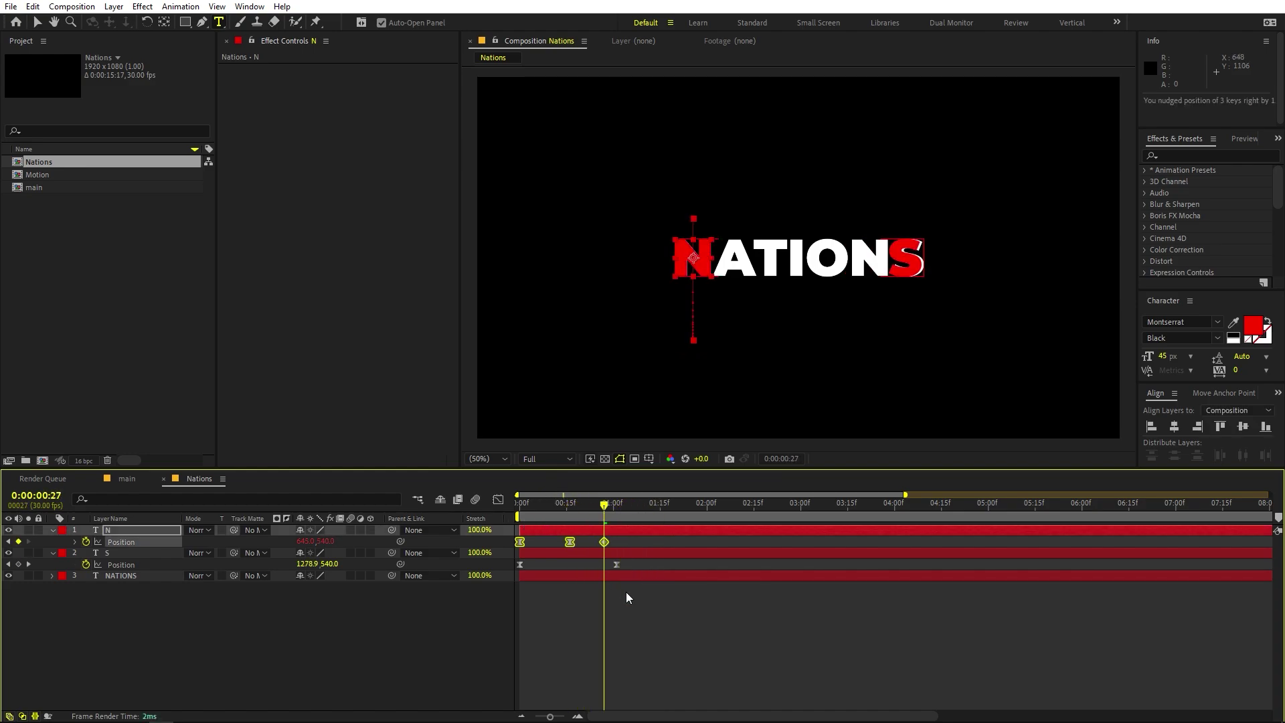
- Duplicate the red N layer and change the text of the original to A
left_click(584, 528)
key("ctrl+d")
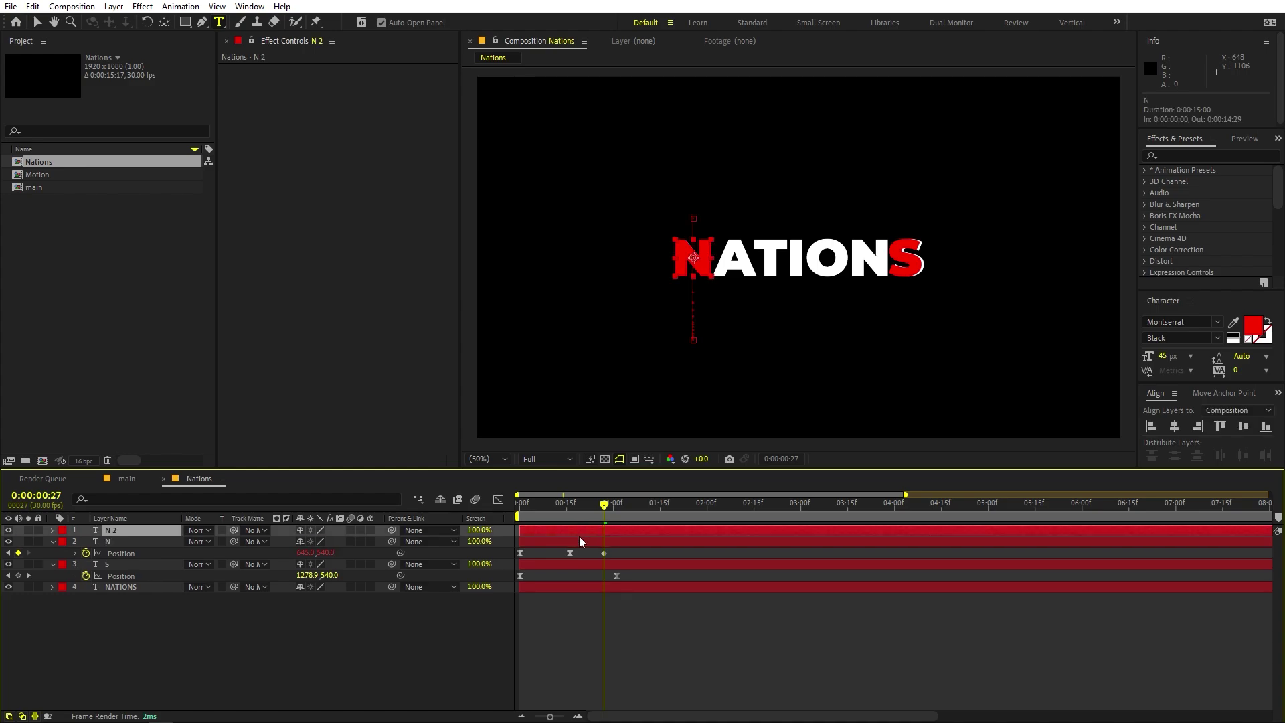
double_click(580, 539)
type("A")
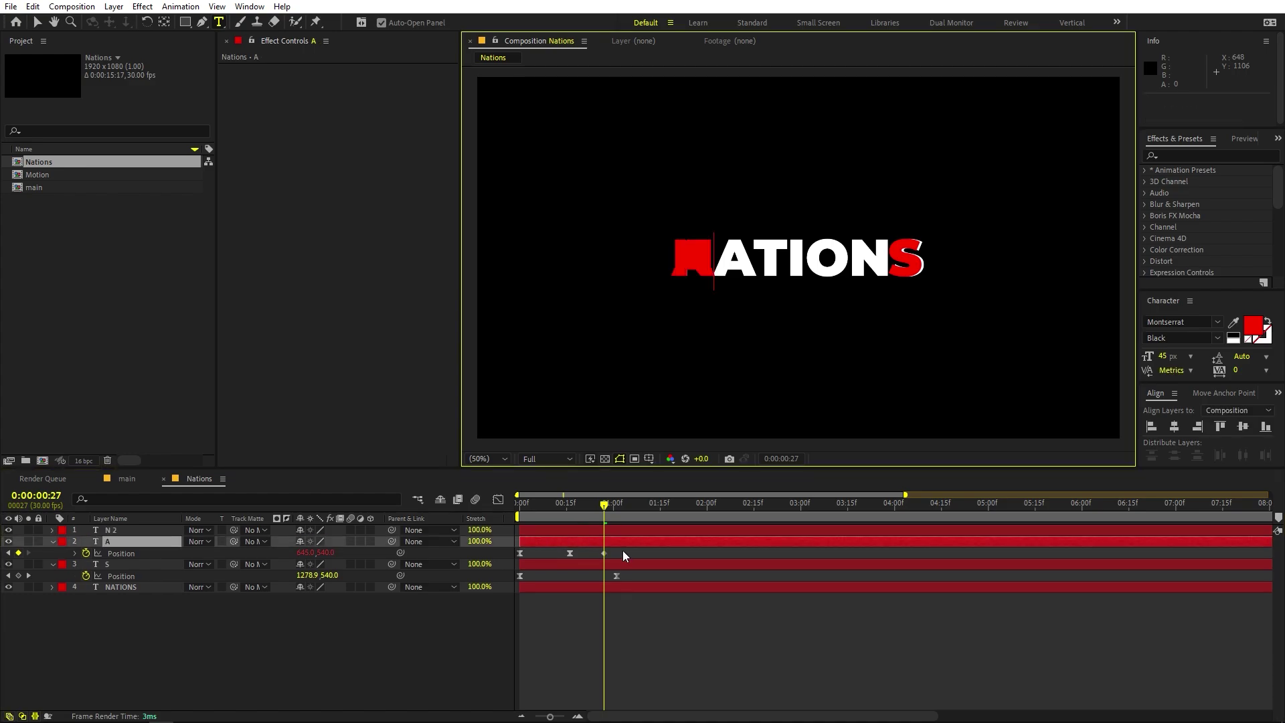
- Shift all of the red A's position keyframes right to X 769 so it covers the A of NATIONS
left_click(460, 552)
key("shift+Right")
key("shift+Right")
key("shift+Right")
key("shift+Right")
key("shift+Right")
key("shift+Right")
key("shift+Right")
key("shift+Right")
key("shift+Right")
key("shift+Right")
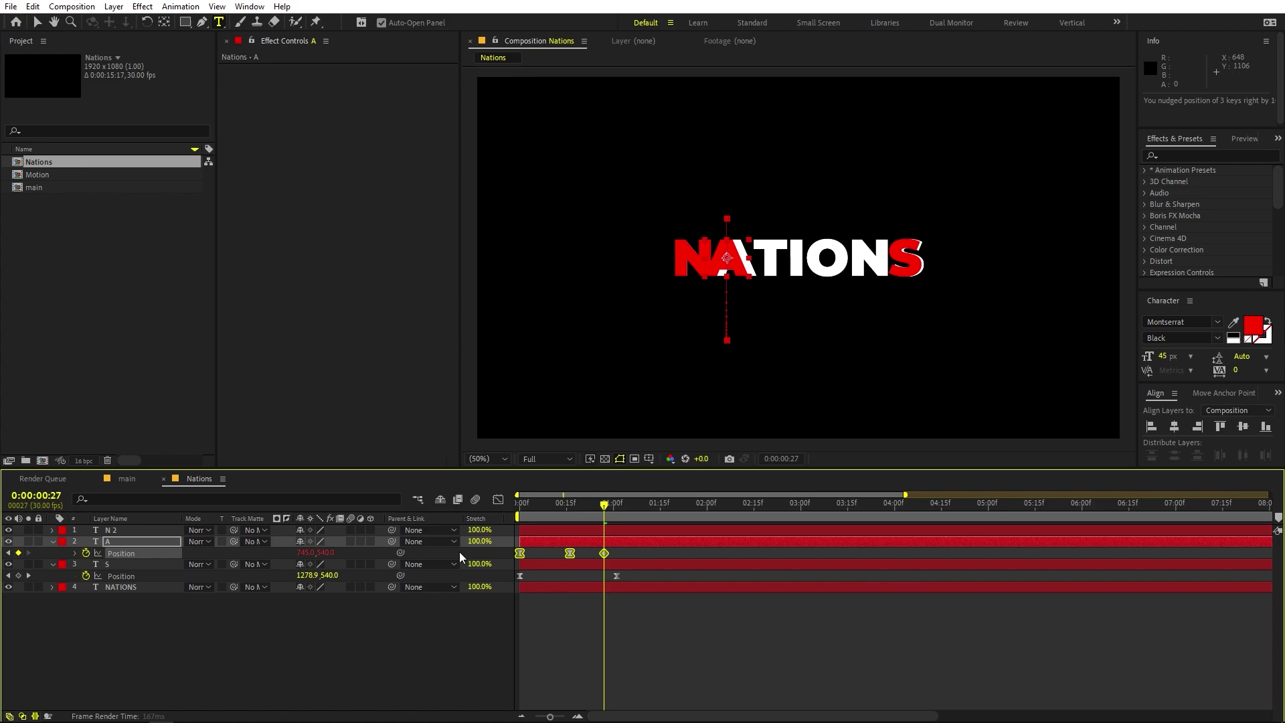
key("shift+Right")
key("shift+Right")
key("shift+Right")
key("shift+Right")
key("Left")
key("Left")
key("Left")
key("Left")
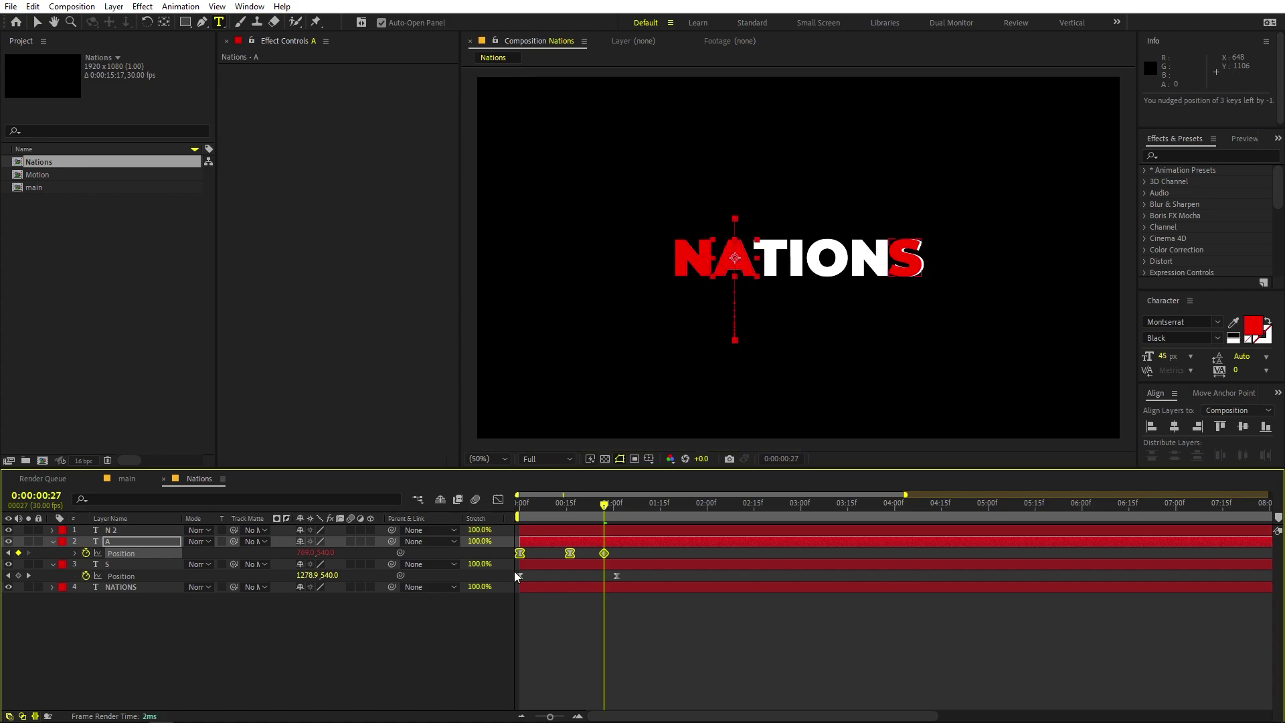
- Duplicate the red A letter layer as the base for the next letter
left_click(549, 549)
left_click(549, 541)
key("ctrl+d")
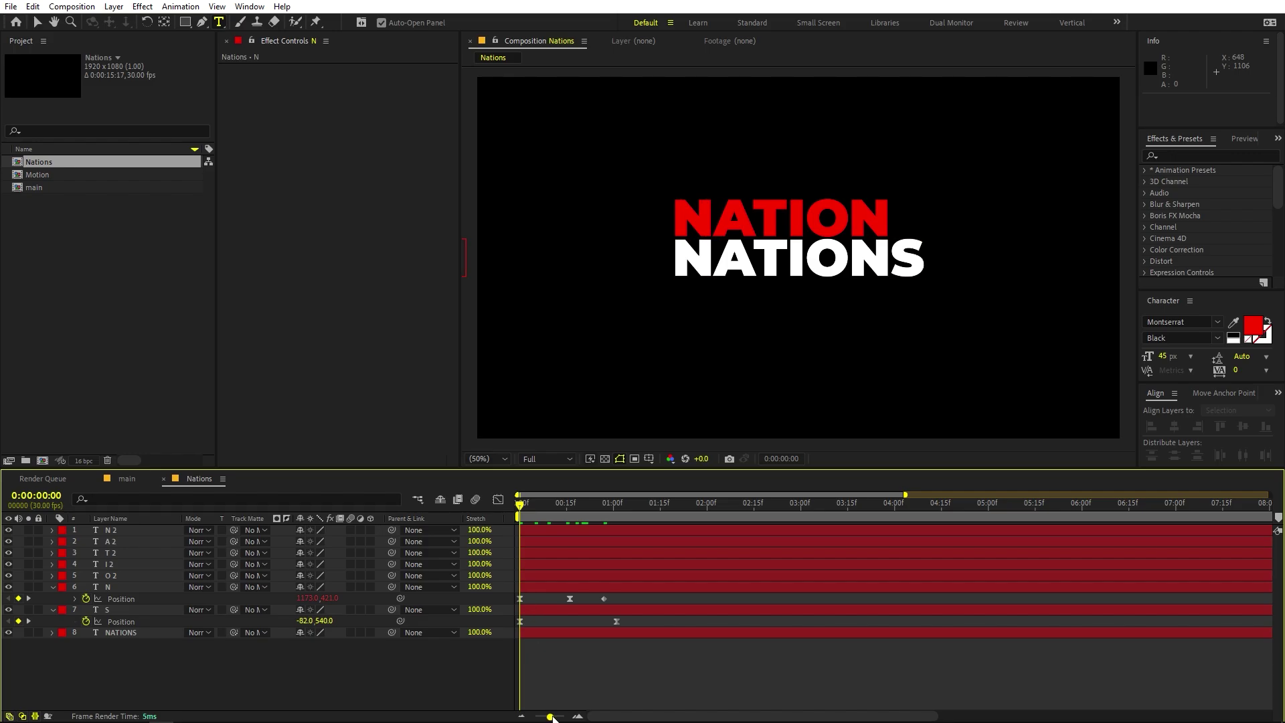
- Delay the six layers N 2 through N to start at frame 10, and start N 2 at frame 4
left_click_drag(553, 718, 567, 717)
left_click_drag(526, 506, 630, 519)
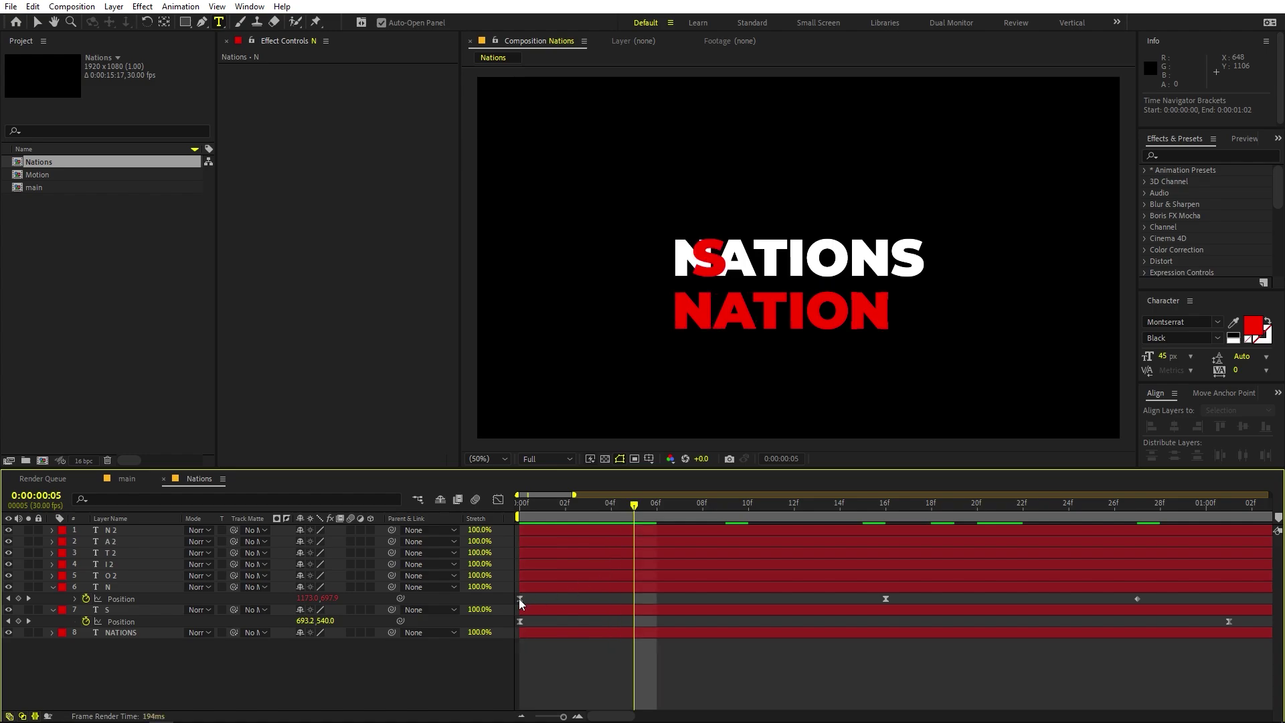
left_click(150, 588)
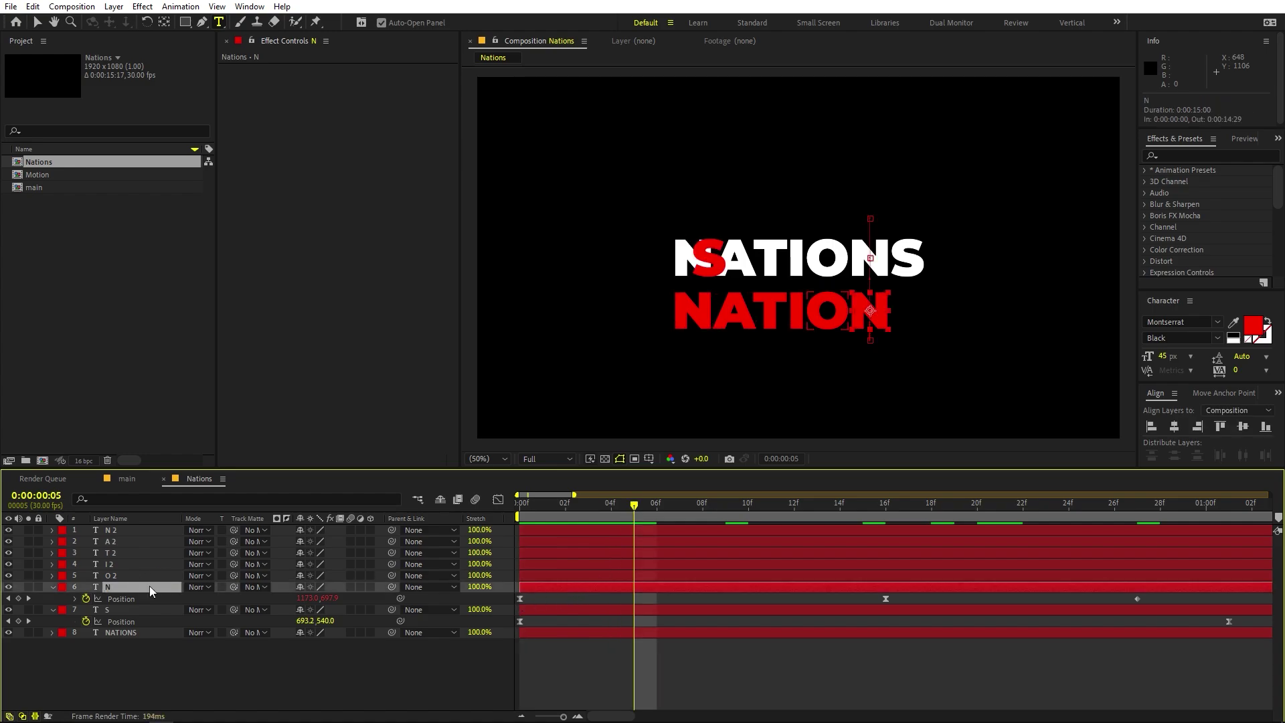
left_click(545, 527, "shift")
left_click_drag(545, 533, 657, 504)
left_click(716, 547)
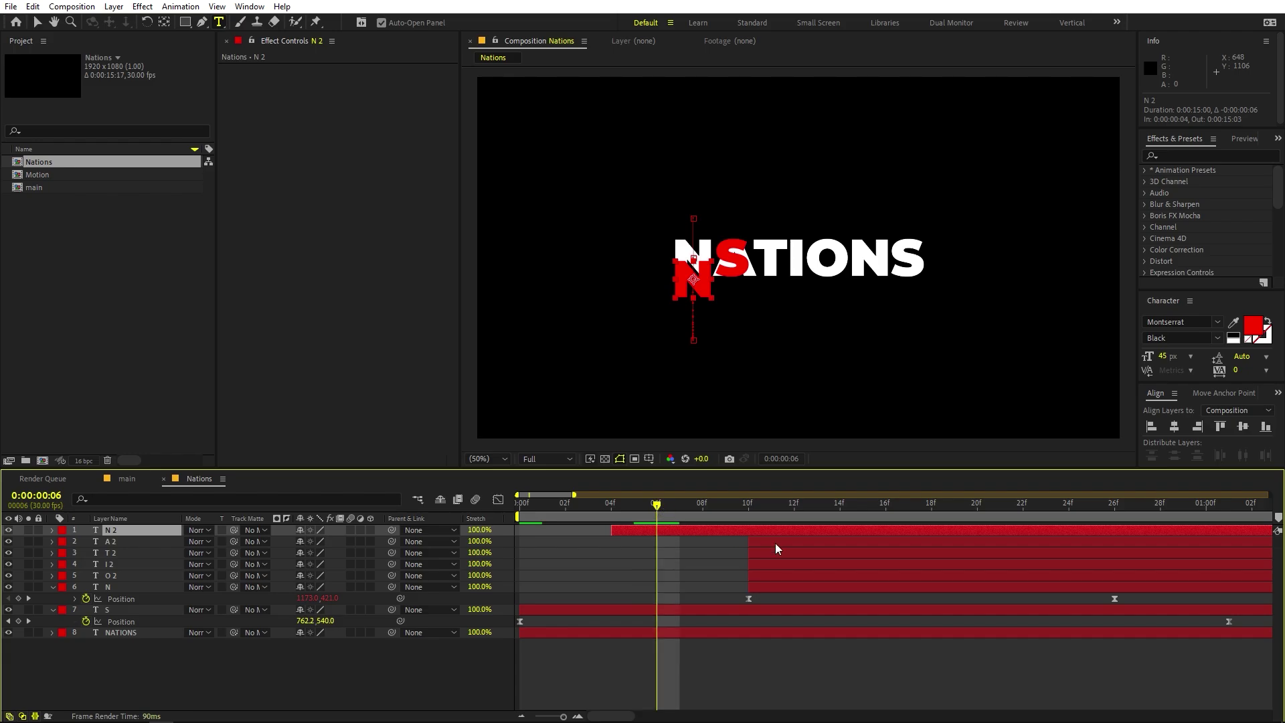
- Shift the A 2 layer to start at frame 6 and the T 2 layer at frame 8
left_click(673, 505)
left_click_drag(765, 543, 727, 512)
left_click_drag(758, 553, 727, 555)
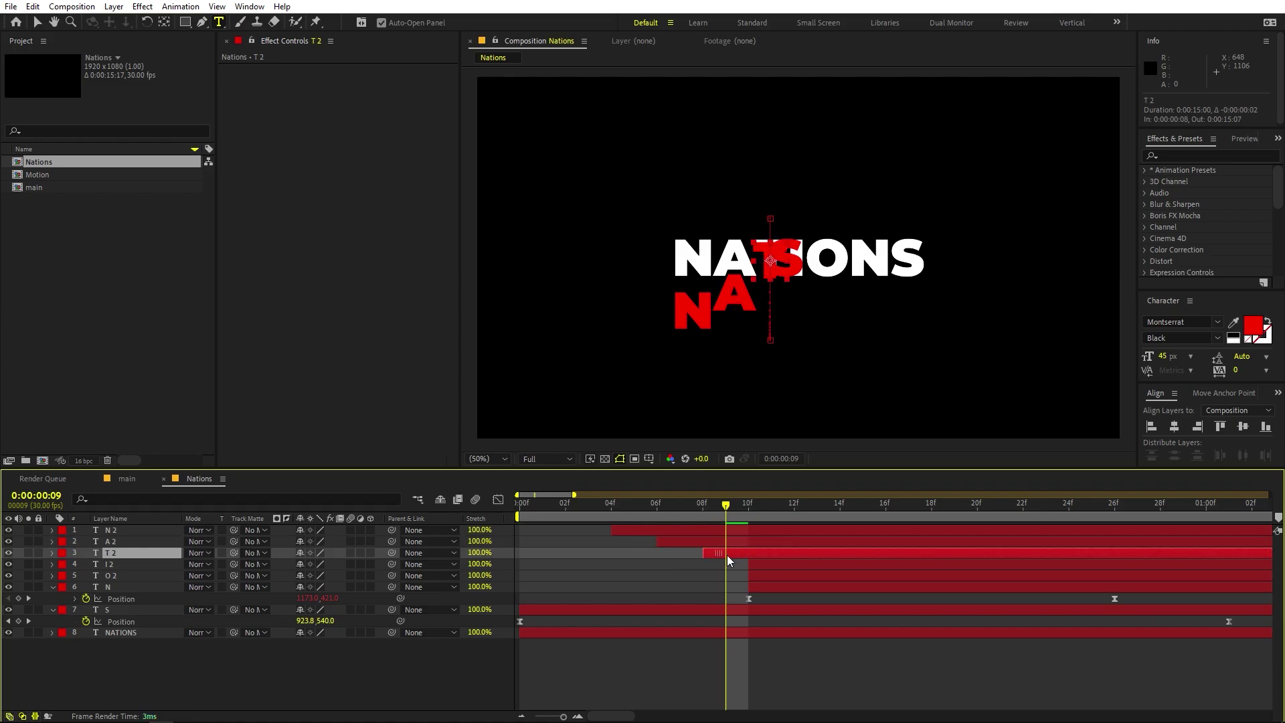
- Stagger the I 2, O 2 and N layers to start at frames 11, 13 and 18, and preview the animation
left_click_drag(736, 503, 765, 504)
left_click(763, 566)
left_click(770, 585, "shift")
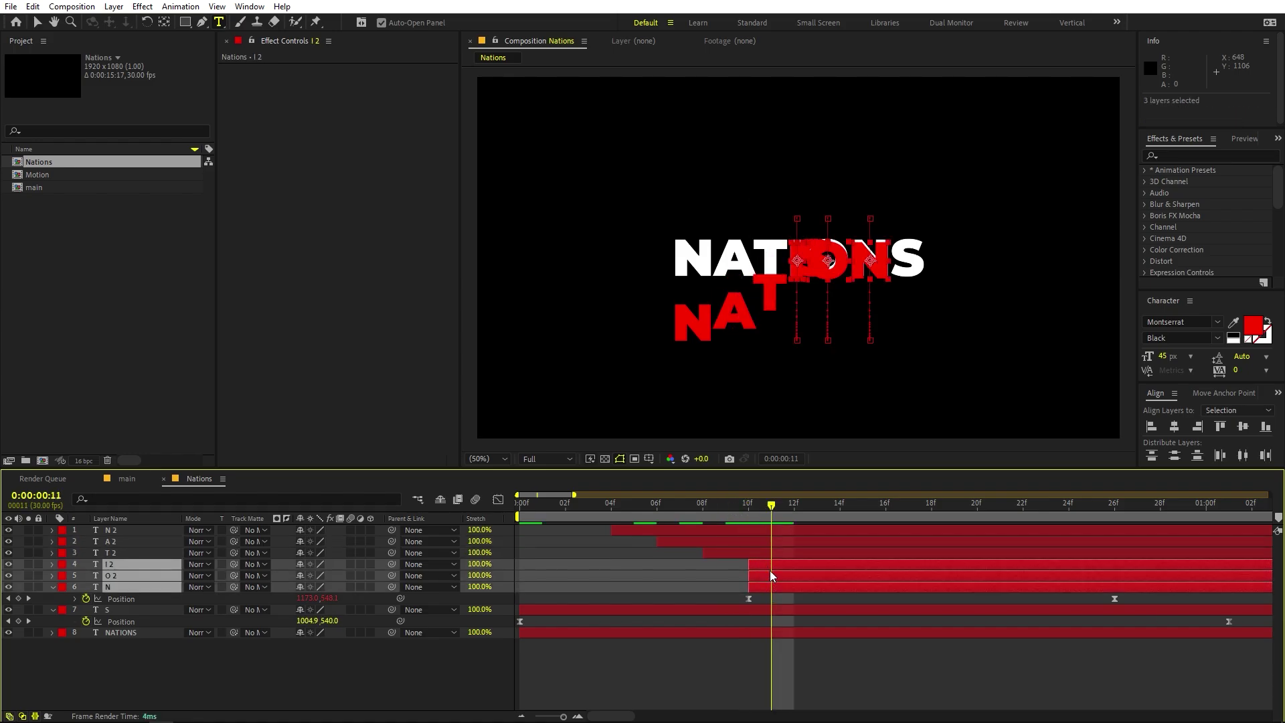
mouse_move(769, 586)
left_mouse_down()
mouse_move(999, 569)
mouse_move(784, 565)
left_mouse_up()
key("Page_Down")
key("Page_Down")
key("Page_Down")
left_click_drag(990, 575, 828, 574)
left_click_drag(989, 587, 943, 588)
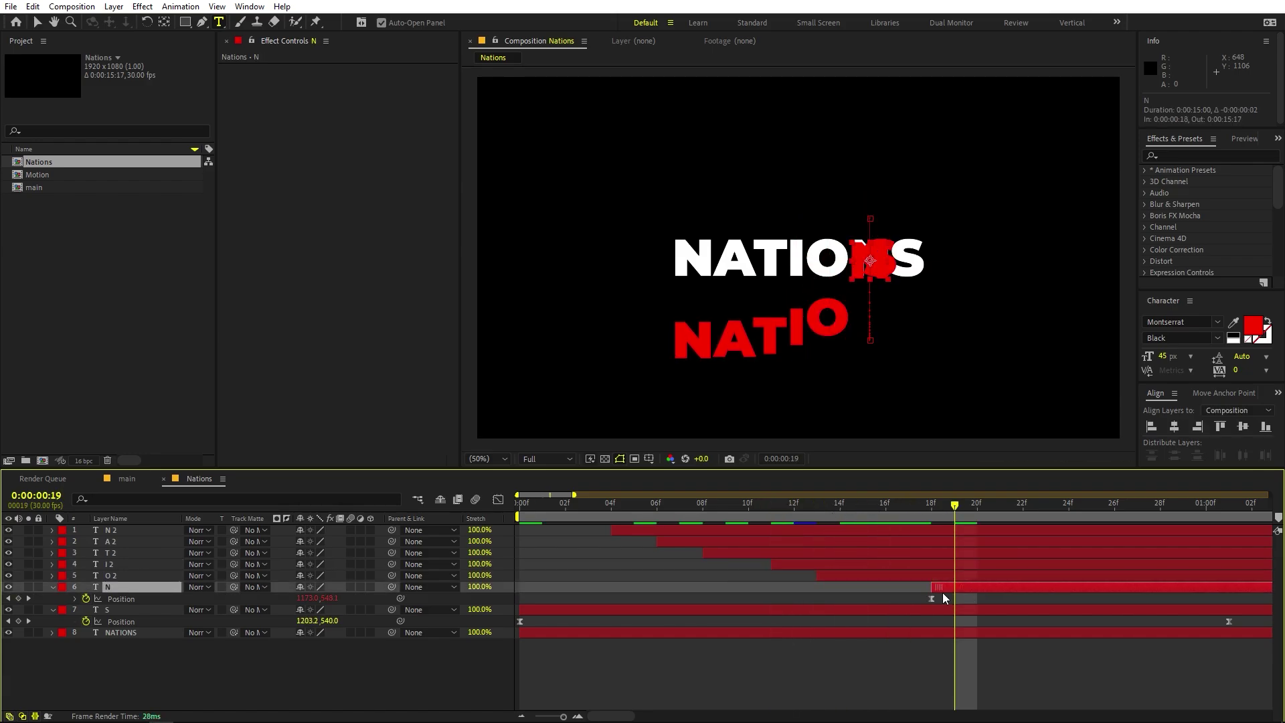
key("space")
key("space")
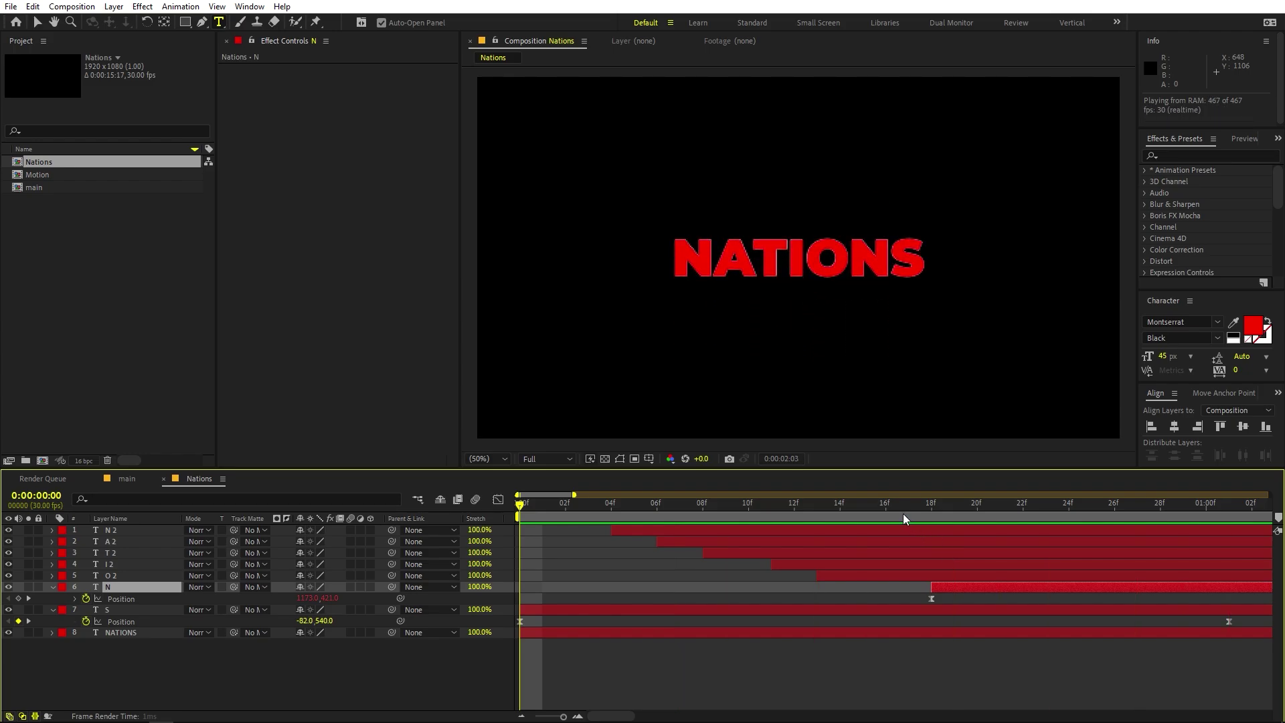
key("space")
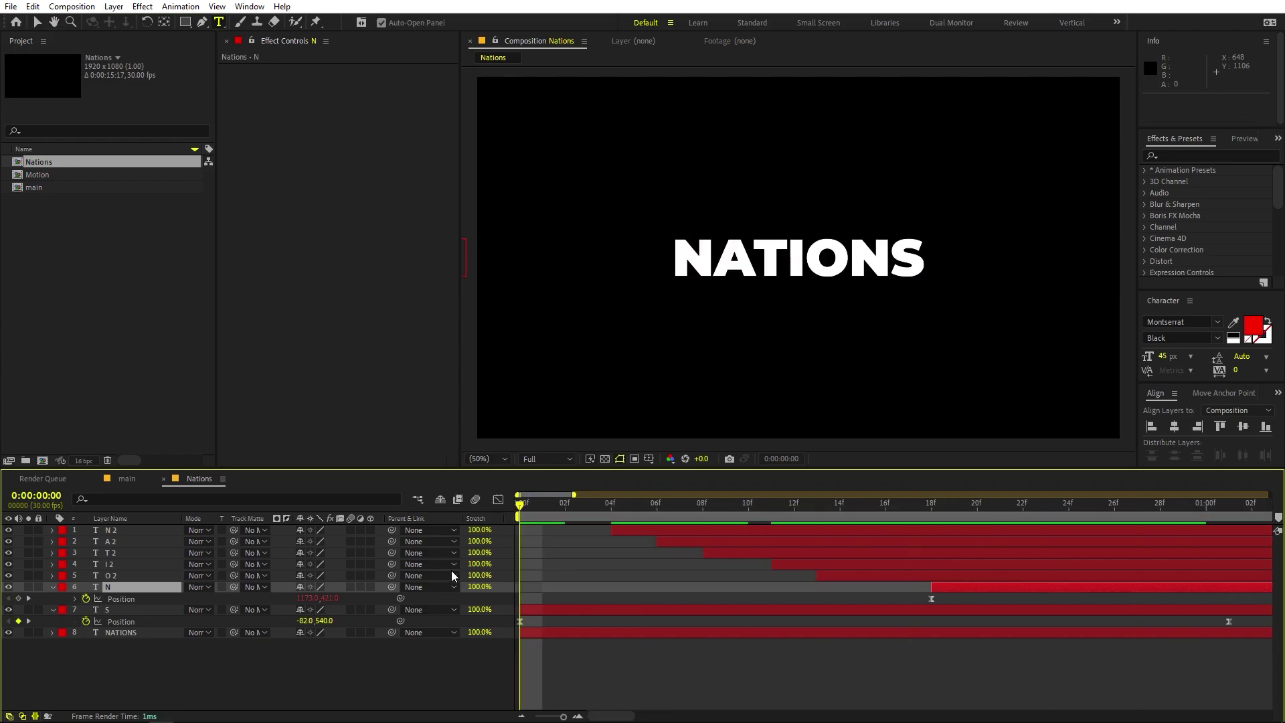
- Draw a white rectangle shape about 2330 by 690 px above the NATIONS text, extending beyond the canvas sides
left_click(732, 683)
left_click(186, 25)
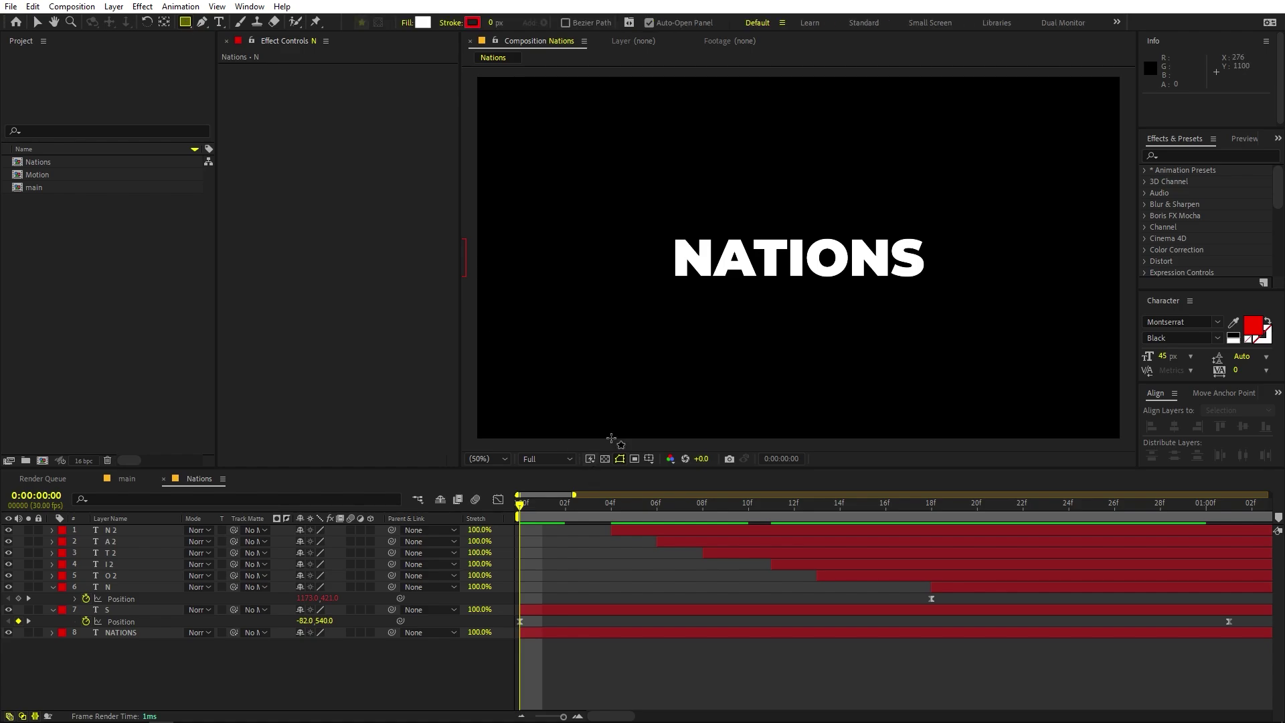
key("comma")
left_click_drag(611, 128, 1001, 243)
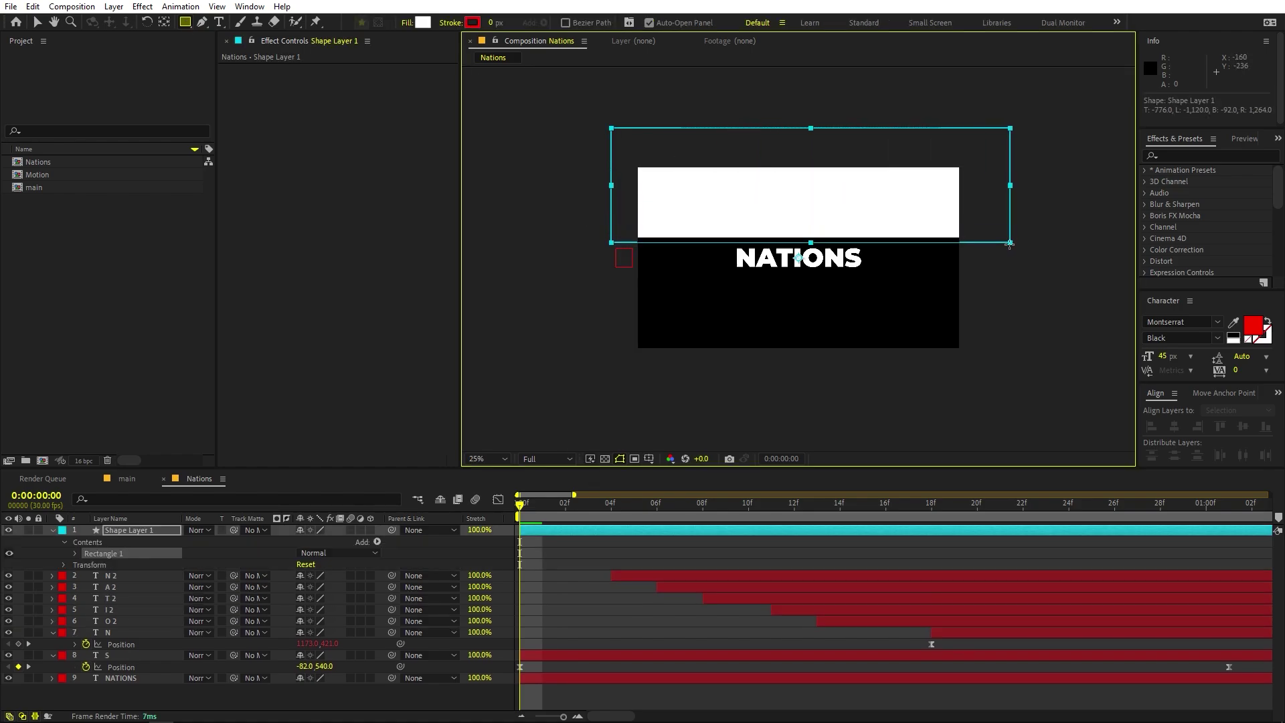
- Nudge the rectangle shape down until its lower edge sits just above the tops of the NATIONS letters
key("period")
key("period")
key("period")
key("period")
key("period")
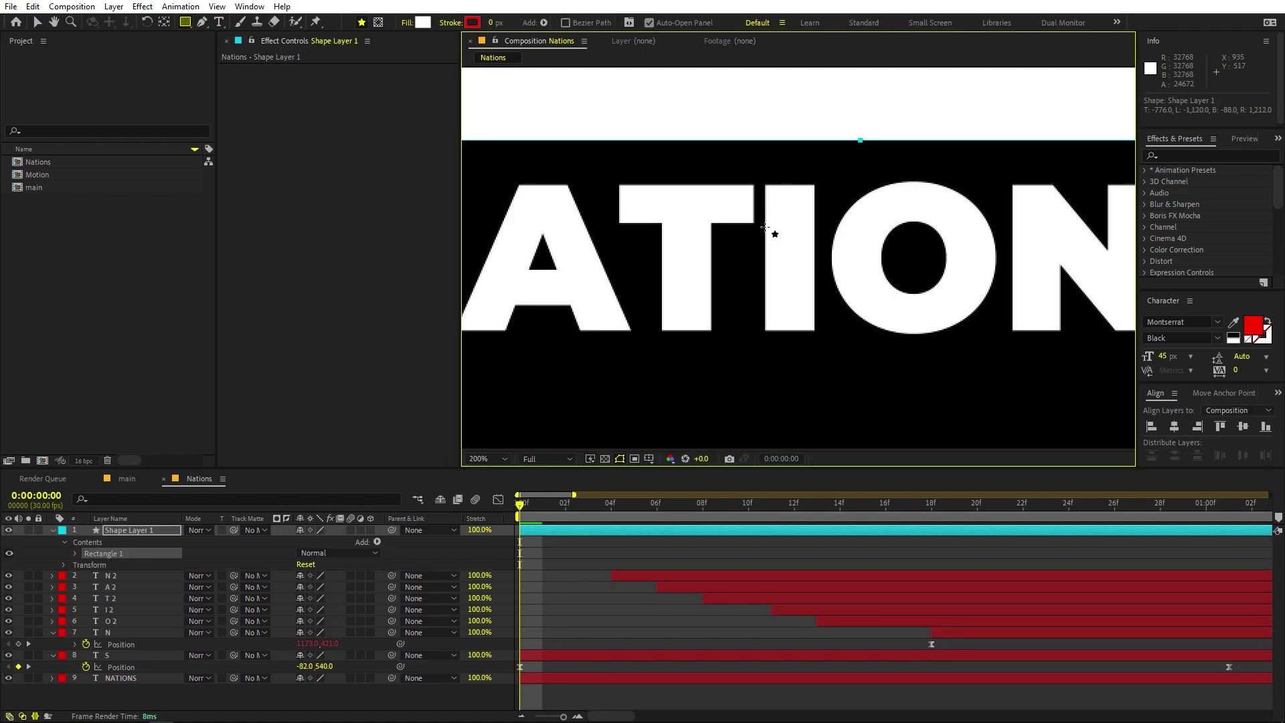
key("comma")
key("v")
key("Down")
key("Down")
key("Down")
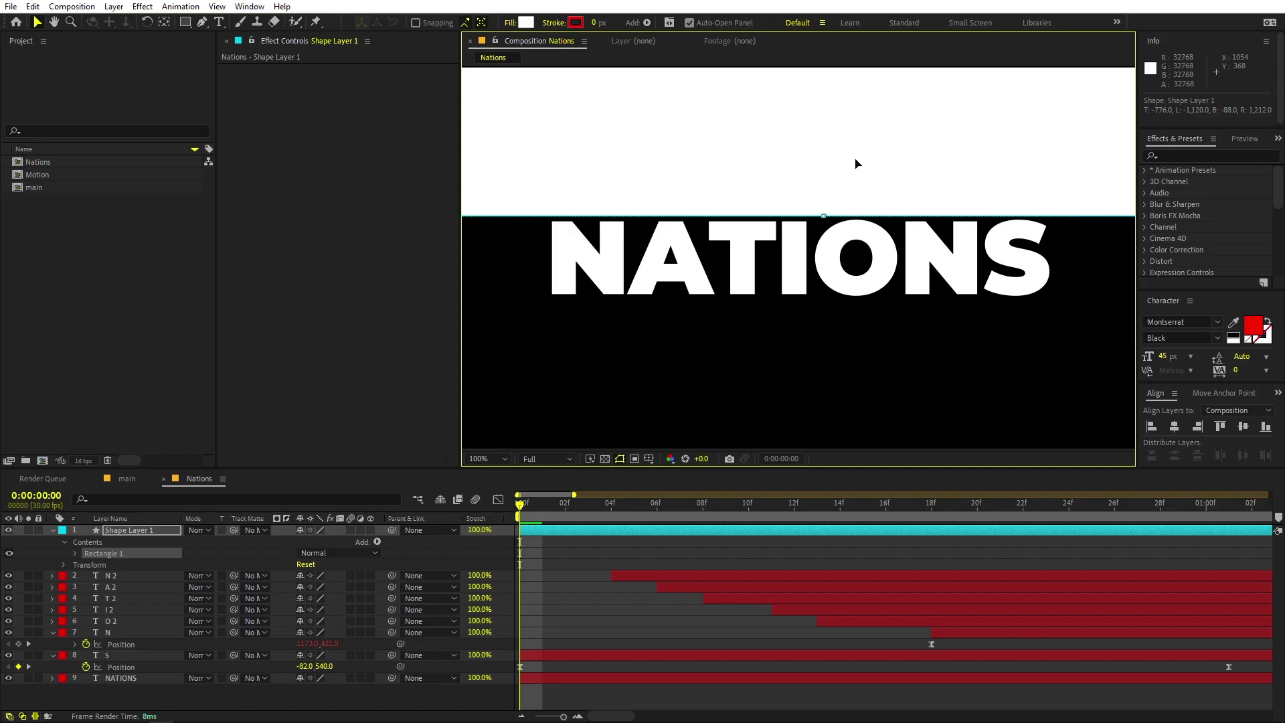
- Assign the rectangle shape layer as an inverted track matte for the six layers from N 2 to N, and collapse the shape layer
left_click(145, 577)
left_click(121, 633, "shift")
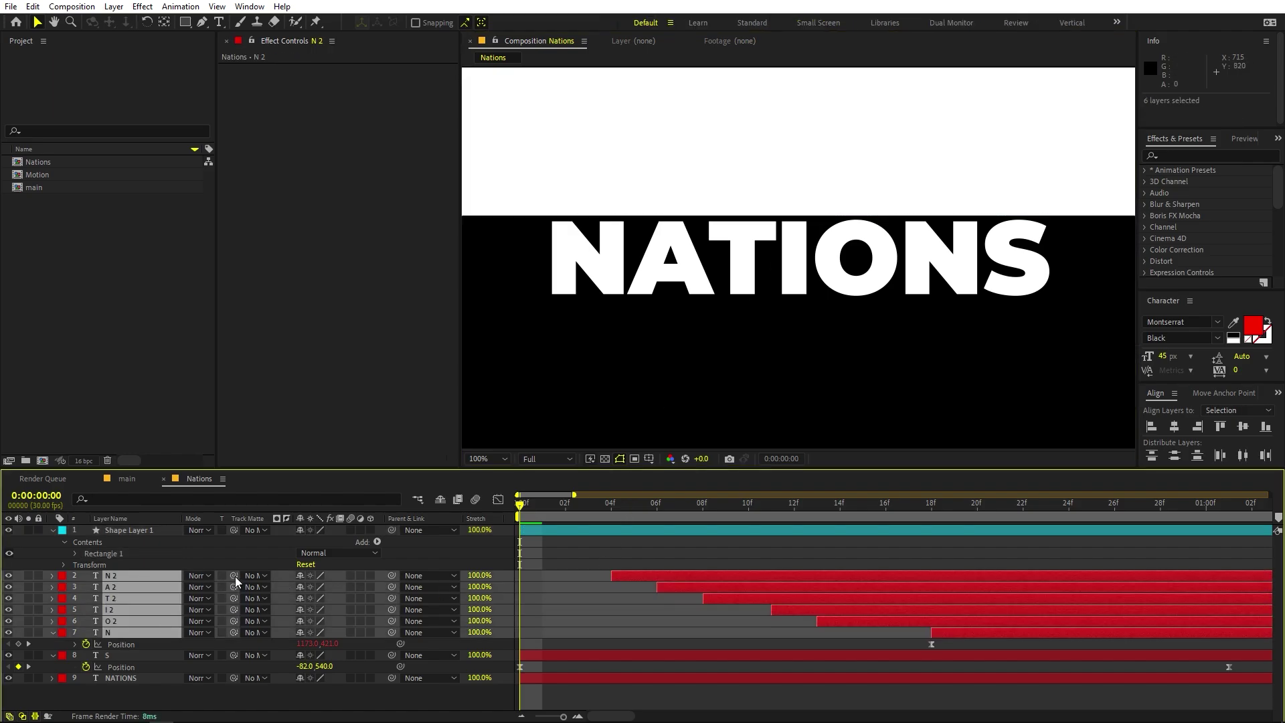
left_click_drag(234, 575, 141, 529)
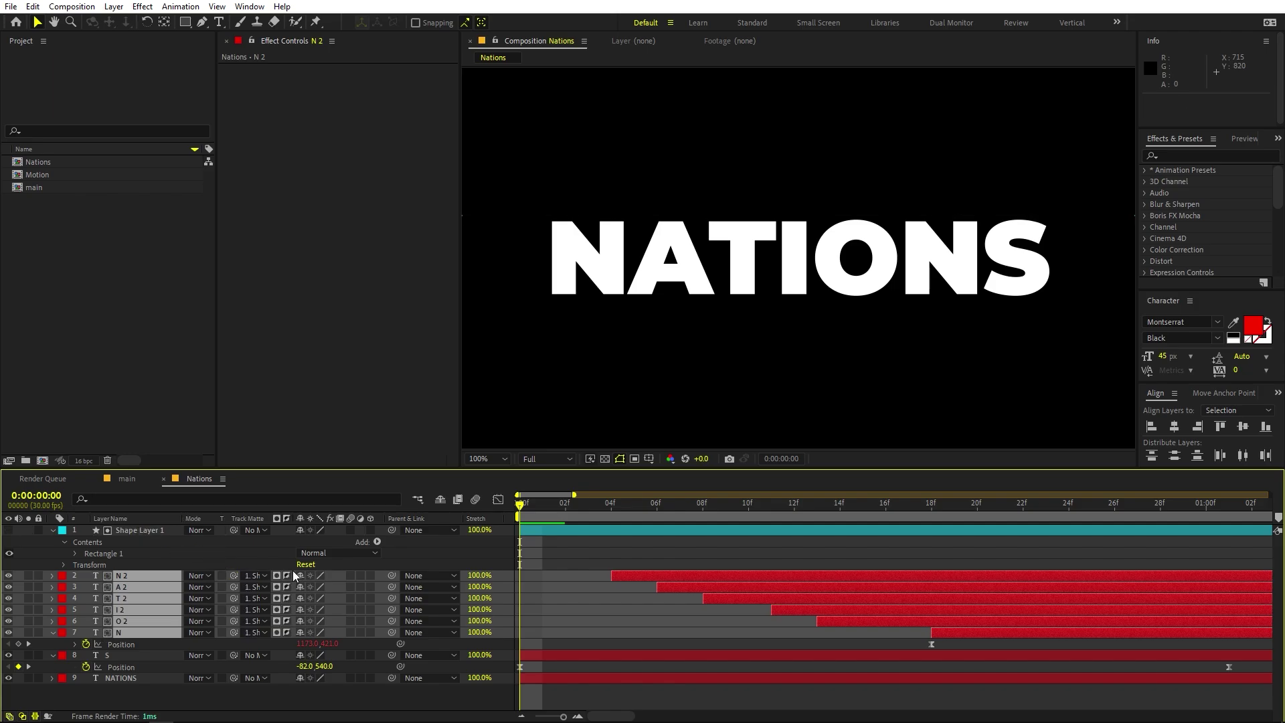
left_click(52, 530)
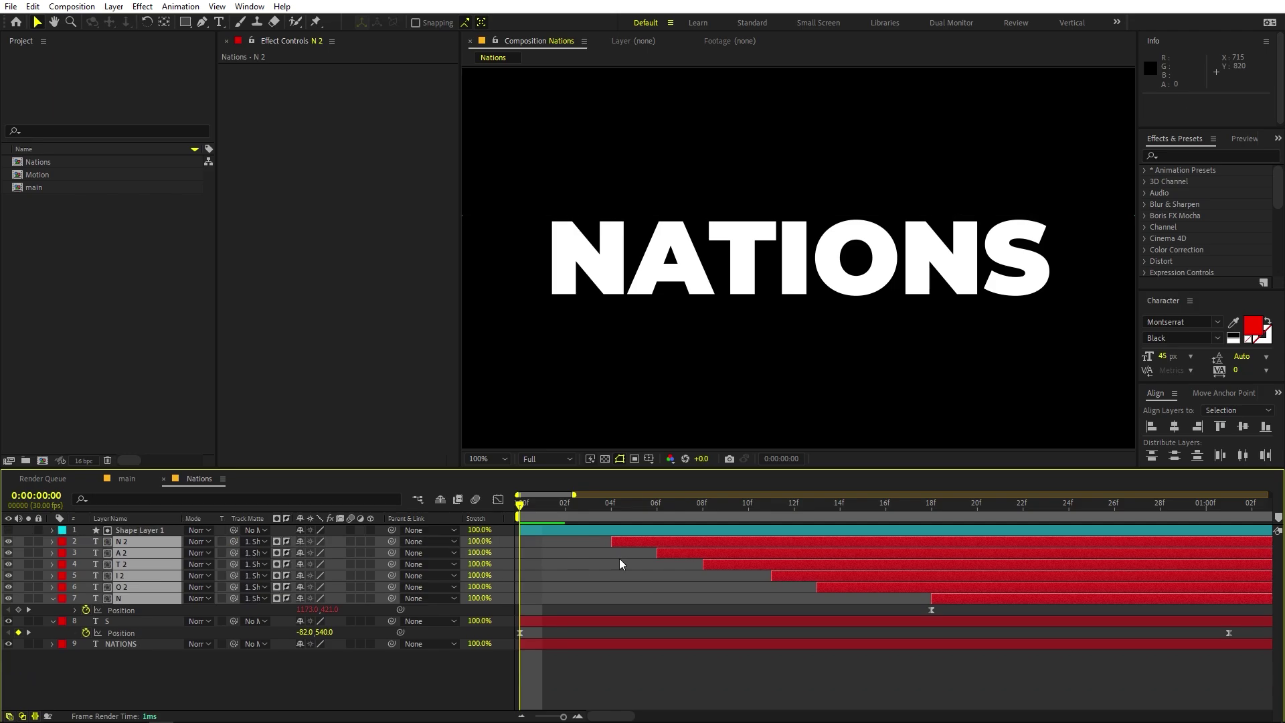
- Scrub to frame 20 and play the NATIONS animation from the start to check the matted letters
left_click(532, 546)
left_click_drag(532, 512, 986, 513)
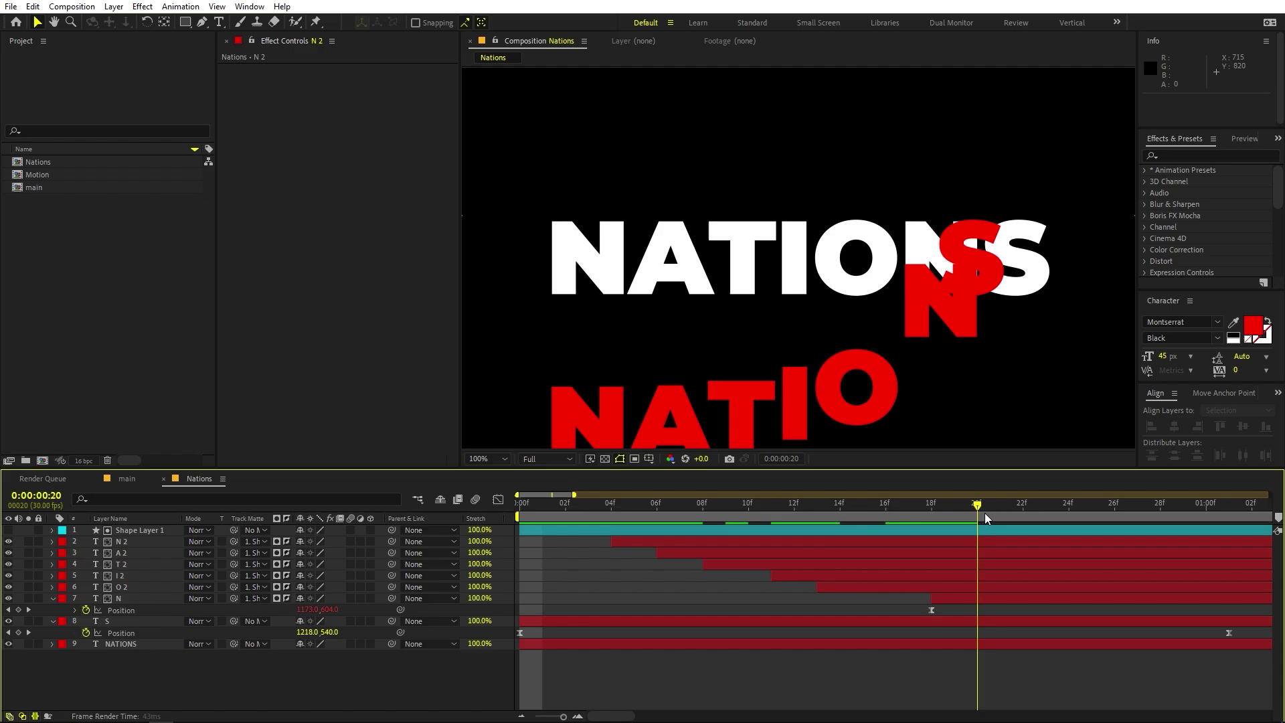
scroll(919, 320, "down", 4)
key("Home")
key("space")
key("alt+slash")
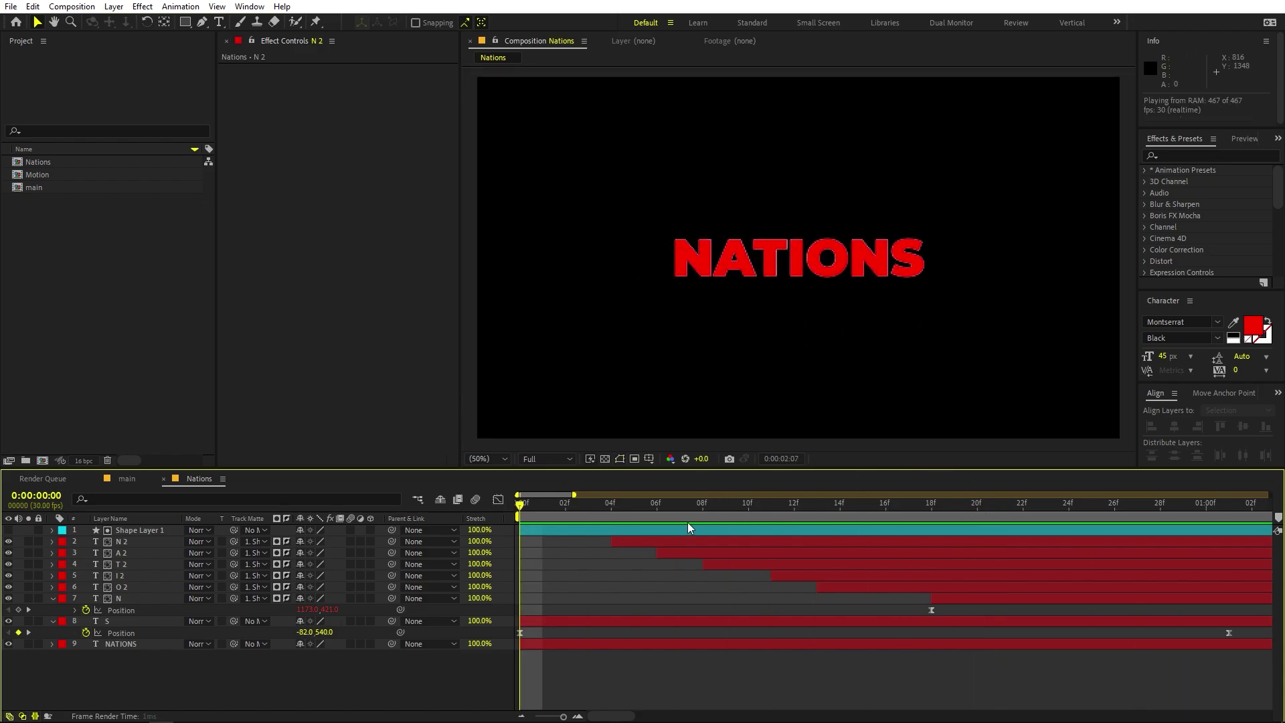
key("space")
- Hide the white NATIONS text layer and place the Nations composition beneath Motion in the main composition
left_click(121, 643)
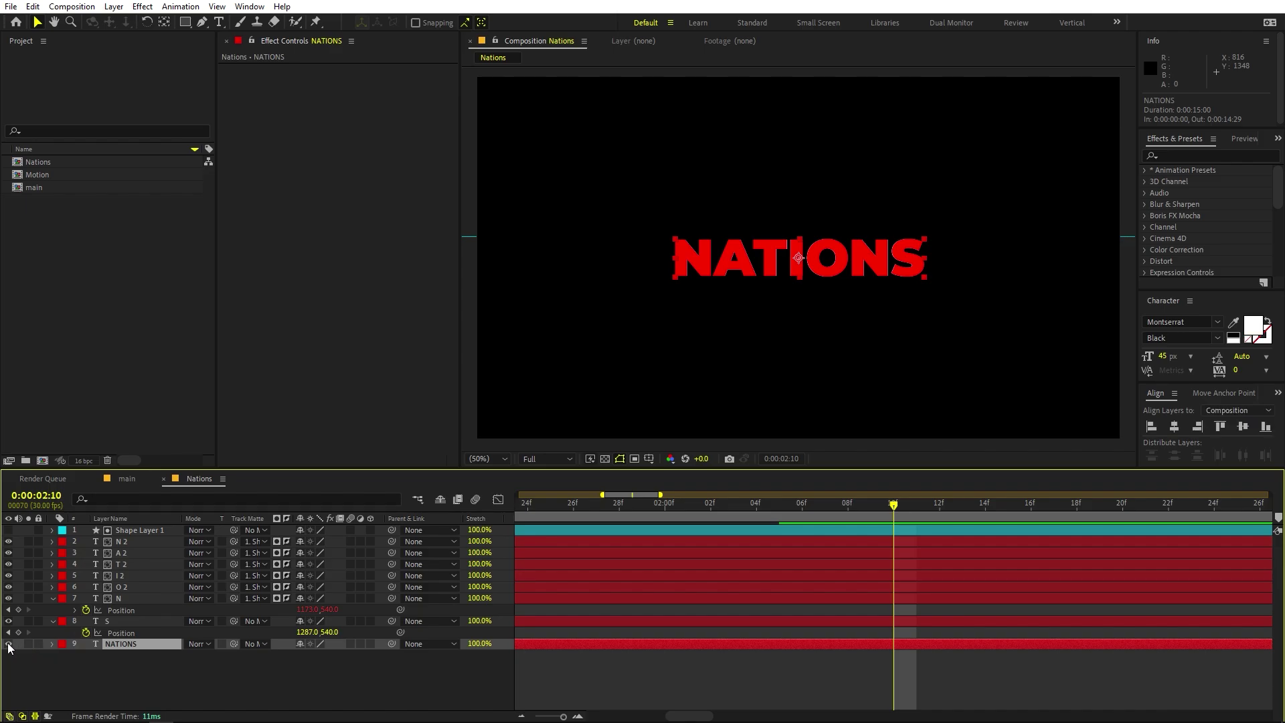
left_click(152, 393)
left_click(129, 478)
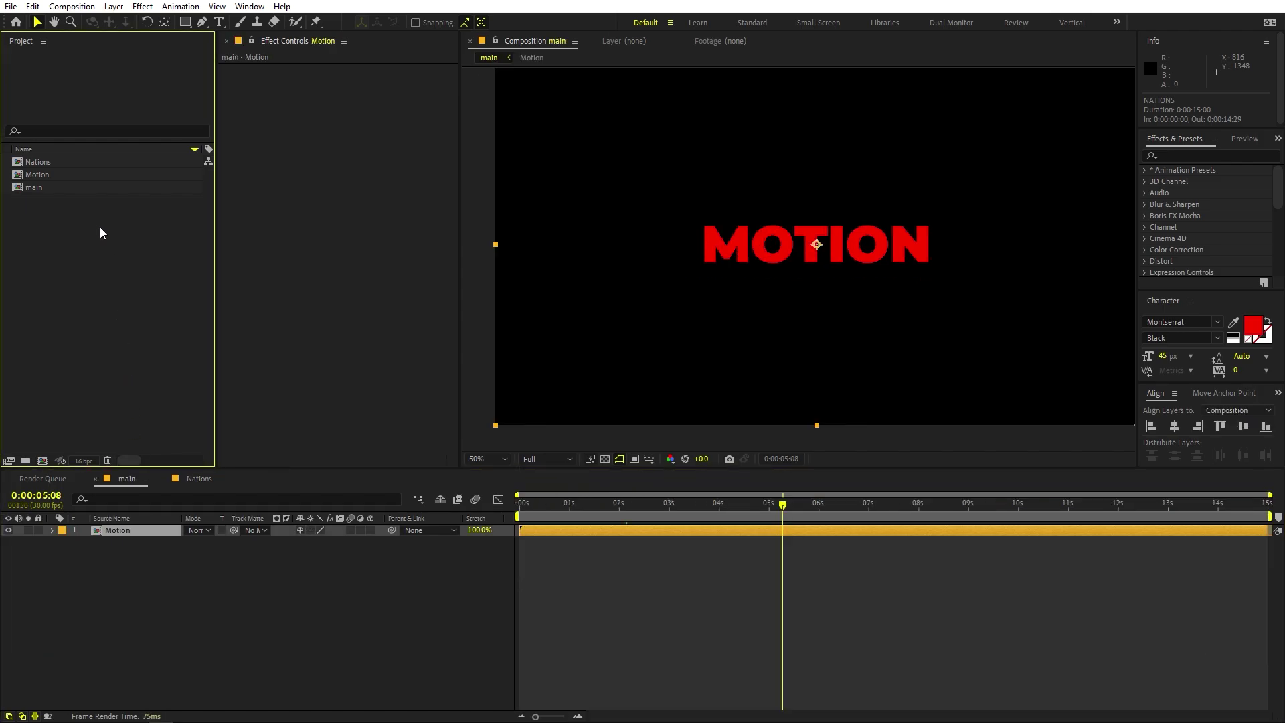
left_click_drag(46, 169, 120, 577)
- Move the Motion layer up 40 px and the Nations layer down 40 px to separate the two words
left_click(118, 530)
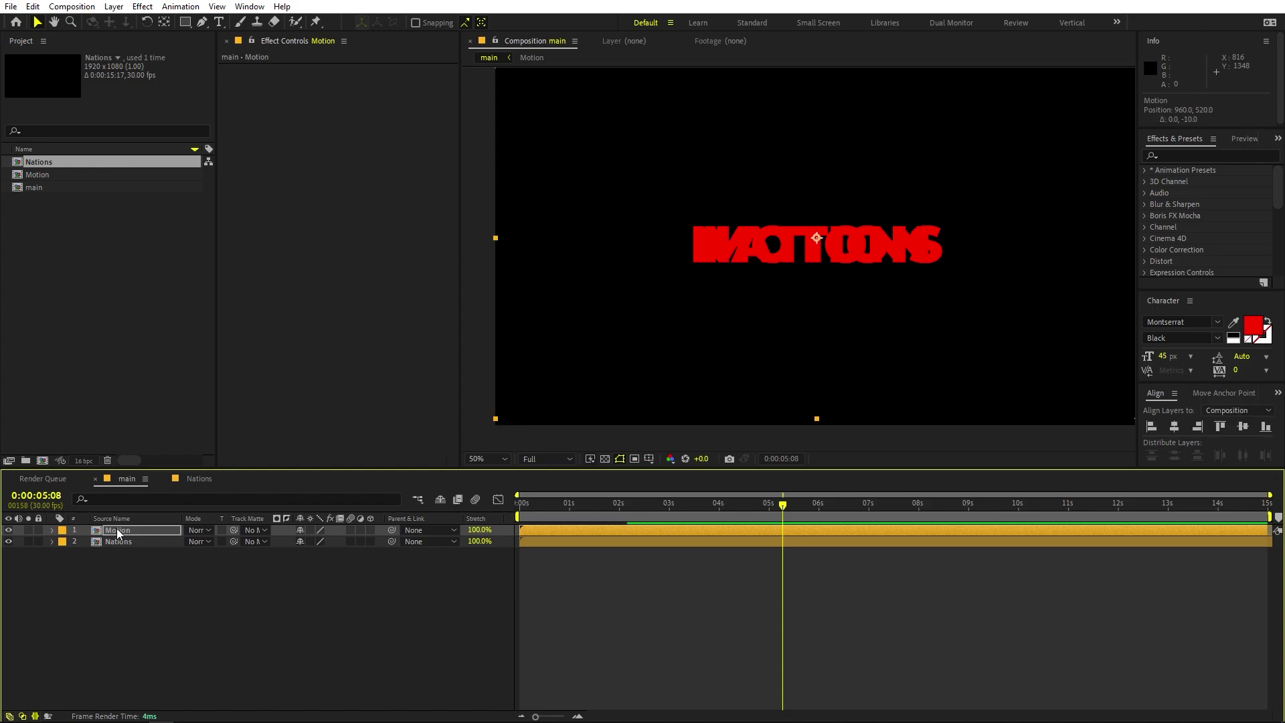
key("shift+Up")
key("shift+Up")
key("shift+Up")
key("shift+Up")
left_click(122, 542)
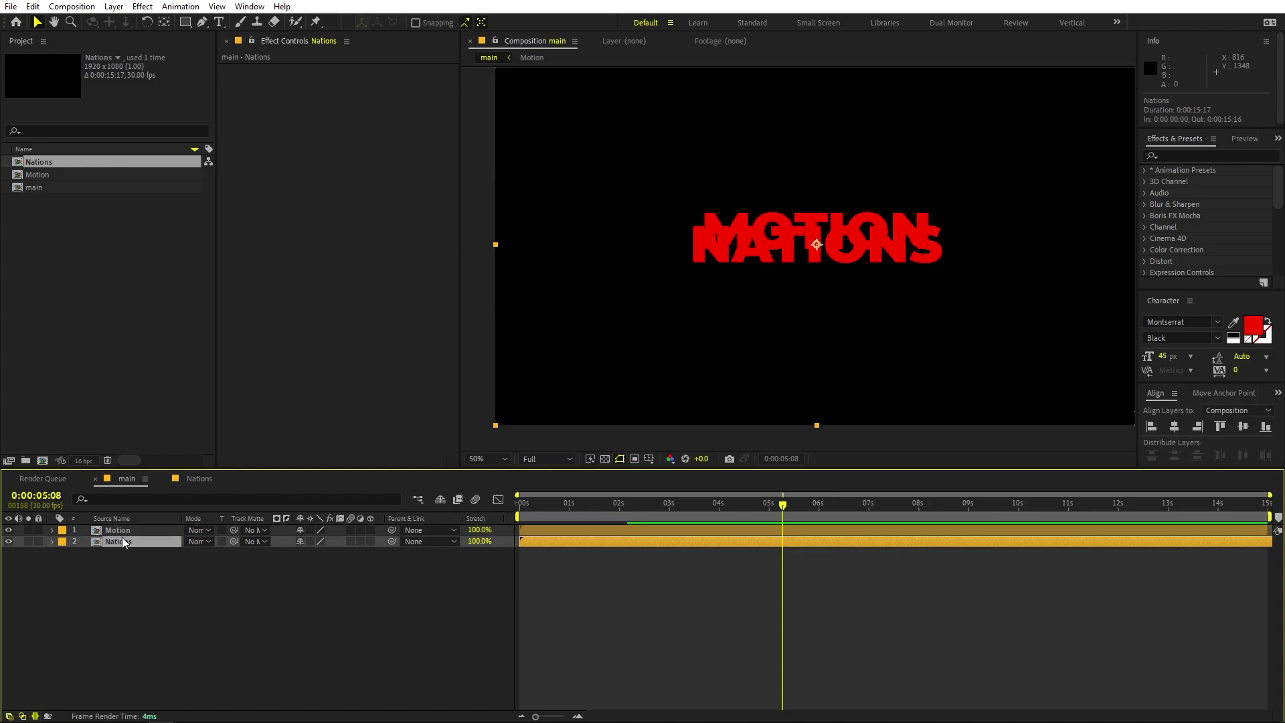
key("shift+Down")
key("shift+Down")
key("shift+Down")
key("shift+Down")
- Widen the gap by nudging Motion further up and moving Nations down to position 960, 604
left_click(129, 529)
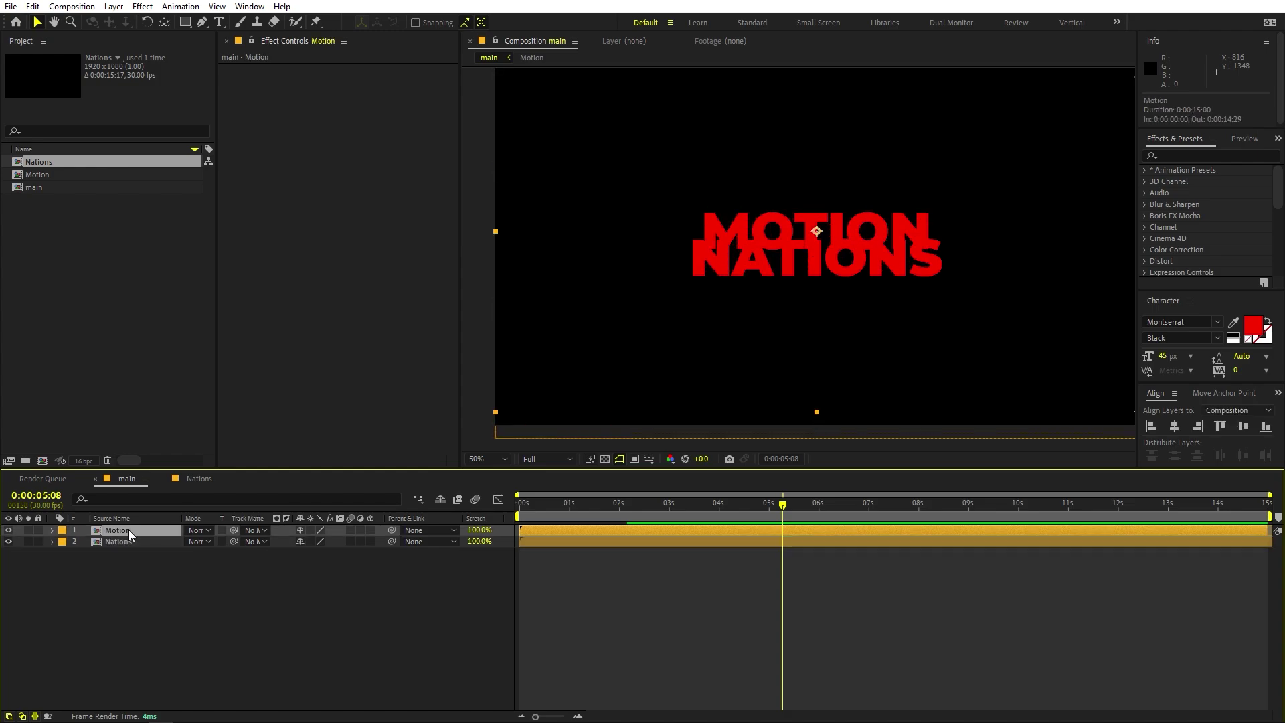
key("shift+Up")
key("shift+Up")
left_click(135, 540)
key("shift+Down")
key("shift+Down")
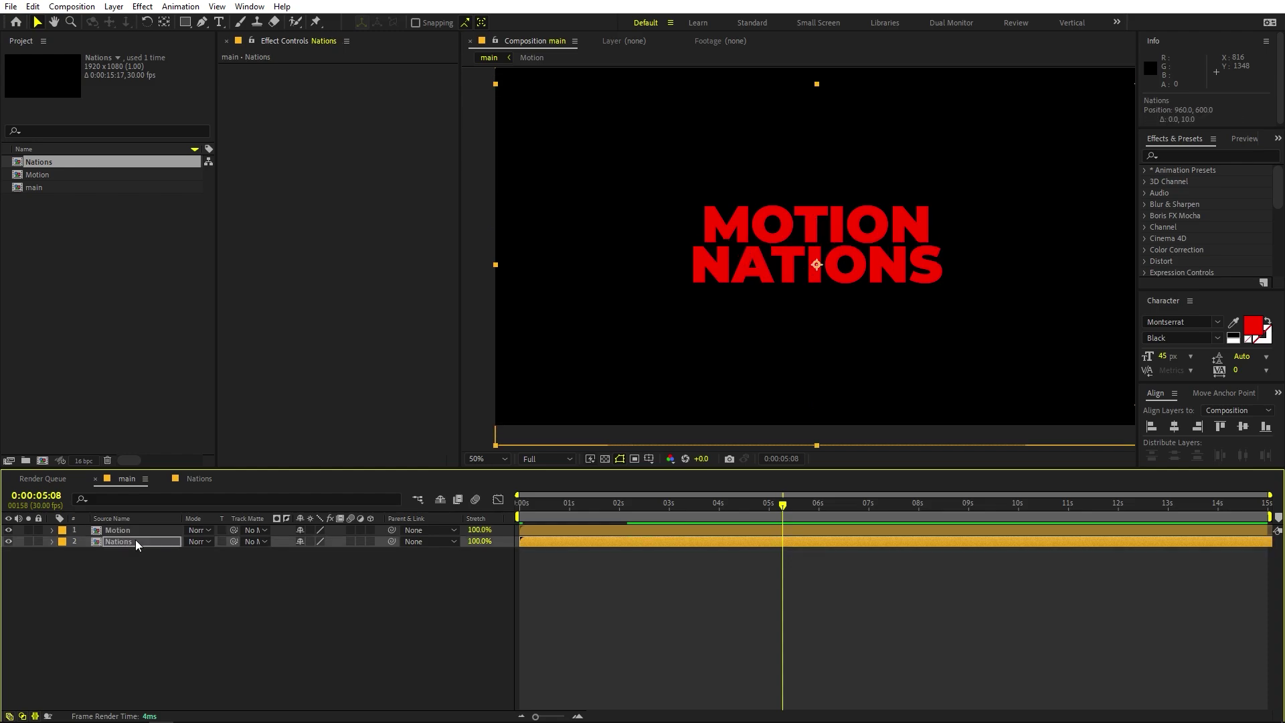
left_click(887, 566)
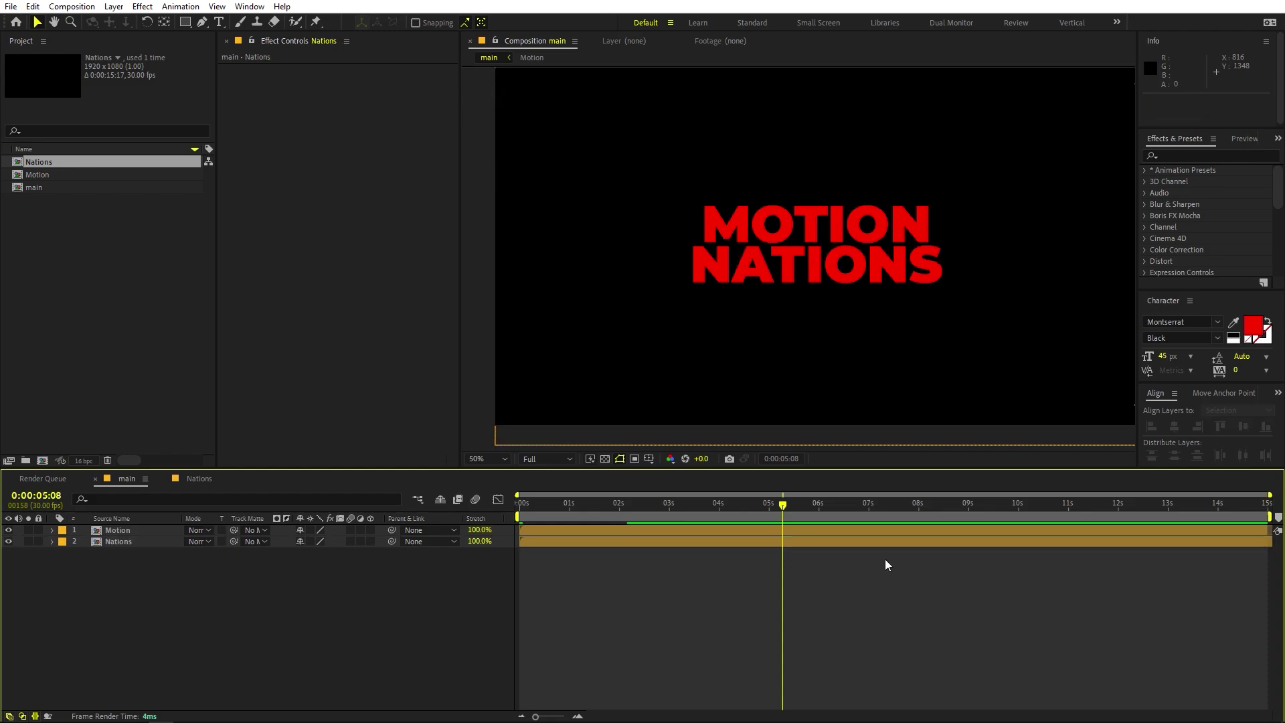
left_click(124, 531)
left_click(137, 543)
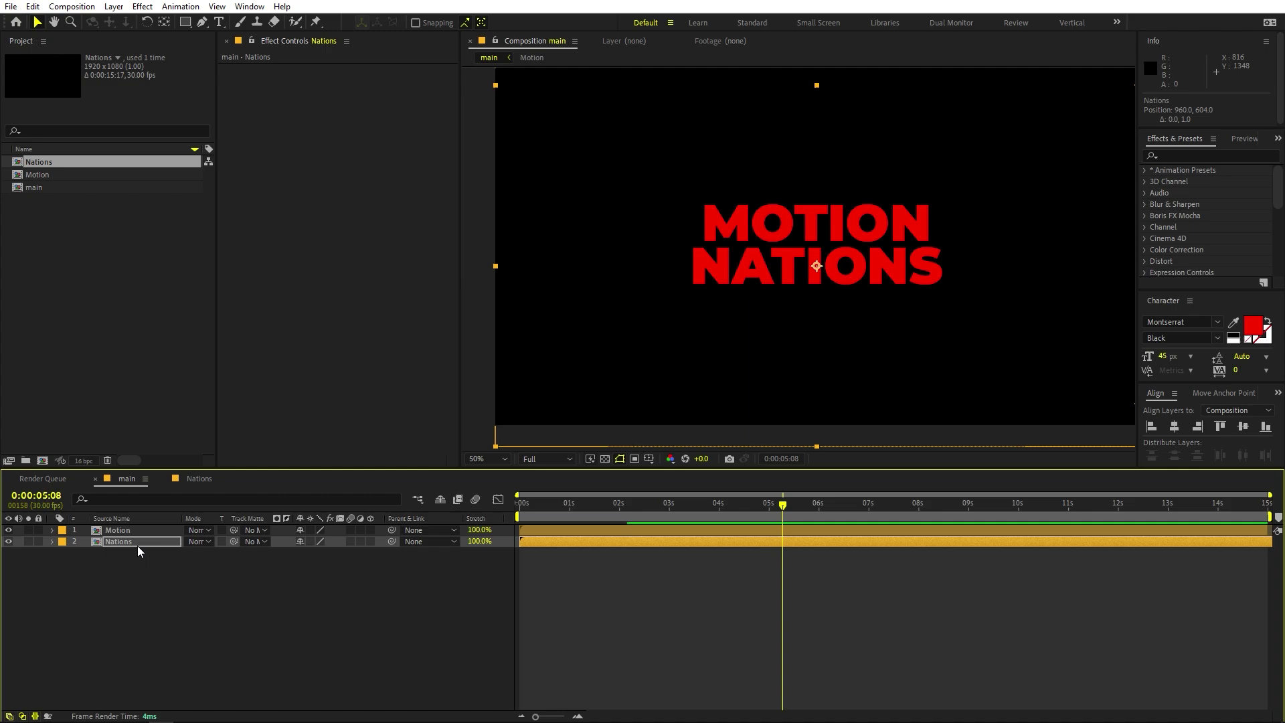
- Play the main composition from the start to check both words animating together
left_click(601, 632)
left_click_drag(608, 512, 520, 512)
key("space")
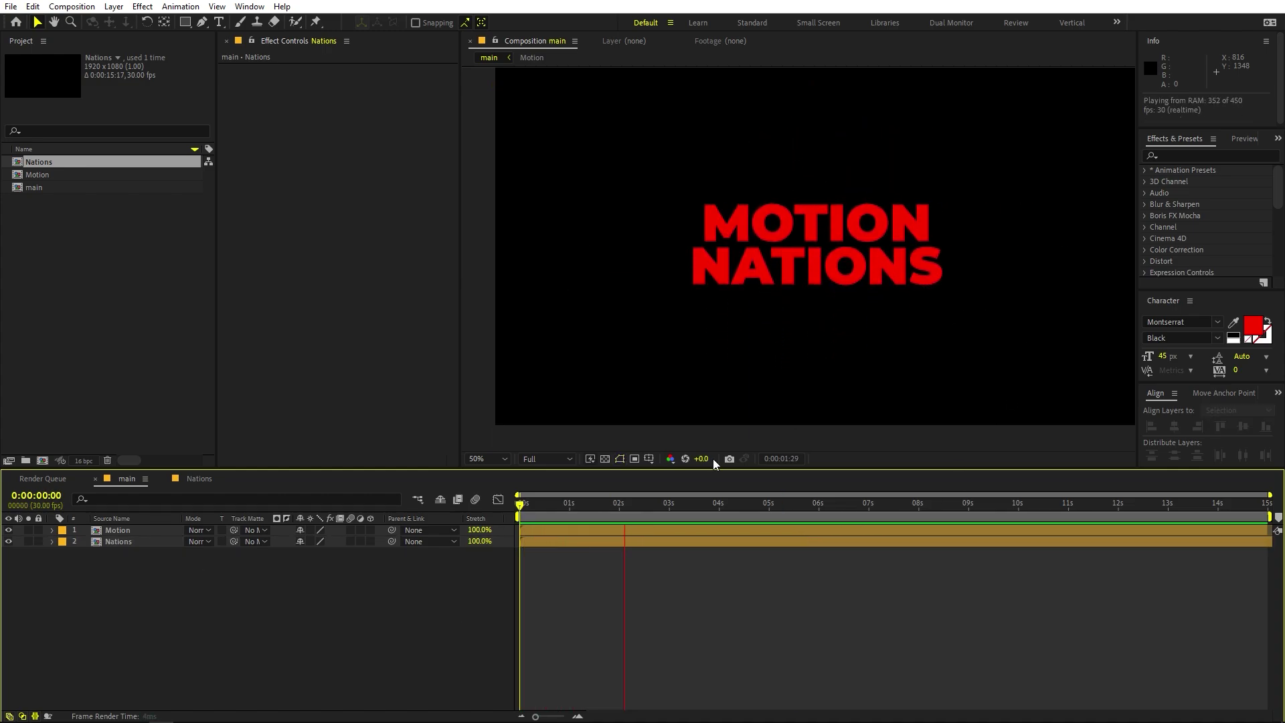
key("space")
key("space")
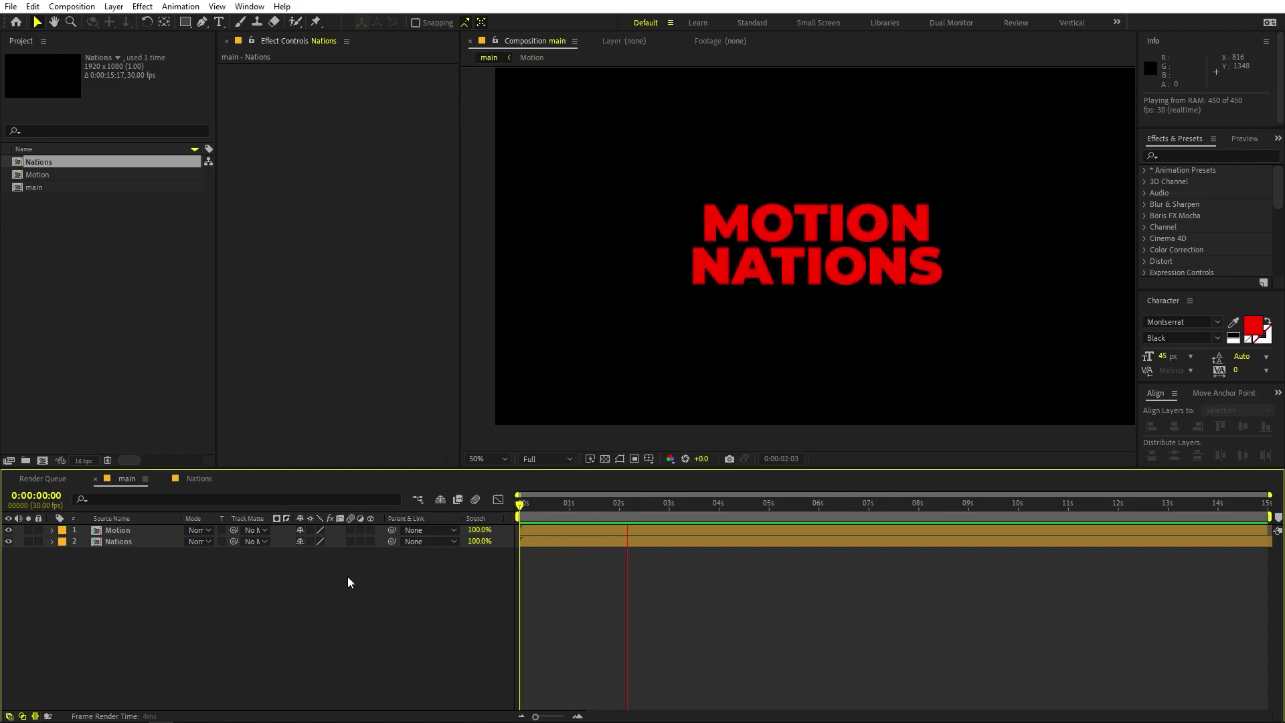
key("space")
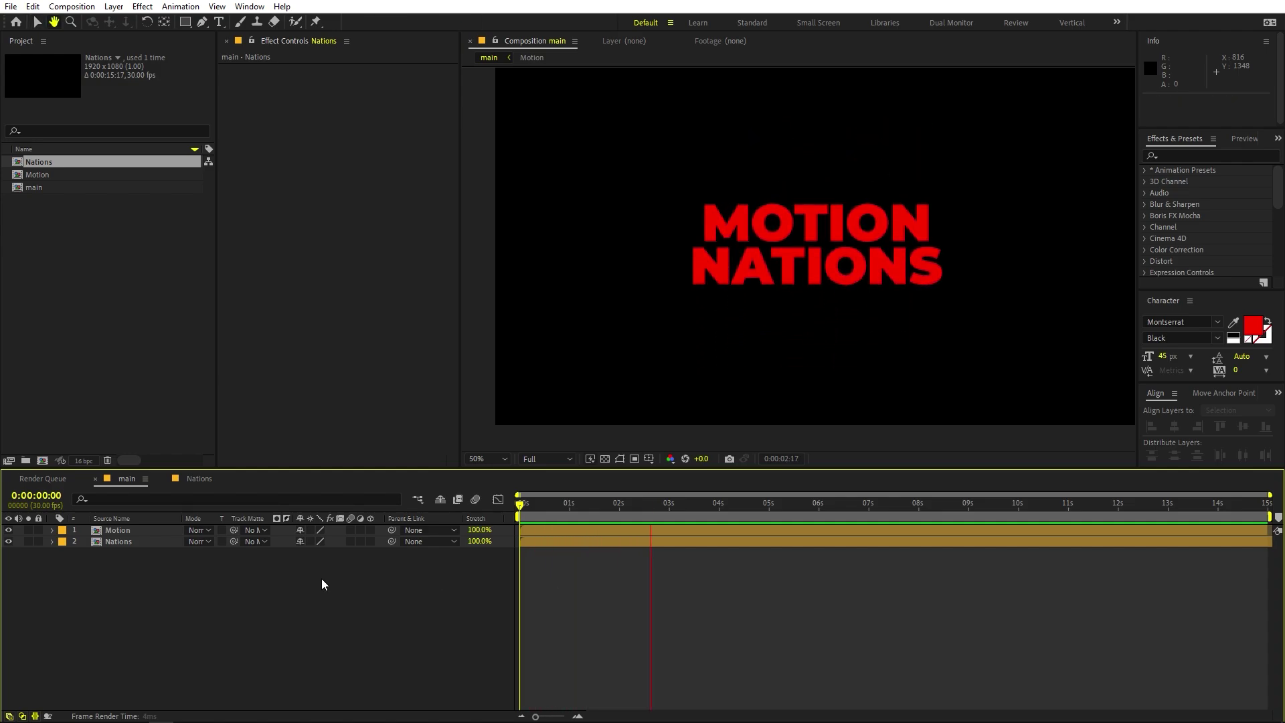
- Create a light gray solid and place it beneath the Motion and Nations layers as the background
right_click(248, 613)
mouse_move(347, 449)
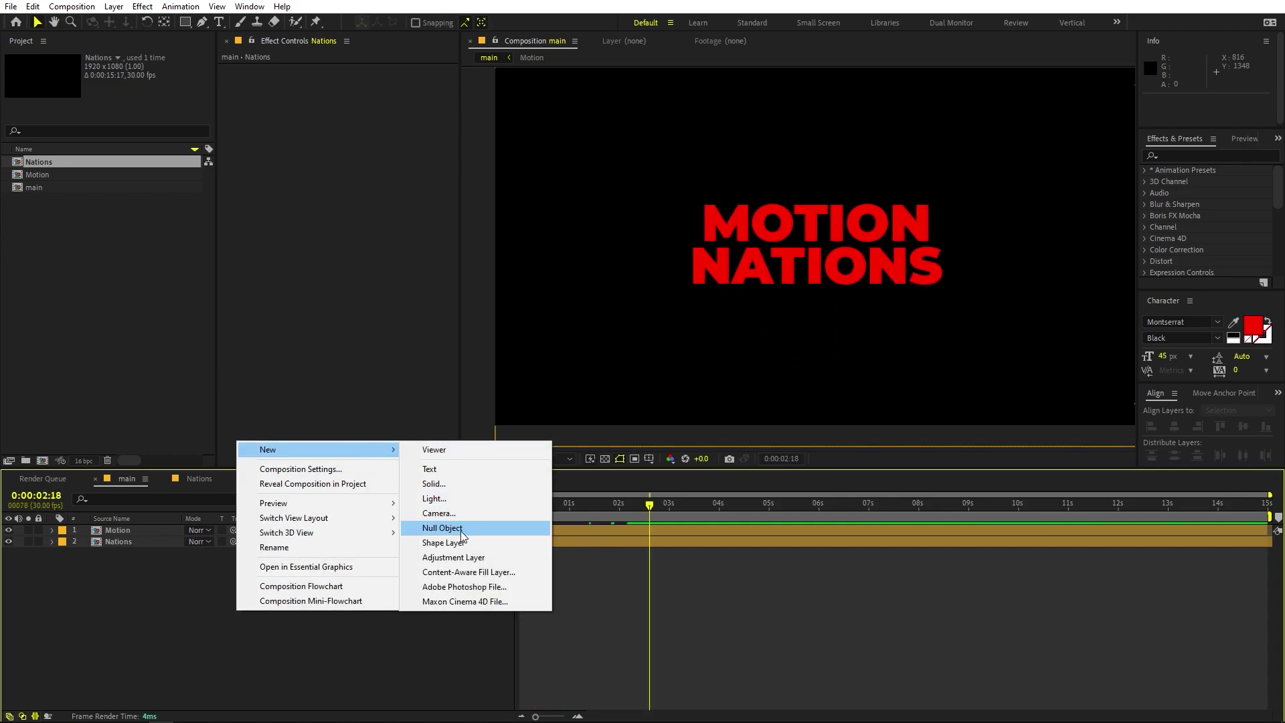
left_click(450, 485)
left_click(447, 388)
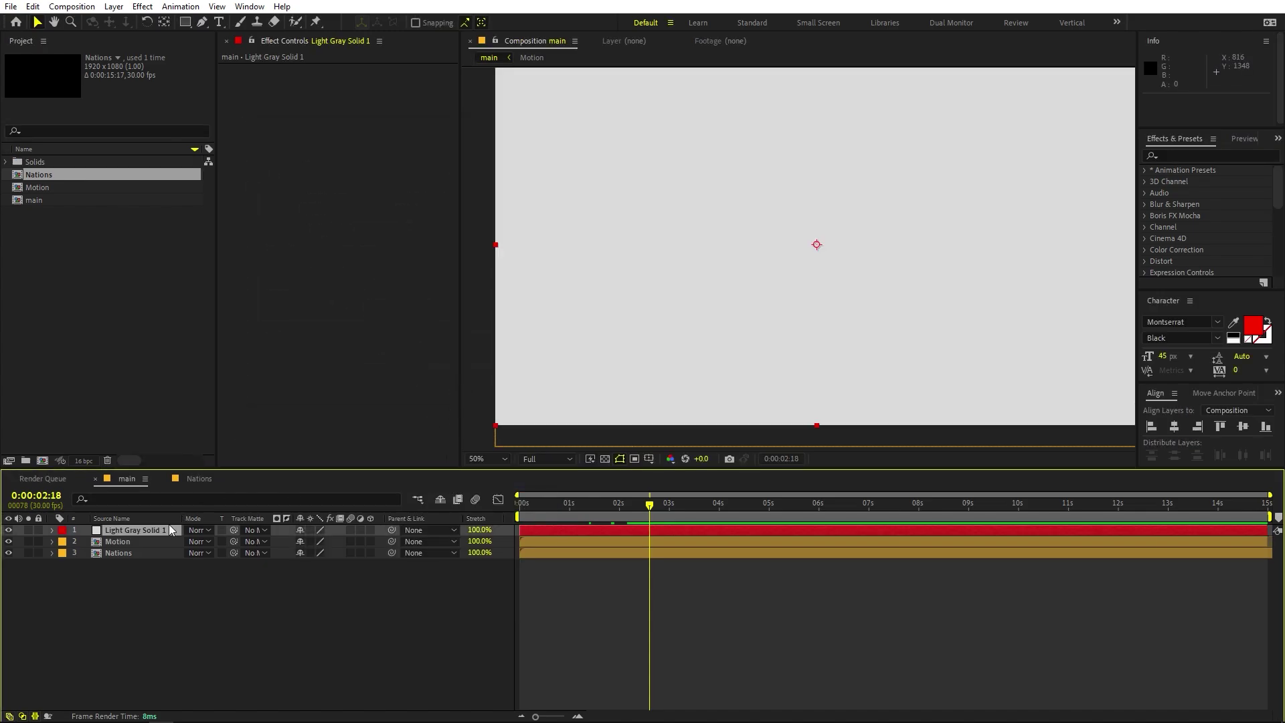
left_click_drag(172, 532, 162, 585)
- Find the 4-Color Gradient effect and apply it to the light gray solid
left_click(1188, 155)
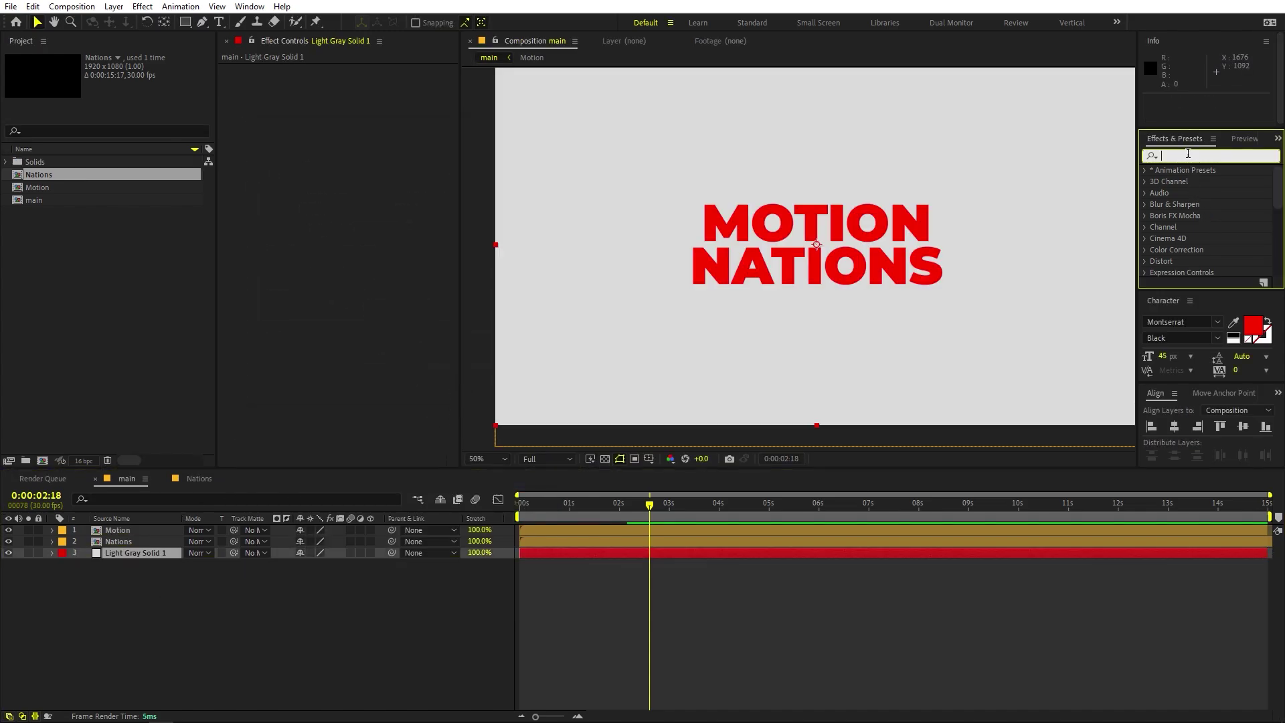
type("gradi")
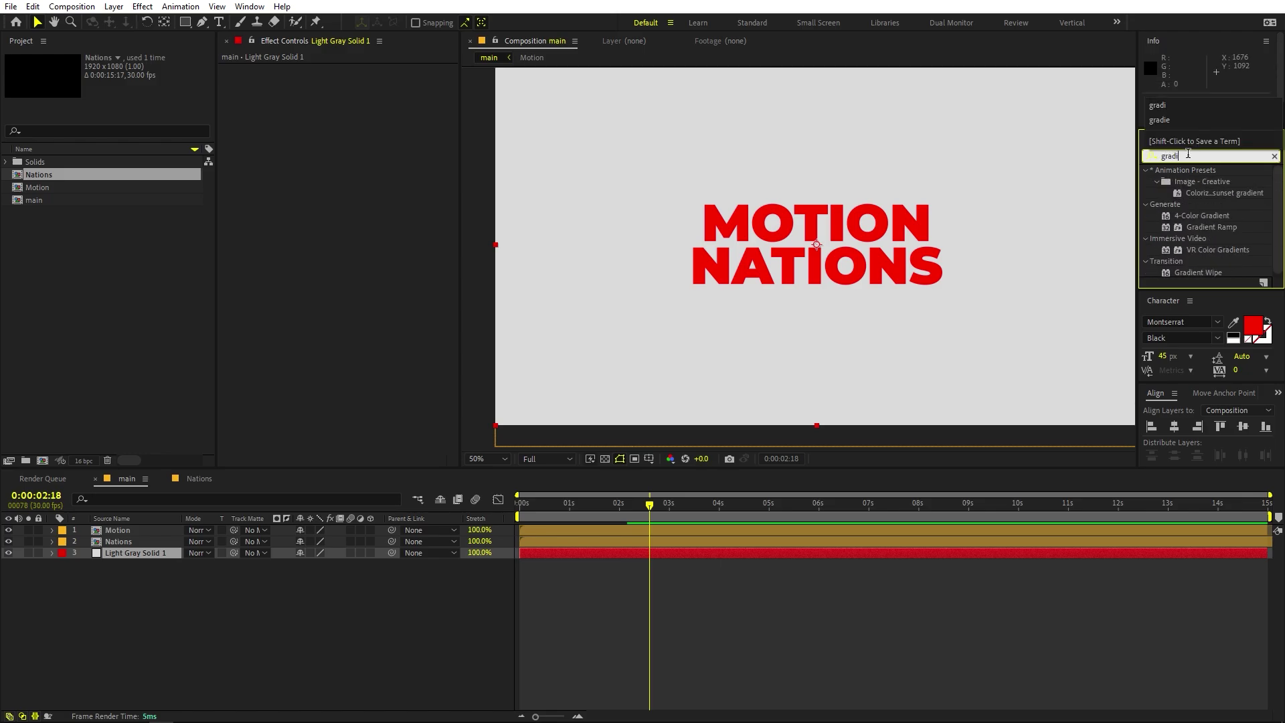
left_click_drag(1203, 216, 134, 553)
- Set the background gradient's Color 1 to 121212 and sample that same dark color for Color 4
left_click(354, 103)
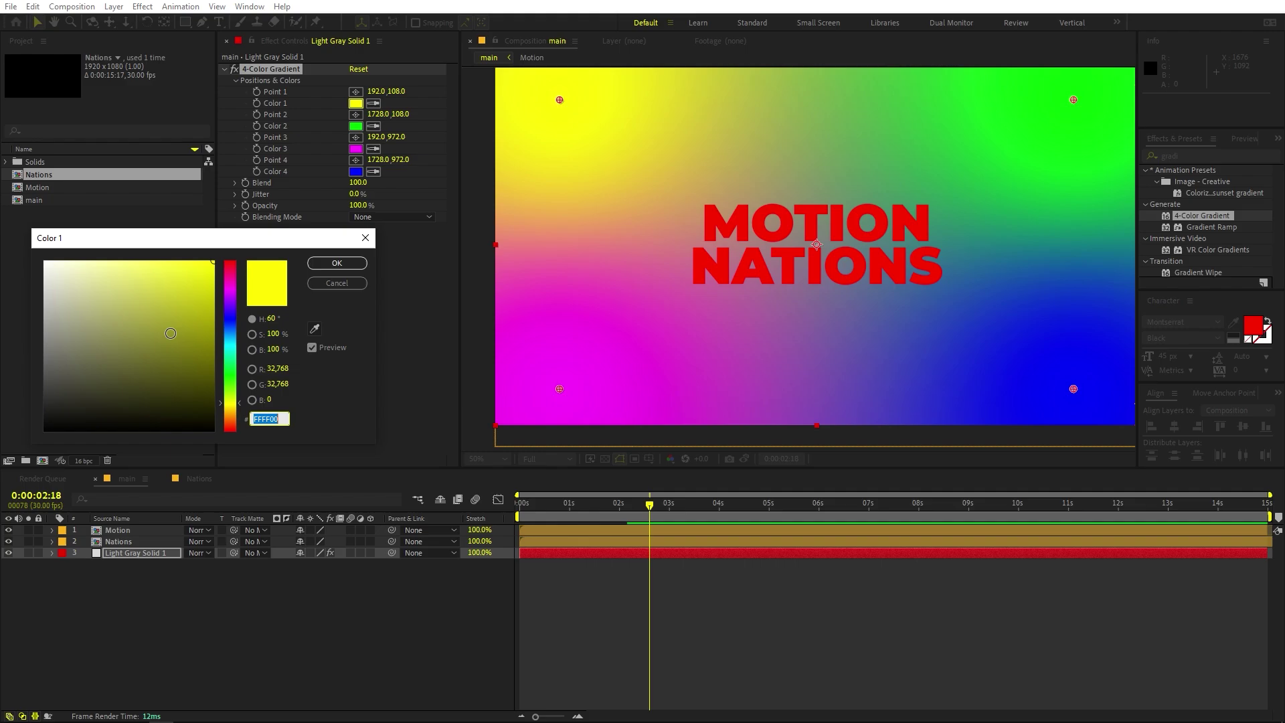
left_click_drag(108, 348, 19, 411)
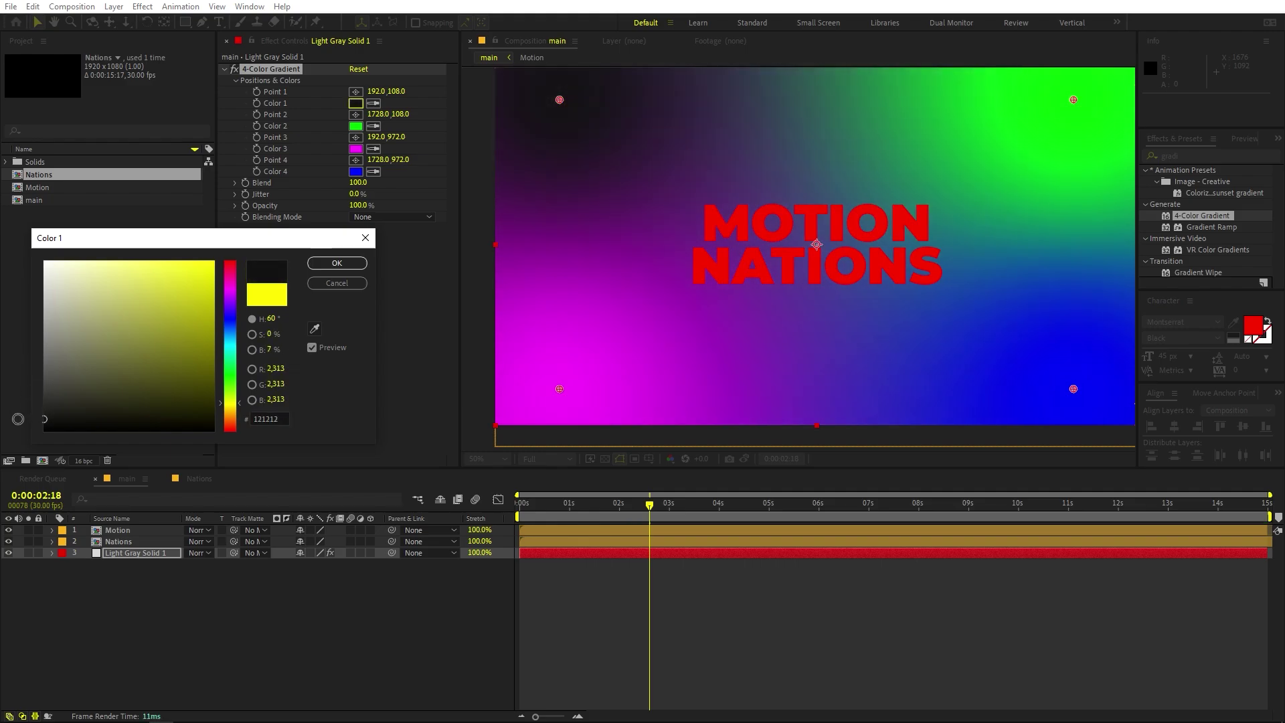
left_click(337, 263)
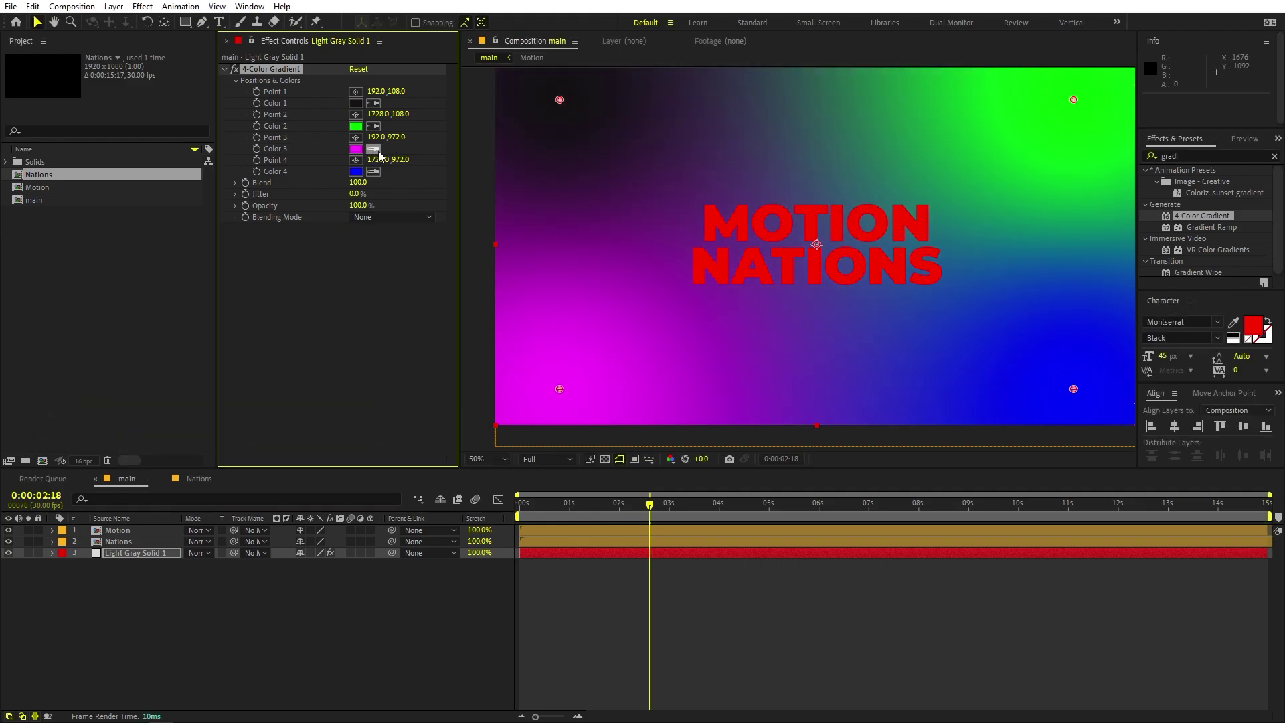
left_click(373, 171)
left_click(359, 104)
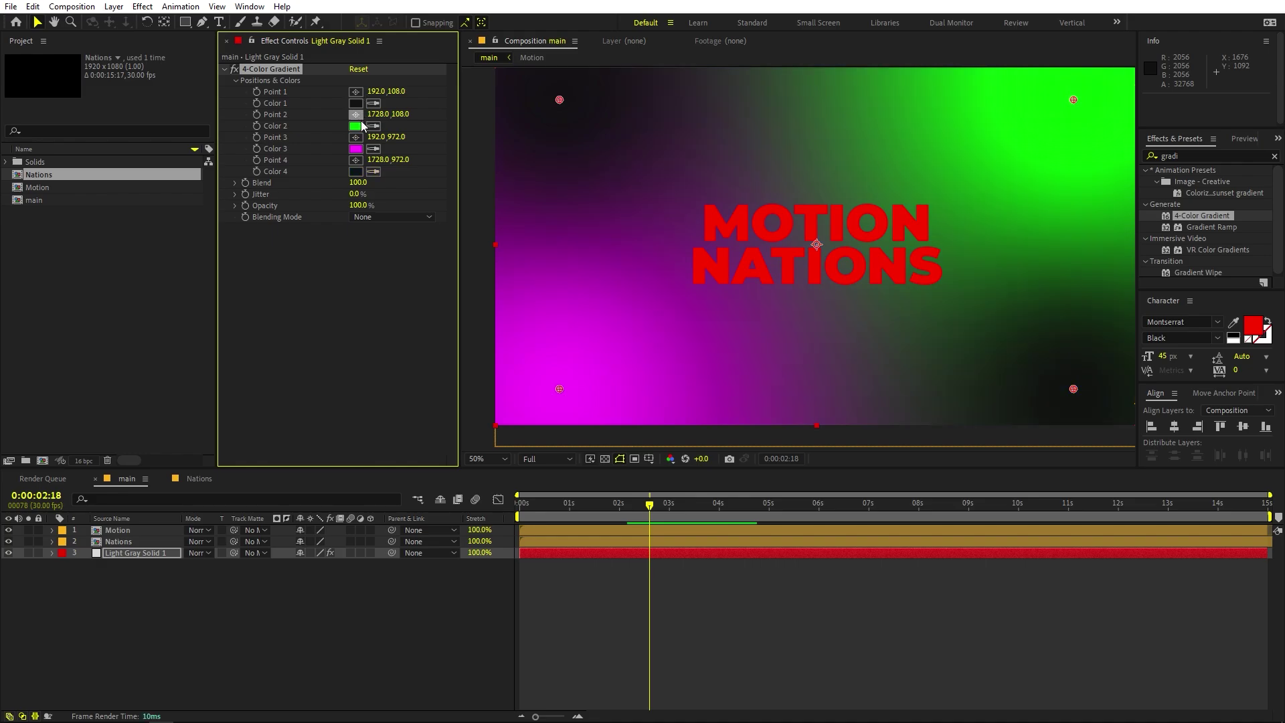
- Set the background gradient's Color 2 to the yellow E4FF00
left_click(355, 126)
left_click(234, 400)
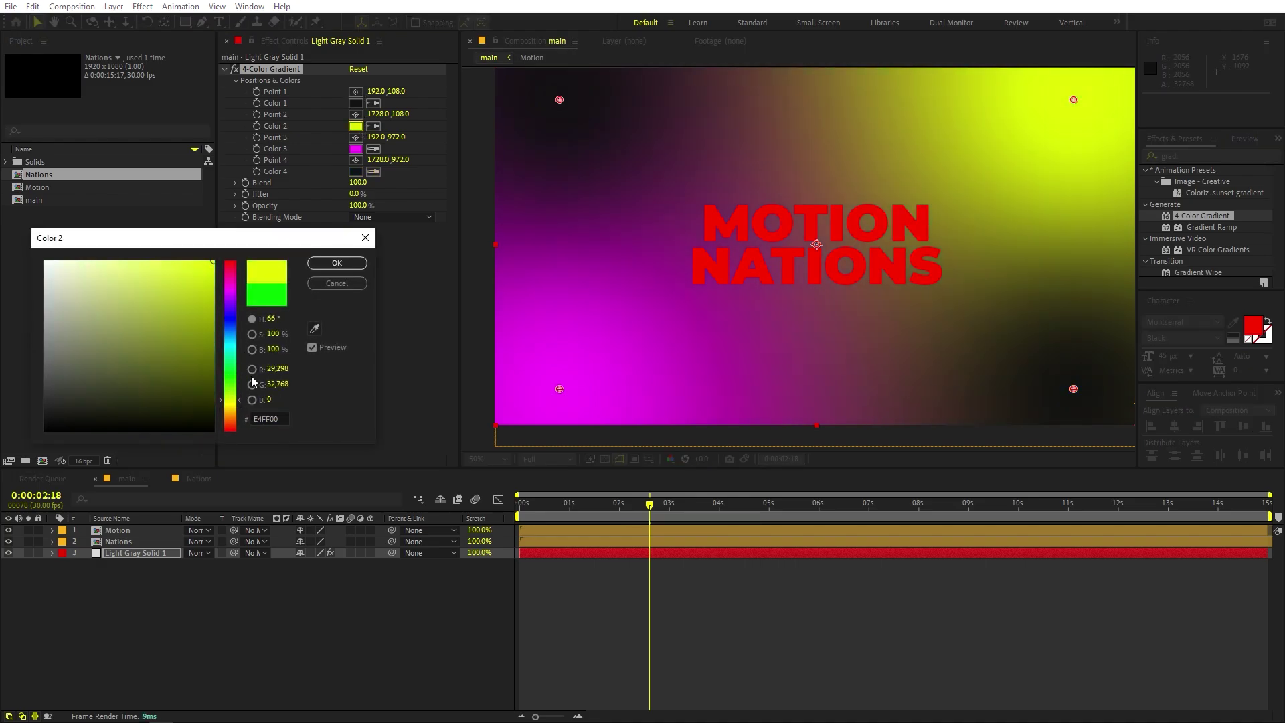
left_click(337, 262)
- Move the gradient's Point 2 to about 3736, -1212 and Point 3 to about -328, 2804, outside the canvas
scroll(857, 234, "down", 4)
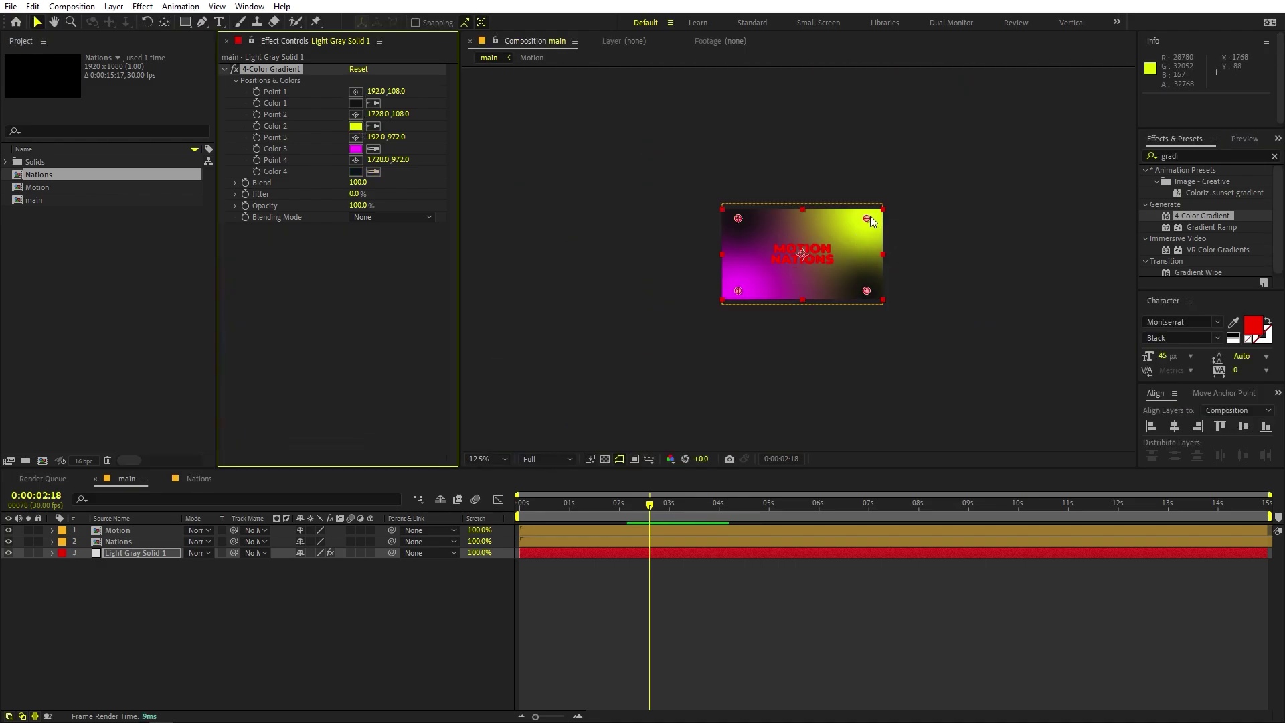
left_click_drag(869, 218, 1035, 108)
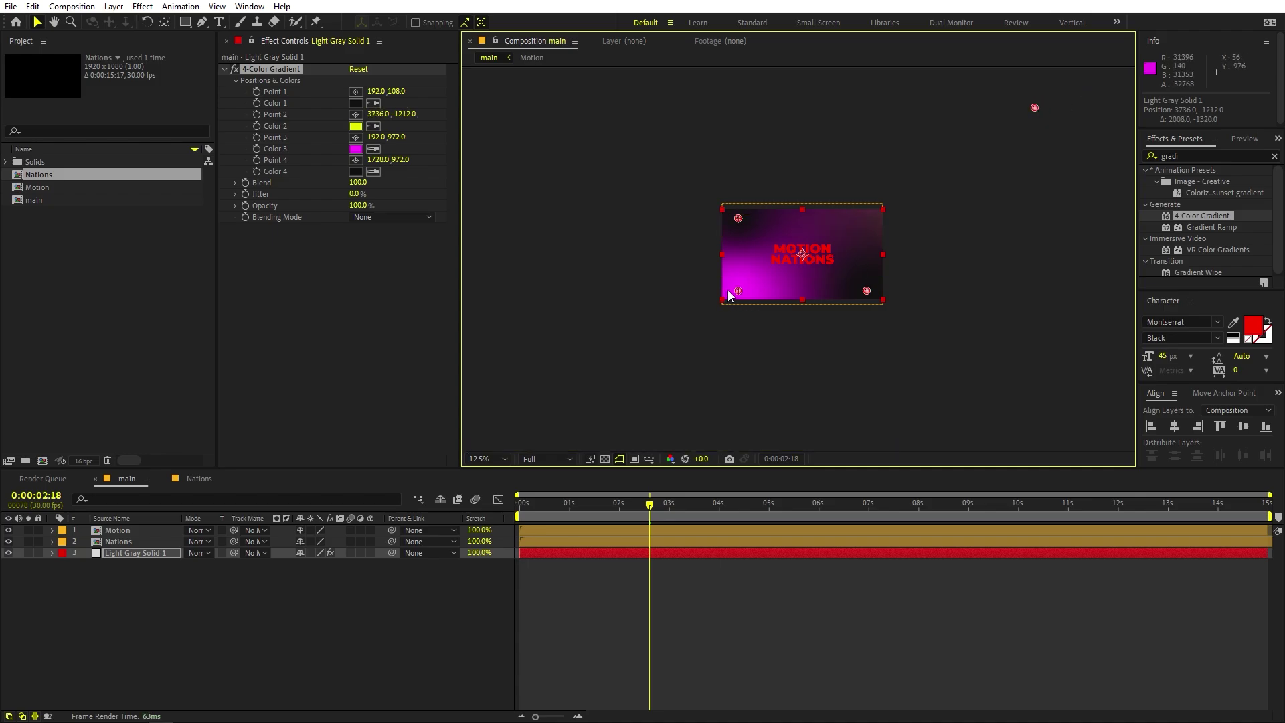
left_click_drag(739, 292, 695, 447)
key("period")
key("period")
key("period")
key("period")
left_click(641, 592)
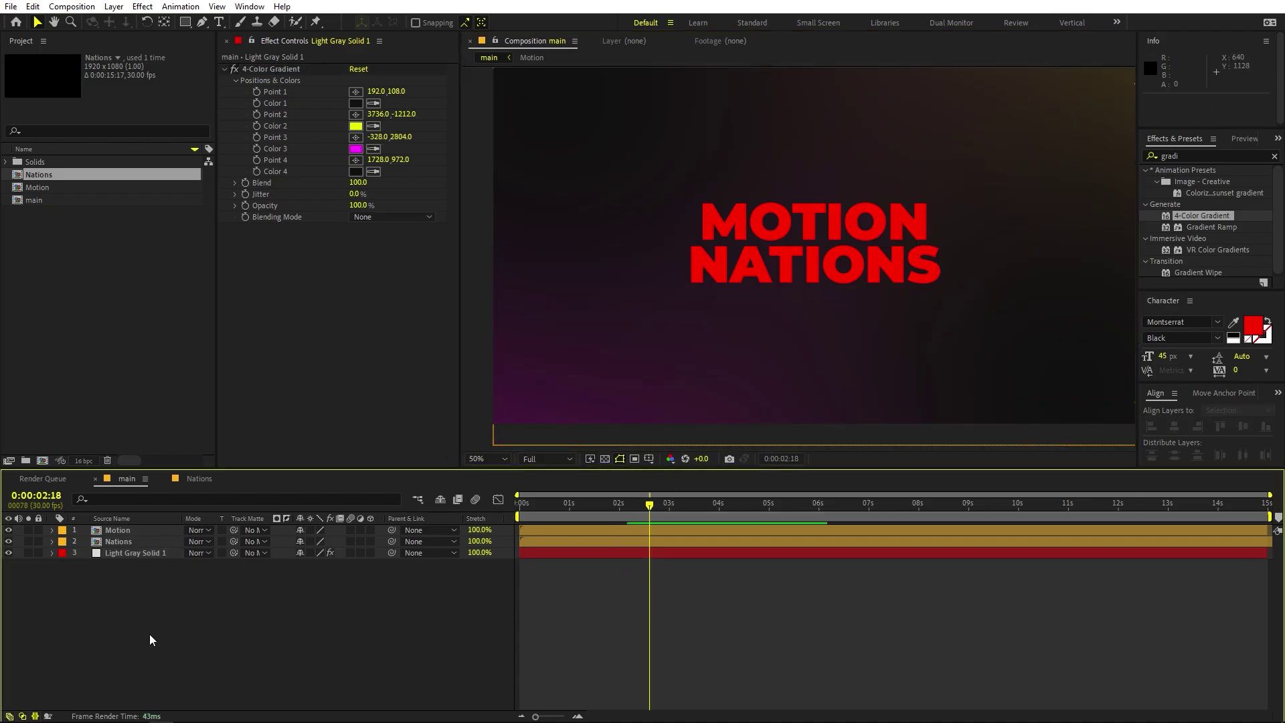
- Apply the 4-Color Gradient effect to the Motion layer
left_click(119, 531)
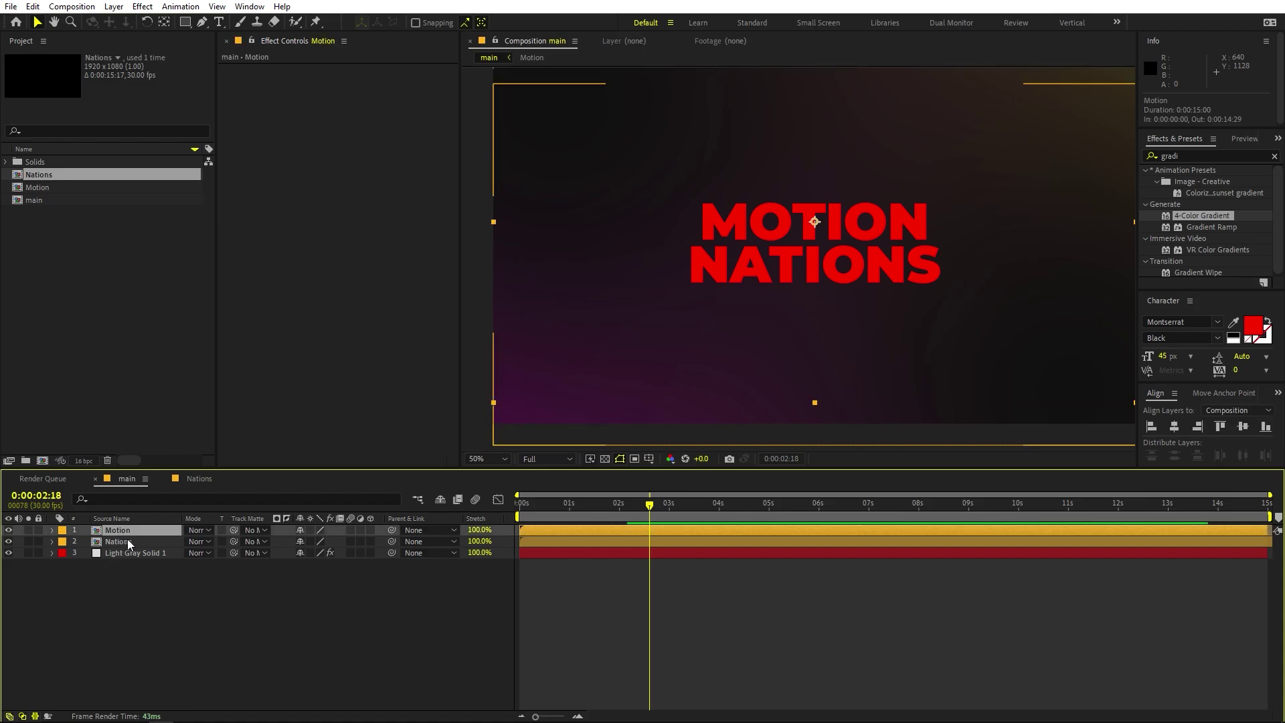
left_click(155, 600)
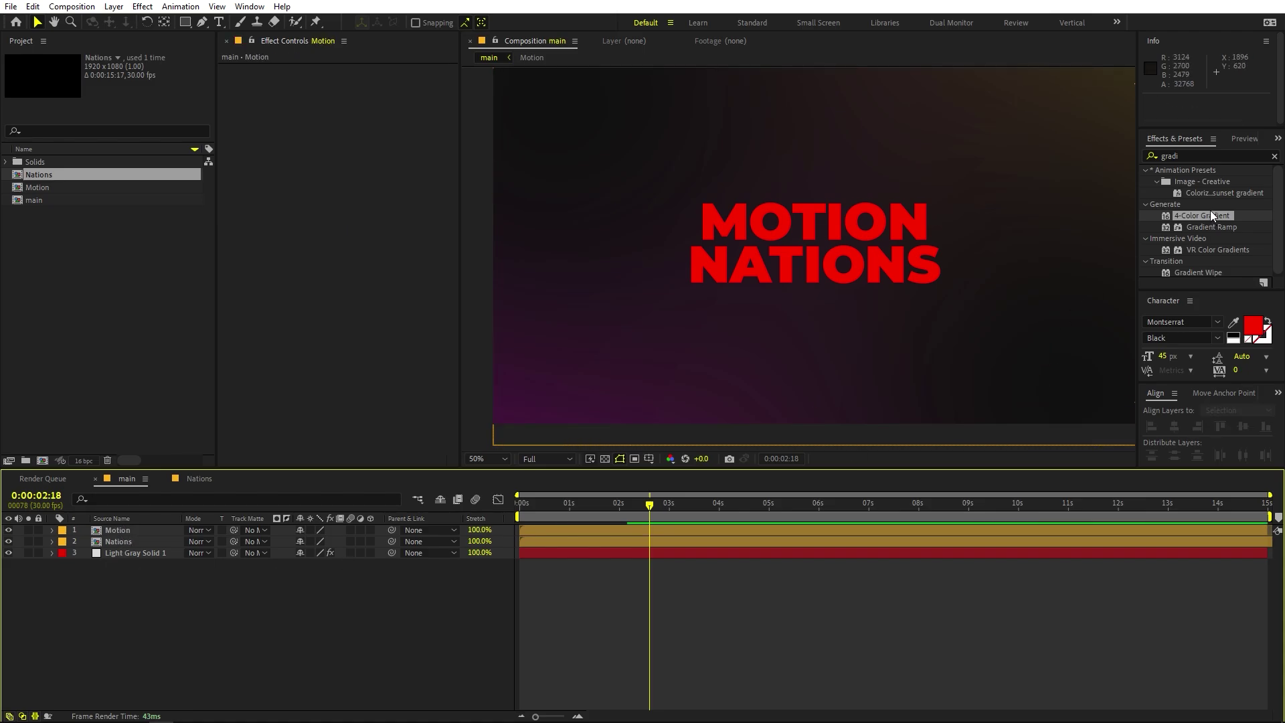
left_click_drag(1203, 215, 236, 531)
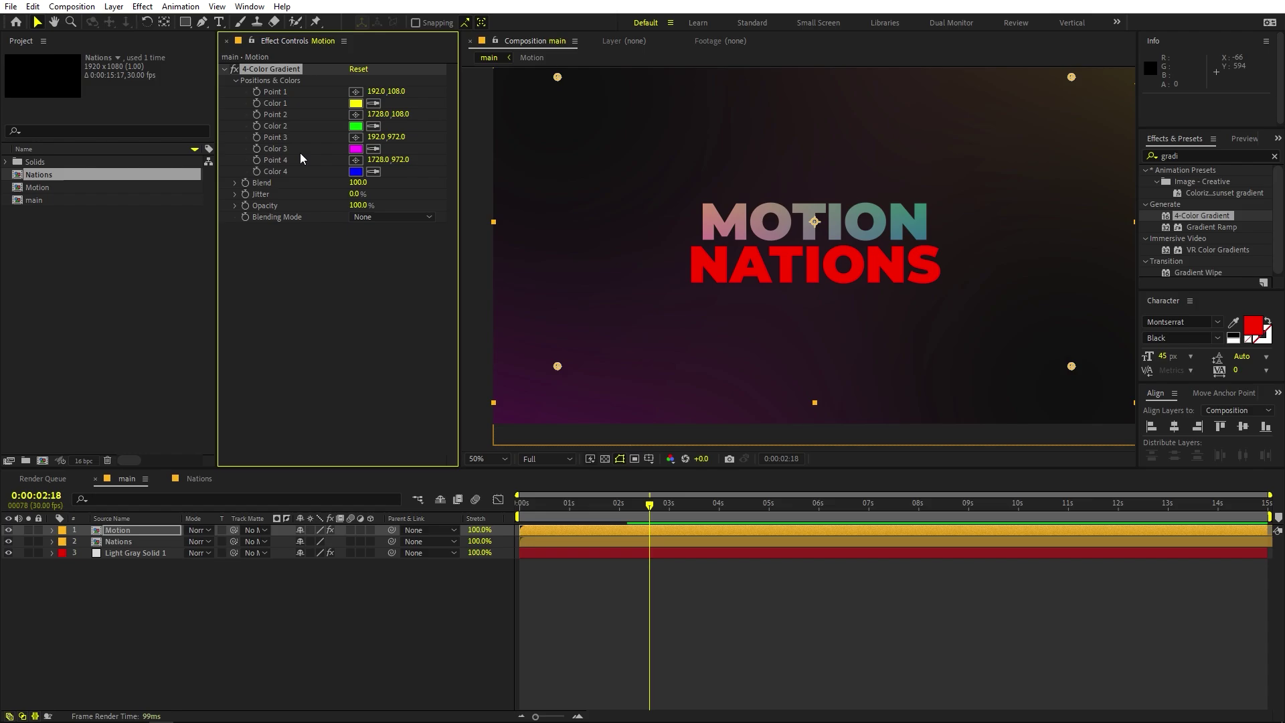
- Move the Motion gradient's points 1, 2 and 4 to about 444, 280; 1242, 246; and 1700, 1048, and make Color 2 turquoise
key("comma")
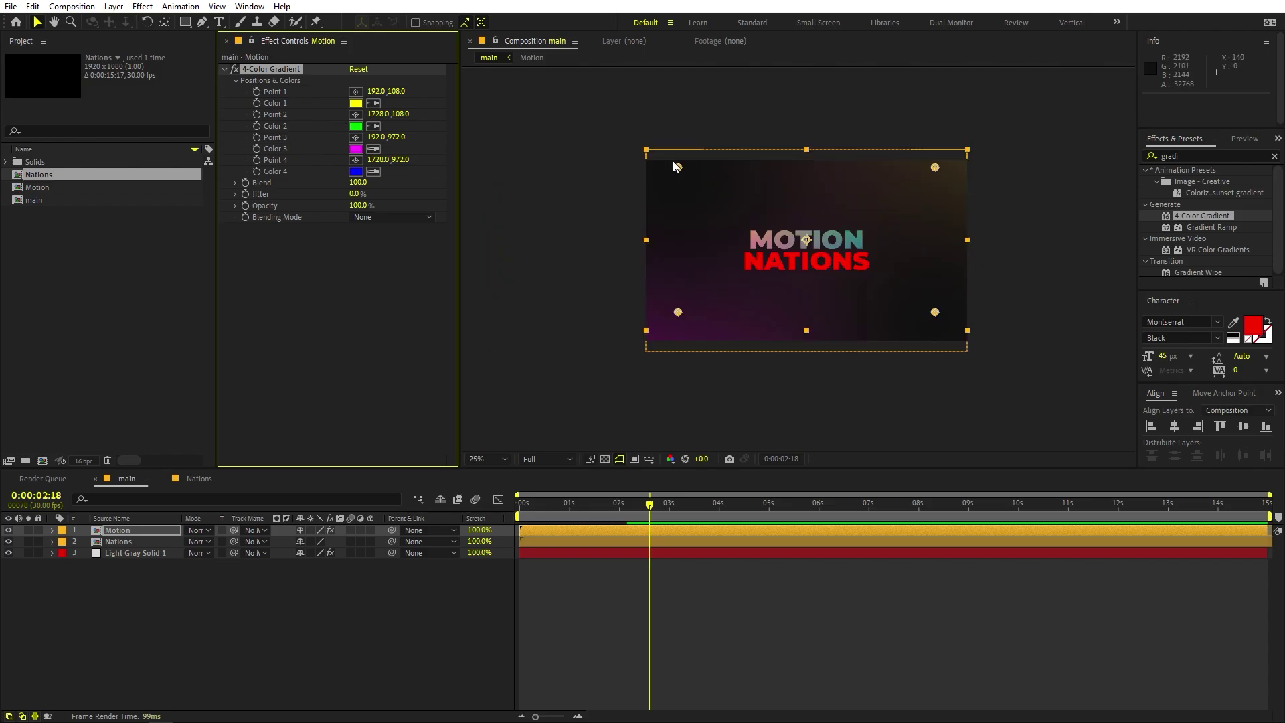
left_click_drag(678, 167, 720, 196)
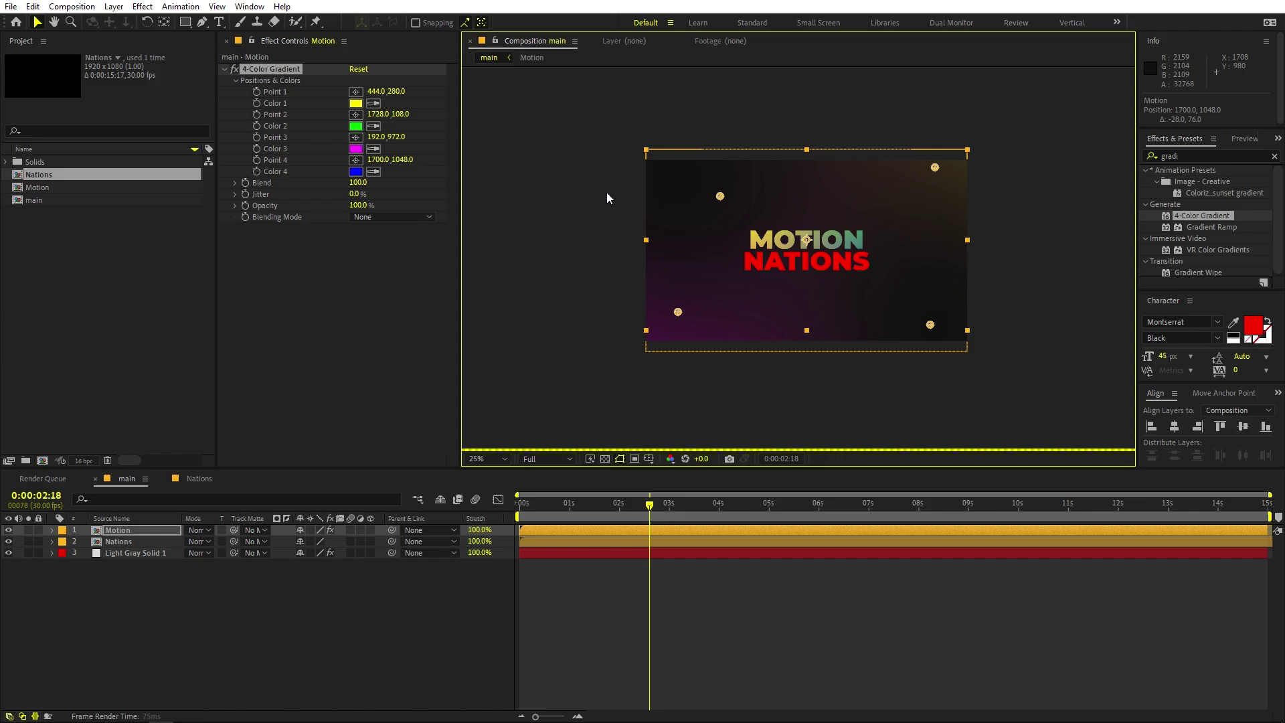
key("period")
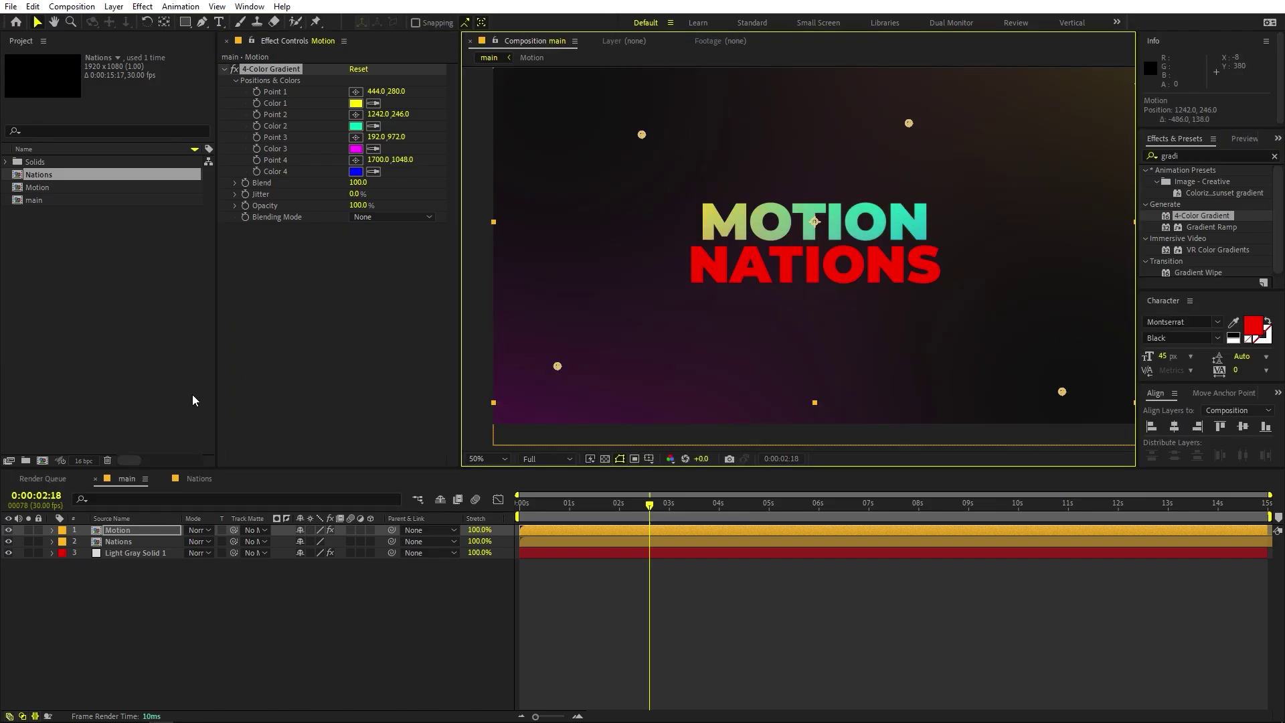
- Copy the 4-Color Gradient onto the Nations layer and move its Point 3 to about 696, 892
left_click(117, 542)
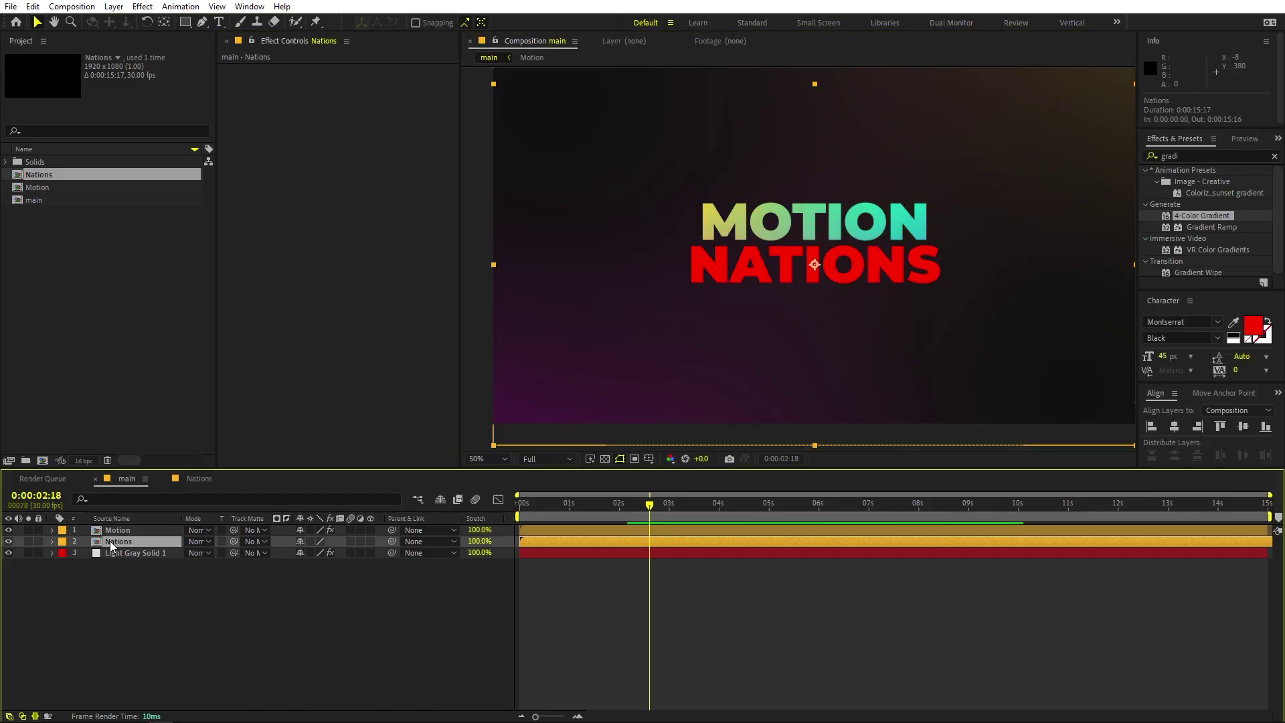
key("ctrl+v")
key("comma")
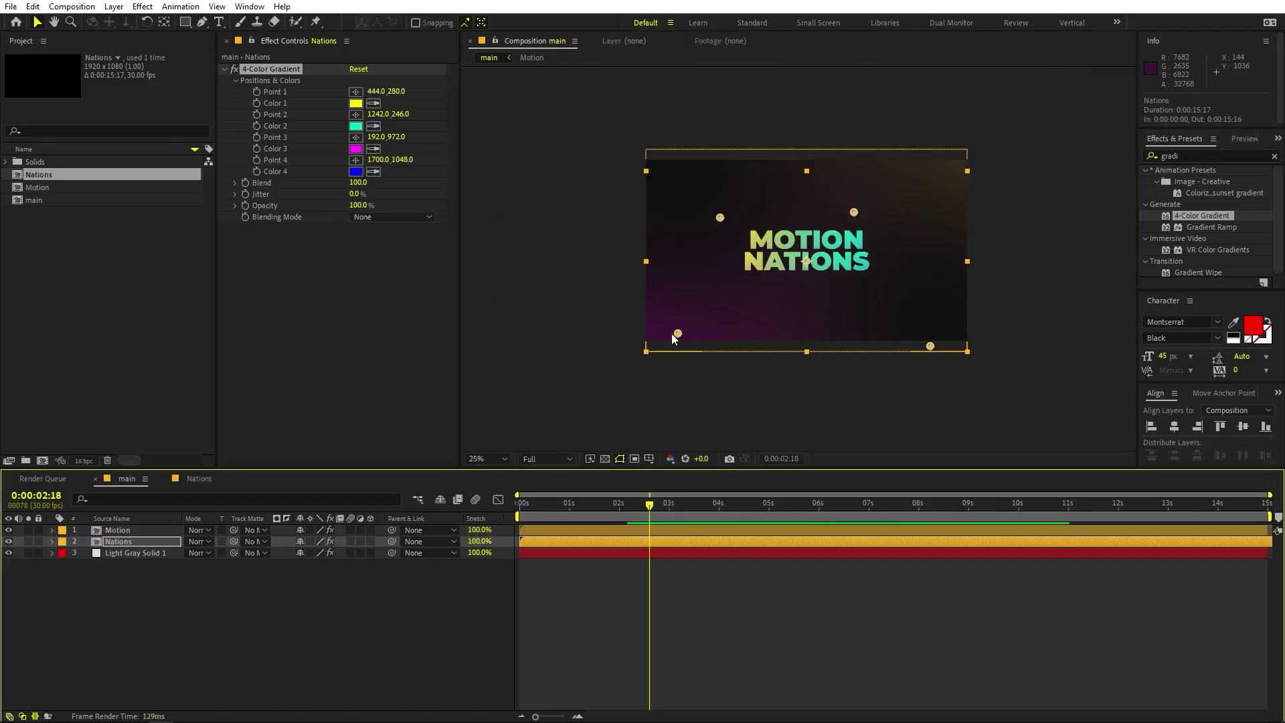
left_click_drag(674, 338, 765, 324)
key("period")
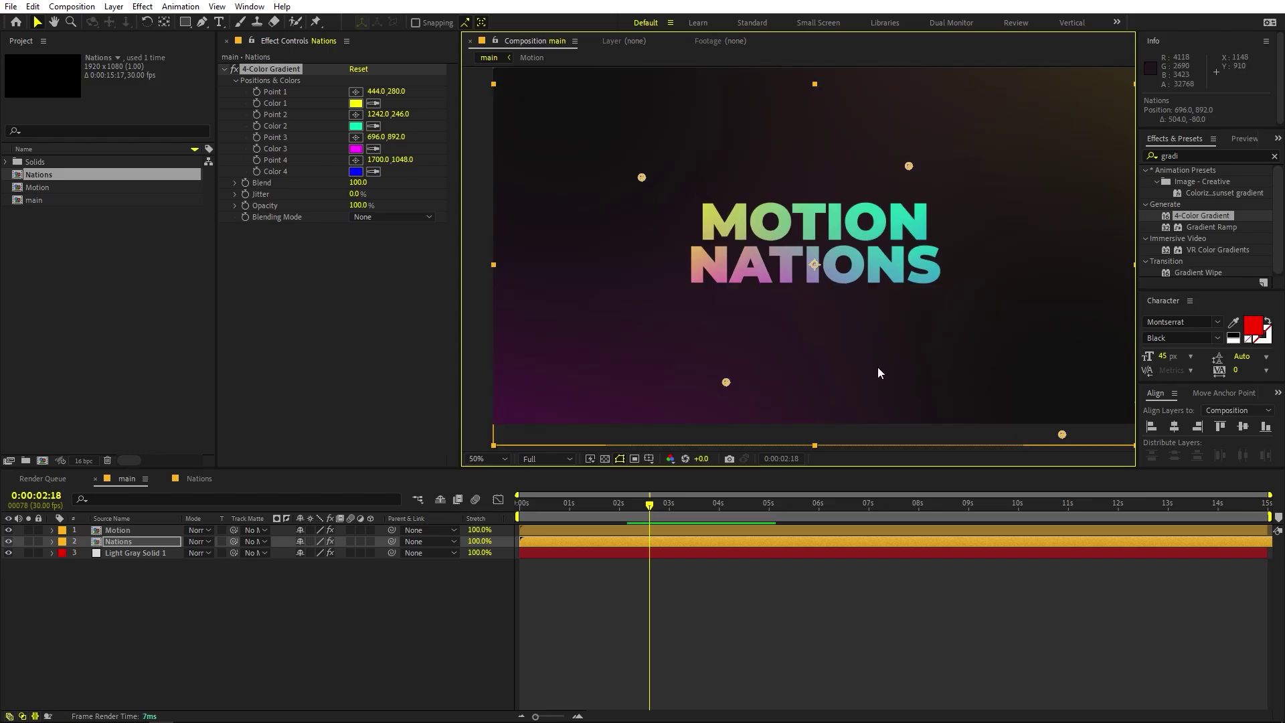
- Preview the main composition from its first frame to check both gradient-colored words
key("comma")
key("Home")
key("space")
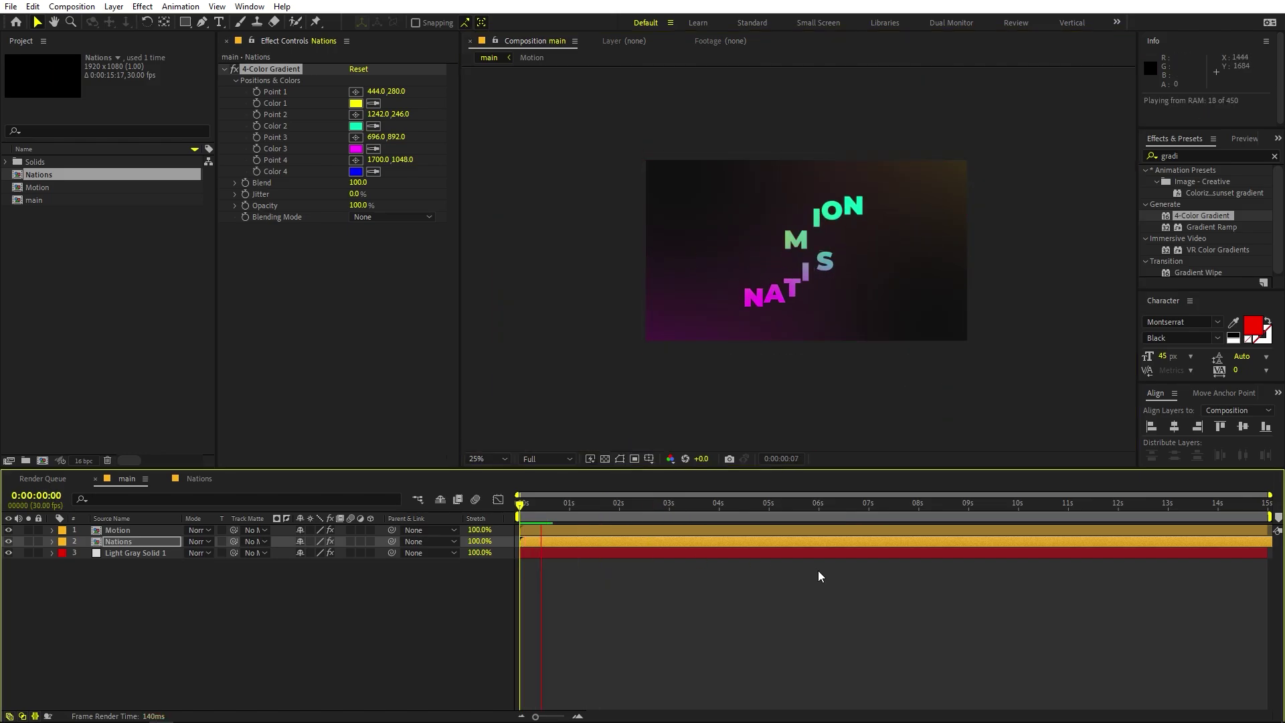
key("period")
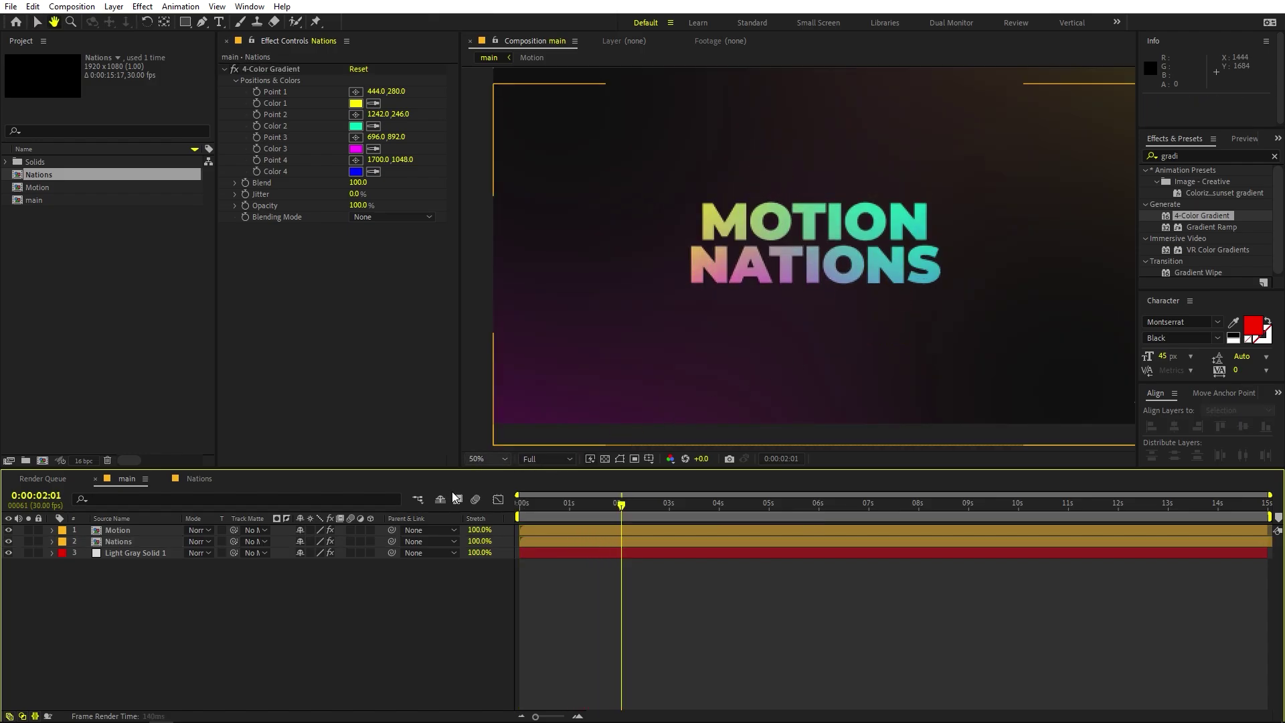
- Add an adjustment layer above all layers and apply a Glow effect with radius 13 and intensity 0.2
right_click(276, 610)
mouse_move(321, 454)
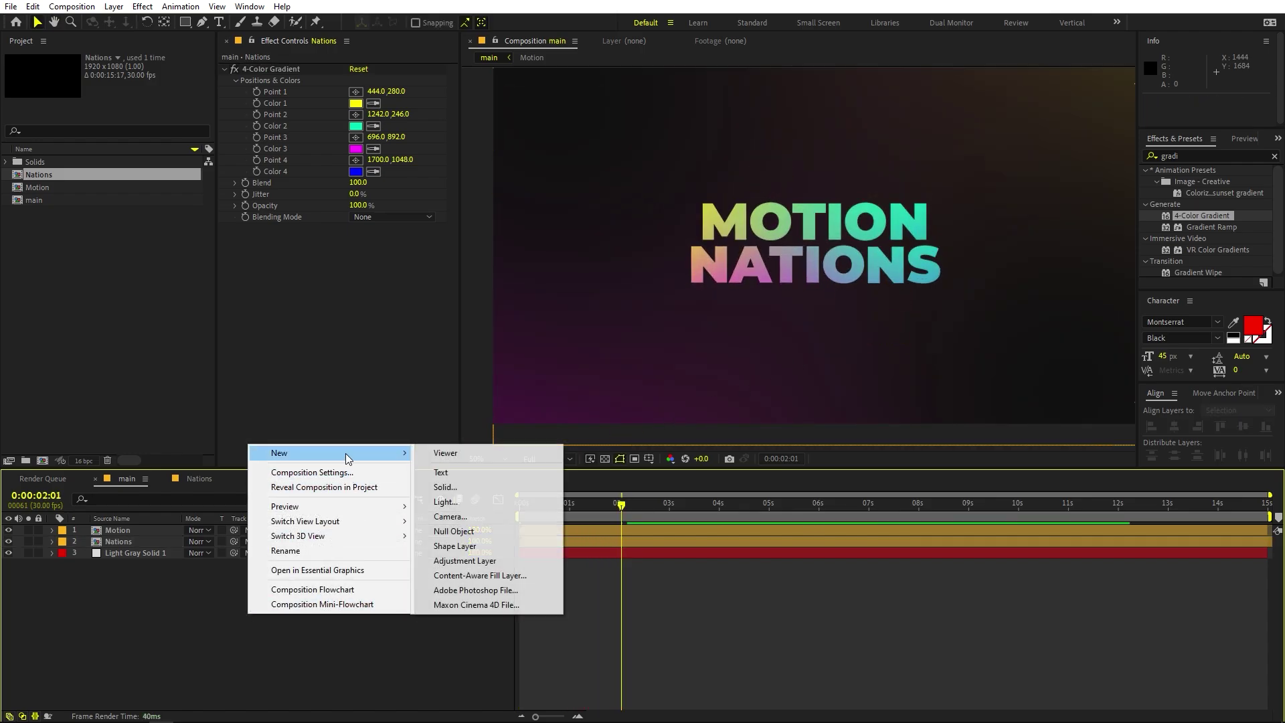
left_click(465, 561)
left_click(1199, 156)
type("glo")
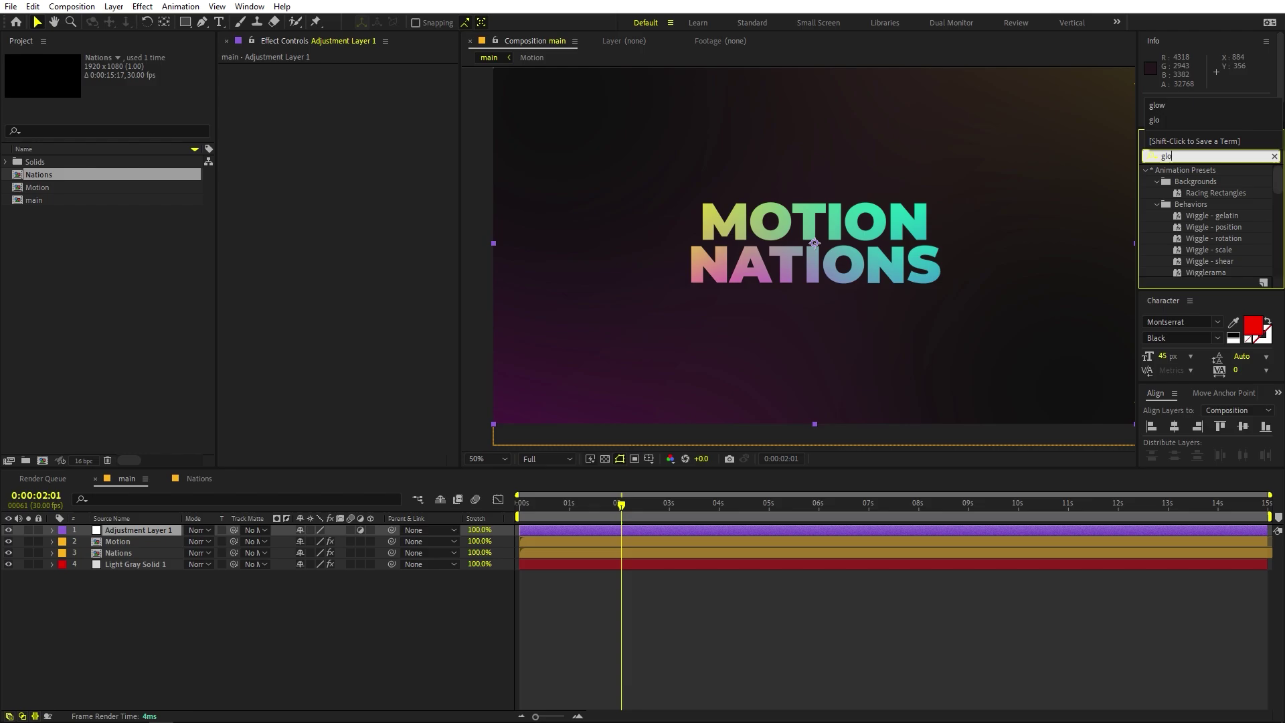
type("w")
left_click_drag(1190, 261, 139, 532)
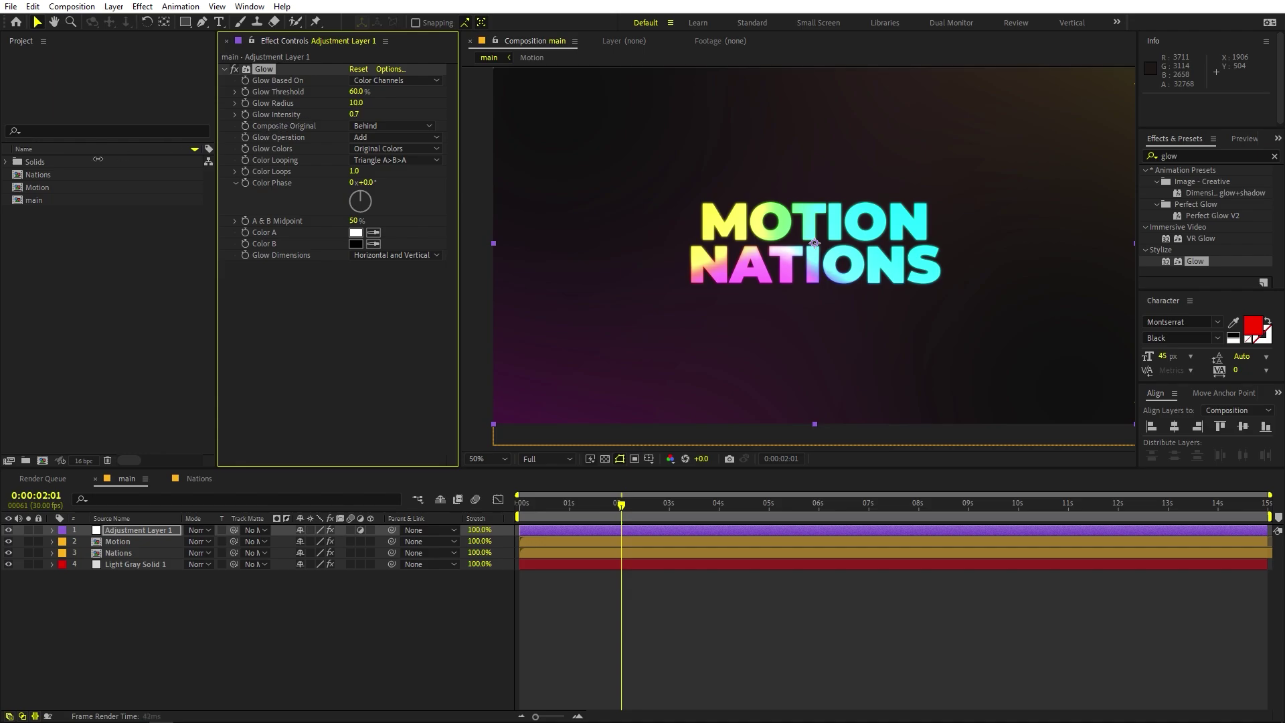
left_click_drag(354, 114, 335, 114)
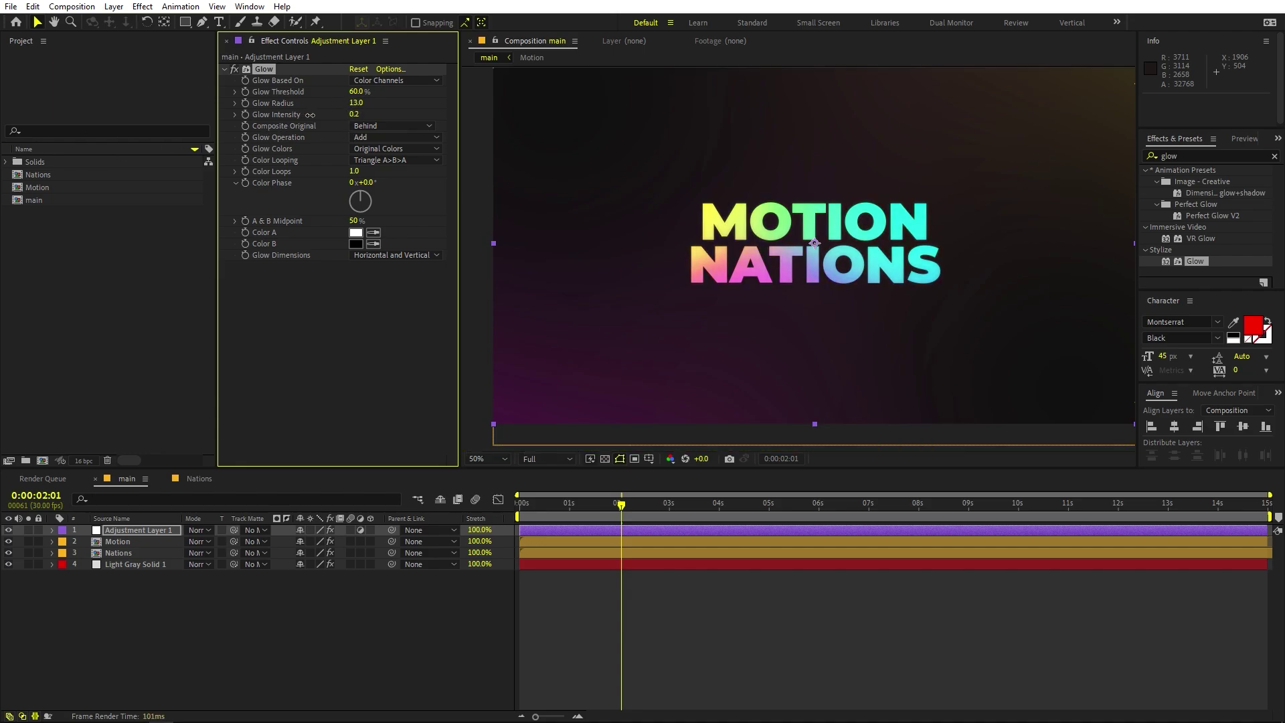
- Duplicate the Glow twice, giving the first copy radius 378 and intensity 0.5 and the second radius 573 and intensity 0.2
left_click(270, 71)
key("ctrl+d")
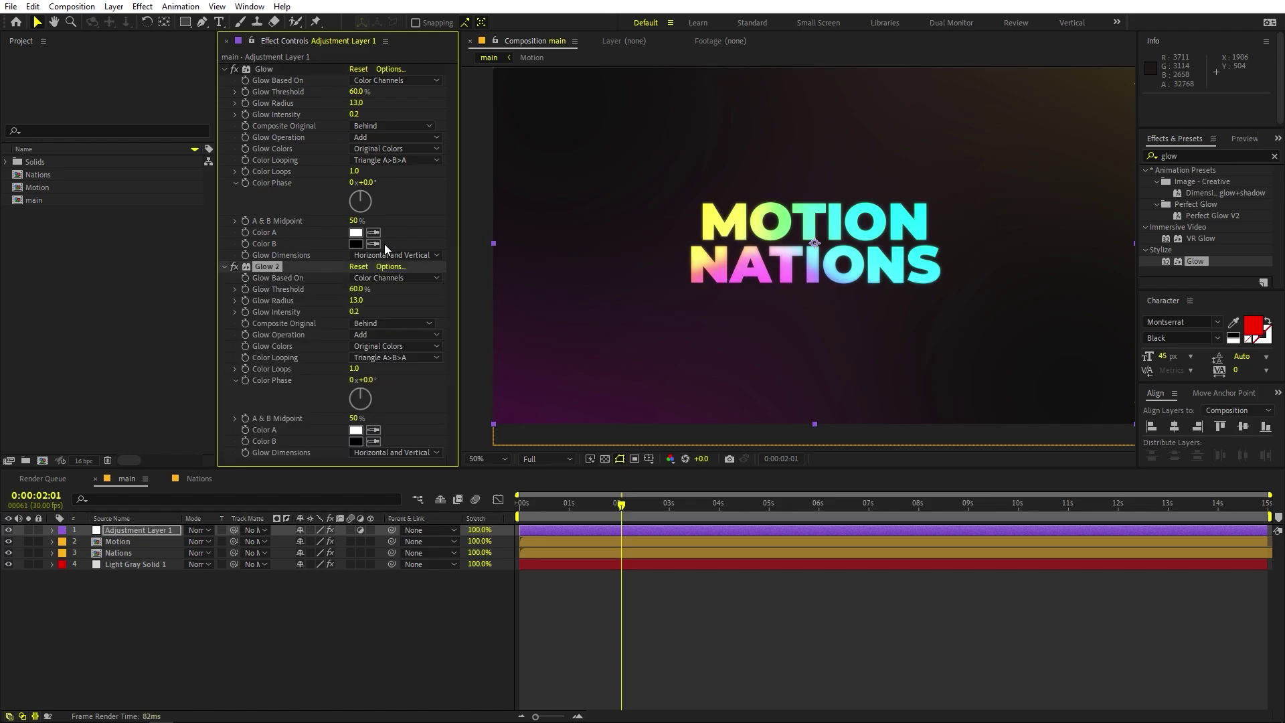
mouse_move(363, 305)
left_mouse_down()
mouse_move(402, 297)
mouse_move(364, 312)
left_mouse_up()
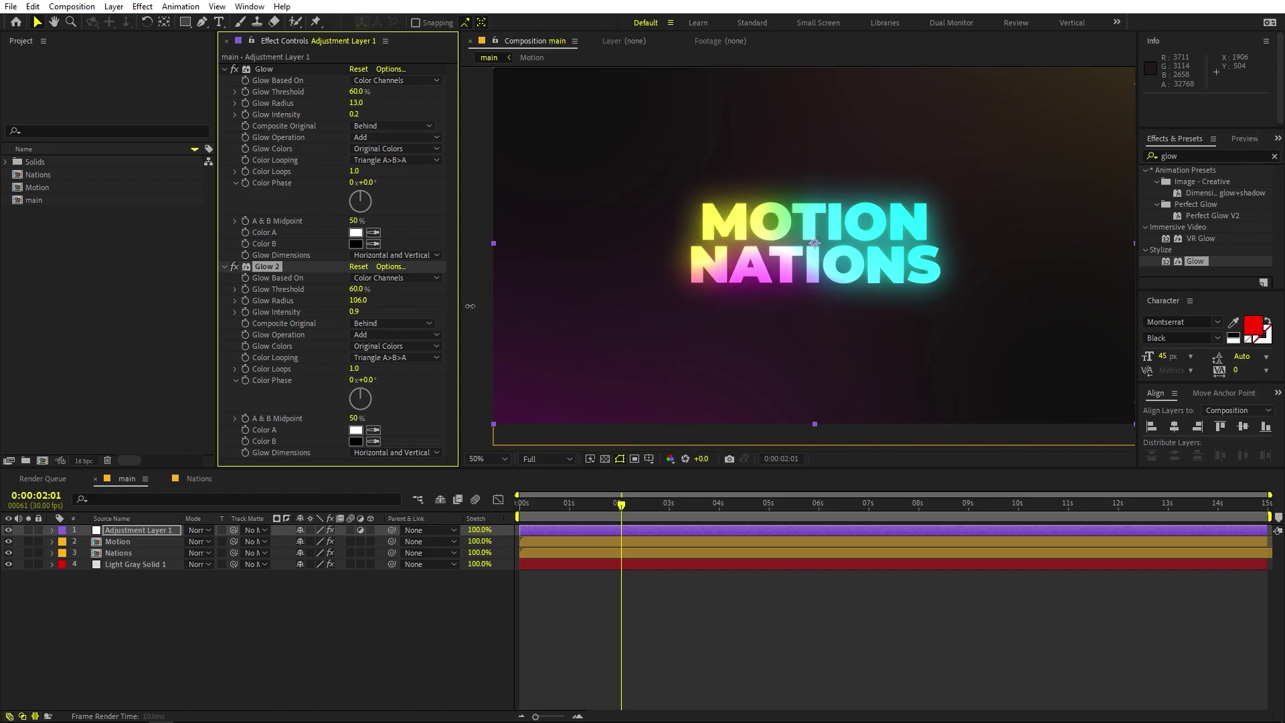
left_click_drag(489, 307, 550, 312)
left_click_drag(355, 313, 325, 315)
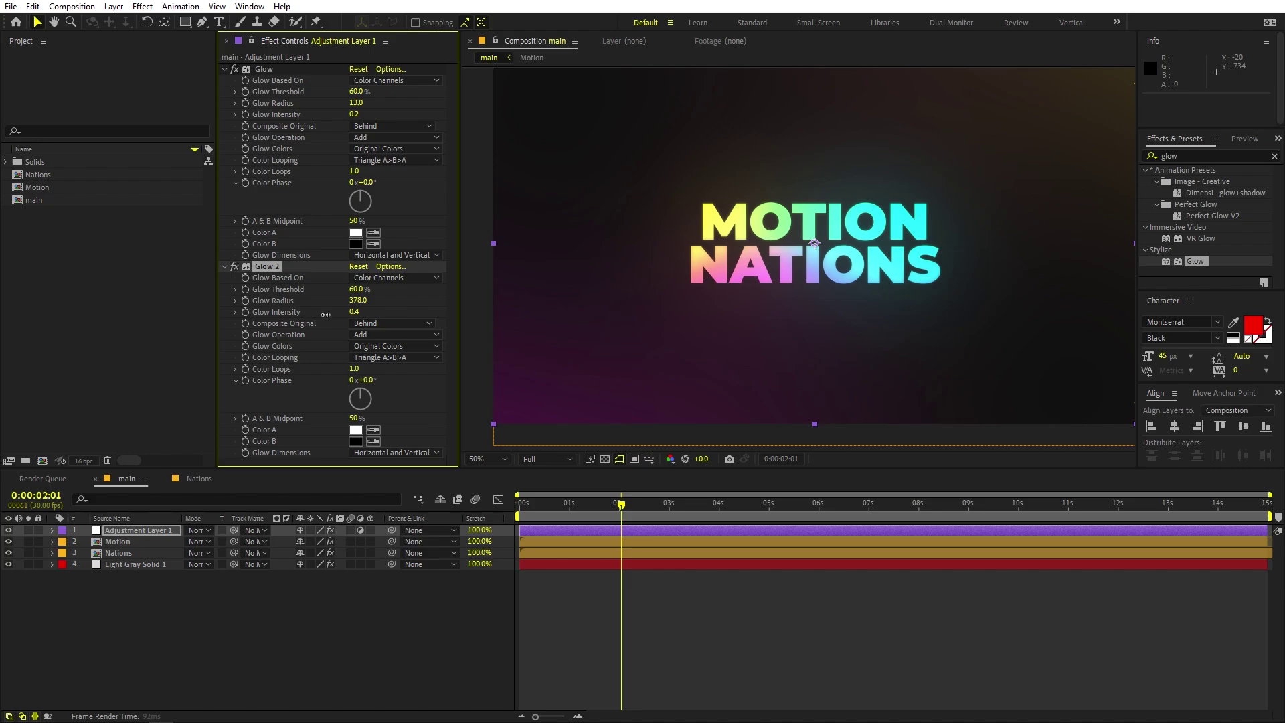
key("ctrl+d")
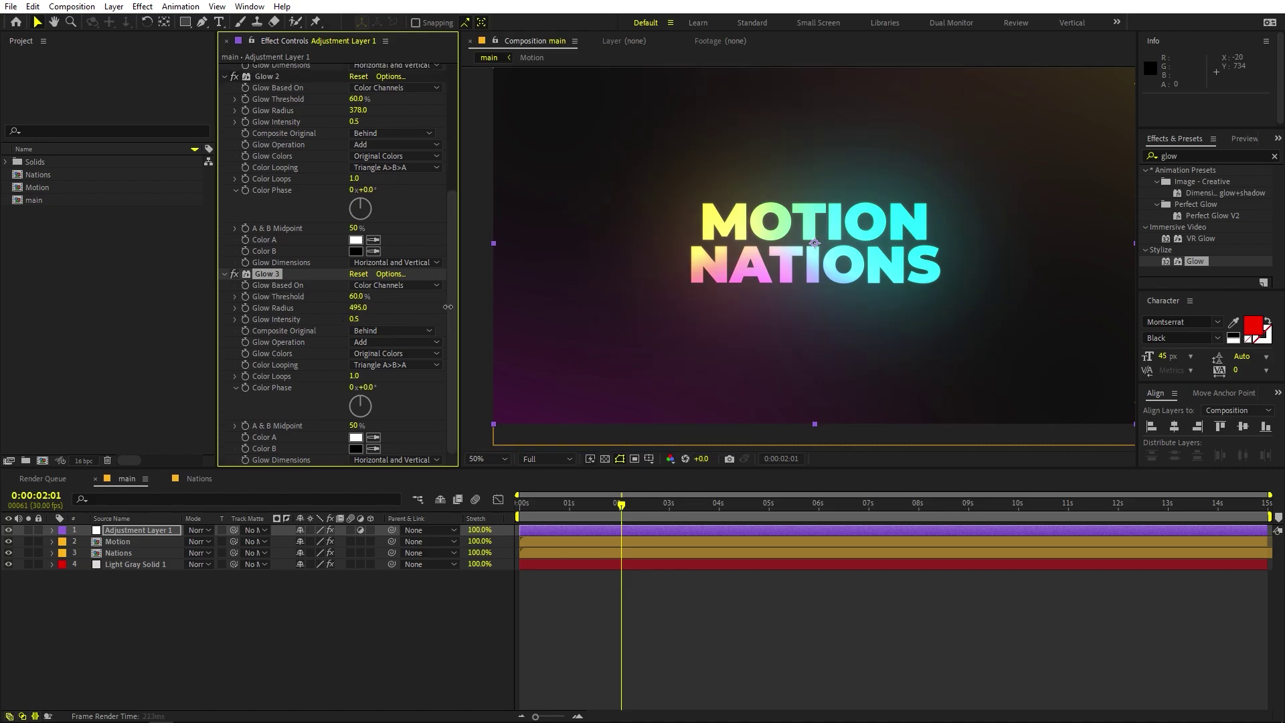
left_click_drag(354, 320, 335, 323)
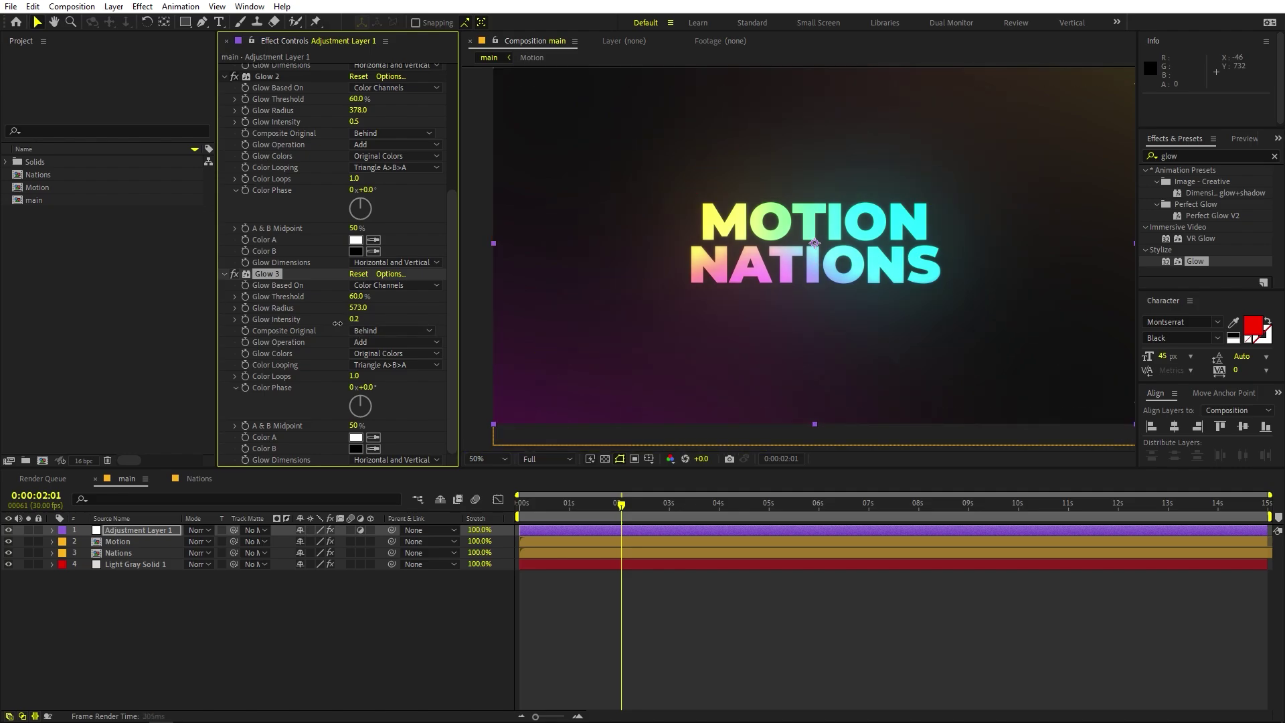
- Play the composition from the beginning to review the glowing letter animation
left_click(737, 521)
key("Home")
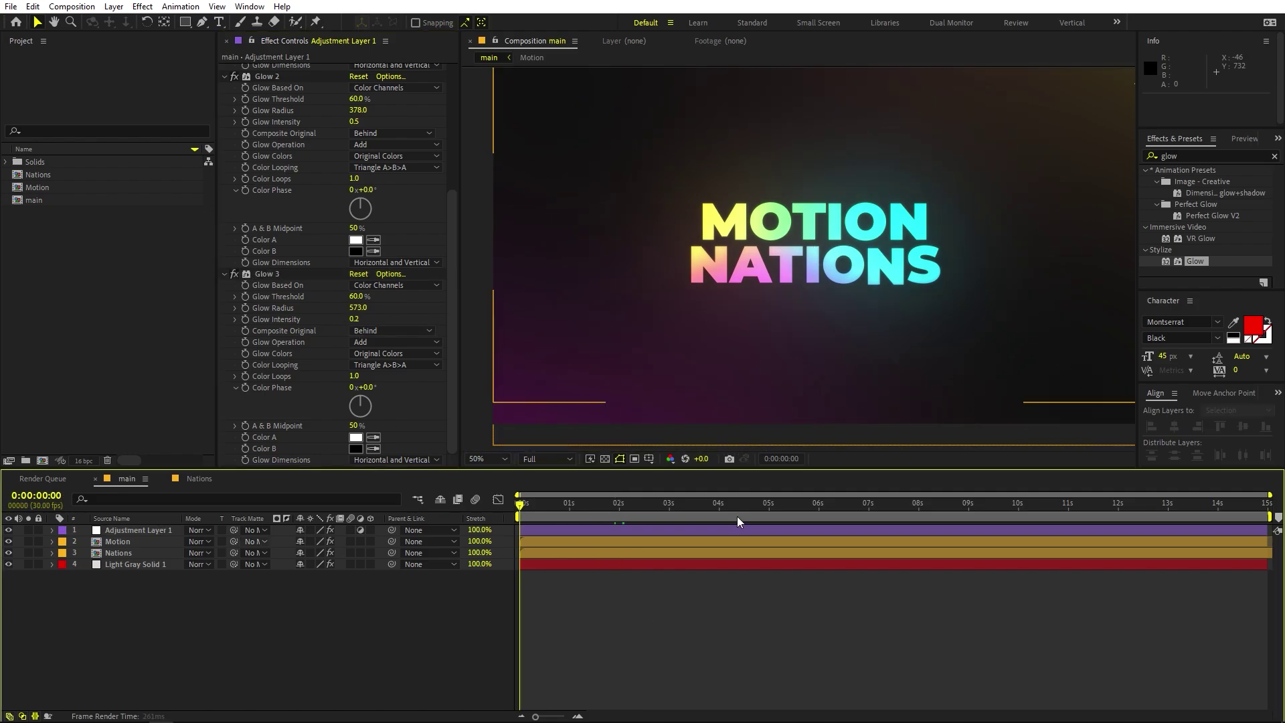
key("space")
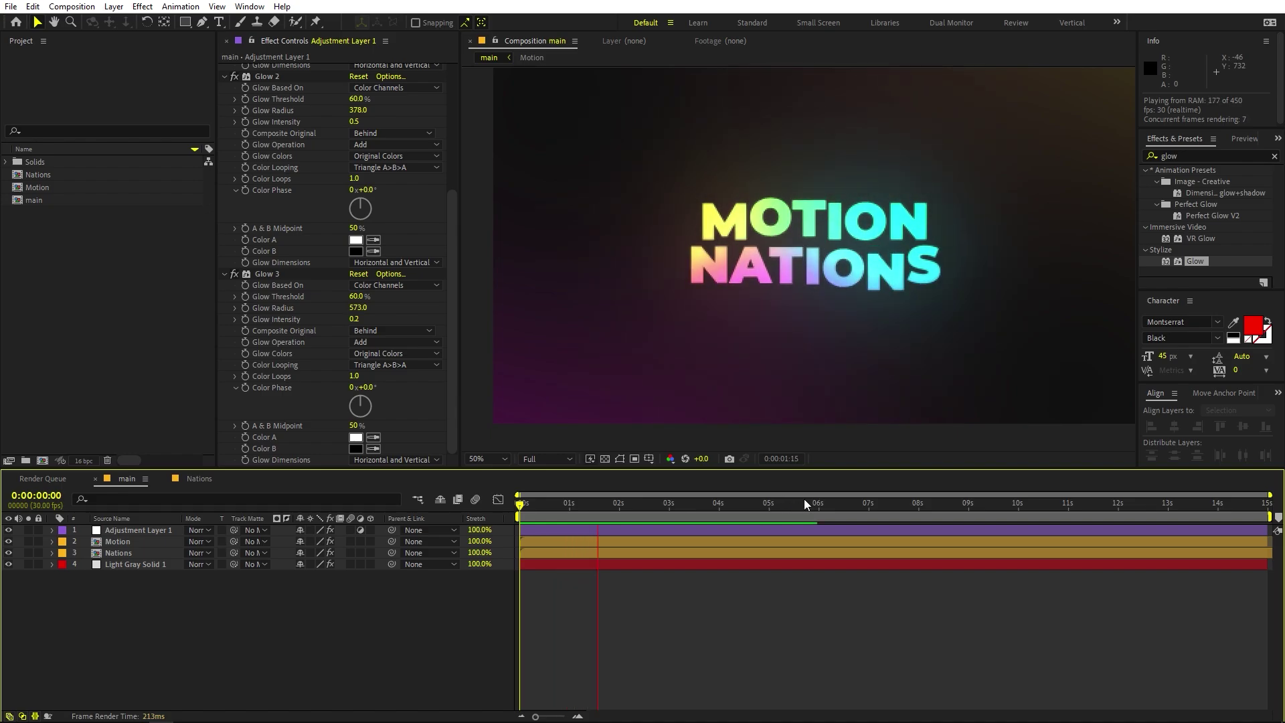
left_click(793, 234)
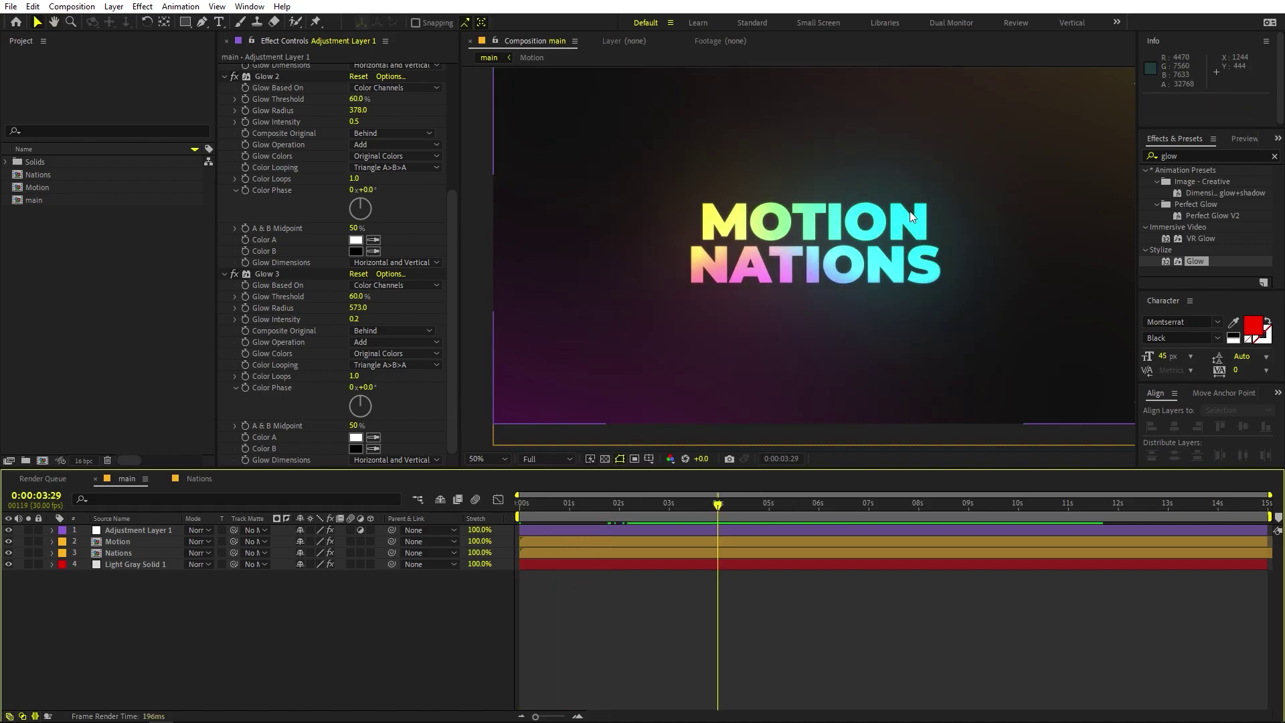
- Duplicate the Motion and Nations layers and place the copies below the originals, above the background solid
left_click(118, 542)
left_click(120, 553, "ctrl")
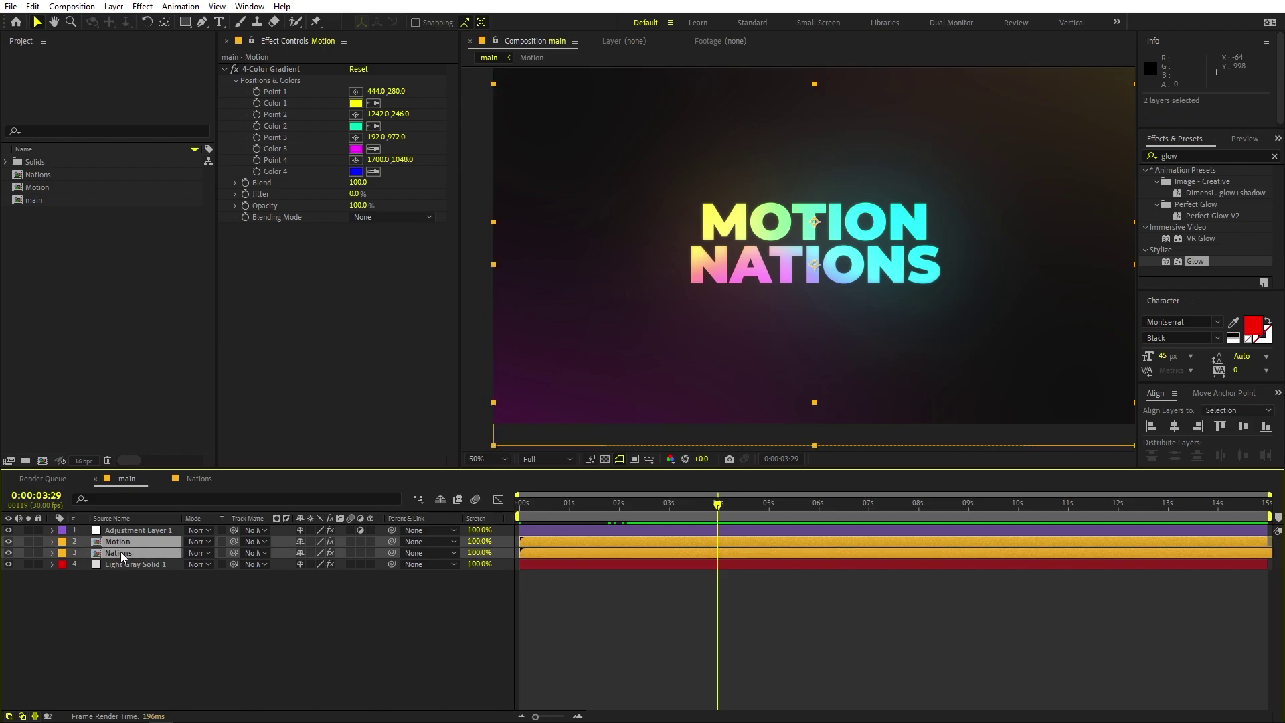
key("ctrl+d")
left_click_drag(129, 573, 129, 587)
left_click_drag(568, 504, 561, 503)
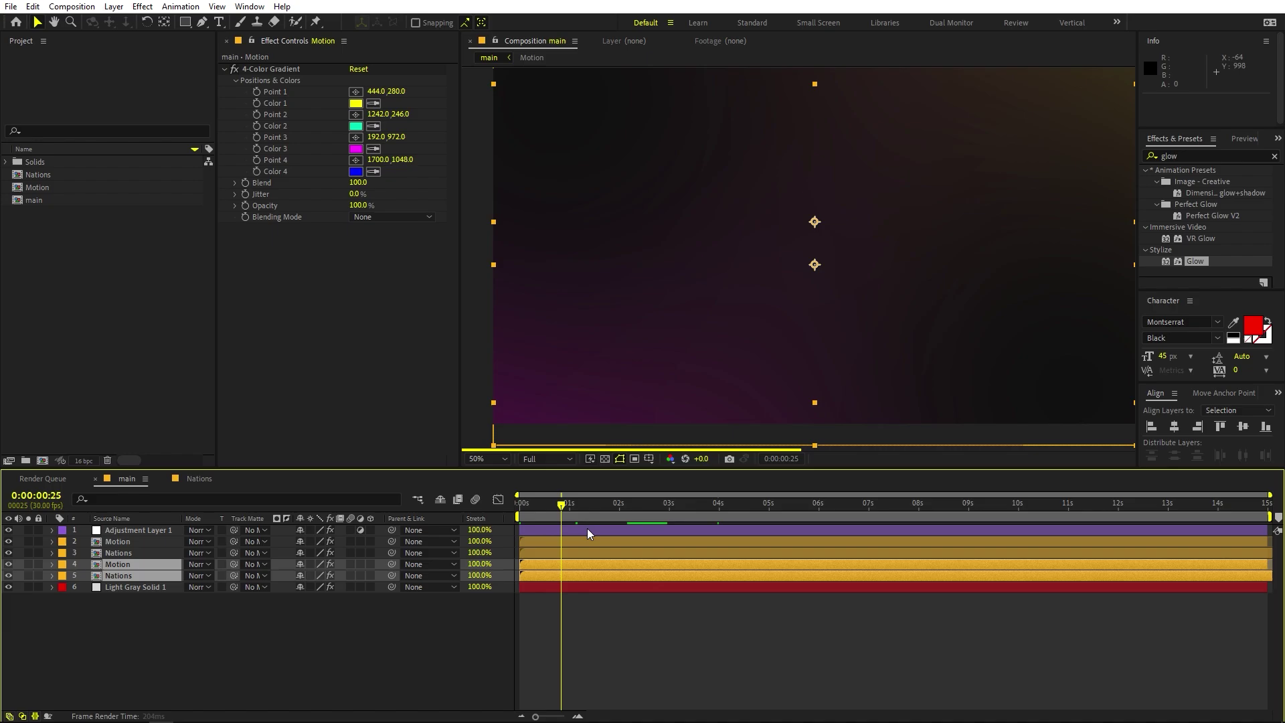
left_click(588, 534)
- Apply a white FFFFFF Fill effect to the lower Motion and Nations copies
left_click(602, 587)
left_click(1199, 156)
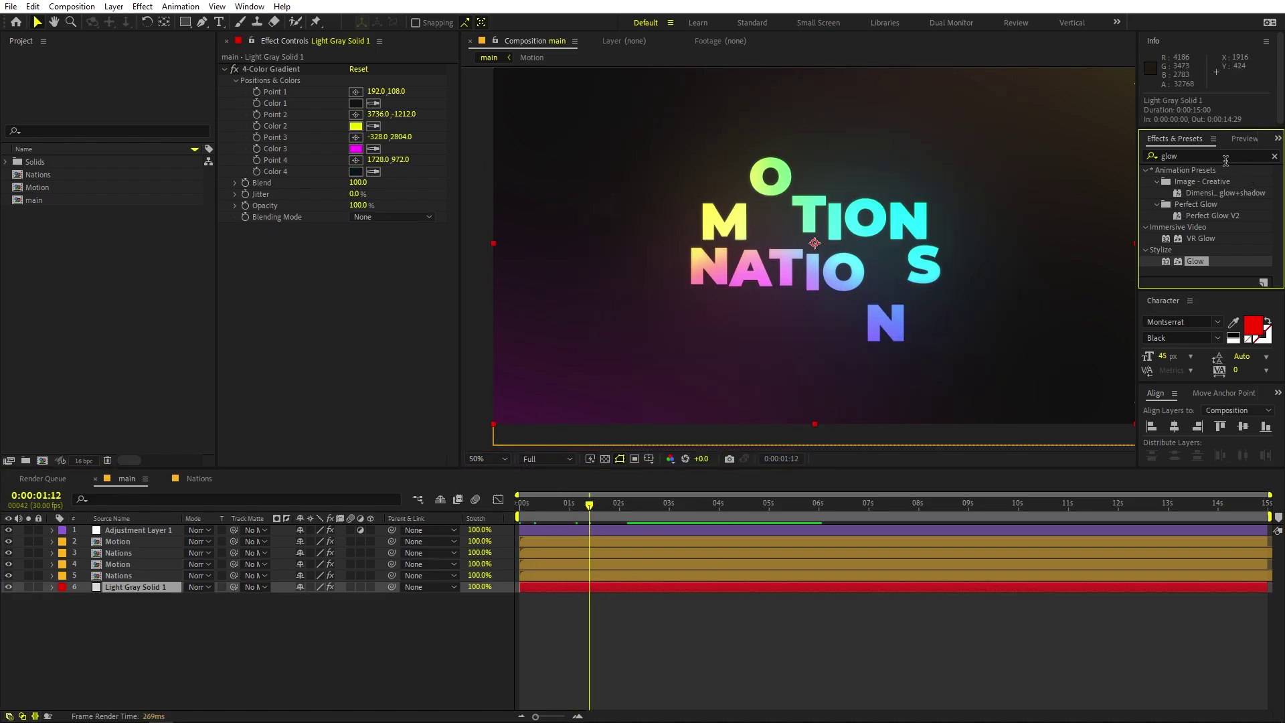
type("fill")
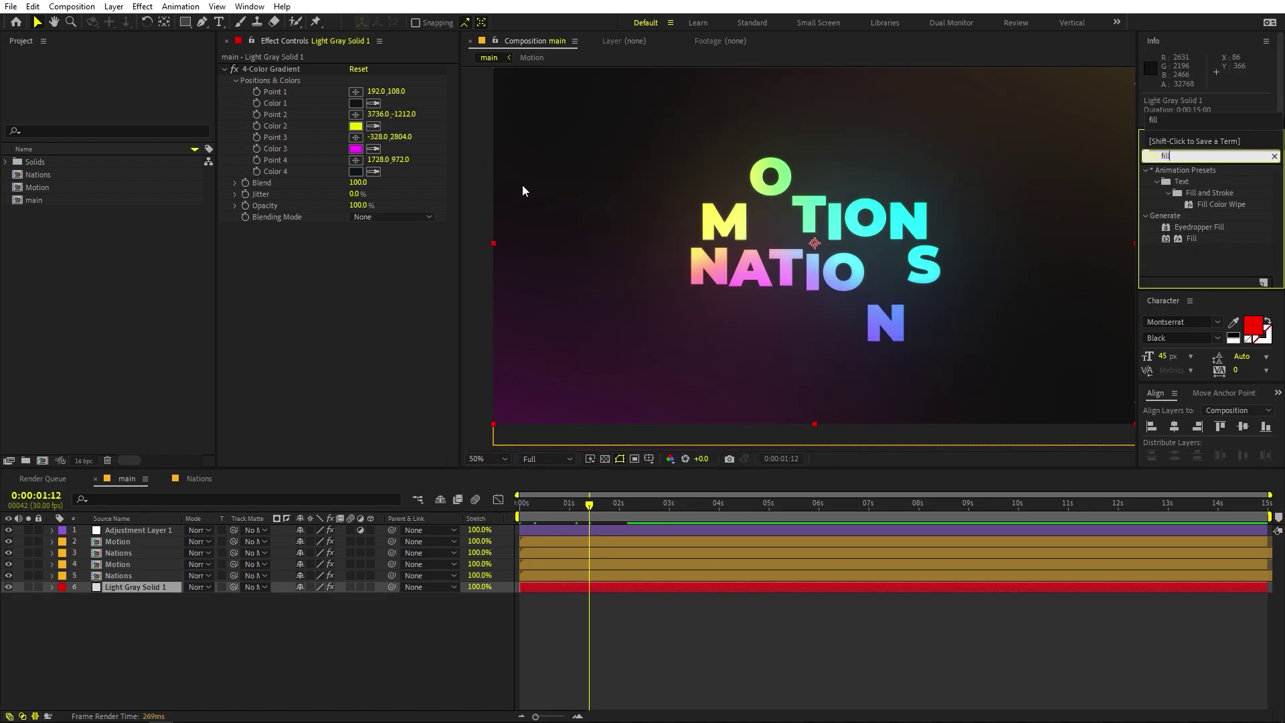
left_click_drag(1191, 239, 138, 564)
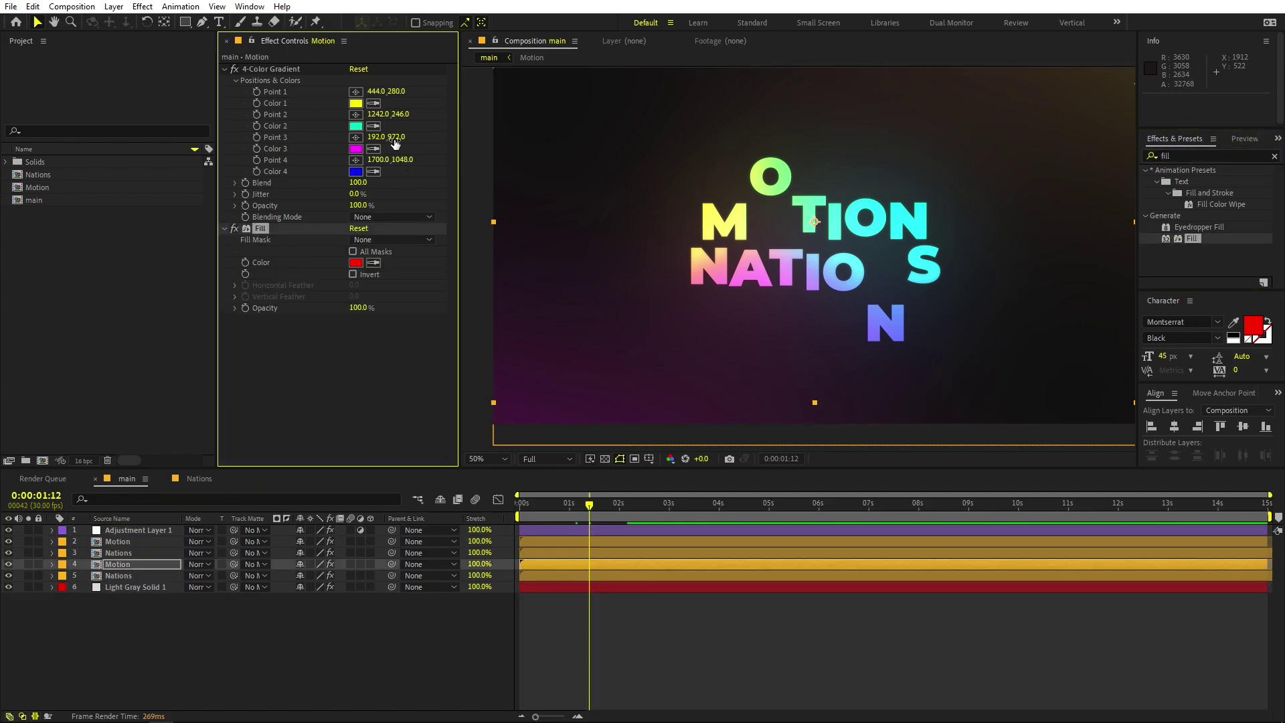
left_click(355, 263)
type("FFFFFF")
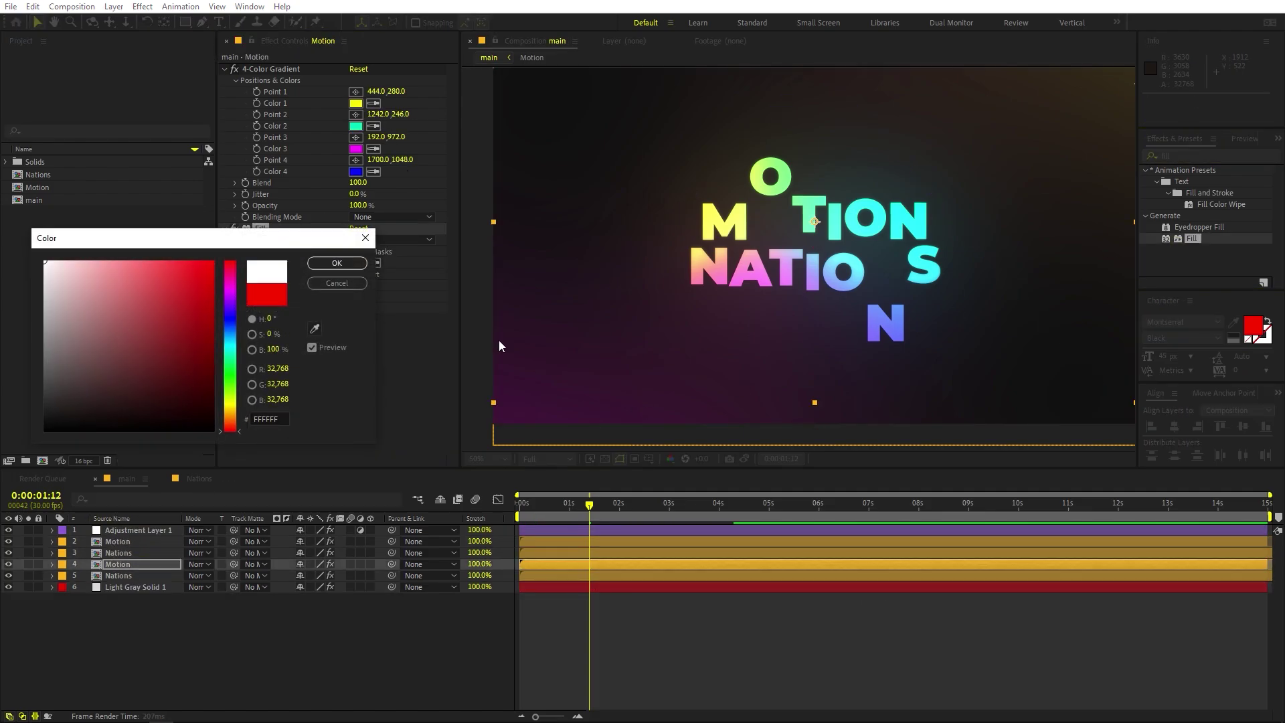
left_click(331, 264)
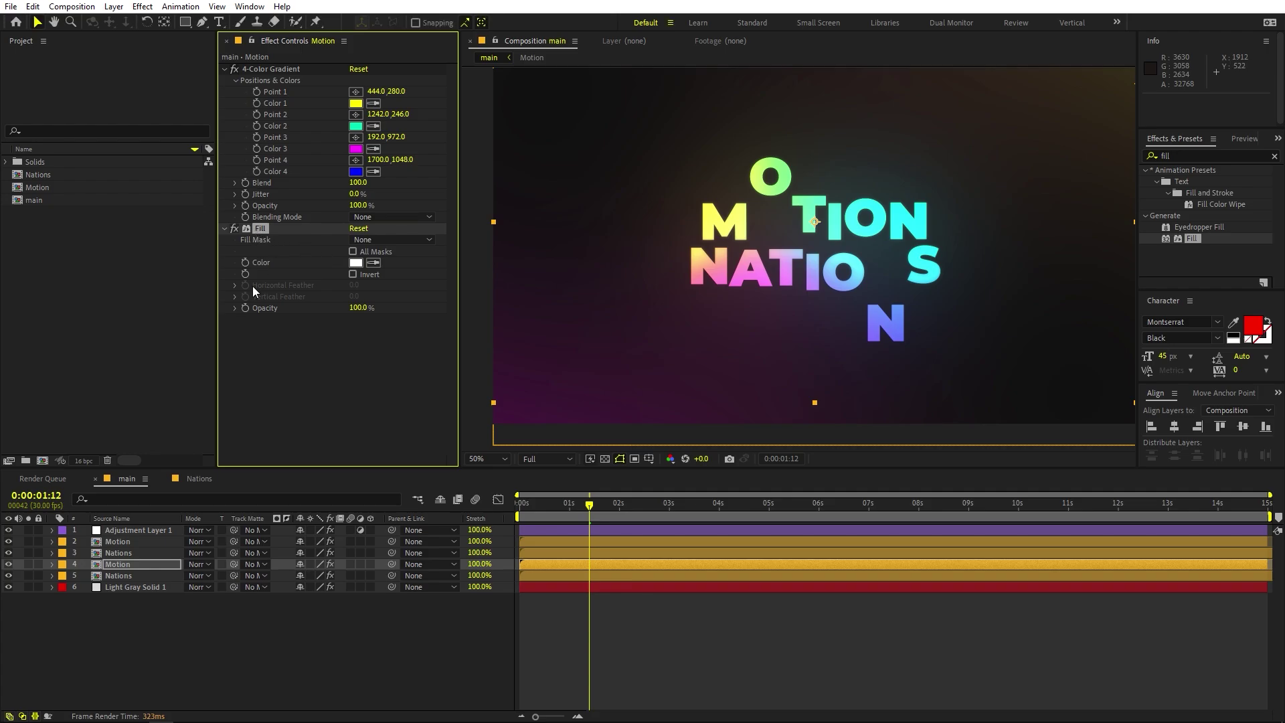
left_click(118, 576)
- Shift the two white-filled Motion and Nations copies one frame earlier in time
left_click_drag(564, 509, 544, 510)
left_click(556, 564, "ctrl")
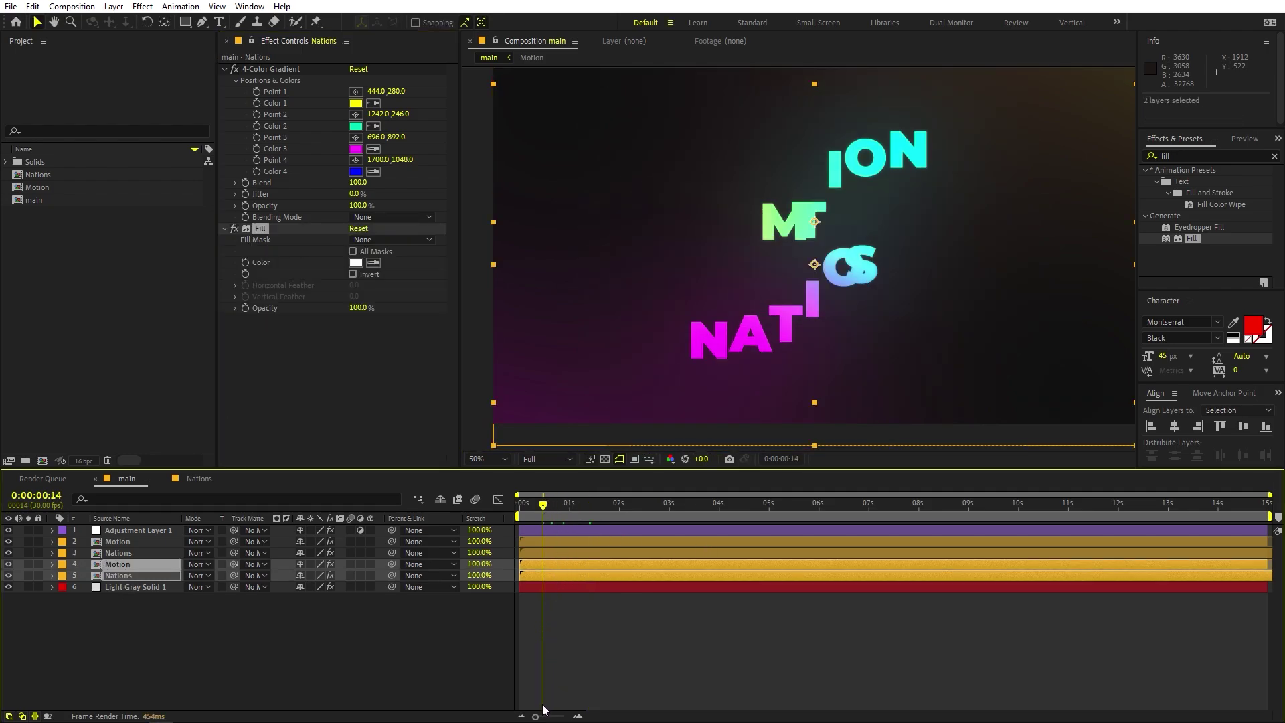
left_click_drag(539, 715, 567, 712)
mouse_move(582, 568)
left_mouse_down()
mouse_move(594, 568)
mouse_move(568, 566)
left_mouse_up()
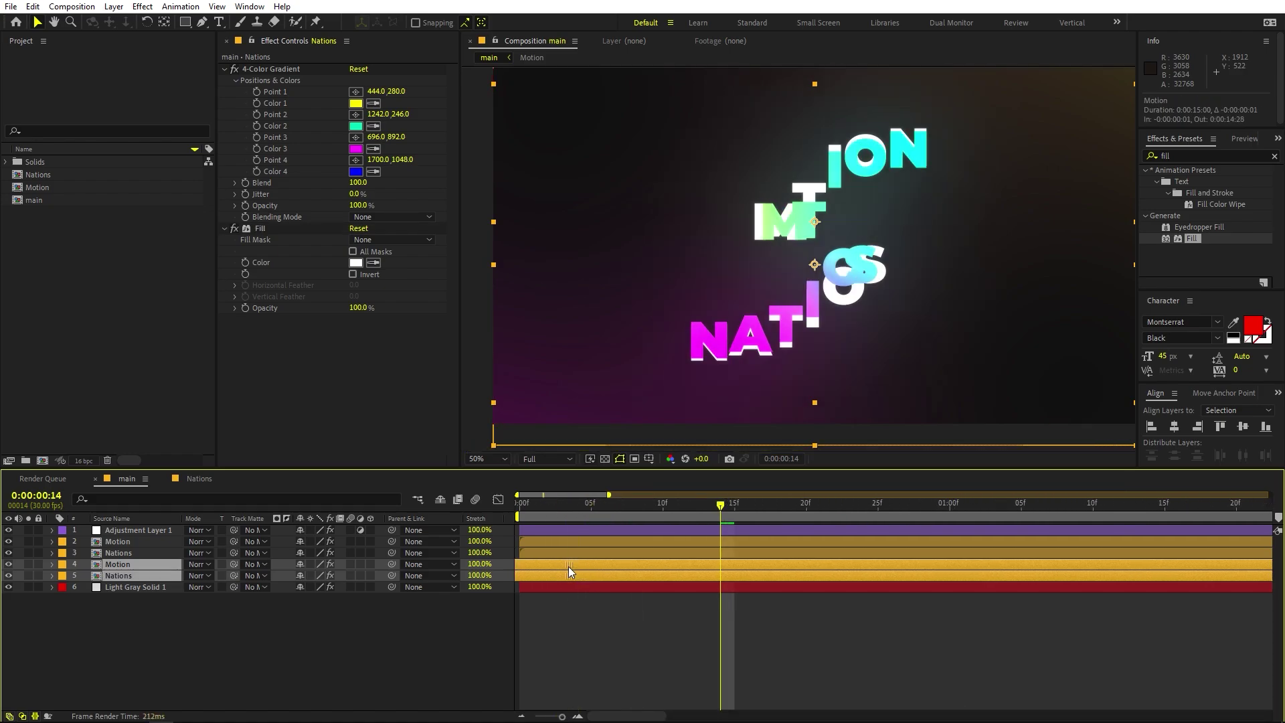
- Play the animation from the start and examine the white trailing letters behind the colored words
left_click(664, 504)
key("Home")
key("space")
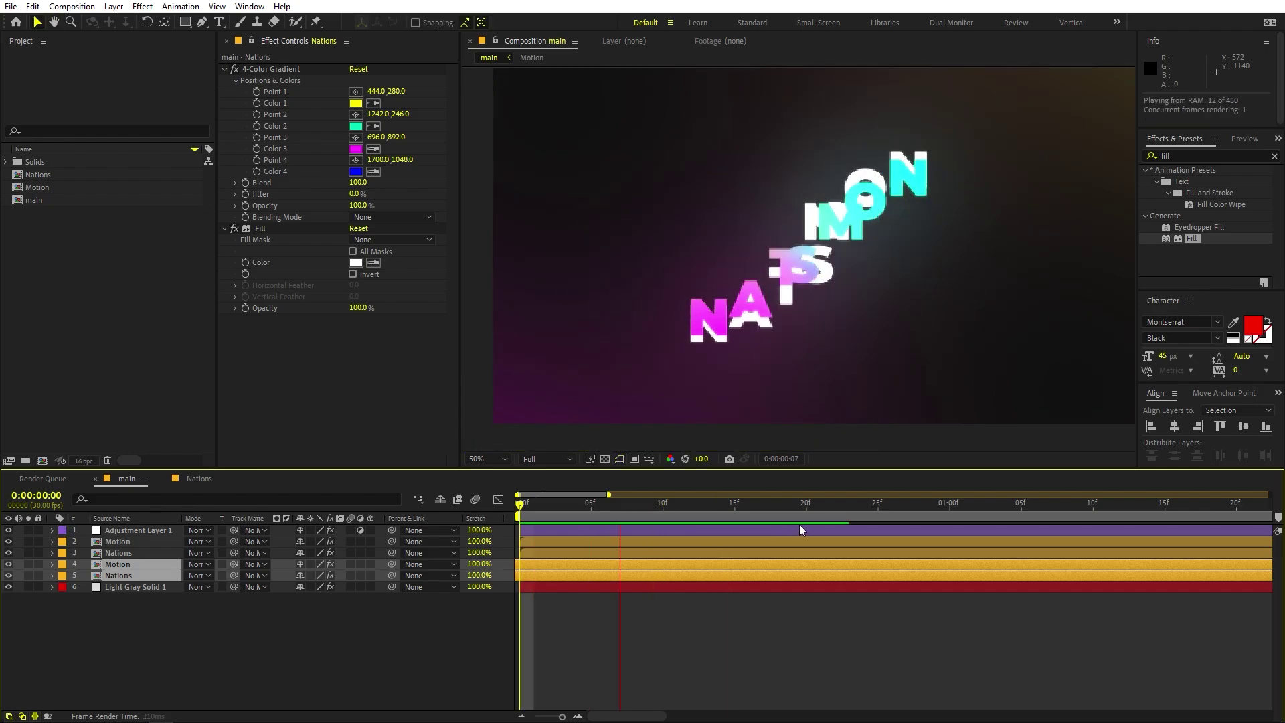
key("minus")
key("minus")
key("minus")
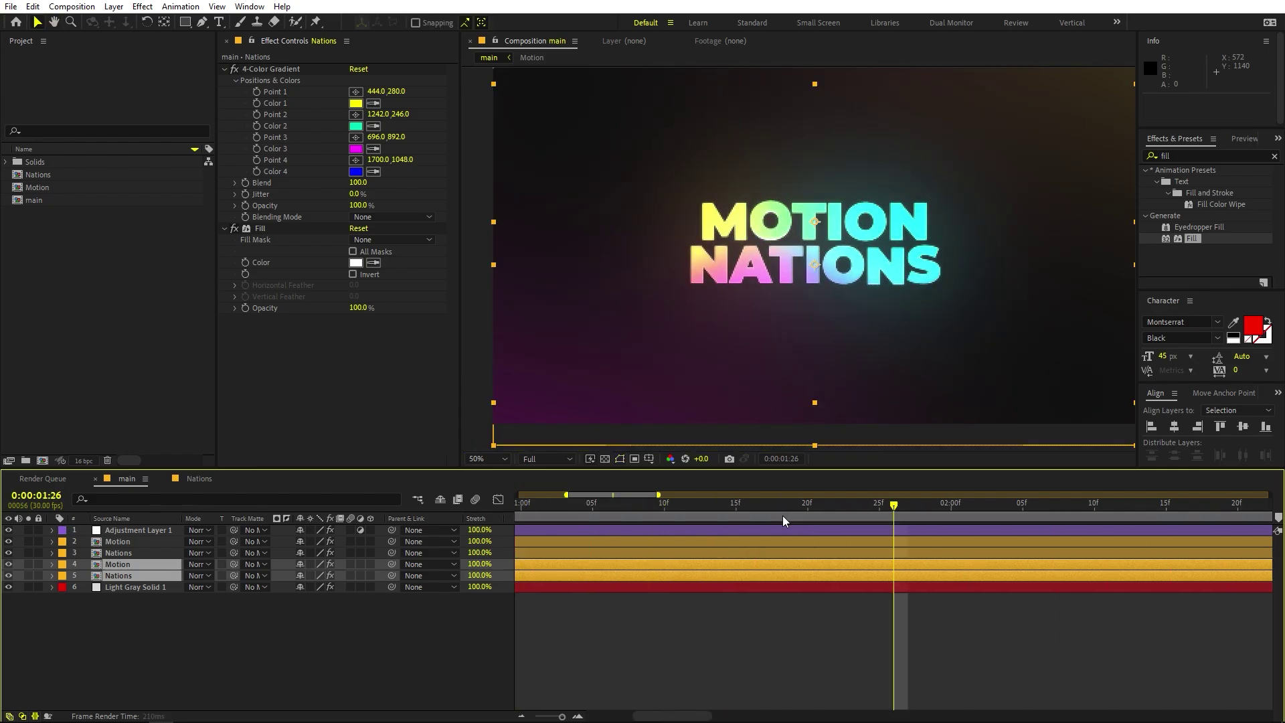
key("space")
key("space")
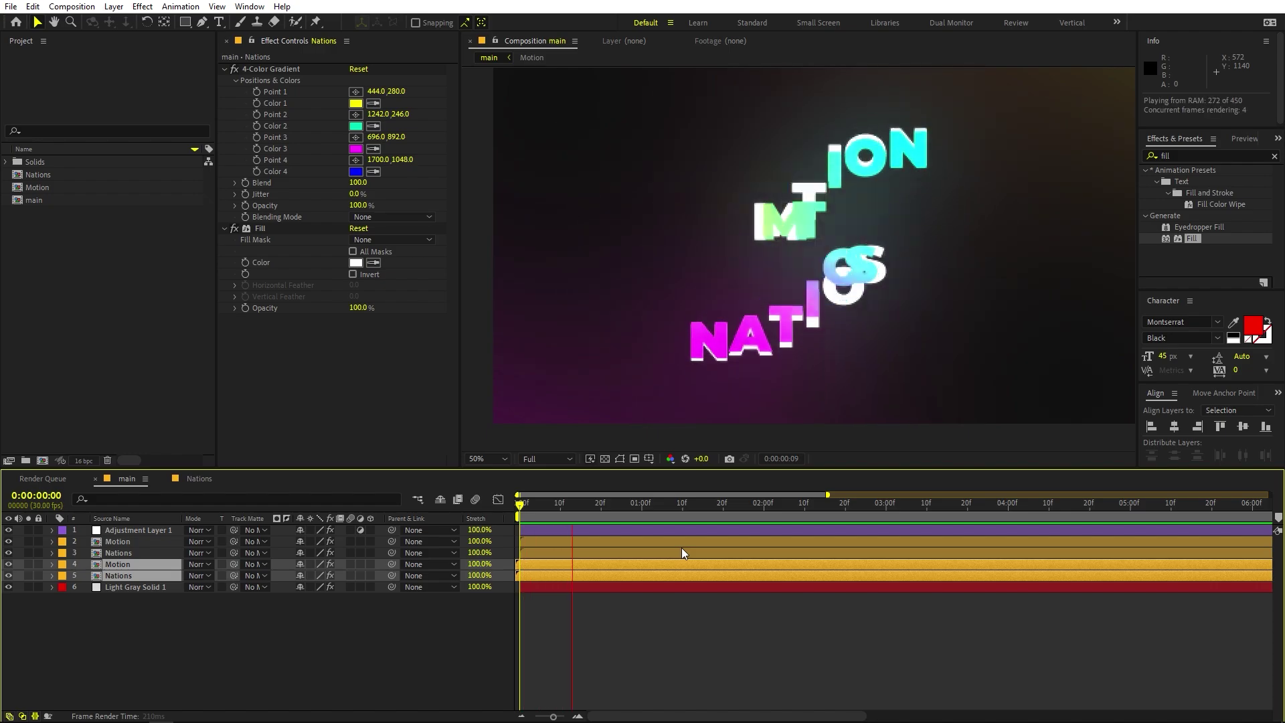
key("space")
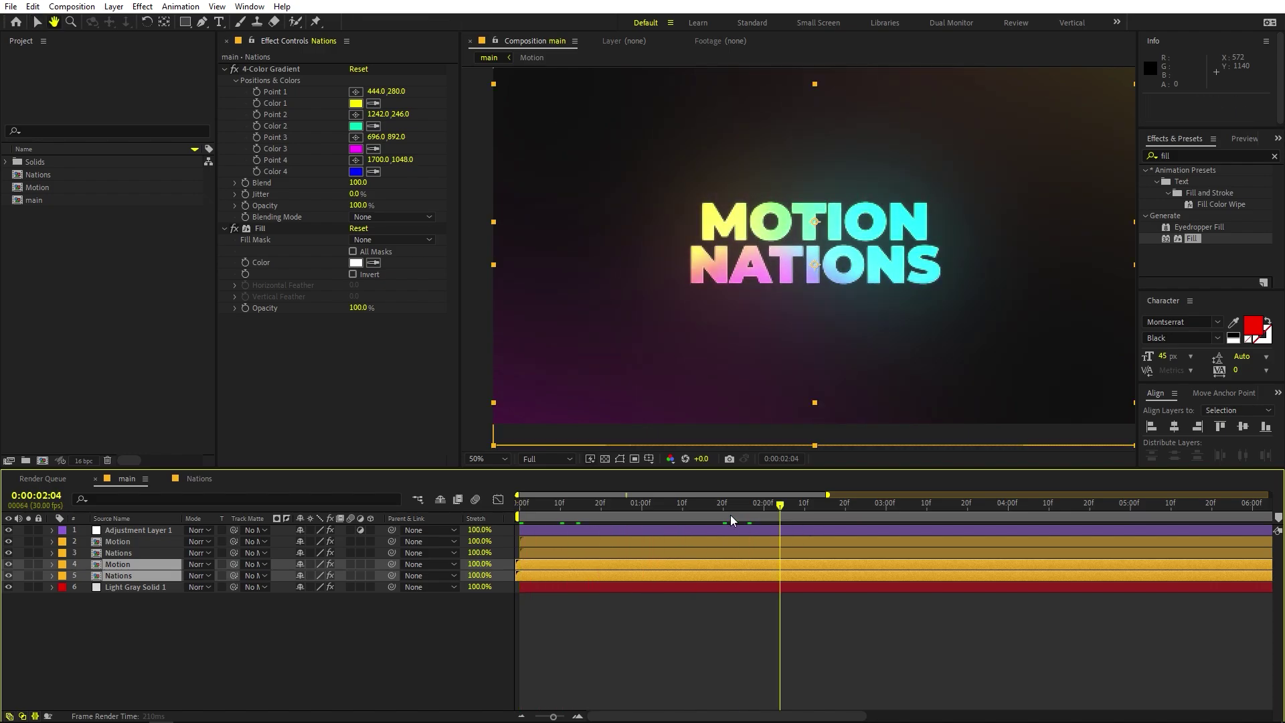
- Set the adjustment layer's three Glow radii to 39, 242 and 585, and insert a Curves effect between Glow 2 and Glow 3
left_click(683, 530)
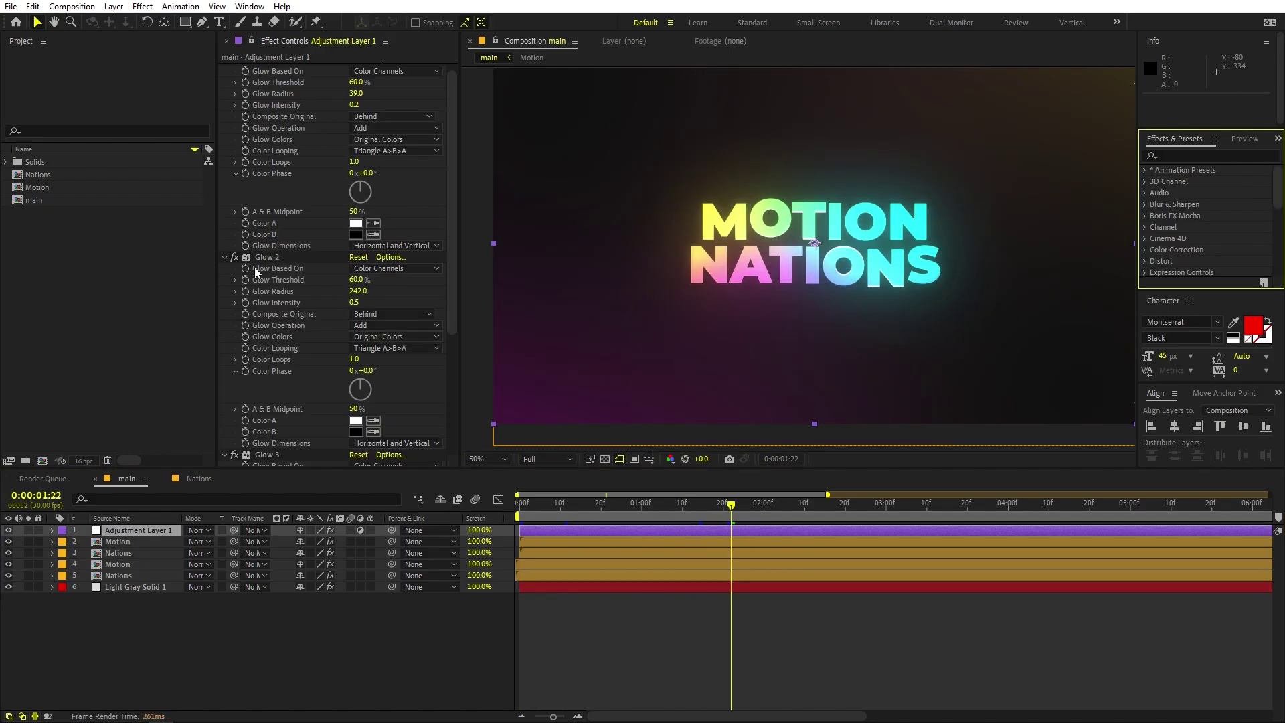
left_click(1187, 155)
type("cur")
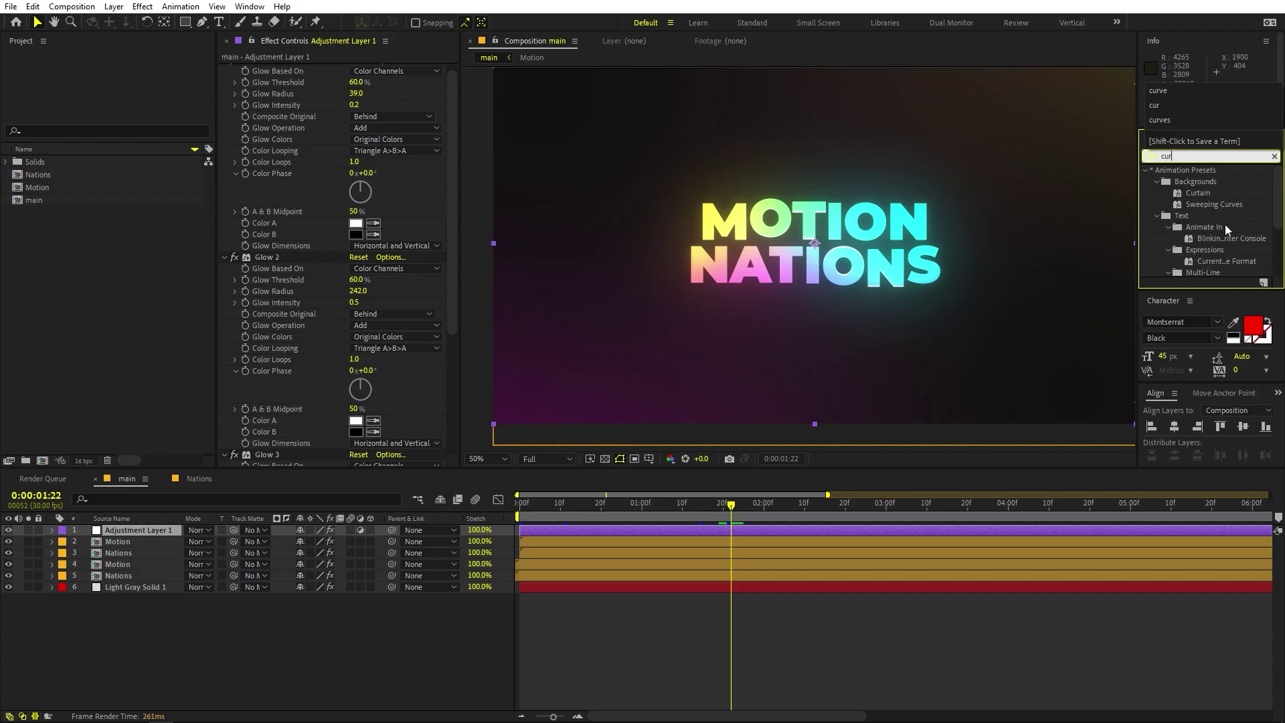
scroll(1225, 224, "down", 3)
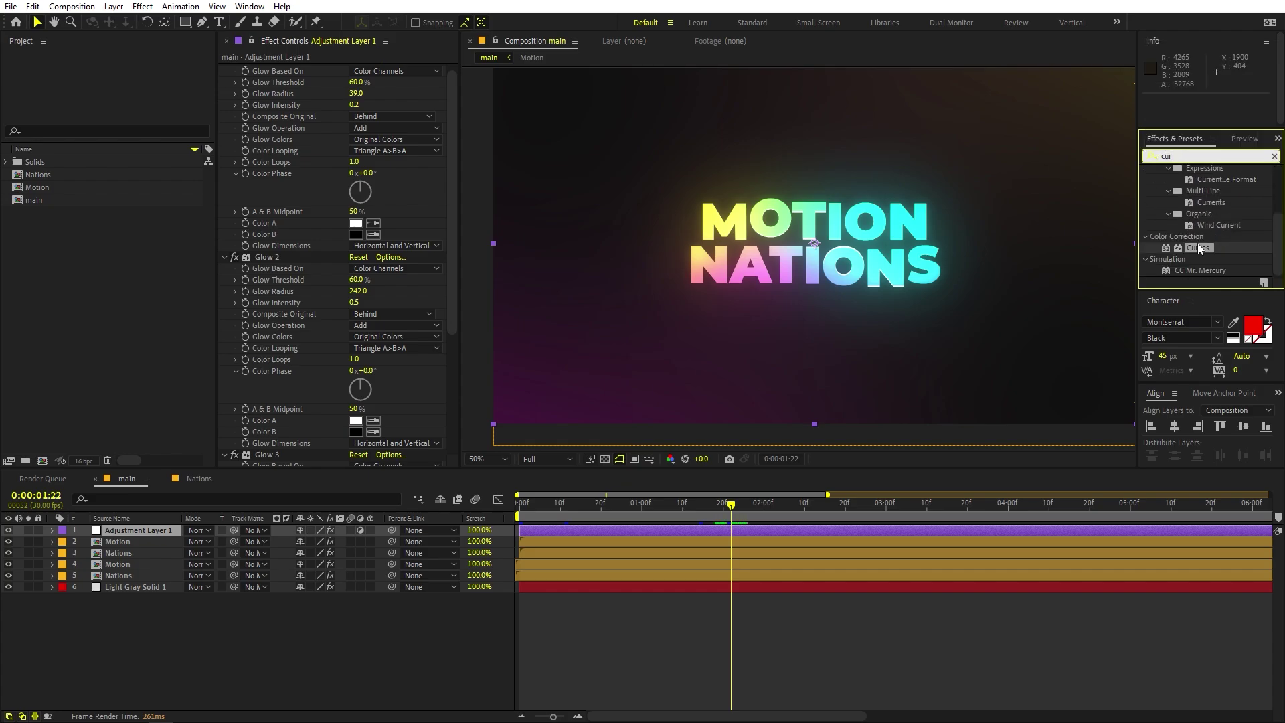
left_click_drag(1198, 246, 348, 422)
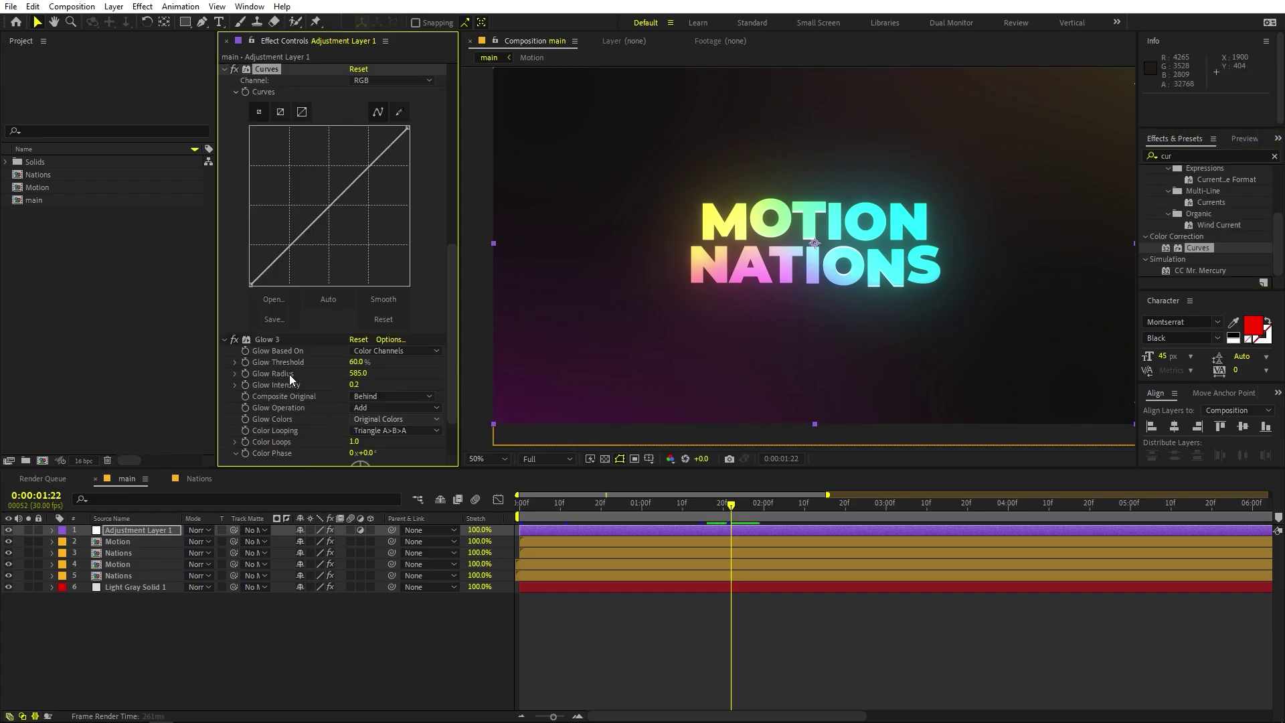
scroll(290, 375, "up", 3)
left_click(226, 160)
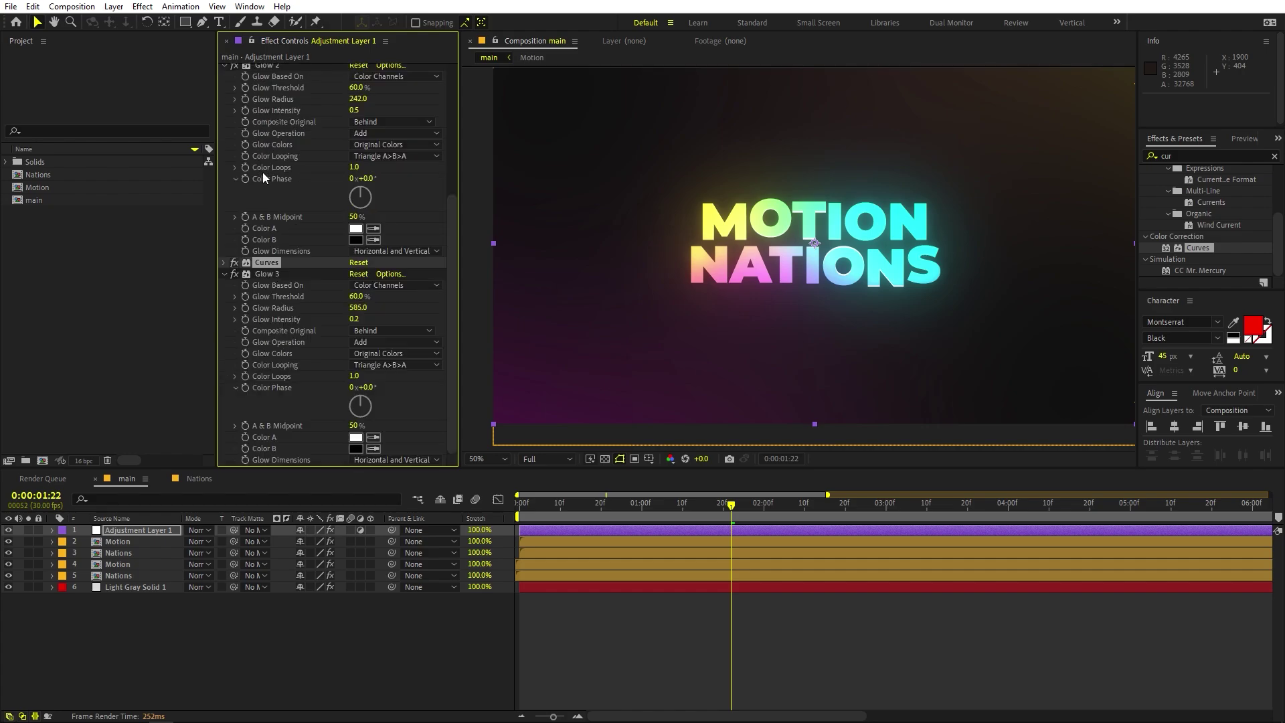
- Move the adjustment layer's Curves effect below Glow 3 and pull the lower-middle part of the RGB curve down to darken the image
left_click(224, 274)
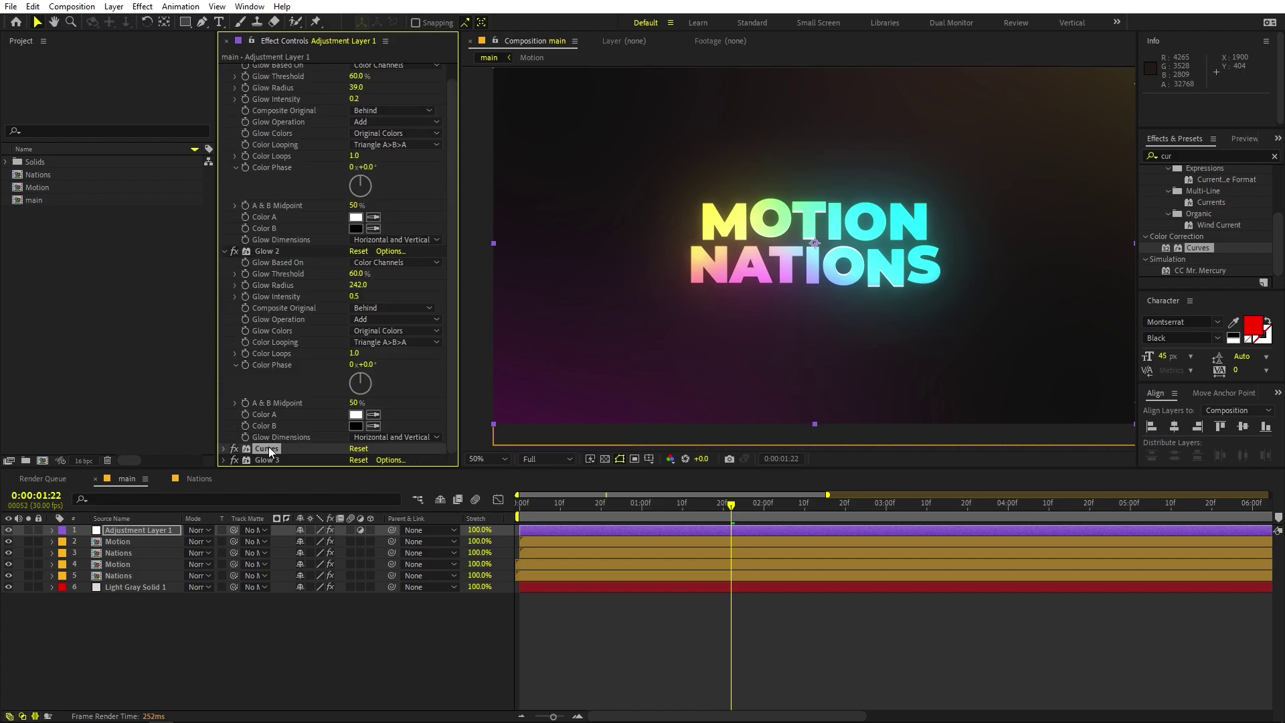
mouse_move(268, 449)
left_mouse_down()
mouse_move(271, 465)
mouse_move(254, 466)
left_mouse_up()
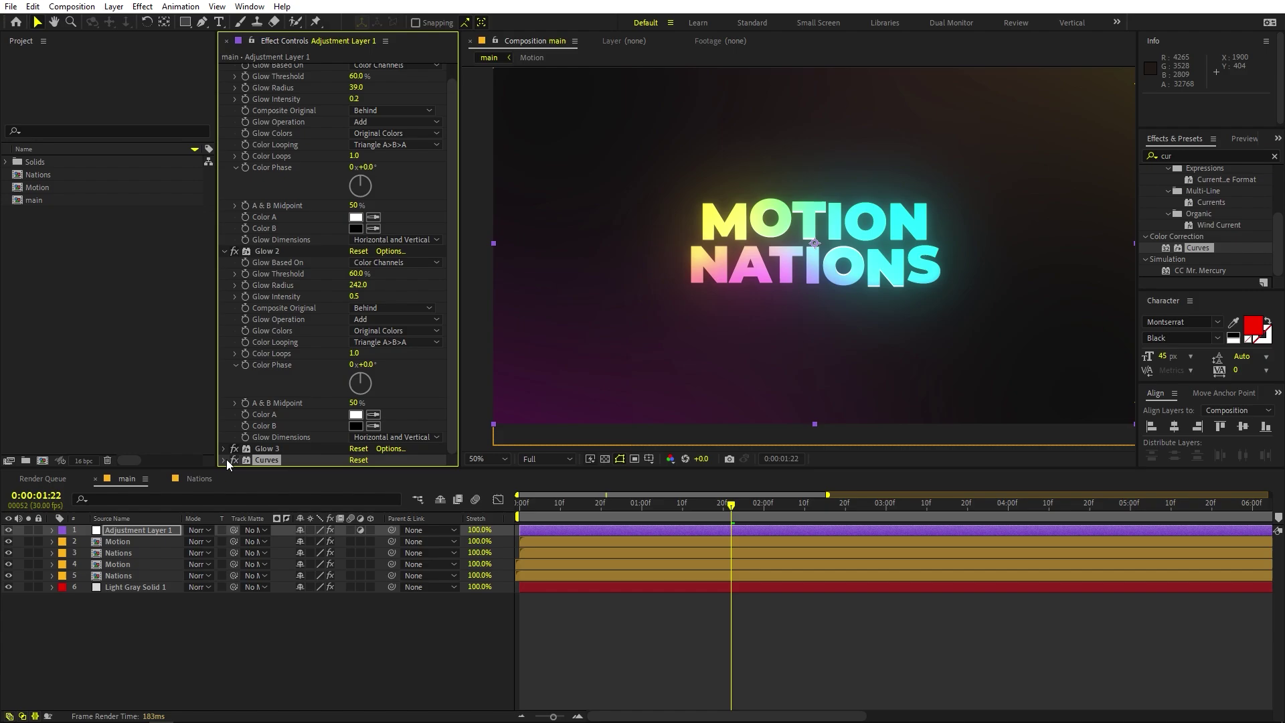
left_click(224, 460)
left_click_drag(310, 361, 319, 370)
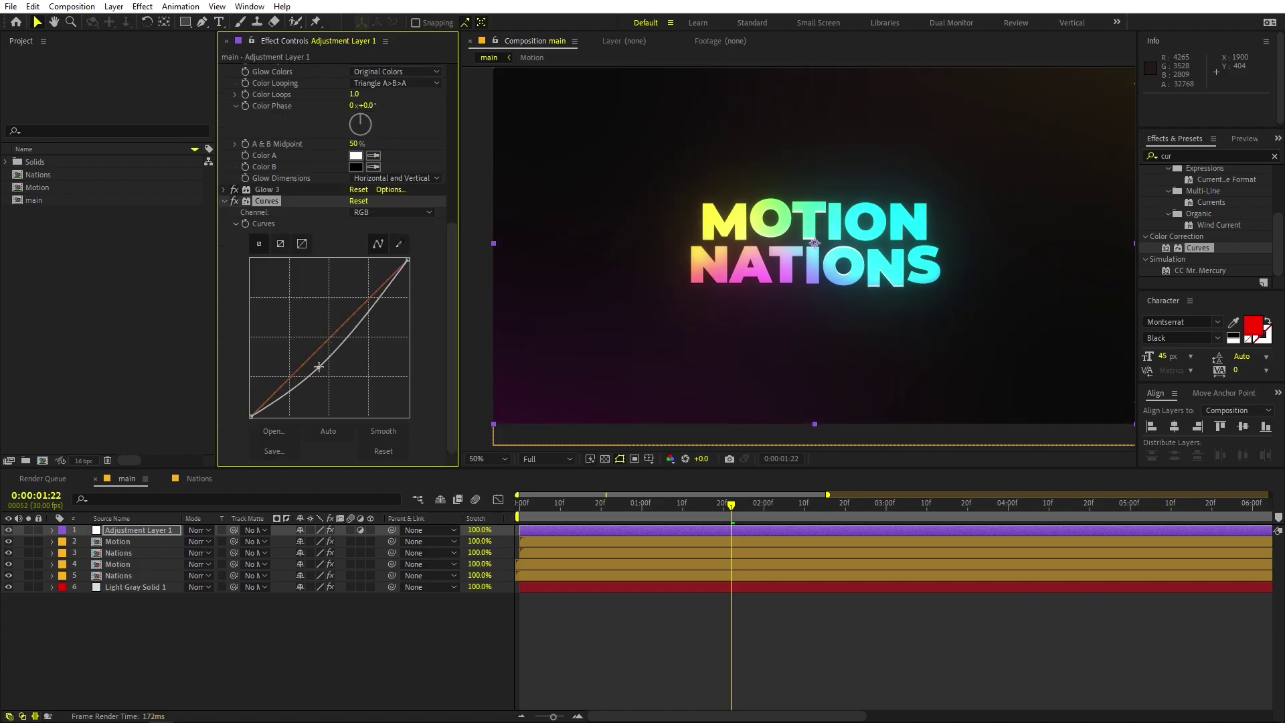
left_click(701, 668)
- Play the main composition from the first frame to check the darkened, glowing letters in motion
key("Home")
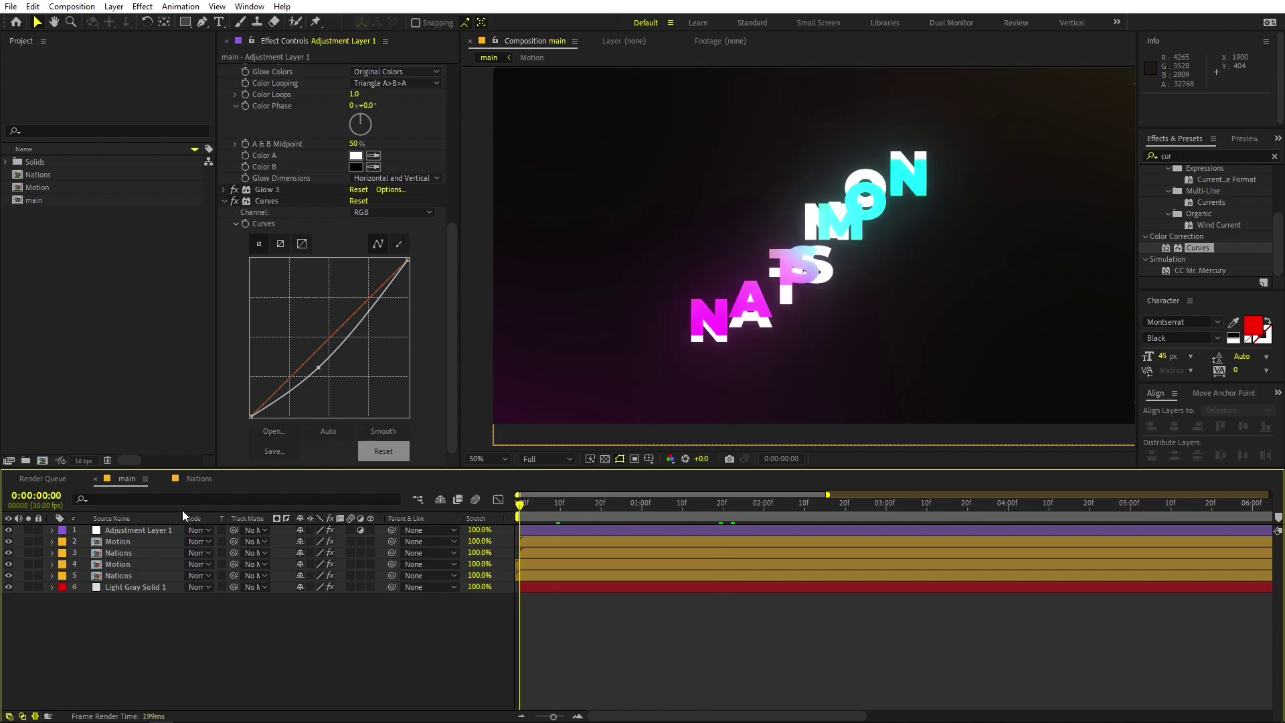
key("space")
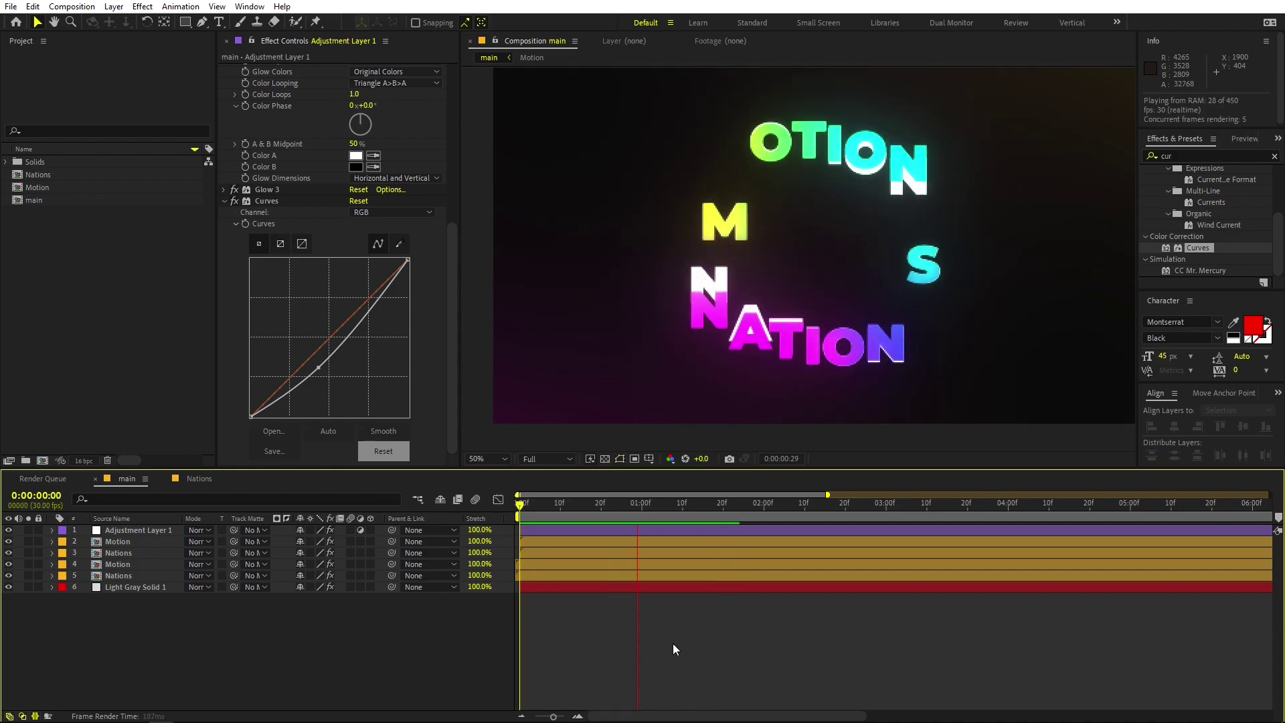
key("space")
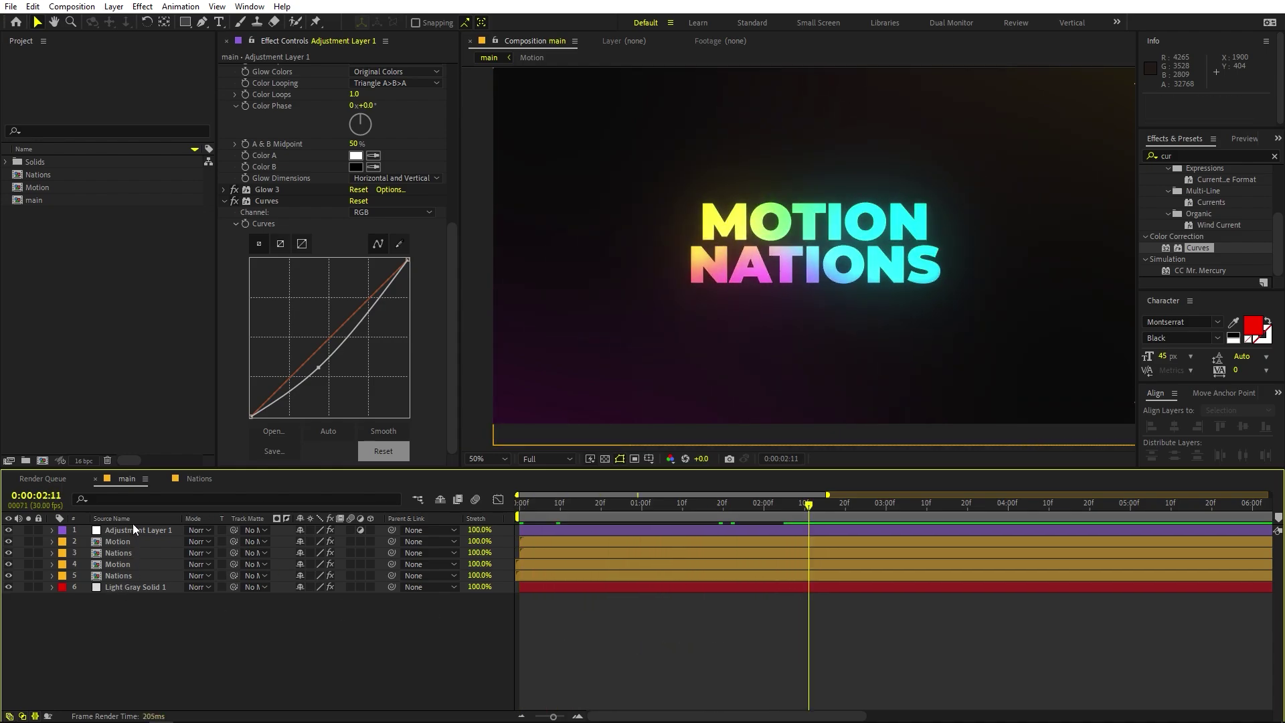
- Try a duplicate of the adjustment layer between the colored and white Motion and Nations copies, preview it, and delete the duplicate
left_click(133, 530)
key("ctrl+d")
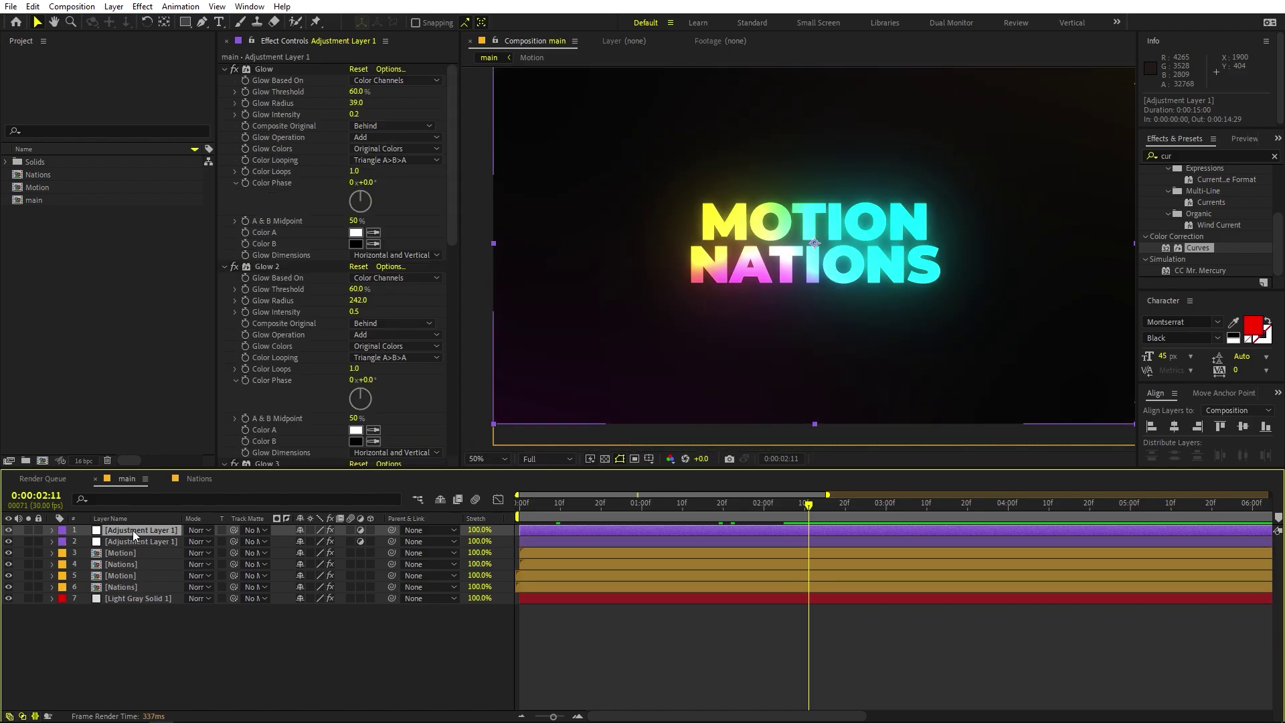
left_click_drag(132, 531, 131, 573)
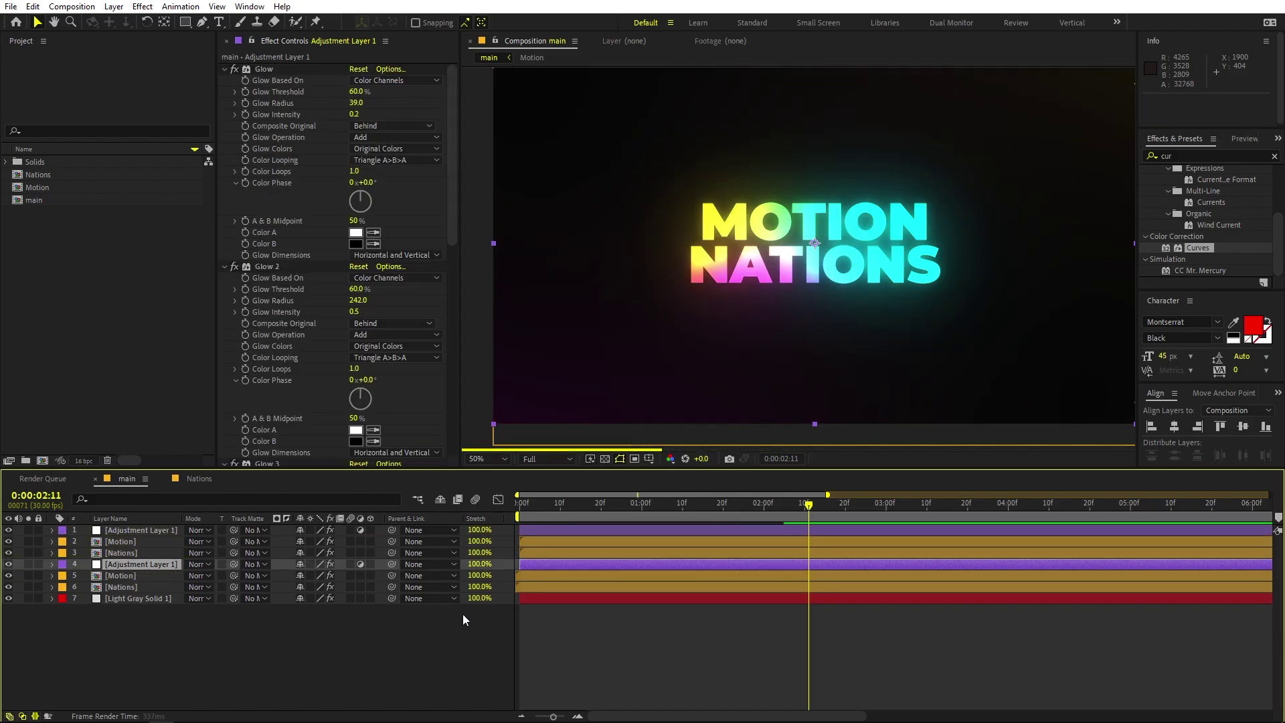
left_click(593, 516)
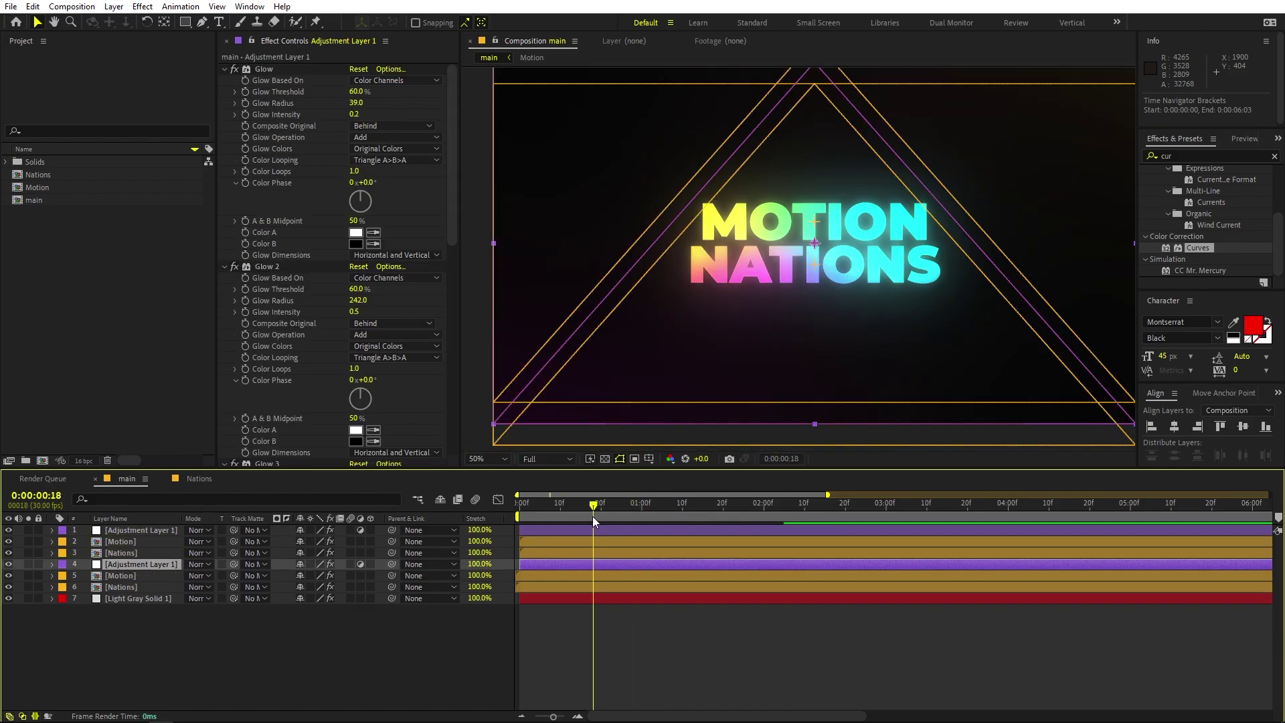
key("space")
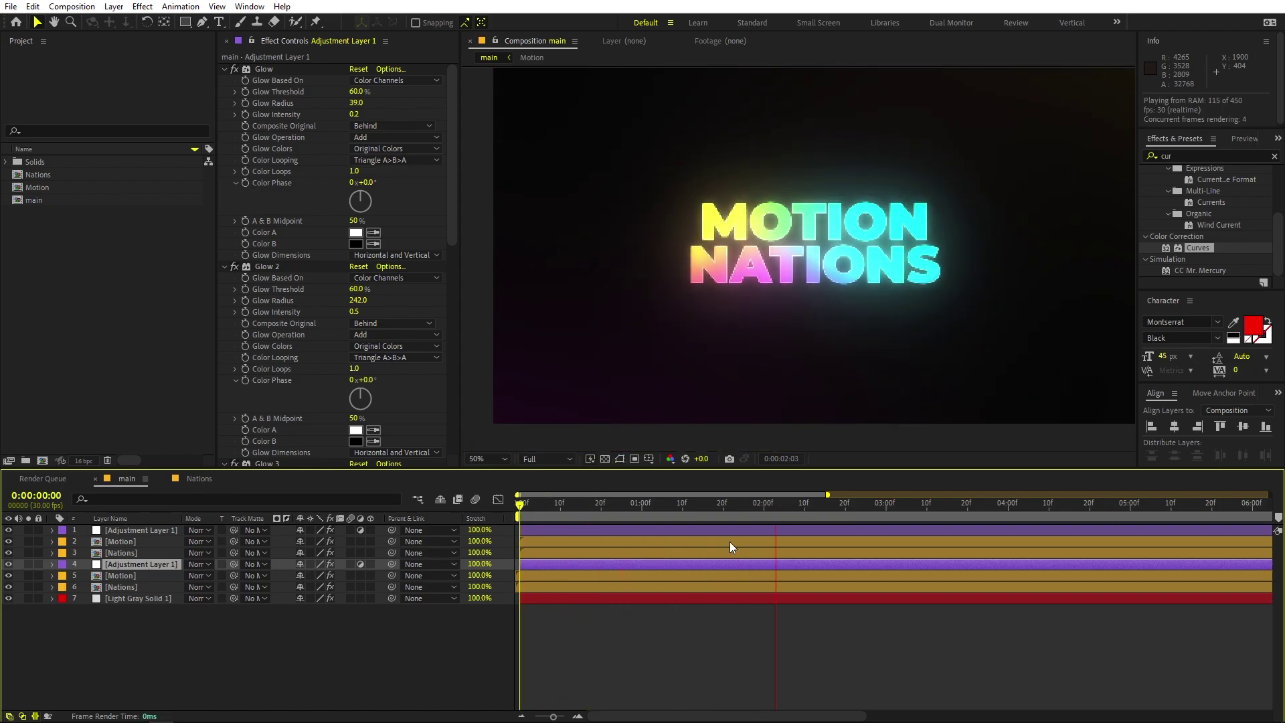
key("space")
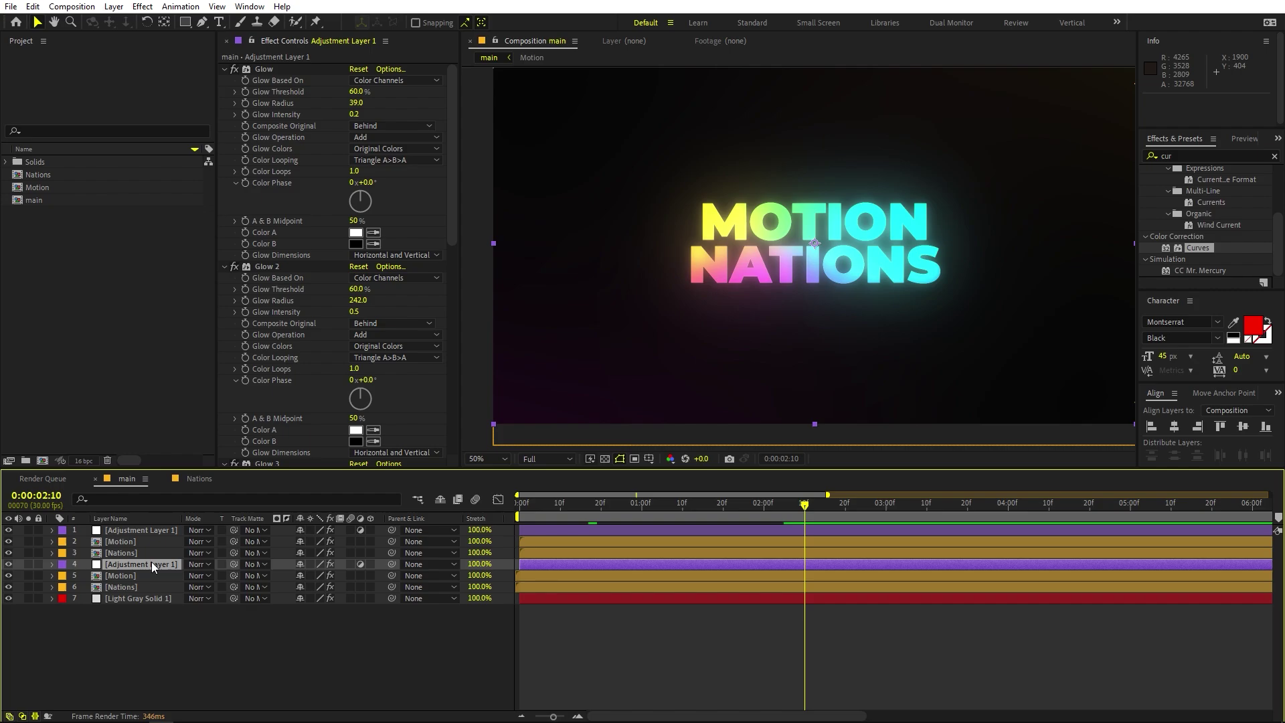
key("Delete")
- Play the animation and scrub through the timeline from the start to 0:00:03:08 to review the final look
key("space")
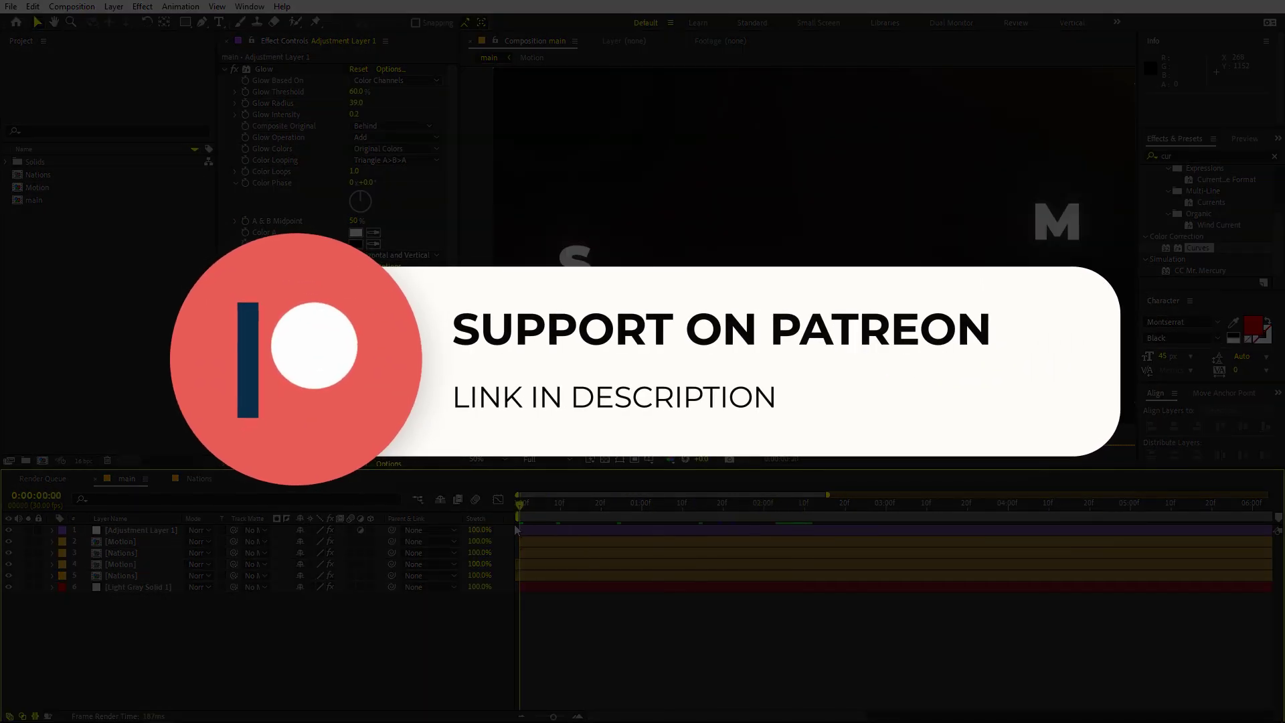
left_click_drag(520, 519, 919, 520)
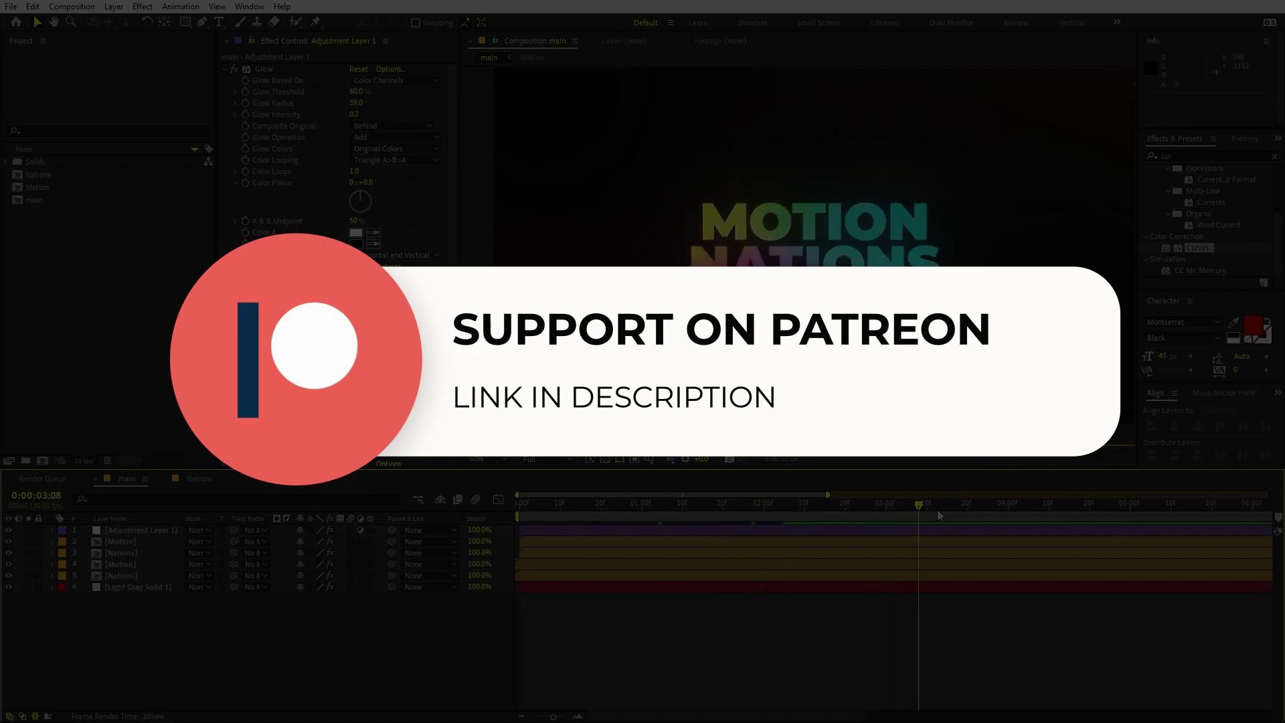